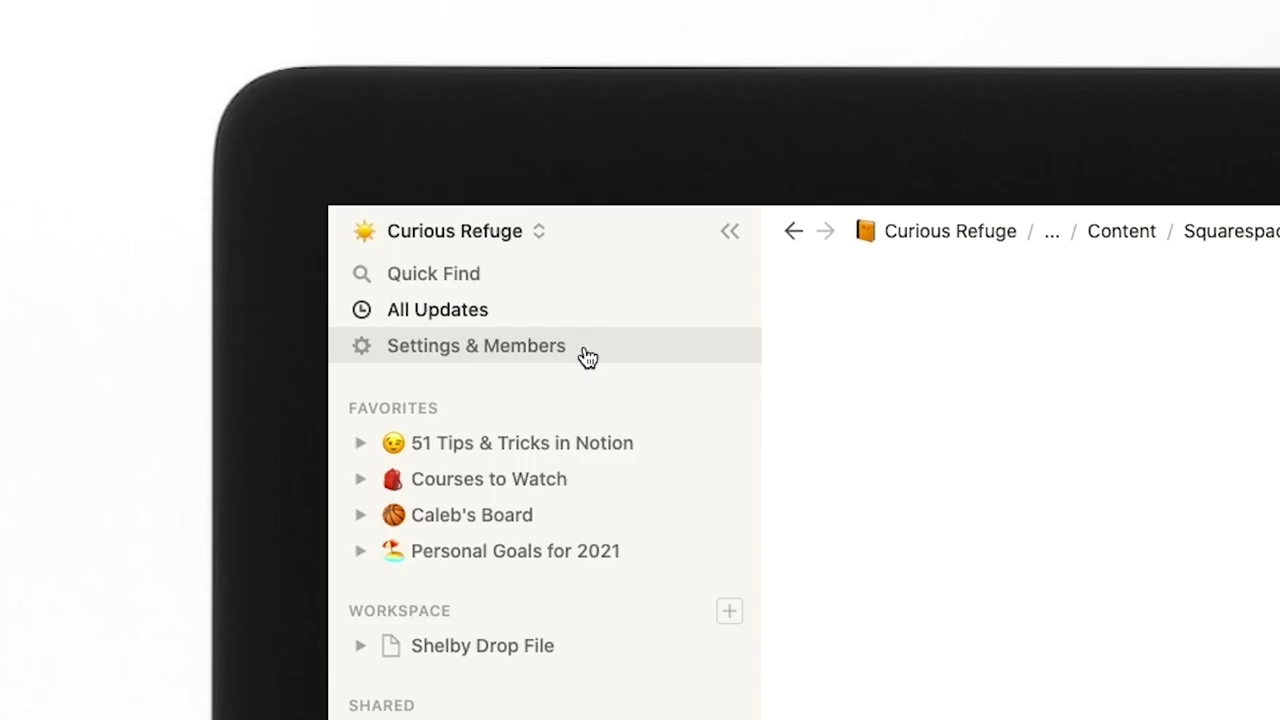
Set the Appearance theme to Dark in Settings, then toggle light and back to dark with Cmd+Shift+L.
{"action": "left_click", "coordinate": [585, 350]}
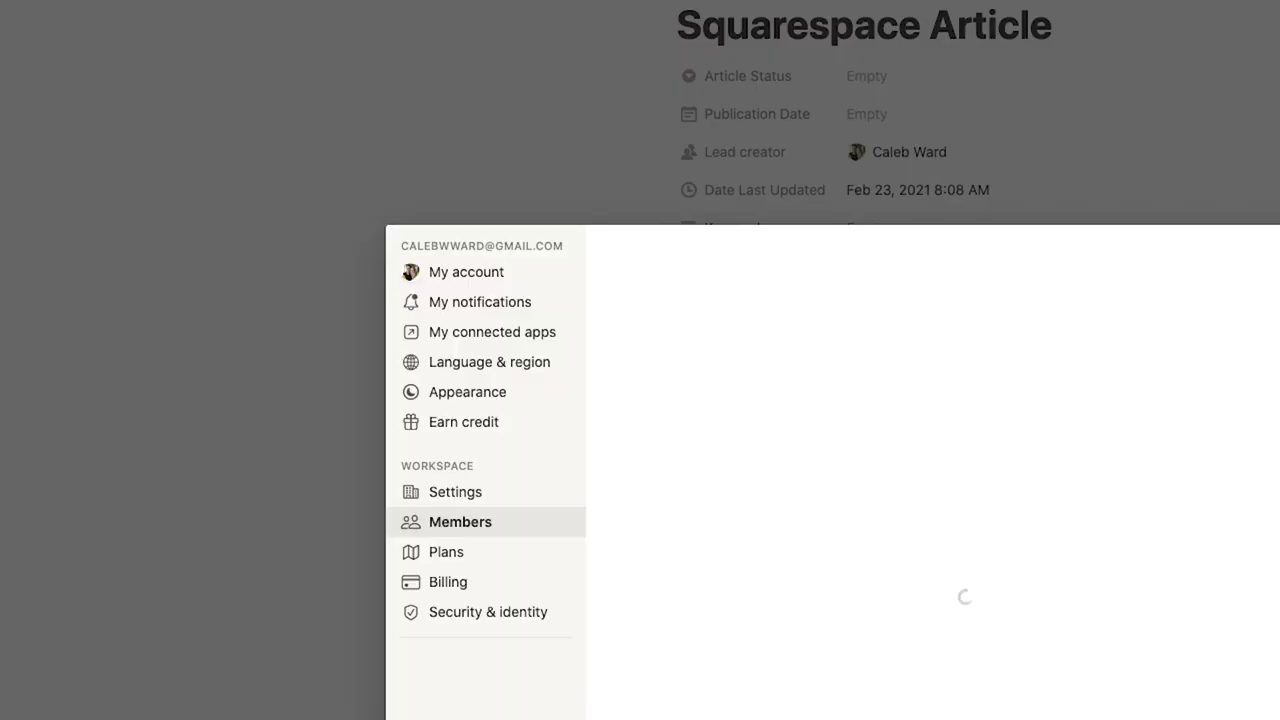
{"action": "left_click", "coordinate": [485, 398]}
{"action": "left_click", "coordinate": [700, 360]}
{"action": "left_click", "coordinate": [757, 388]}
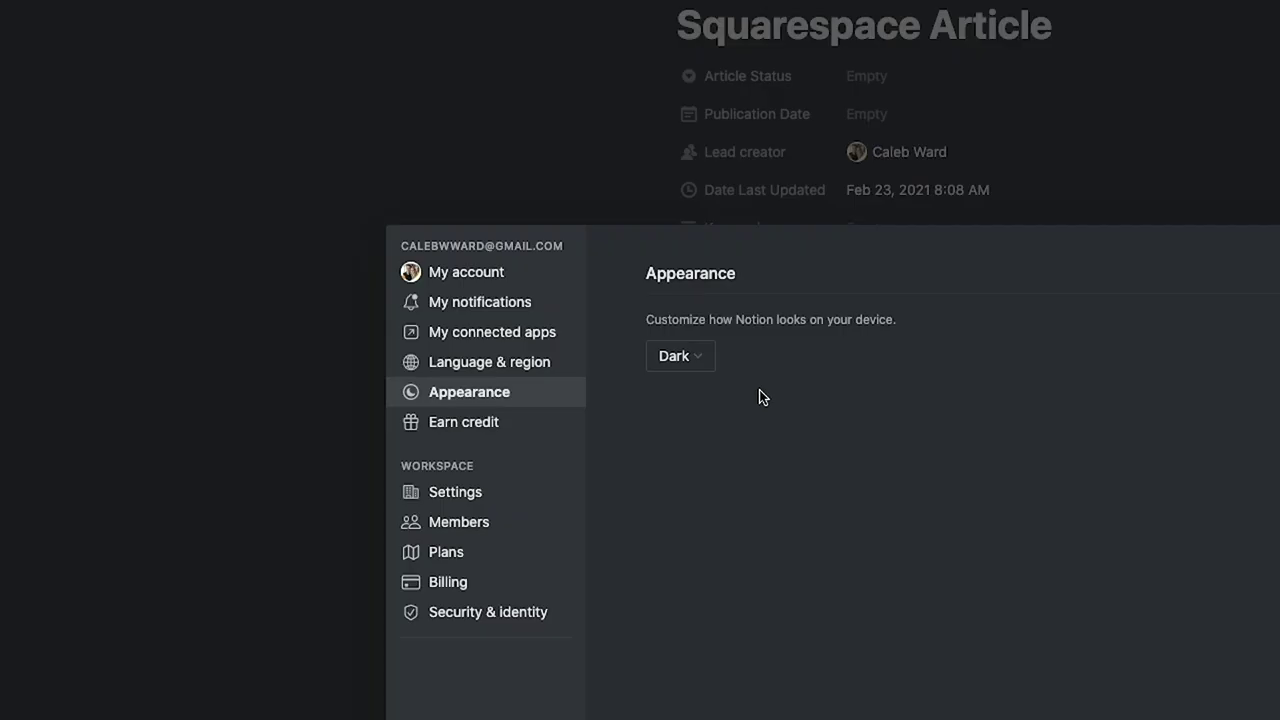
{"action": "key", "text": "super+shift+l"}
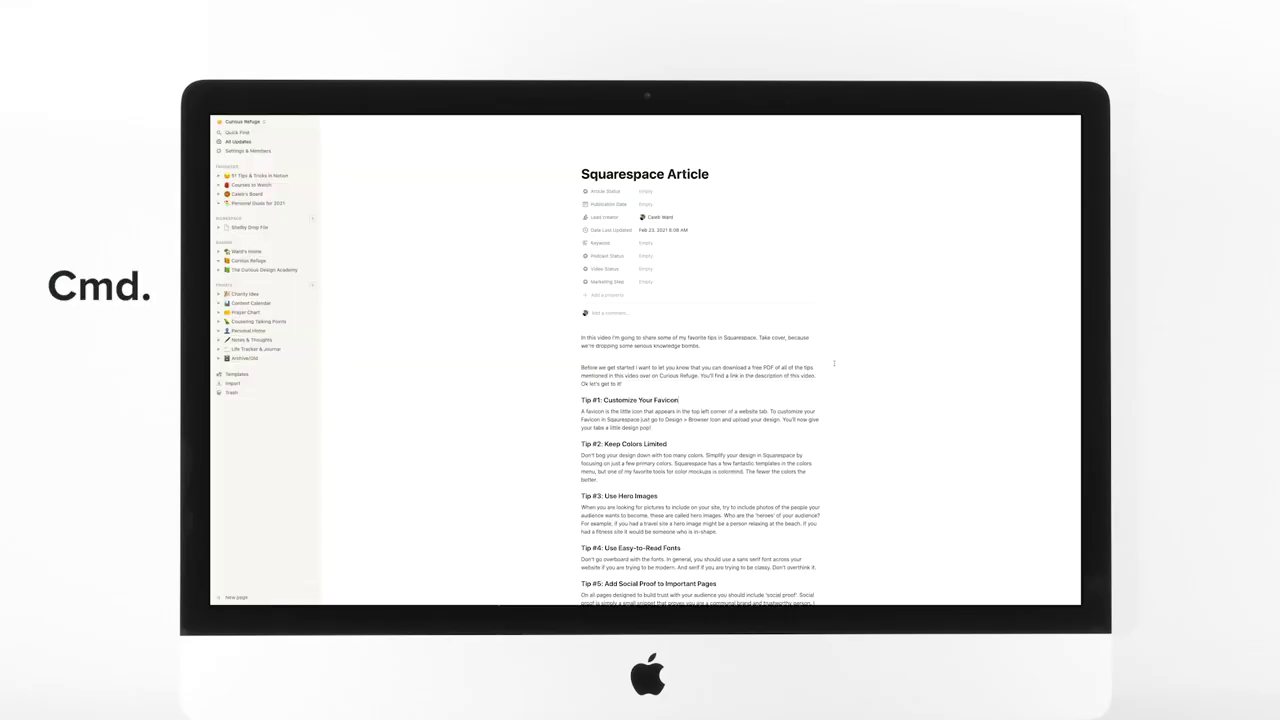
{"action": "key", "text": "super+shift+l"}
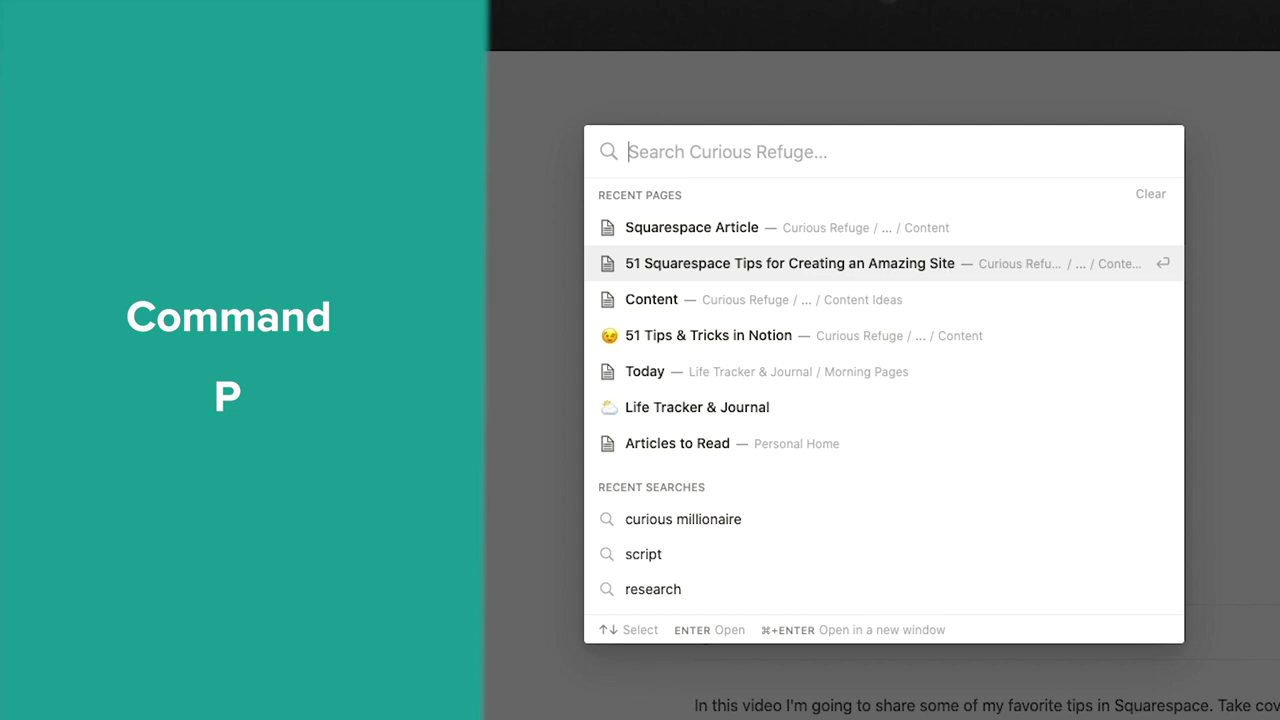
Search the workspace for 'SEO' and open the Squarespace SEO tips result.
{"action": "type", "text": "SEO"}
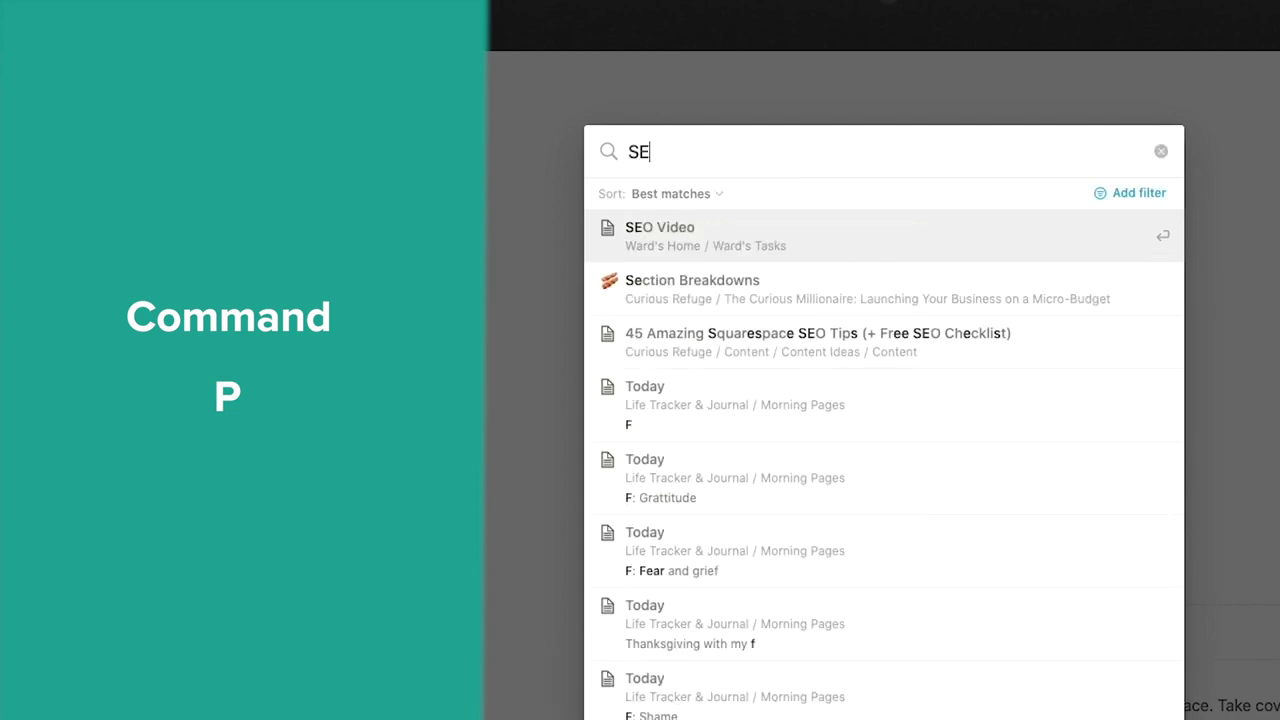
{"action": "key", "text": "Down"}
{"action": "key", "text": "Down"}
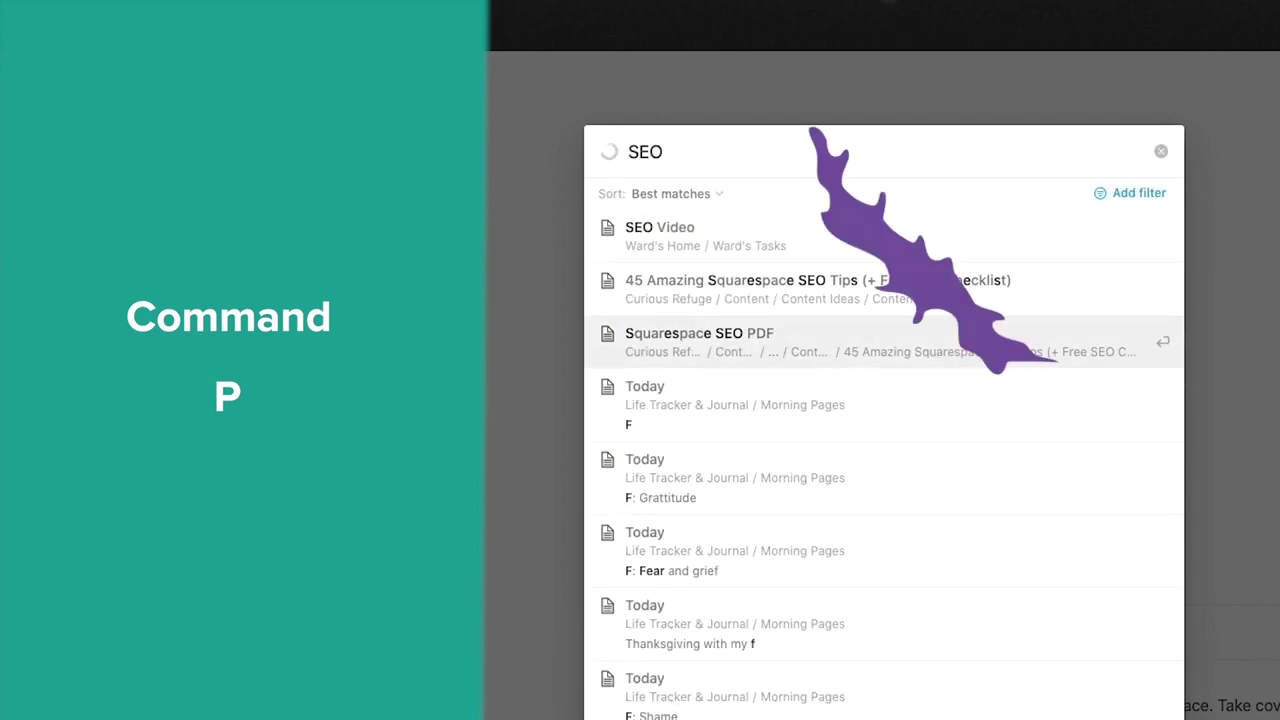
{"action": "key", "text": "Return"}
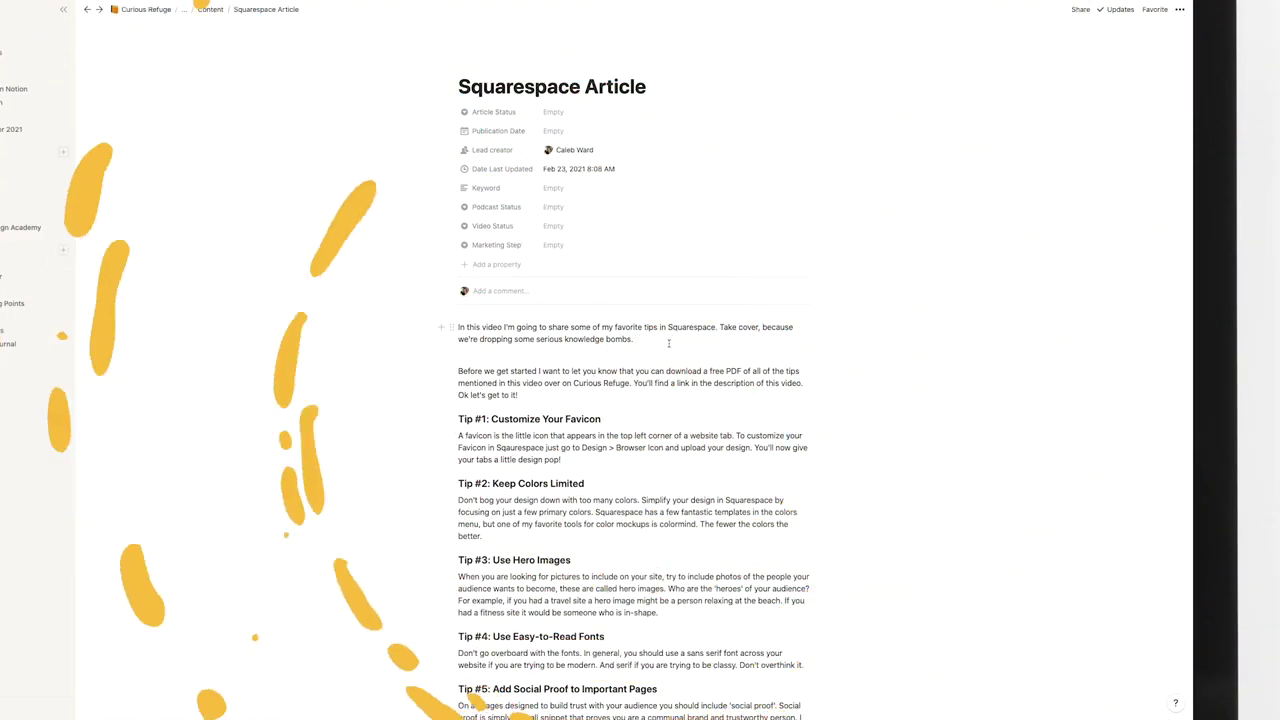
Link the Squarespace SEO PDF page inline right after 'bombs.' in the intro.
{"action": "left_click", "coordinate": [669, 343]}
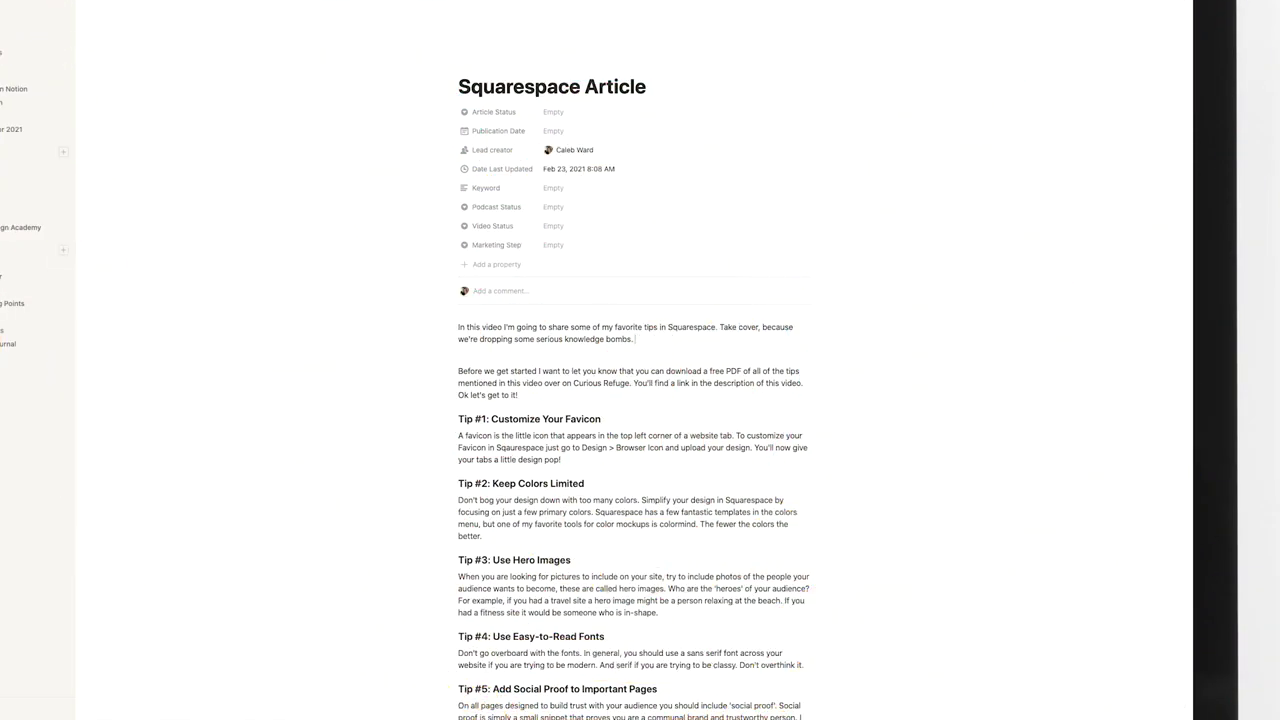
{"action": "type", "text": "@Sq"}
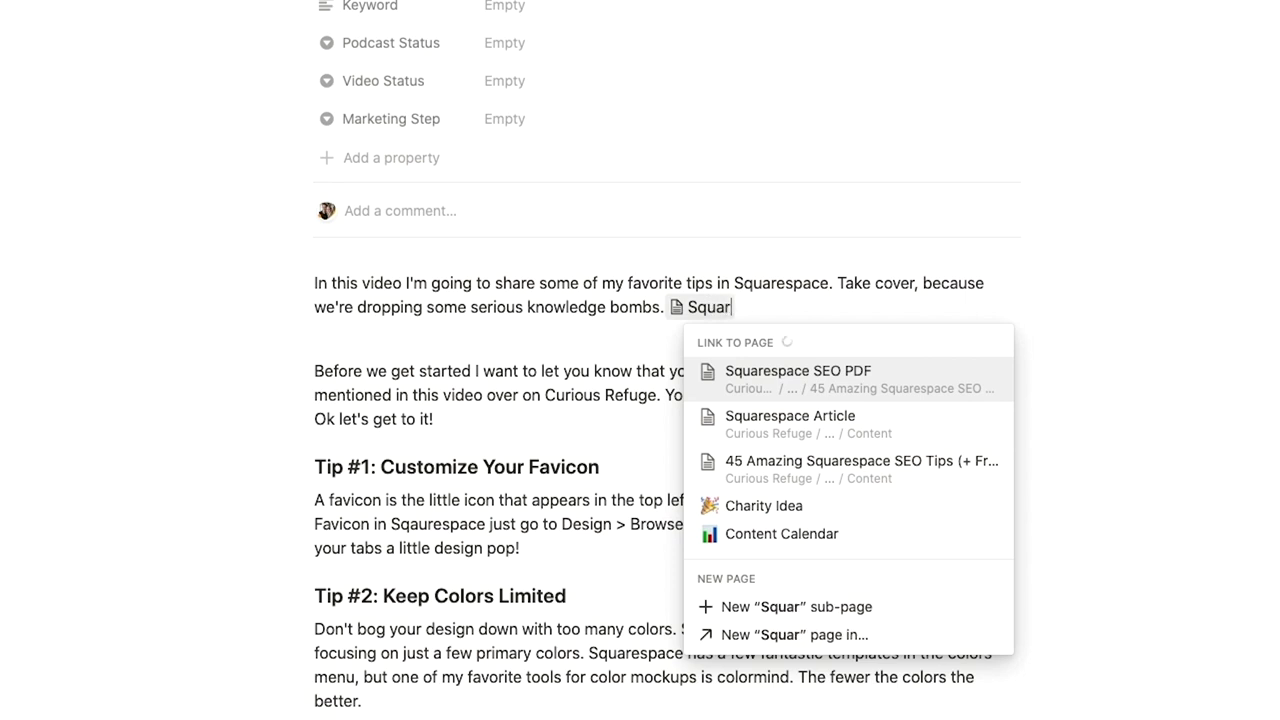
{"action": "left_click", "coordinate": [842, 384]}
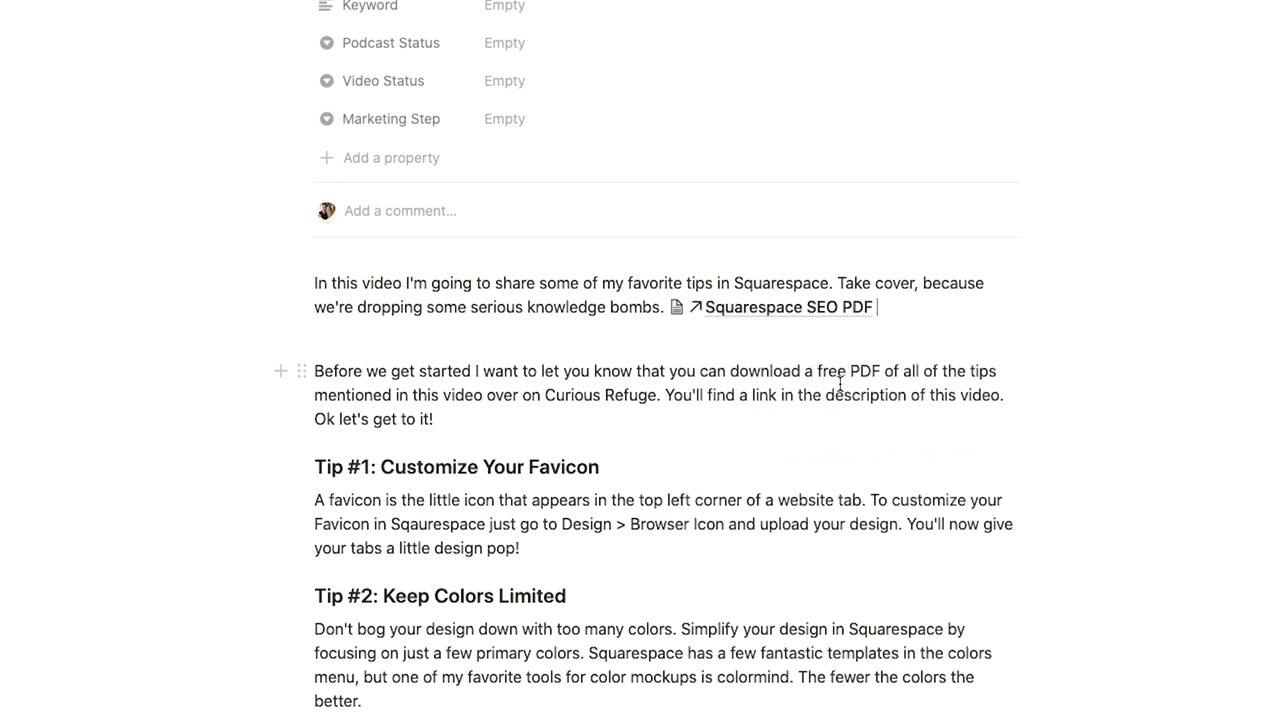
Mention a teammate on a new line below the intro, then view All Updates.
{"action": "key", "text": "Return"}
{"action": "type", "text": "@she"}
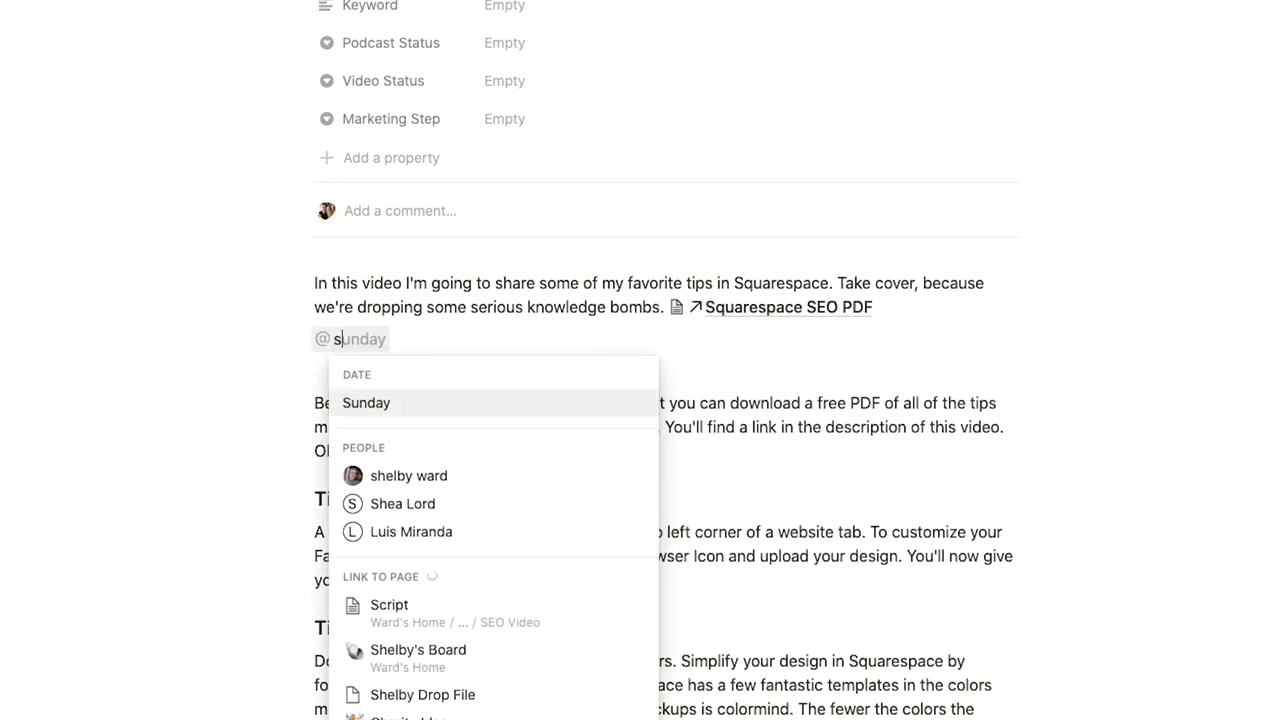
{"action": "type", "text": "lby"}
{"action": "key", "text": "Return"}
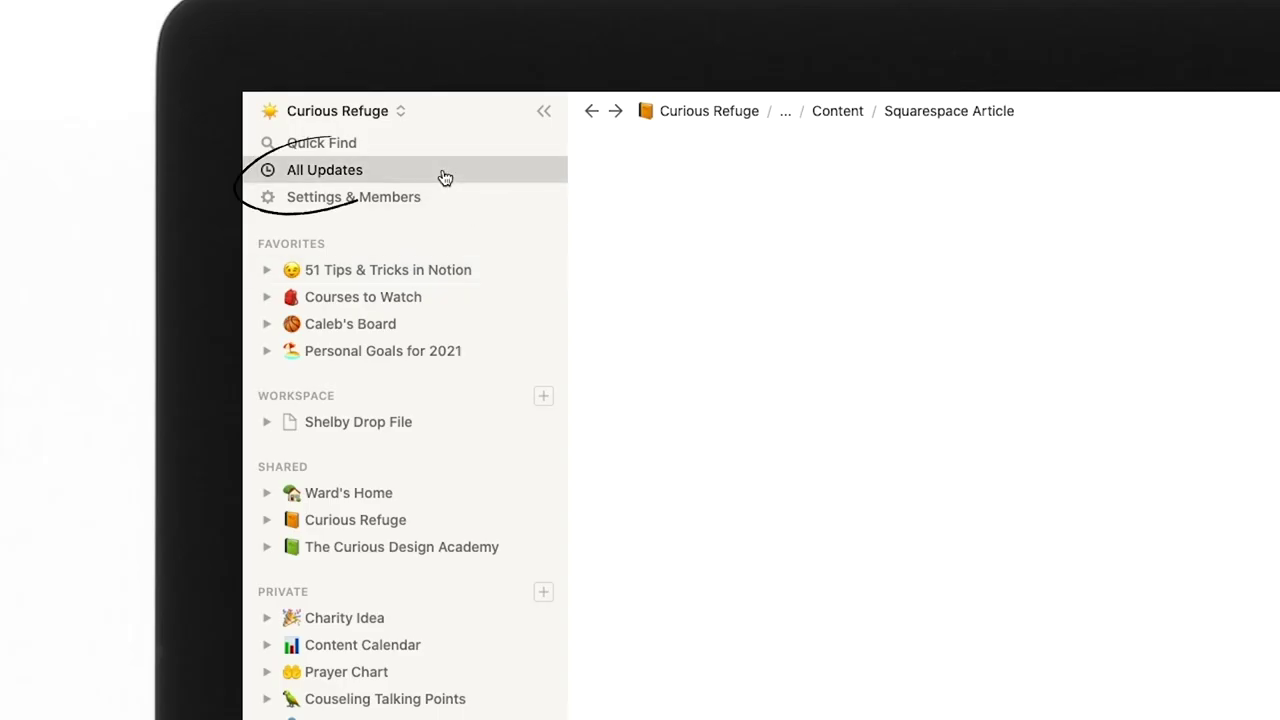
{"action": "left_click", "coordinate": [277, 146]}
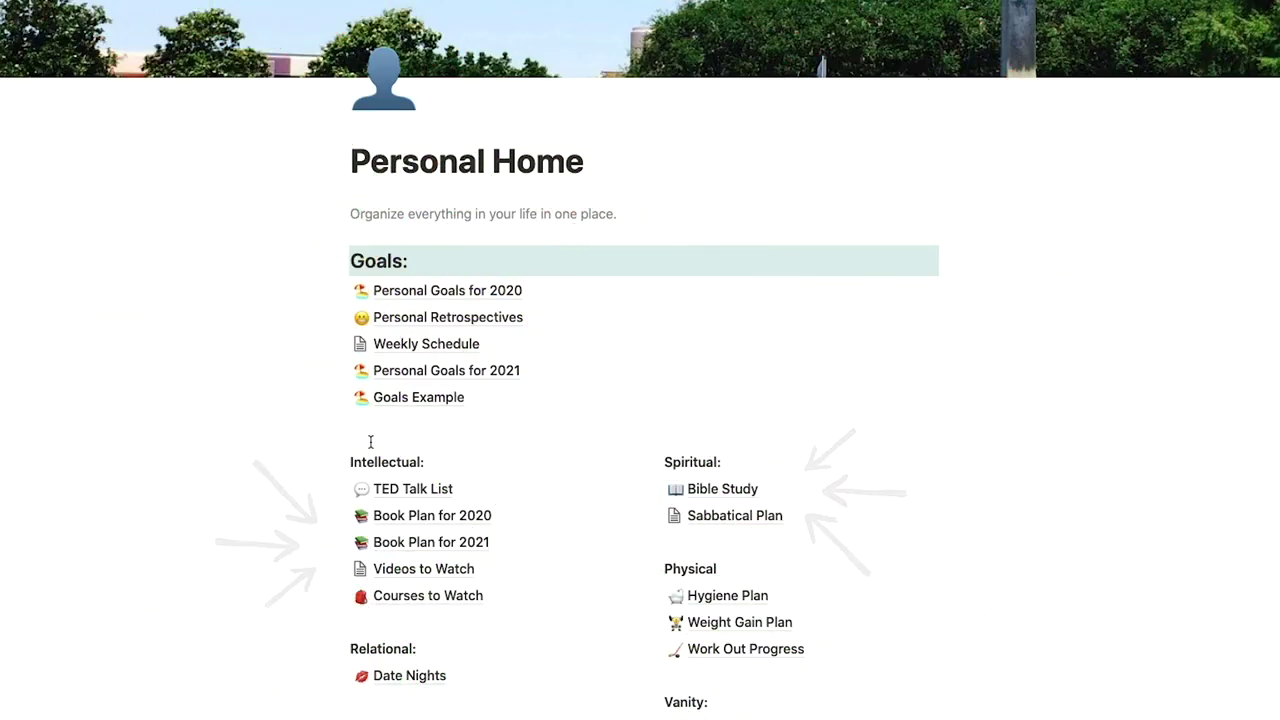
Drag Personal Goals for 2021 to the top of the Goals list.
{"action": "left_click_drag", "start_coordinate": [342, 378], "coordinate": [947, 287]}
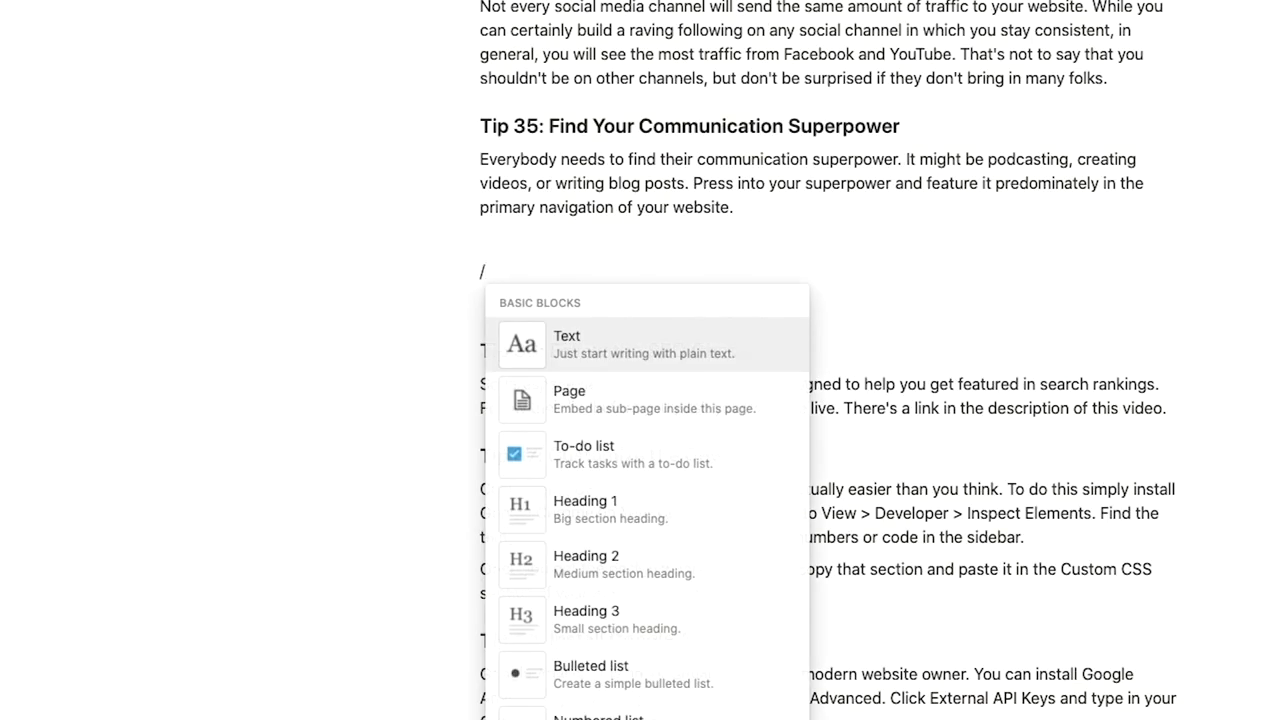
Start a /inline slash command on an empty line of the article.
{"action": "type", "text": "i"}
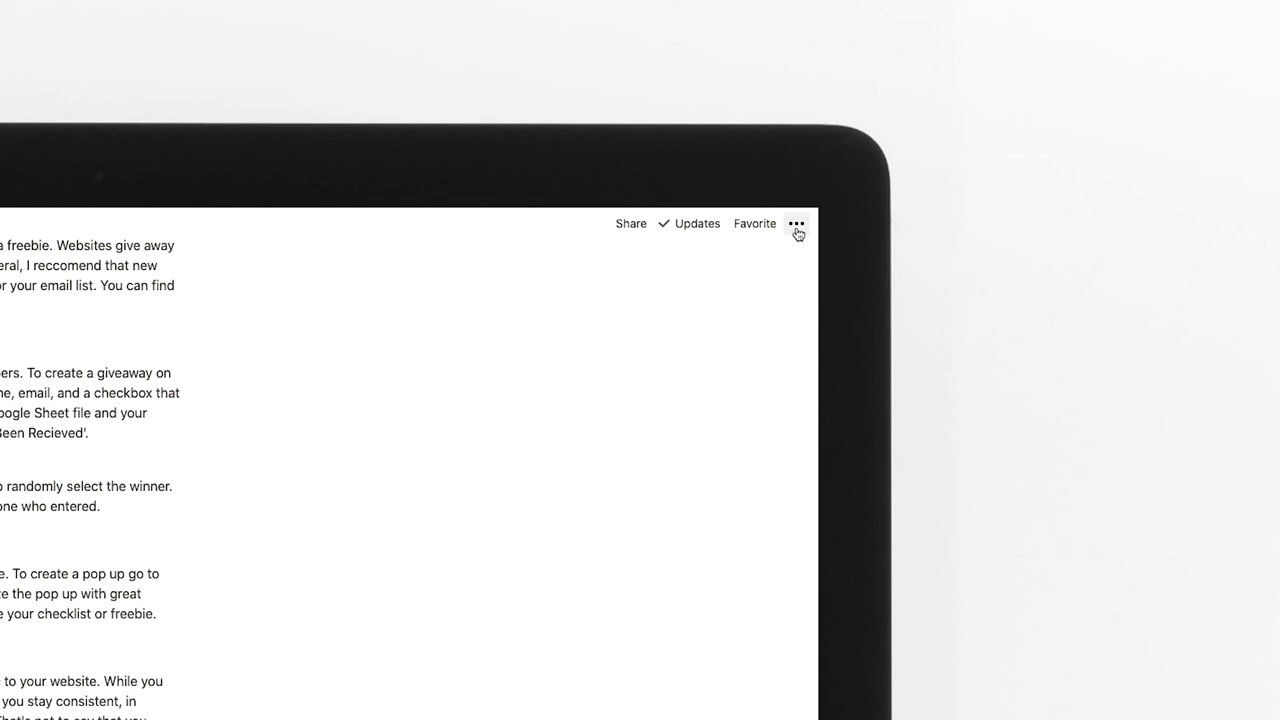
Set the Squarespace Article to the Serif style and switch on Full width.
{"action": "left_click", "coordinate": [796, 226]}
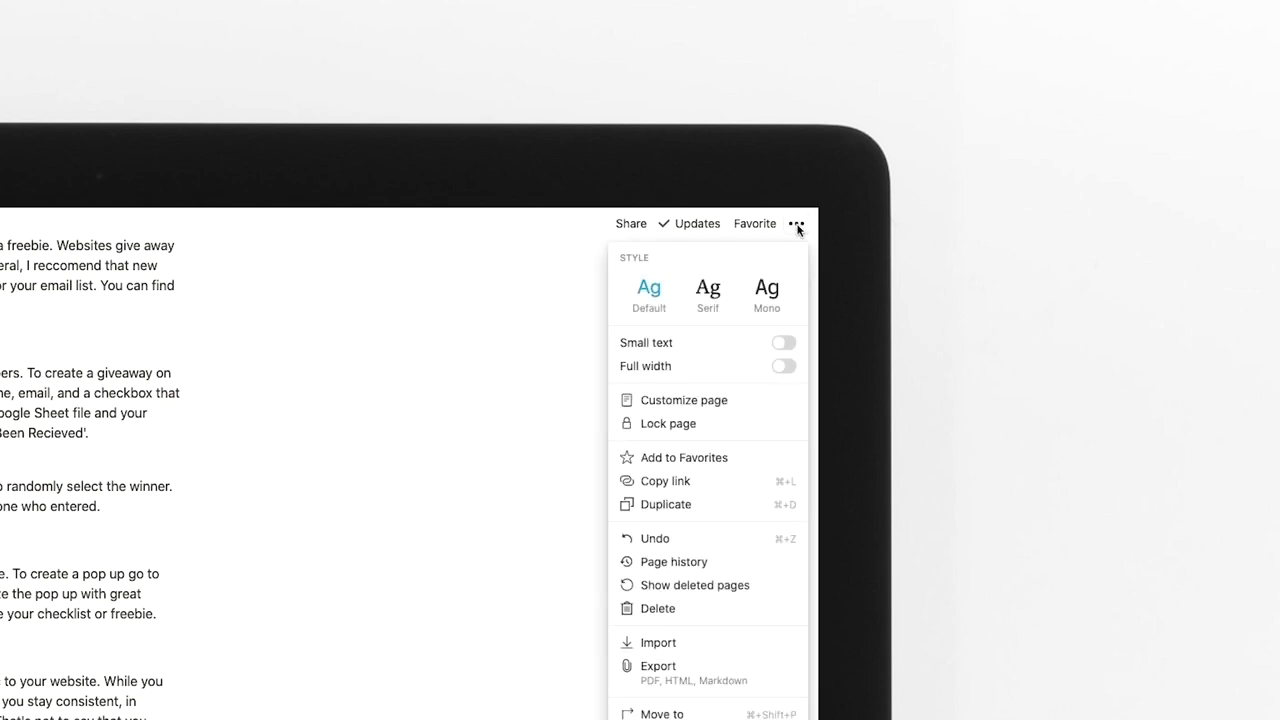
{"action": "left_click", "coordinate": [713, 305]}
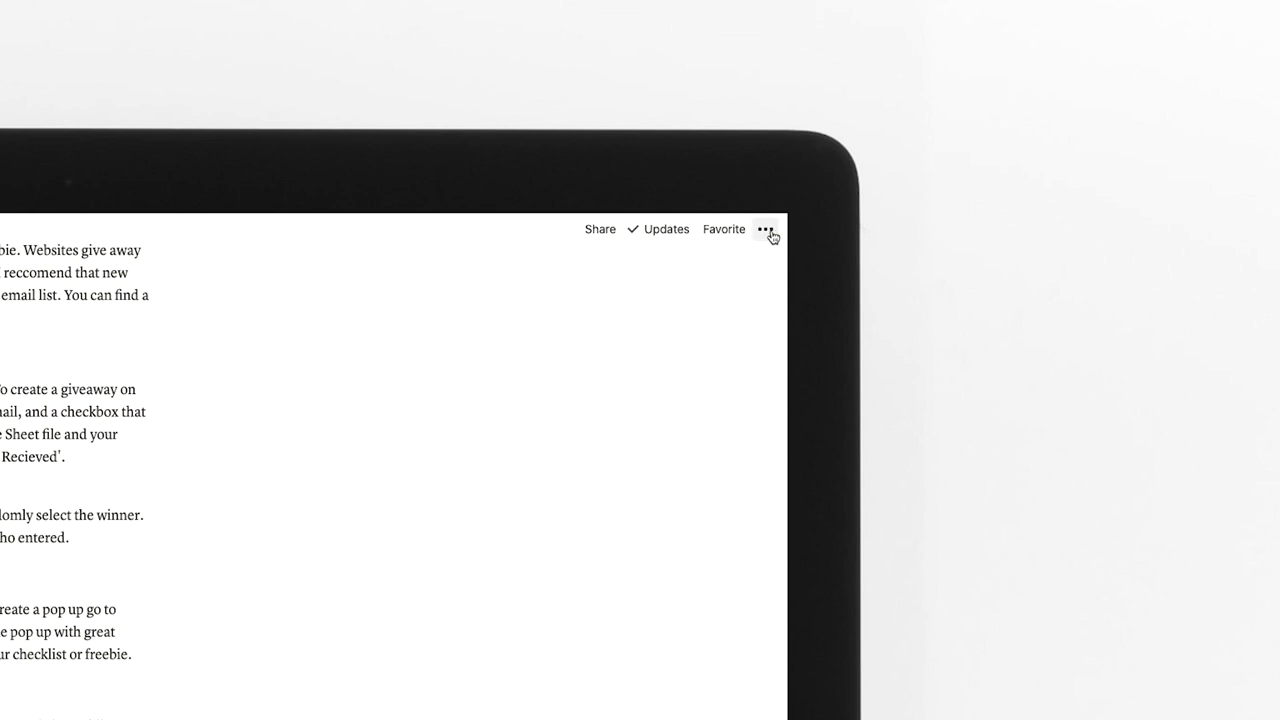
{"action": "left_click", "coordinate": [766, 231]}
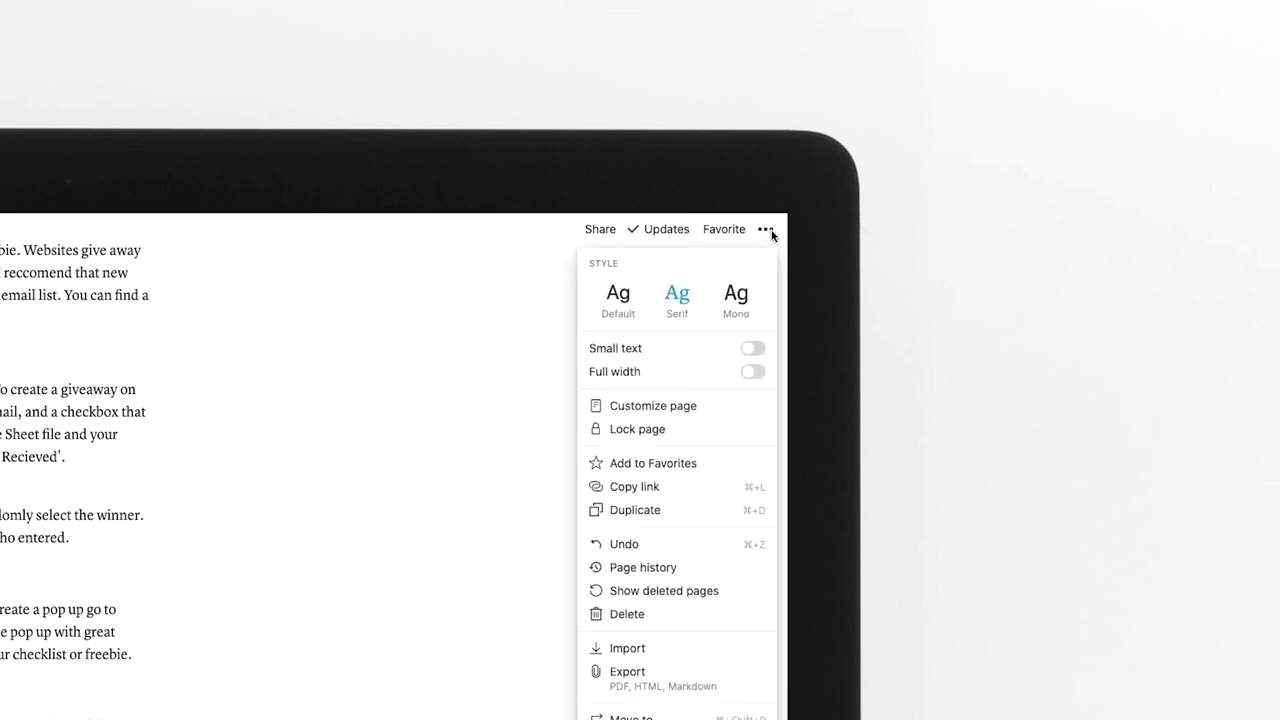
{"action": "left_click", "coordinate": [752, 374]}
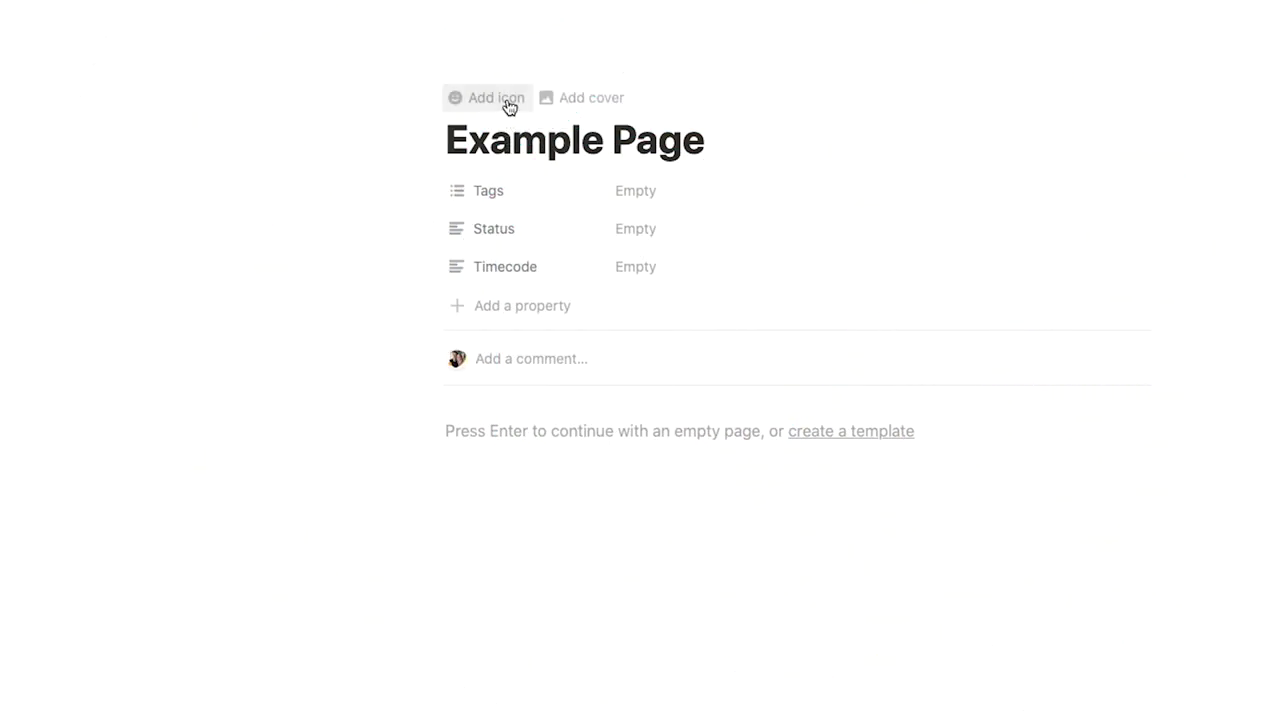
Give Example Page the eyes emoji as its icon.
{"action": "left_click", "coordinate": [497, 98]}
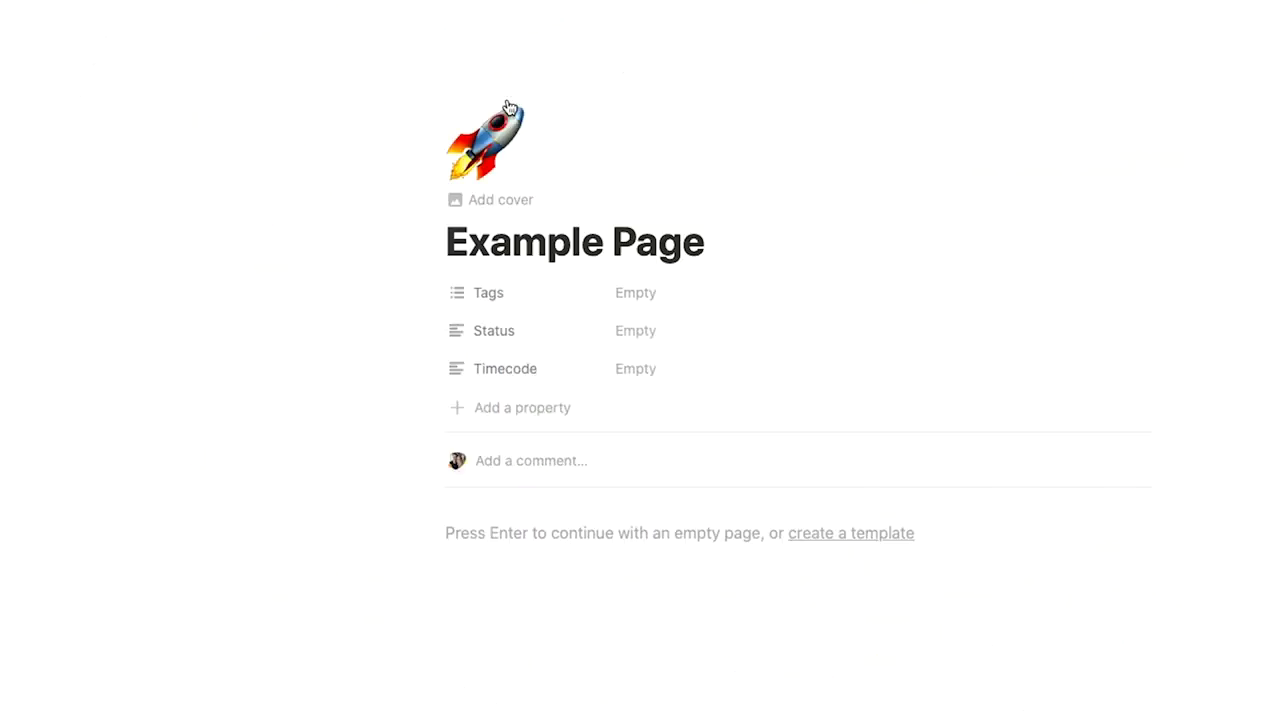
{"action": "left_click", "coordinate": [510, 161]}
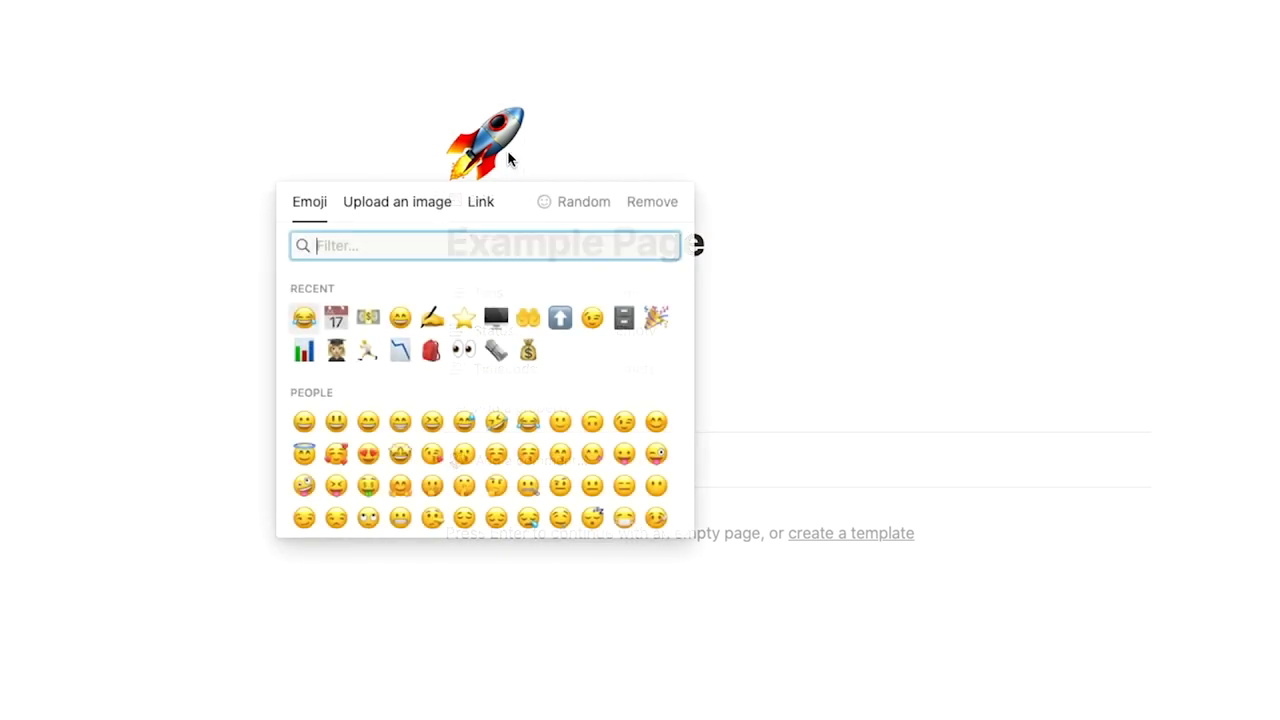
{"action": "left_click", "coordinate": [466, 354]}
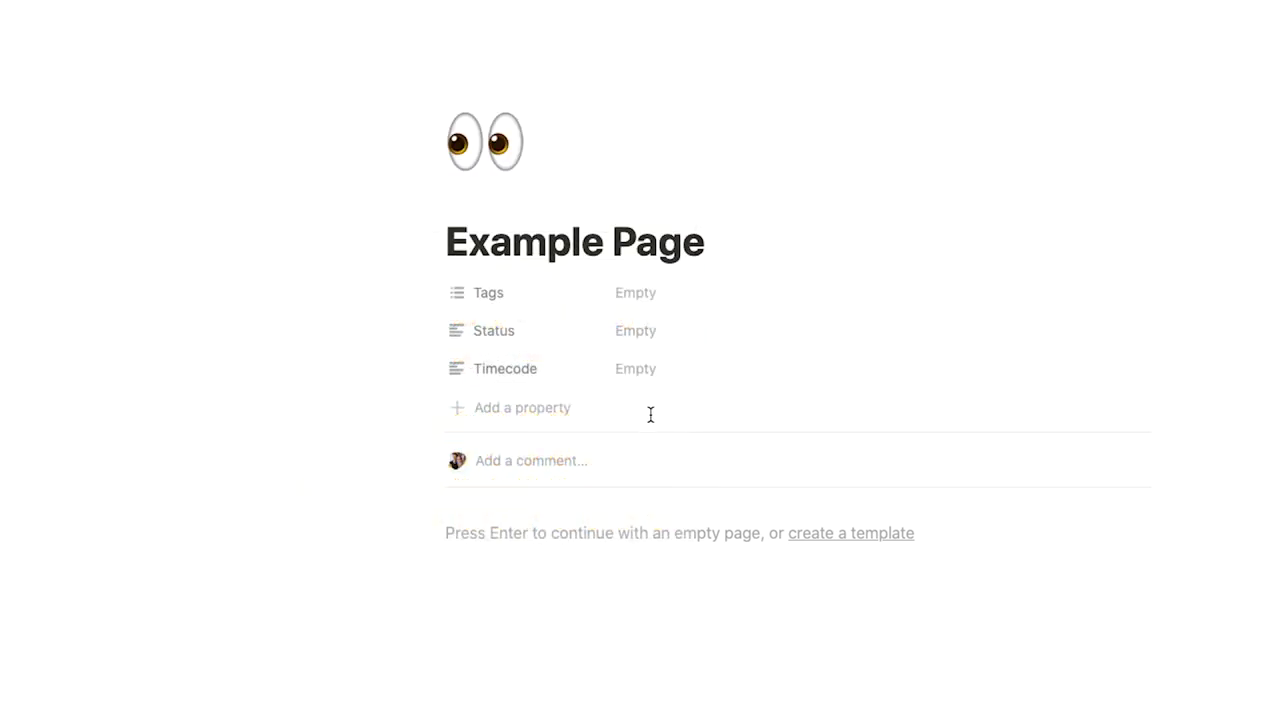
Set the page cover to the black-and-white stormtrooper image from Unsplash.
{"action": "left_click", "coordinate": [514, 209]}
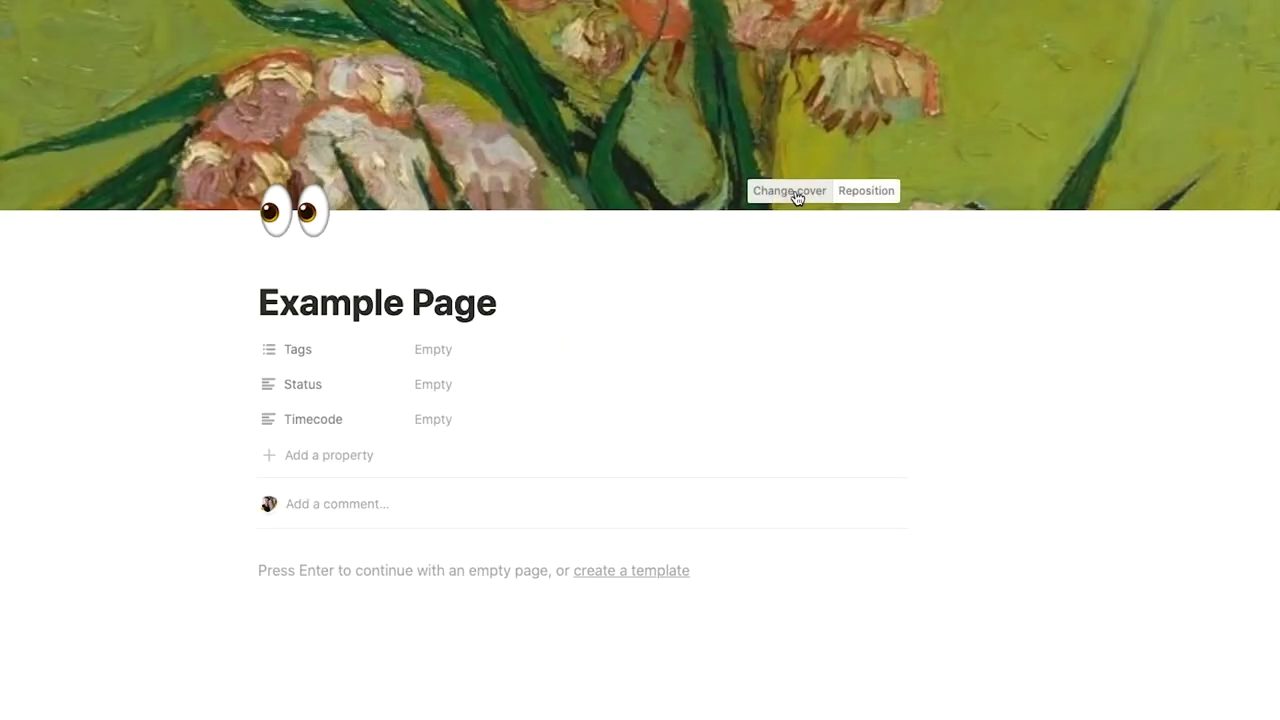
{"action": "left_click", "coordinate": [790, 191]}
{"action": "left_click", "coordinate": [742, 224]}
{"action": "scroll", "coordinate": [866, 348], "scroll_direction": "down", "scroll_amount": 5}
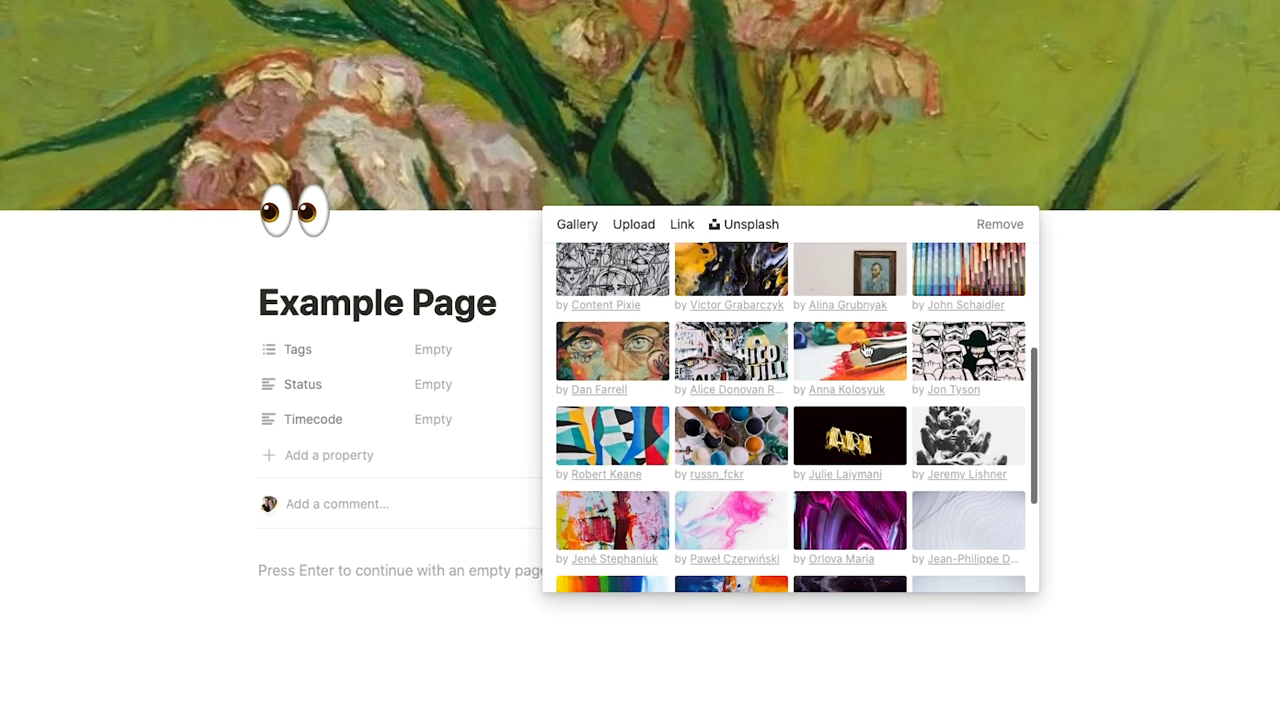
{"action": "left_click", "coordinate": [968, 352]}
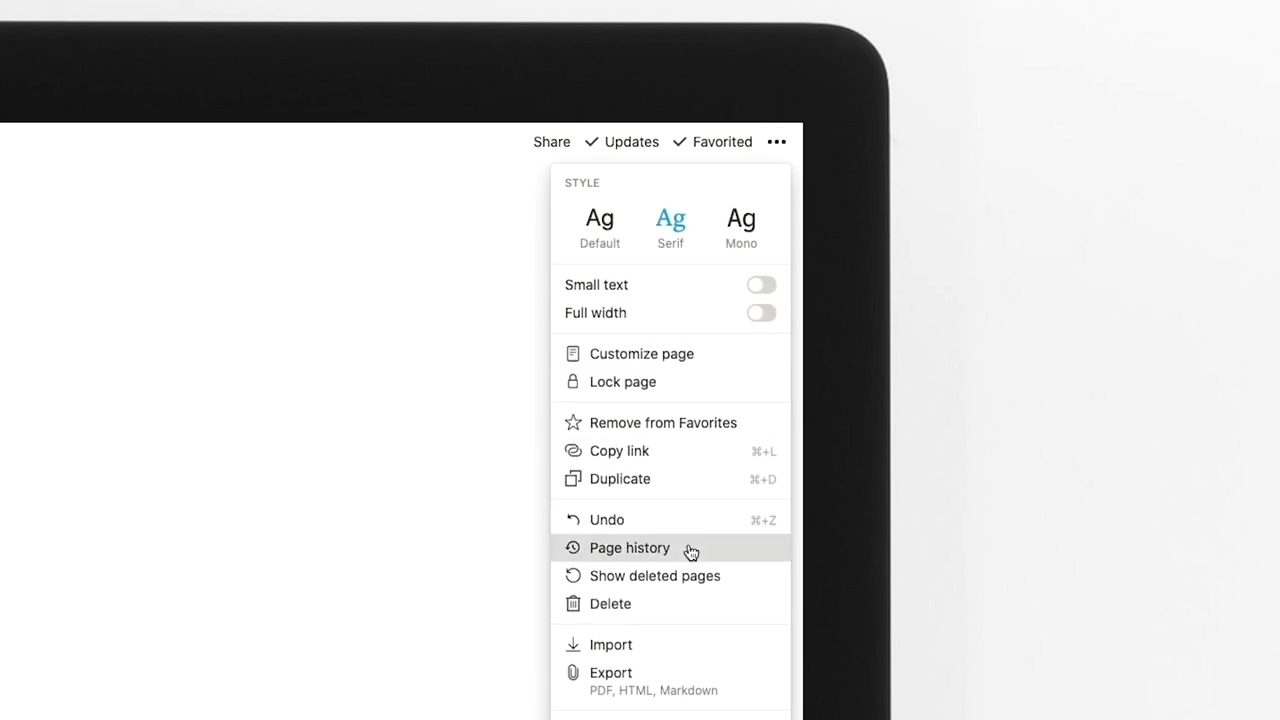
Open the Page history of the 51 Tips & Tricks in Notion page.
{"action": "left_click", "coordinate": [689, 548]}
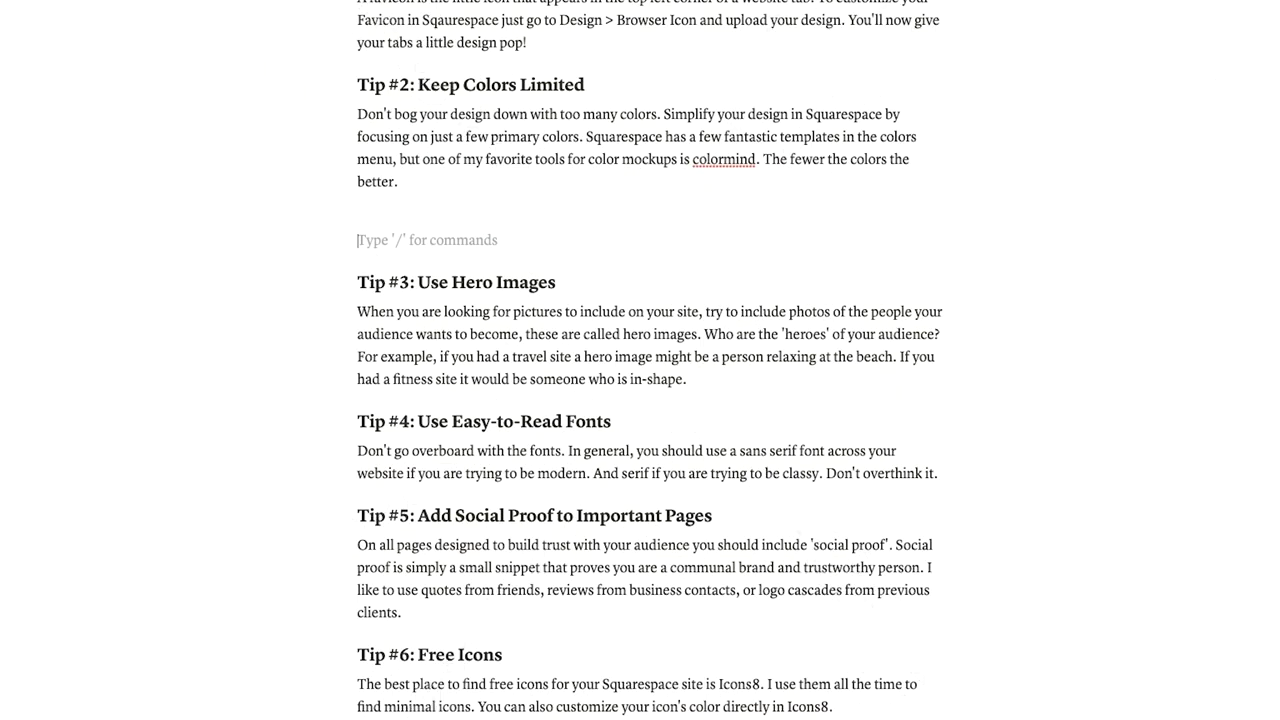
Embed the '51 Squarespace Tips' YouTube video with /video between Tip #2 and Tip #3.
{"action": "type", "text": "/video"}
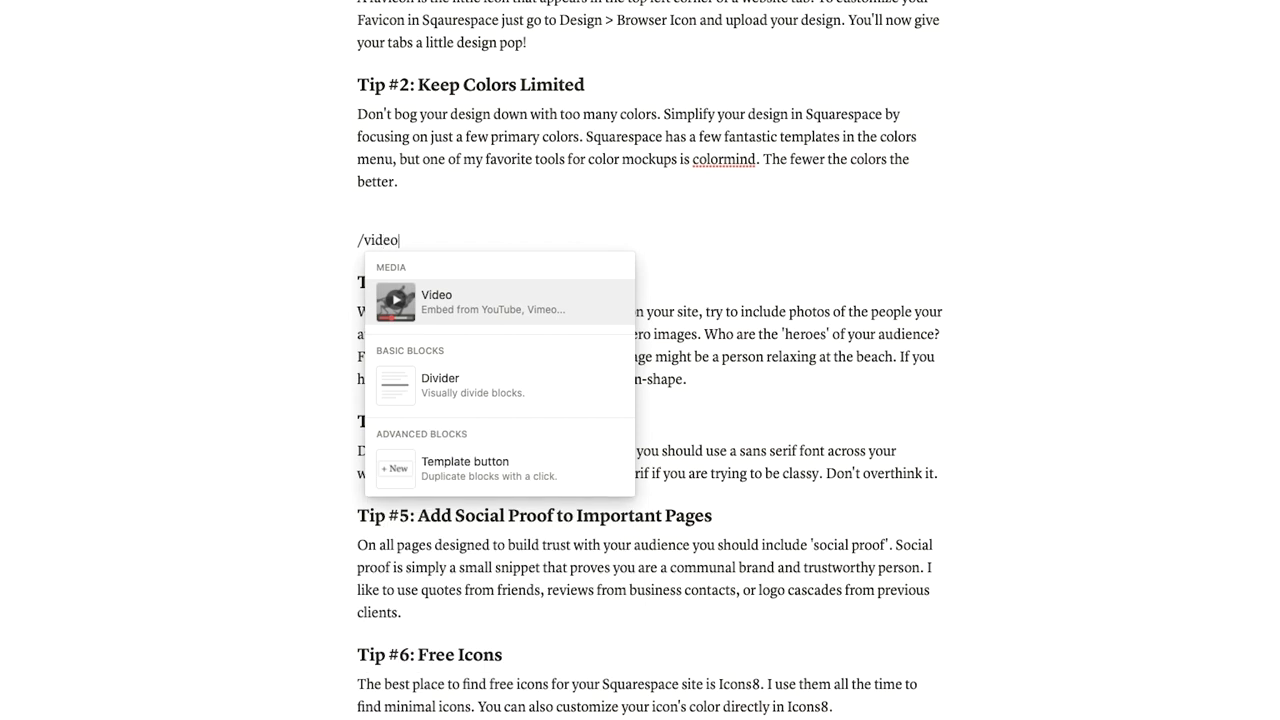
{"action": "key", "text": "Return"}
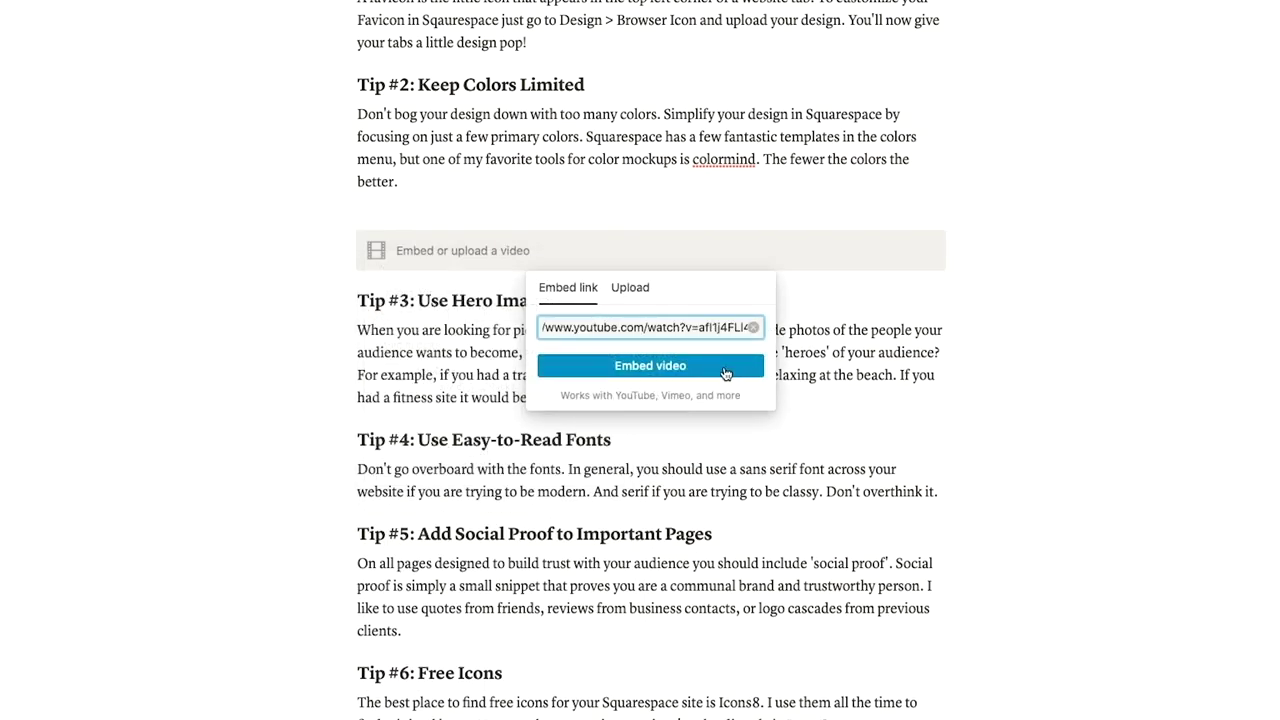
{"action": "left_click", "coordinate": [725, 367]}
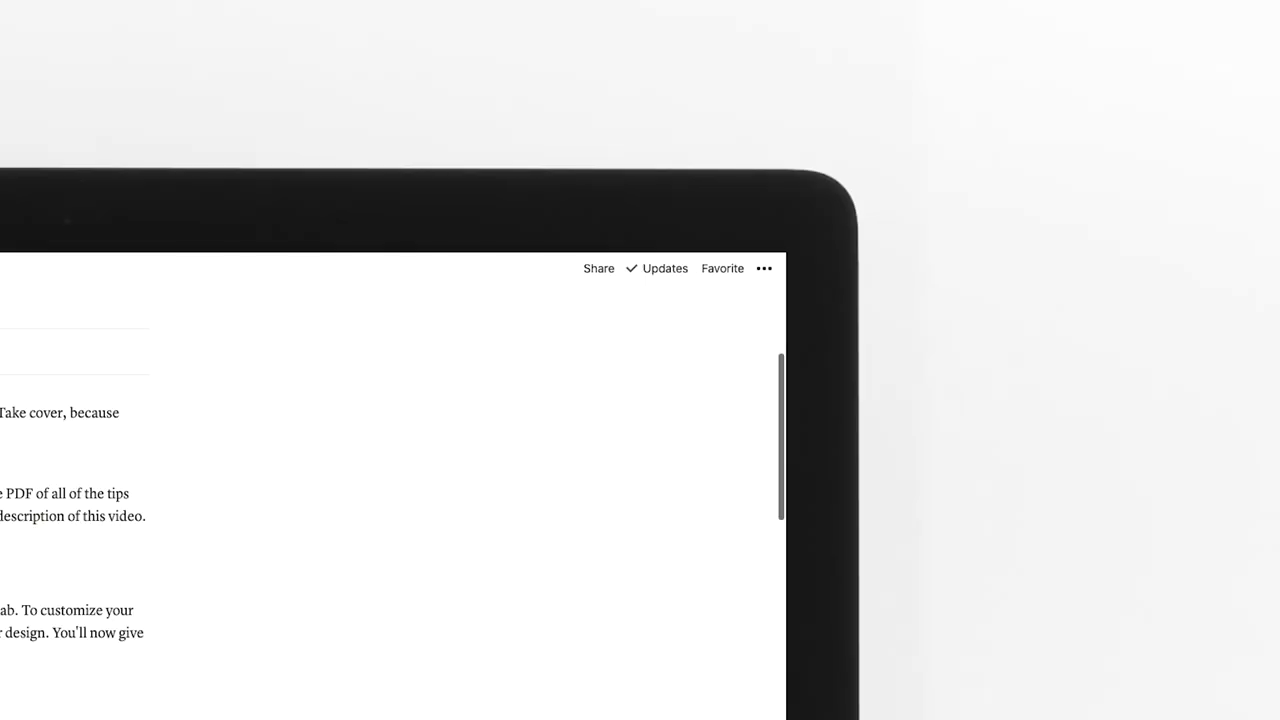
Add the Squarespace Article to Favorites and lock the page against editing.
{"action": "left_click", "coordinate": [720, 269]}
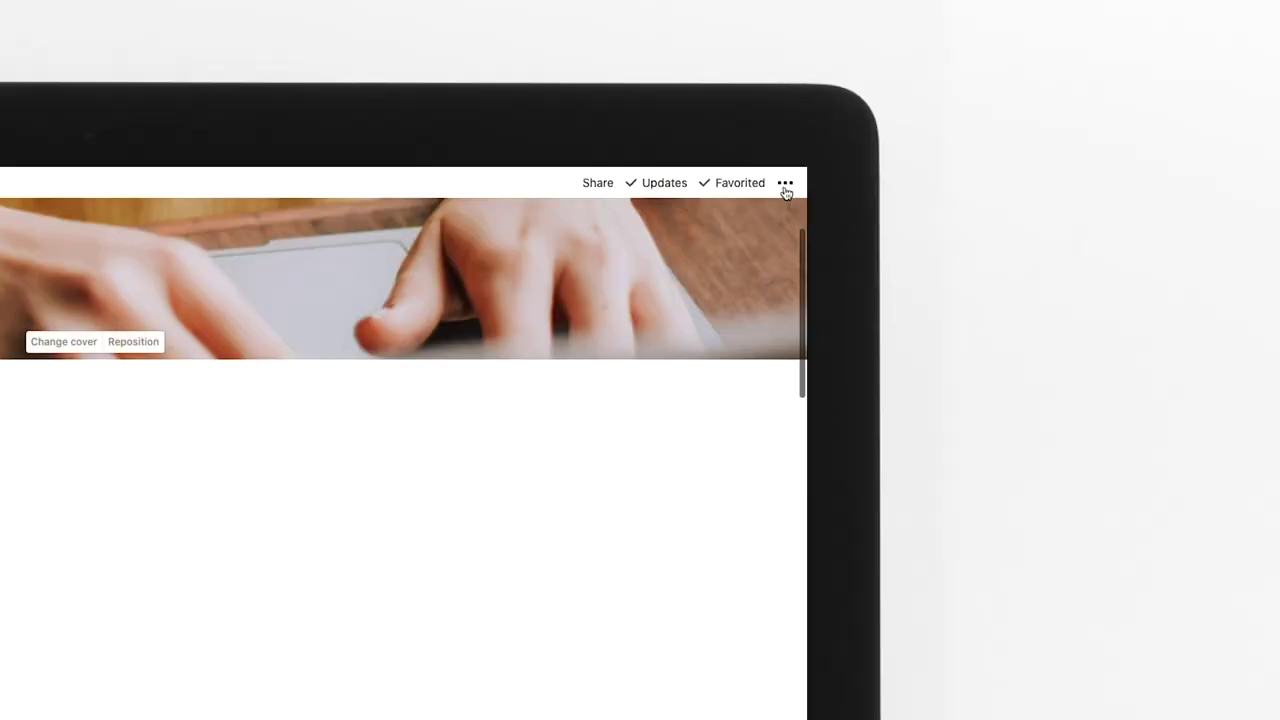
{"action": "left_click", "coordinate": [785, 184]}
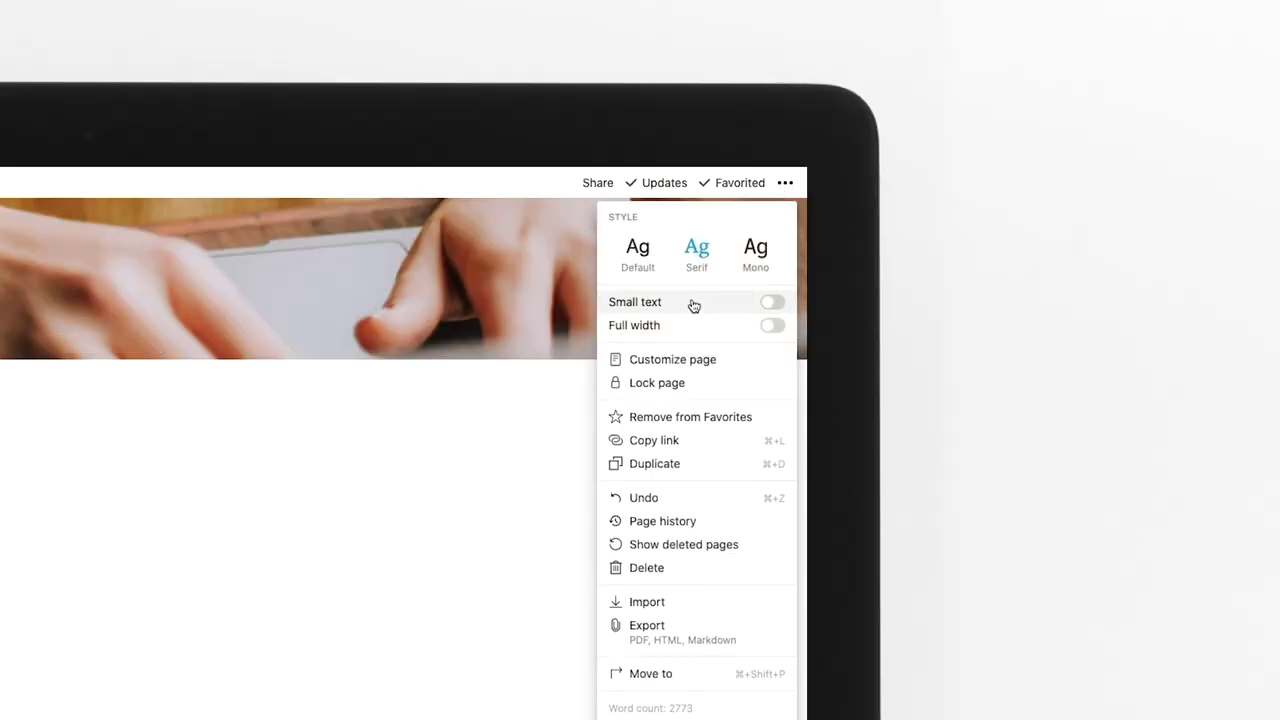
{"action": "left_click", "coordinate": [697, 388]}
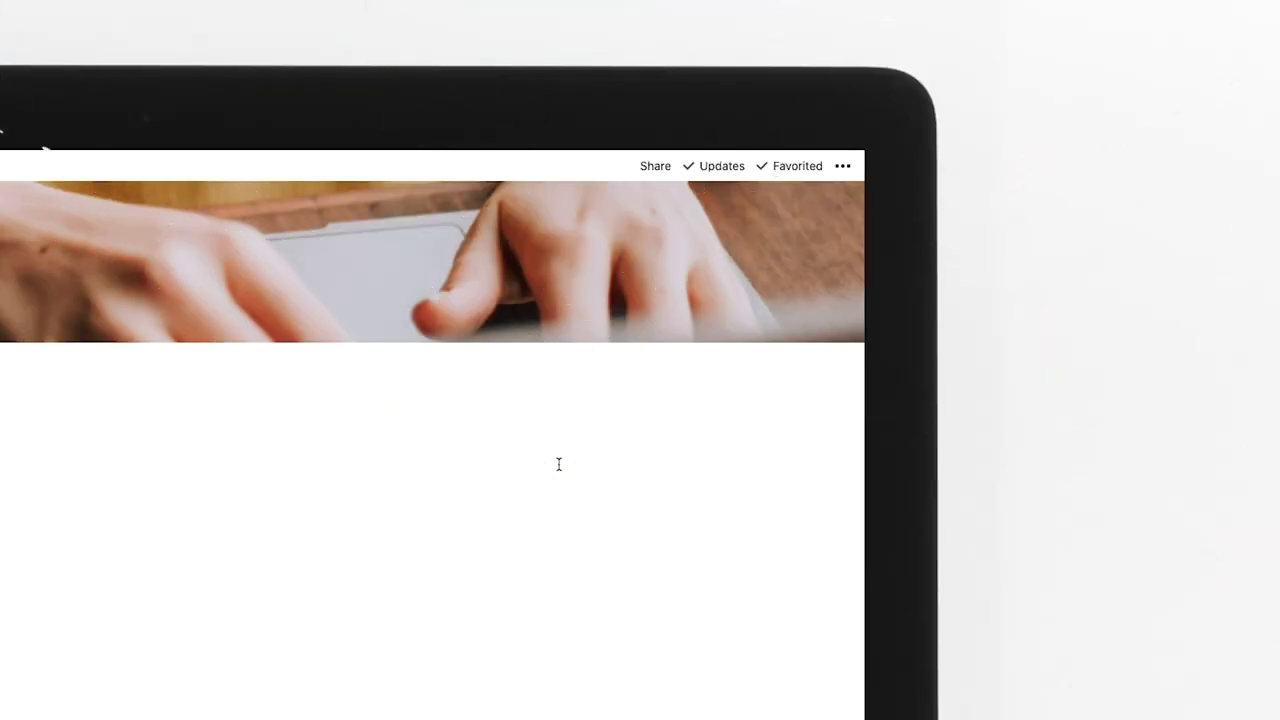
Review the public link's edit and comment permissions, leave comments off, and invite a collaborator by e-mail.
{"action": "left_click", "coordinate": [652, 168]}
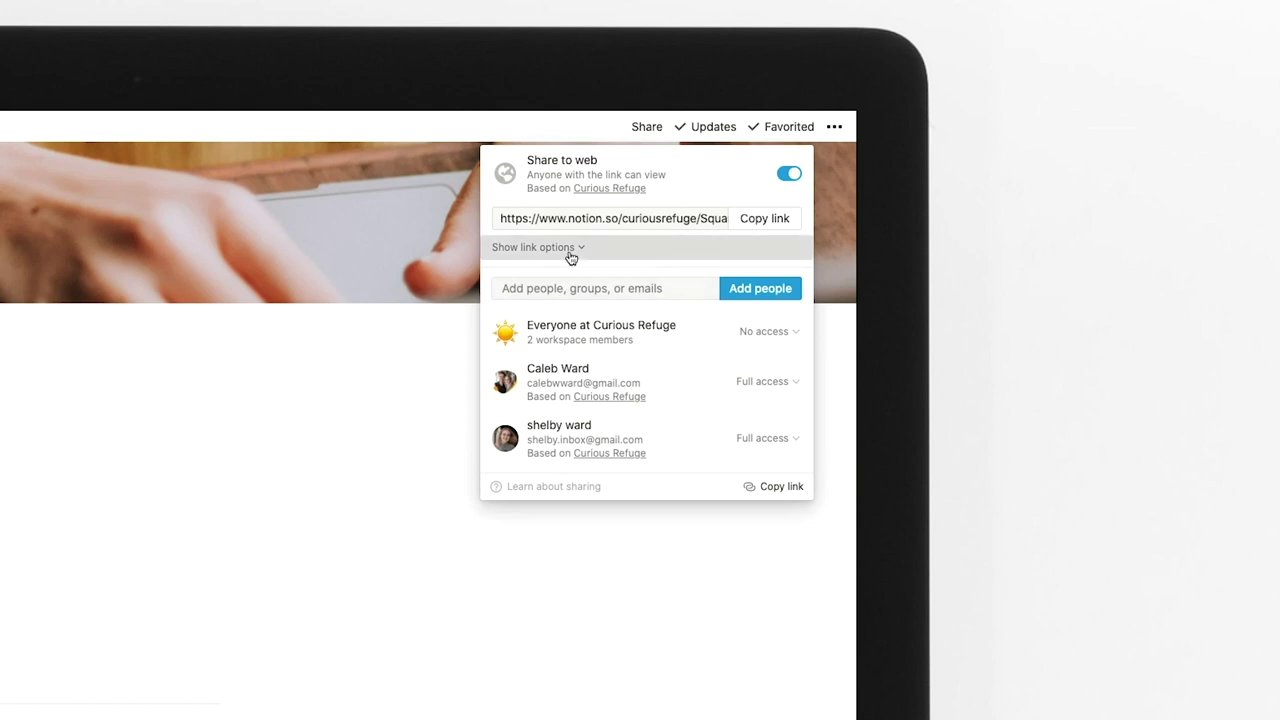
{"action": "left_click", "coordinate": [566, 250]}
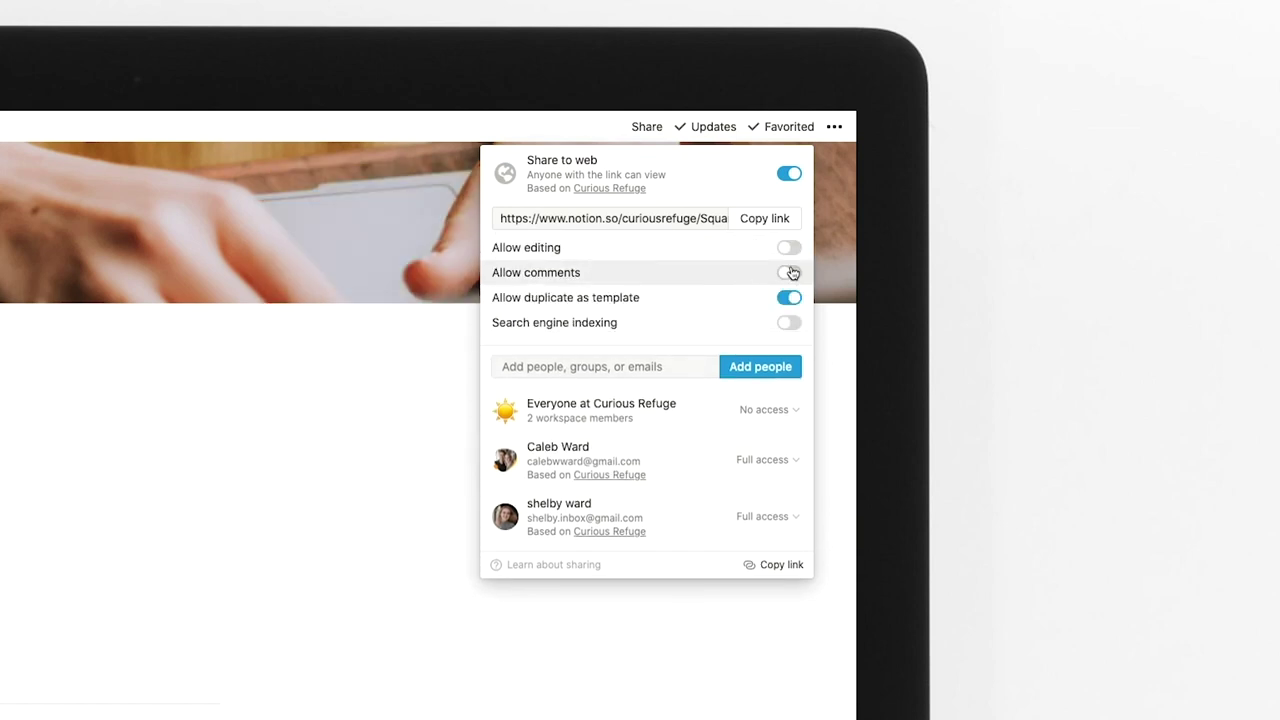
{"action": "left_click", "coordinate": [789, 272]}
{"action": "left_click", "coordinate": [790, 235]}
{"action": "left_click", "coordinate": [786, 260]}
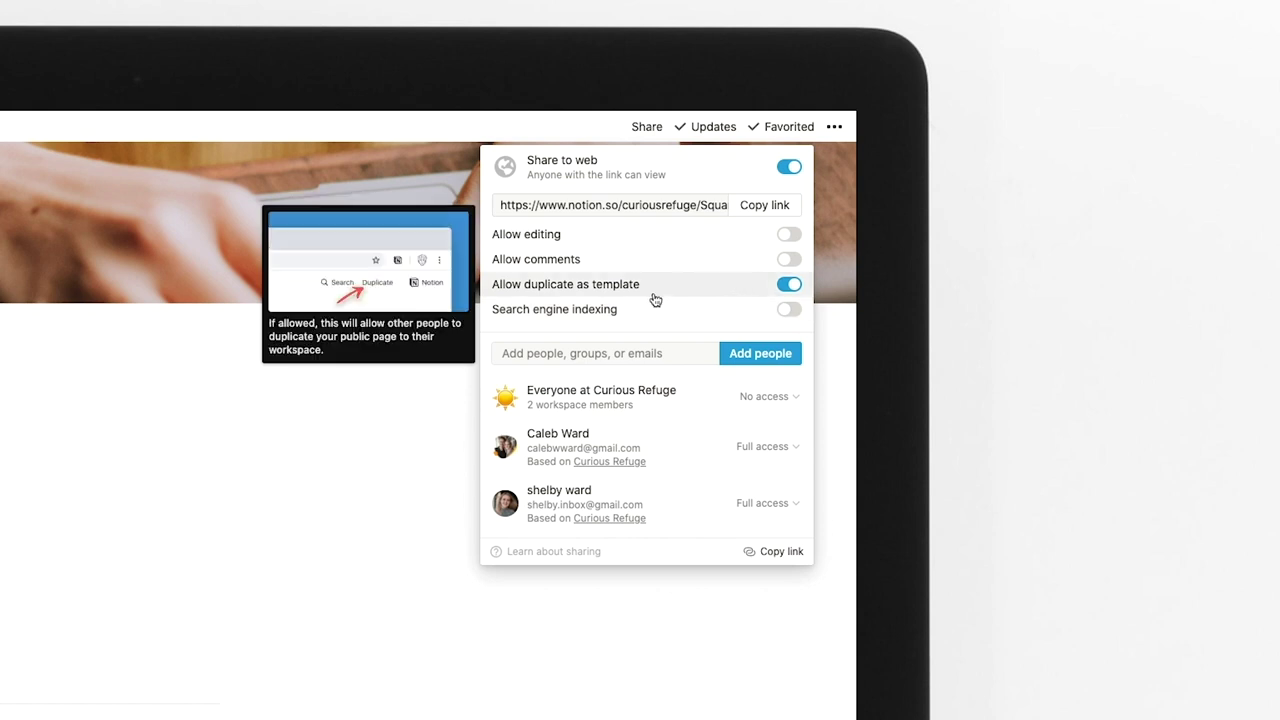
{"action": "left_click", "coordinate": [621, 352]}
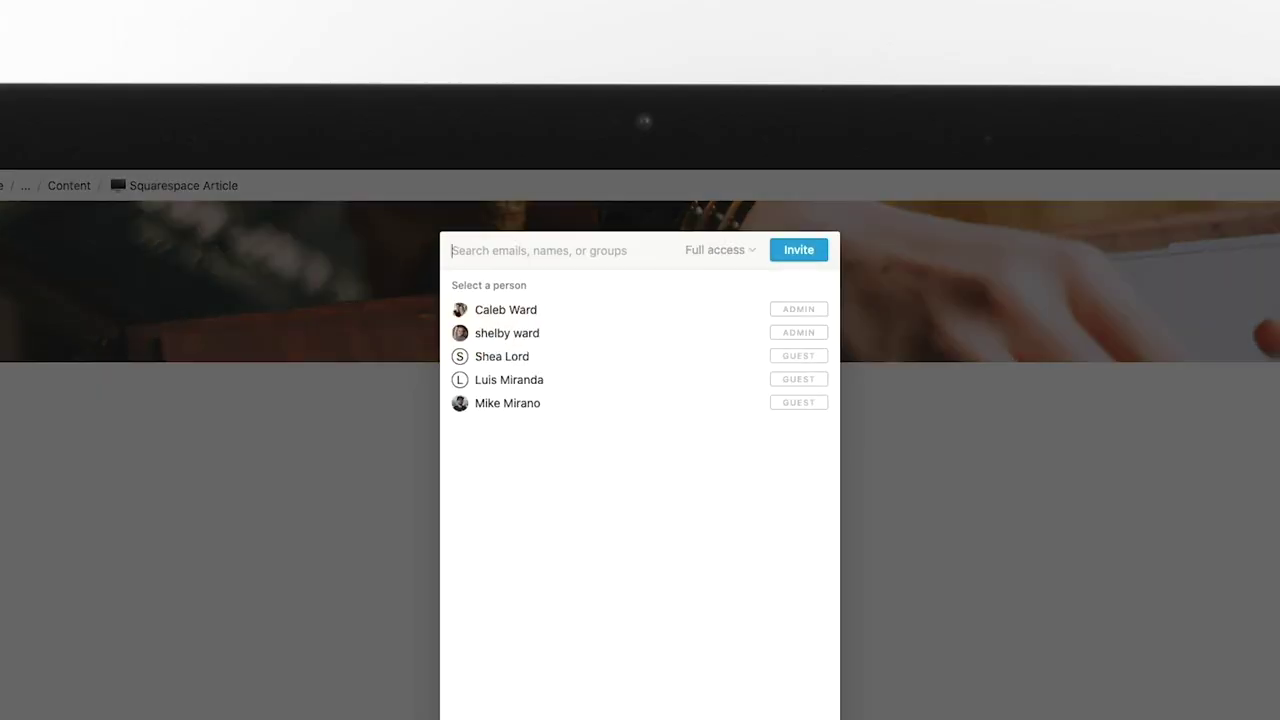
{"action": "type", "text": "fakepe"}
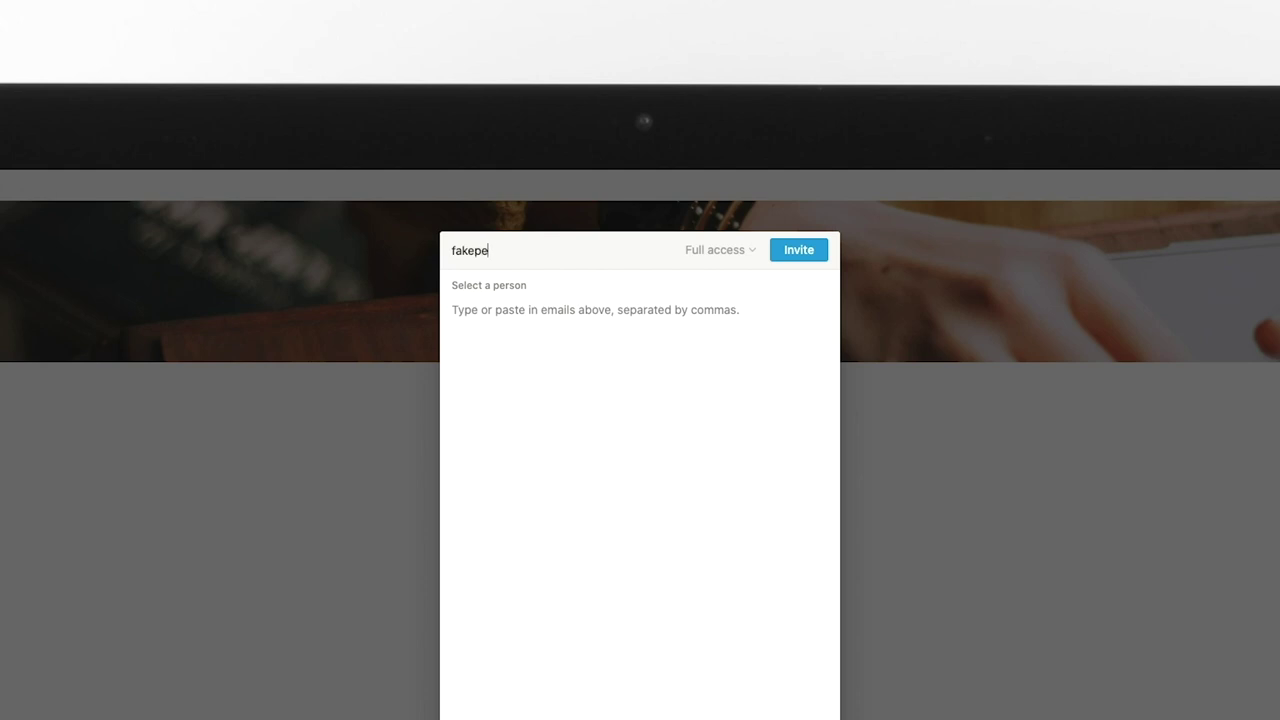
{"action": "type", "text": "rson@fakeplac"}
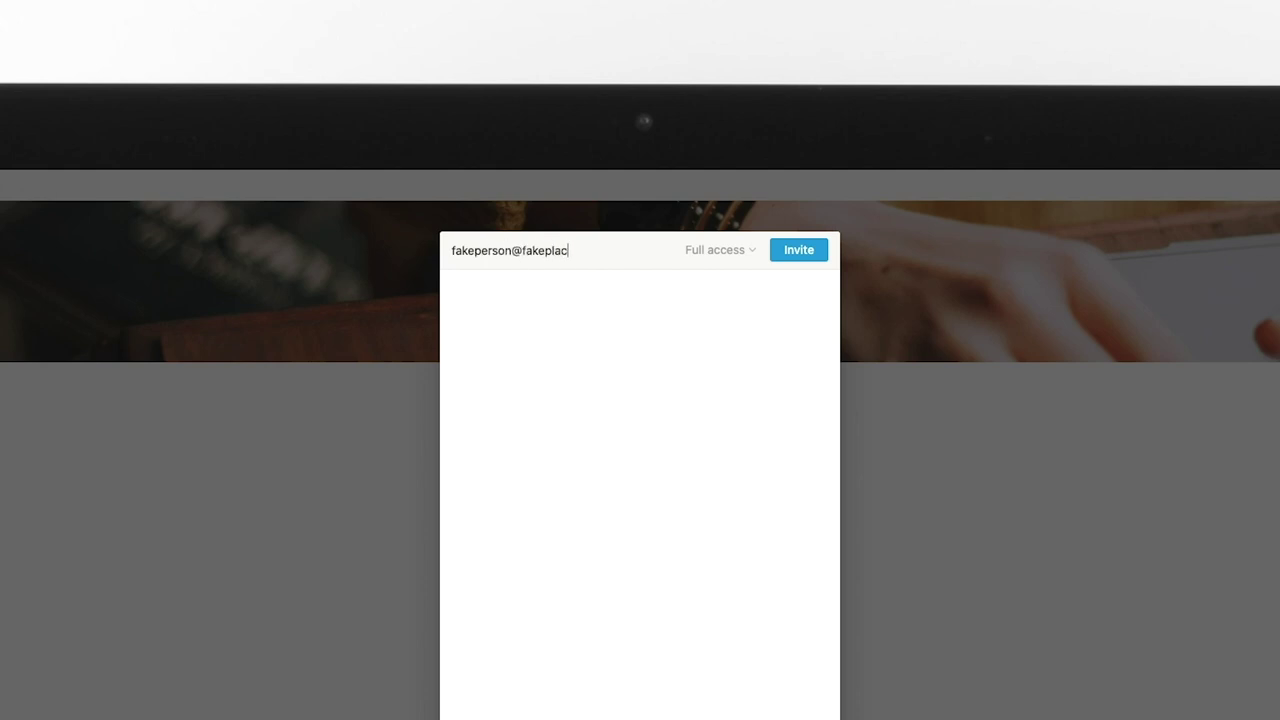
{"action": "type", "text": "e.com"}
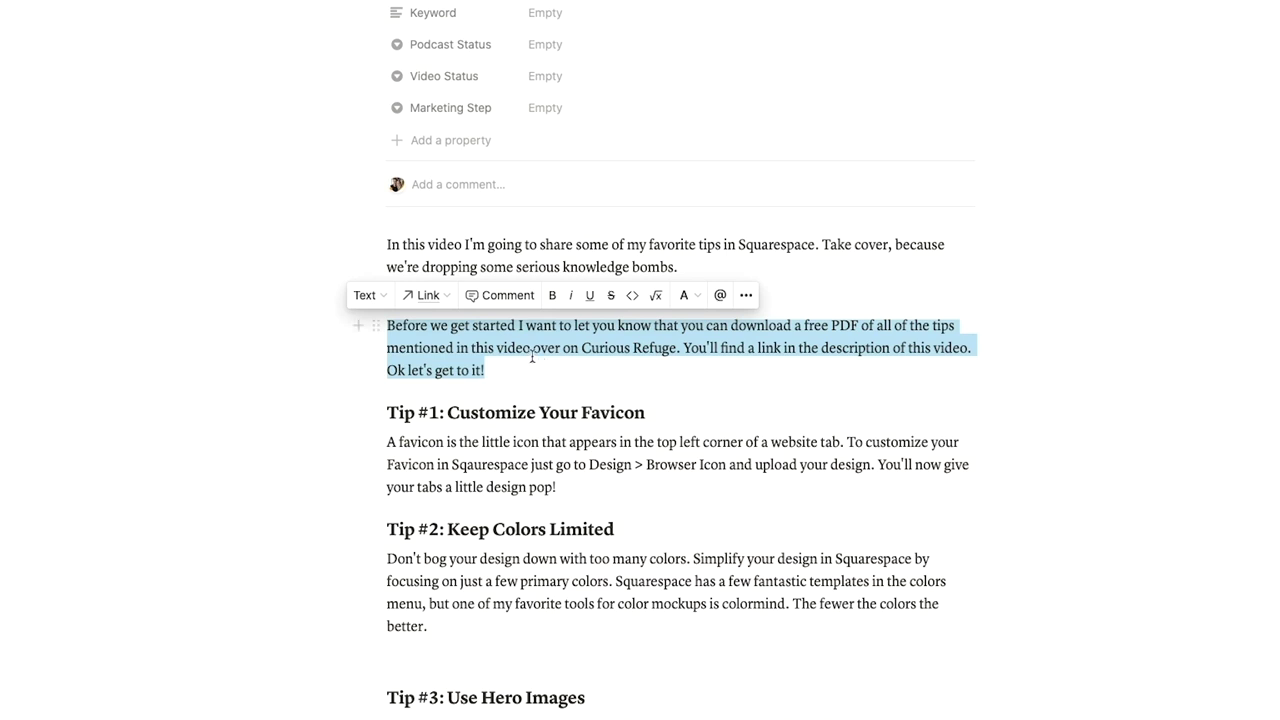
Comment 'Maybe this should be better' on the free-PDF paragraph and @-mention a teammate.
{"action": "left_click", "coordinate": [502, 303]}
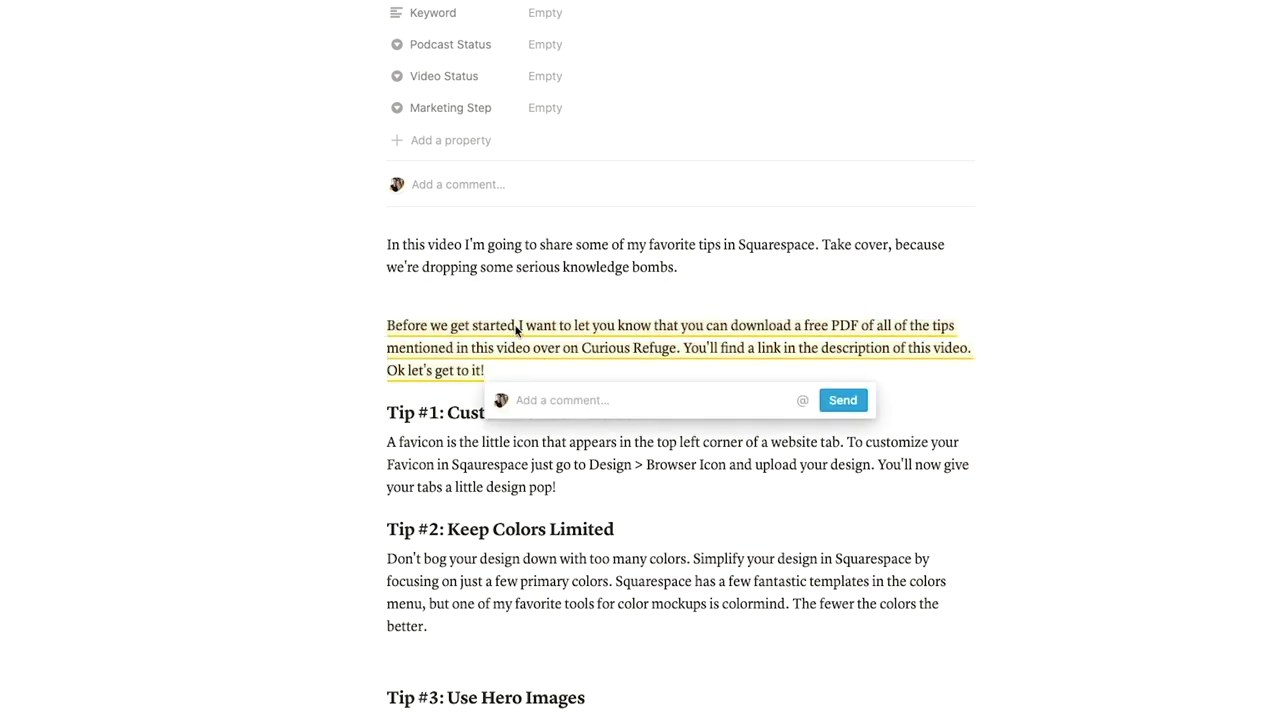
{"action": "type", "text": "Maybe this shoul"}
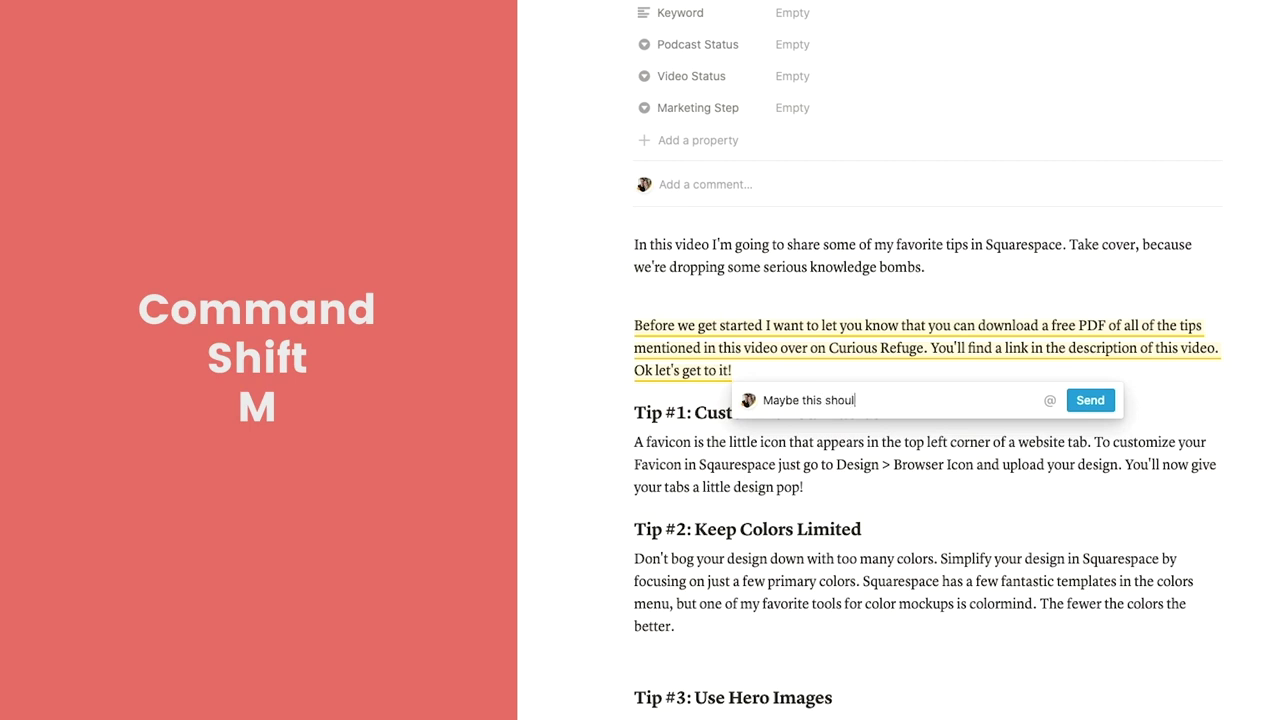
{"action": "type", "text": "d be better @sh"}
{"action": "key", "text": "Return"}
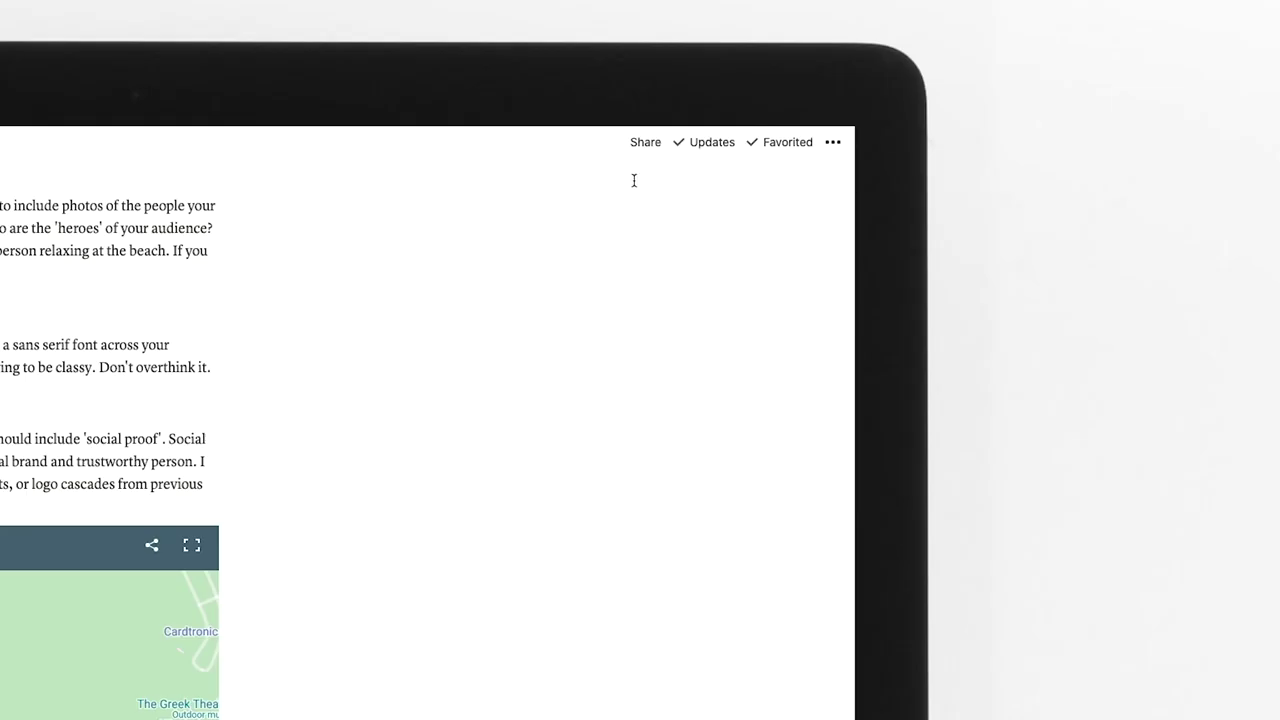
Show the article's public link options and the Search engine indexing help card.
{"action": "left_click", "coordinate": [989, 121]}
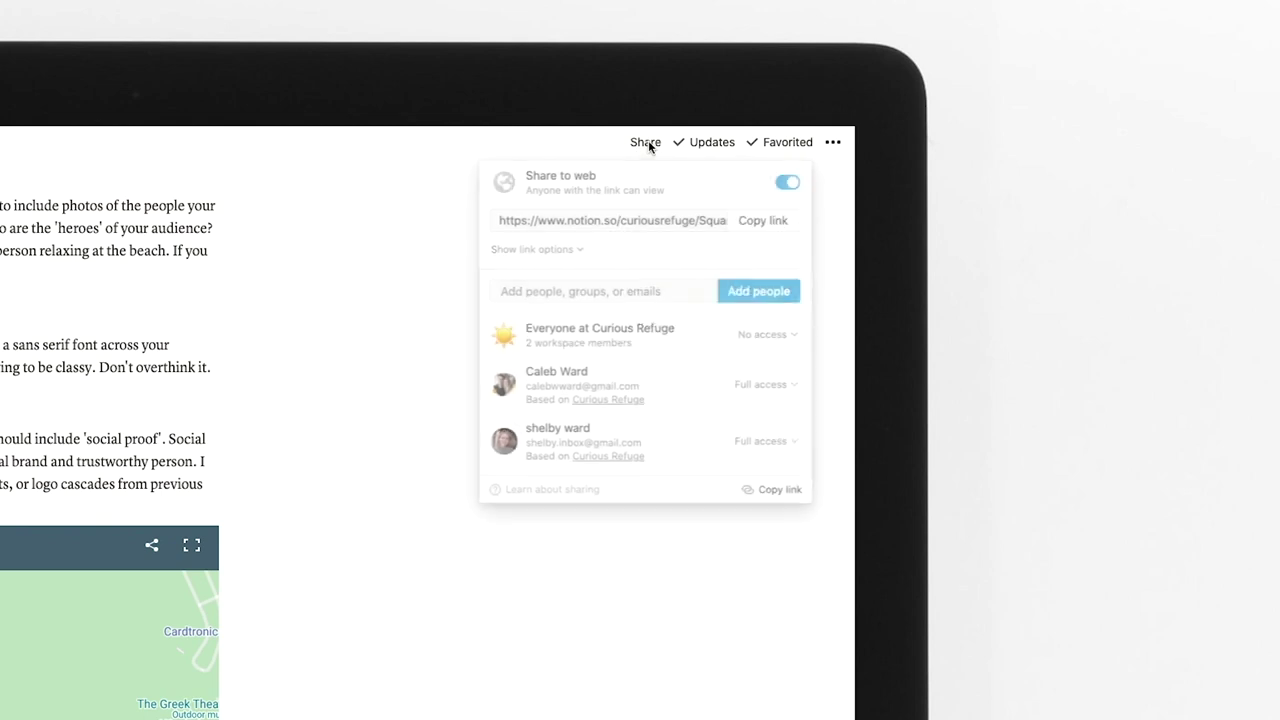
{"action": "left_click", "coordinate": [590, 250]}
{"action": "mouse_move", "coordinate": [789, 333]}
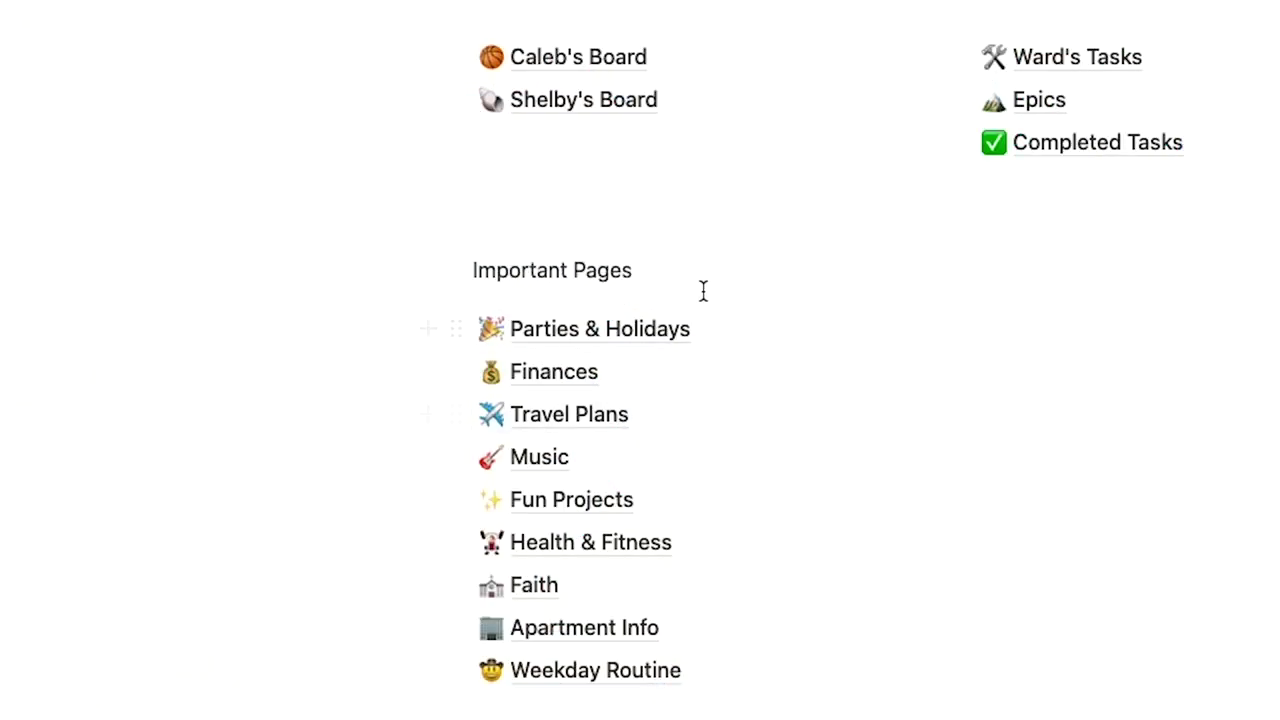
Convert Important Pages to a toggle list and nest the nine page links inside it.
{"action": "left_click", "coordinate": [455, 271]}
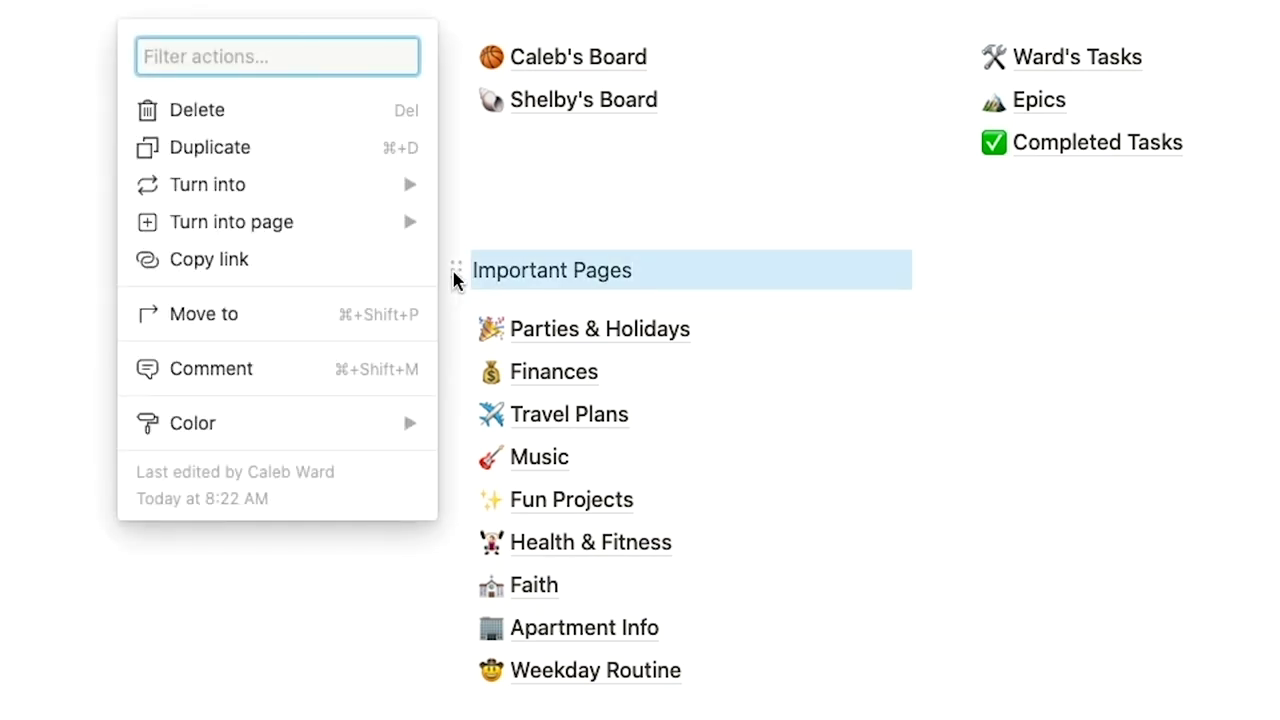
{"action": "mouse_move", "coordinate": [340, 197]}
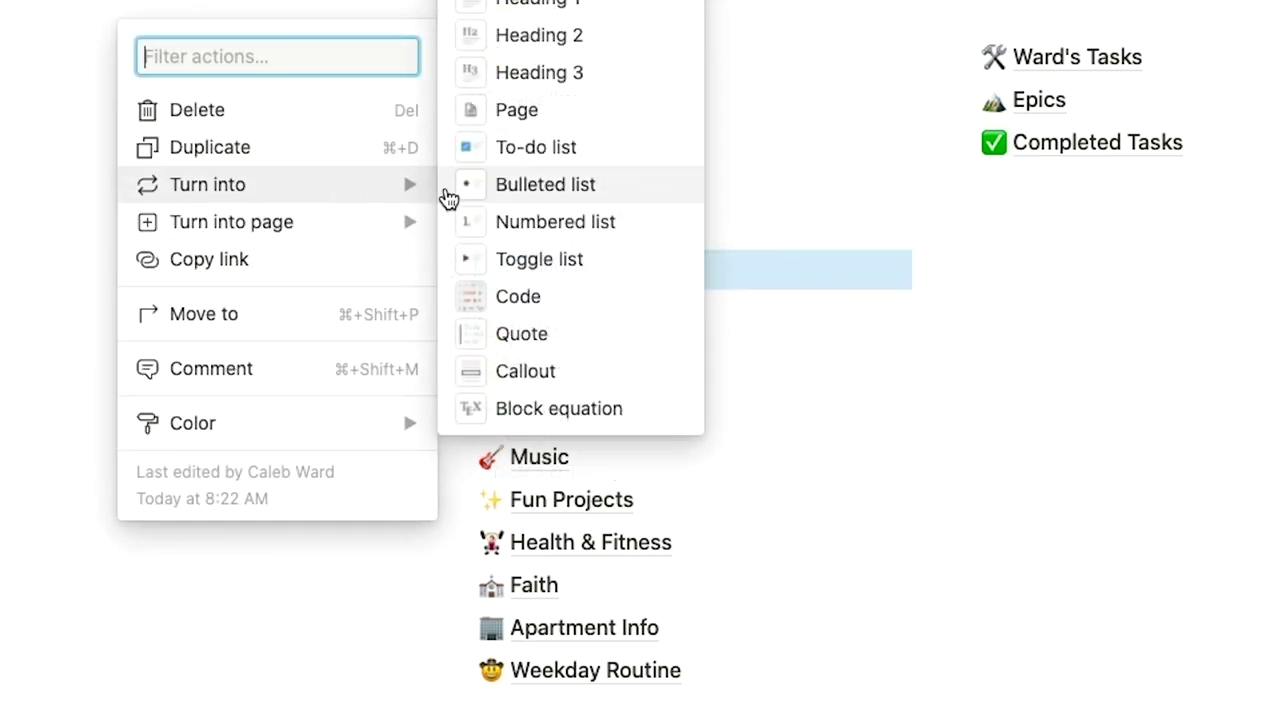
{"action": "left_click", "coordinate": [552, 257]}
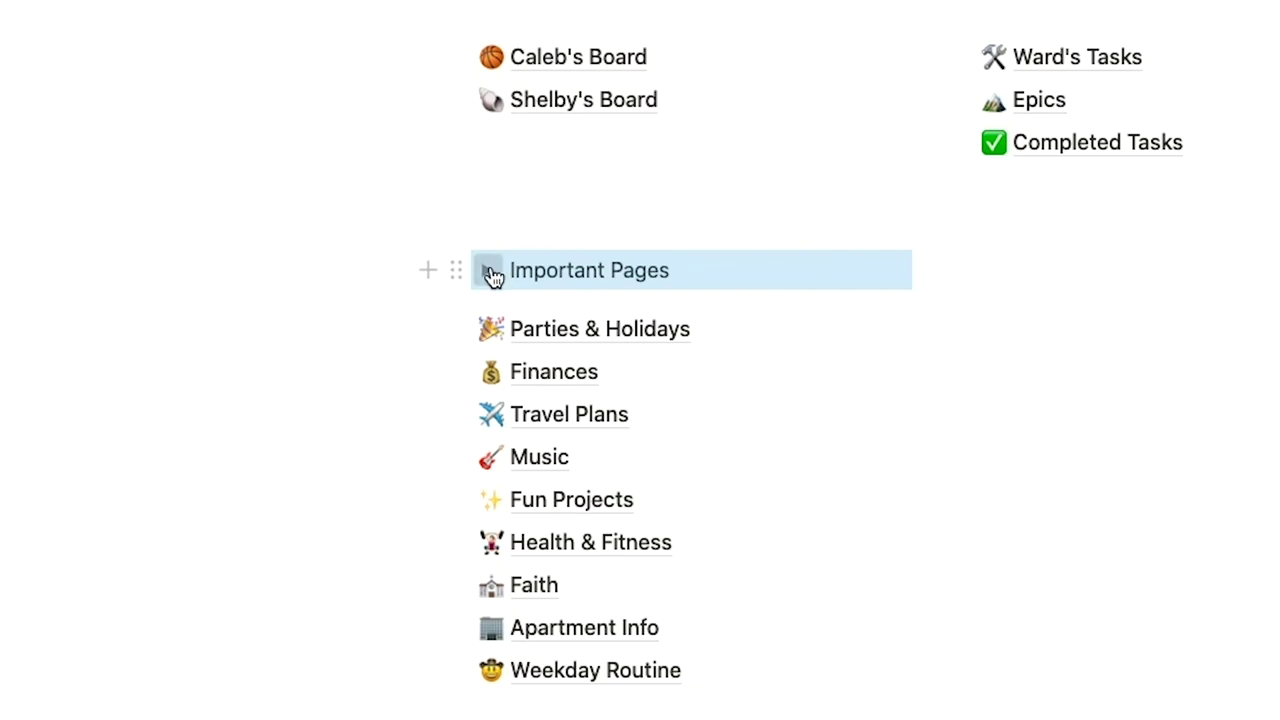
{"action": "left_click", "coordinate": [493, 277]}
{"action": "left_click_drag", "start_coordinate": [1200, 710], "coordinate": [553, 313]}
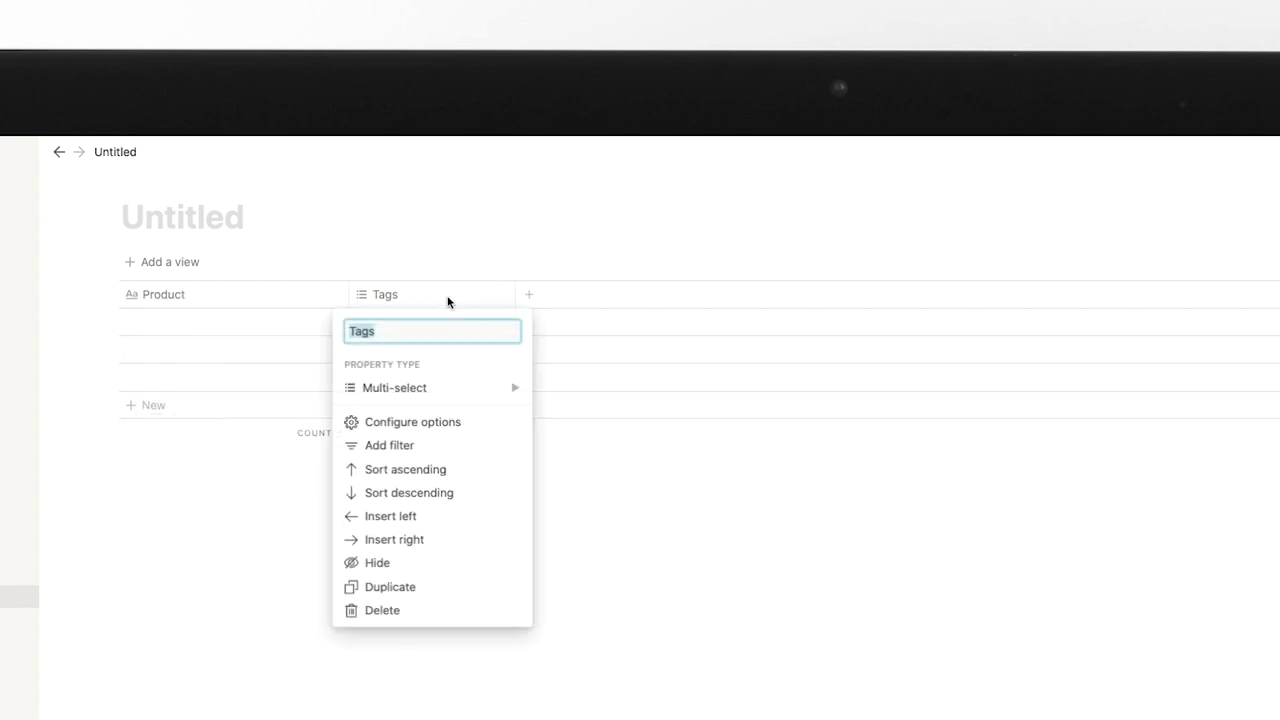
Turn the Tags column into a Number column named Price and duplicate it as Quantity.
{"action": "left_click", "coordinate": [505, 386]}
{"action": "left_click", "coordinate": [578, 258]}
{"action": "left_click", "coordinate": [414, 297]}
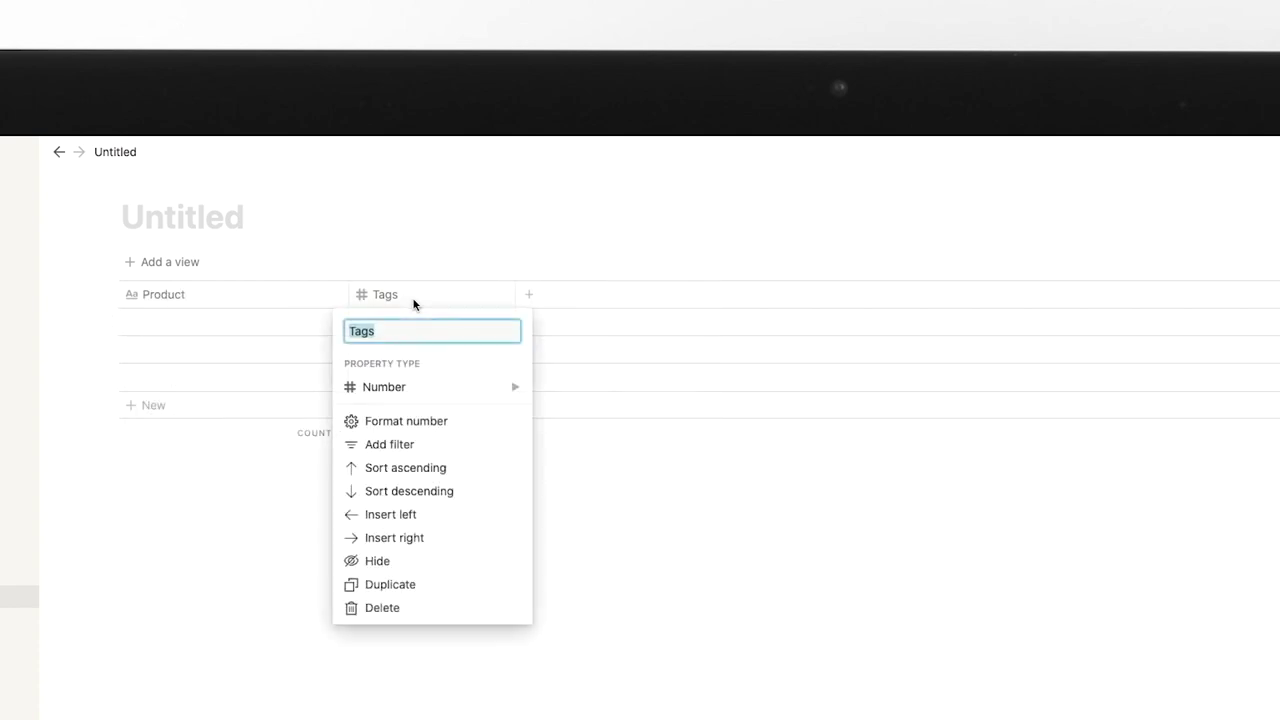
{"action": "type", "text": "Price"}
{"action": "left_click", "coordinate": [657, 614]}
{"action": "left_click", "coordinate": [443, 297]}
{"action": "left_click", "coordinate": [450, 584]}
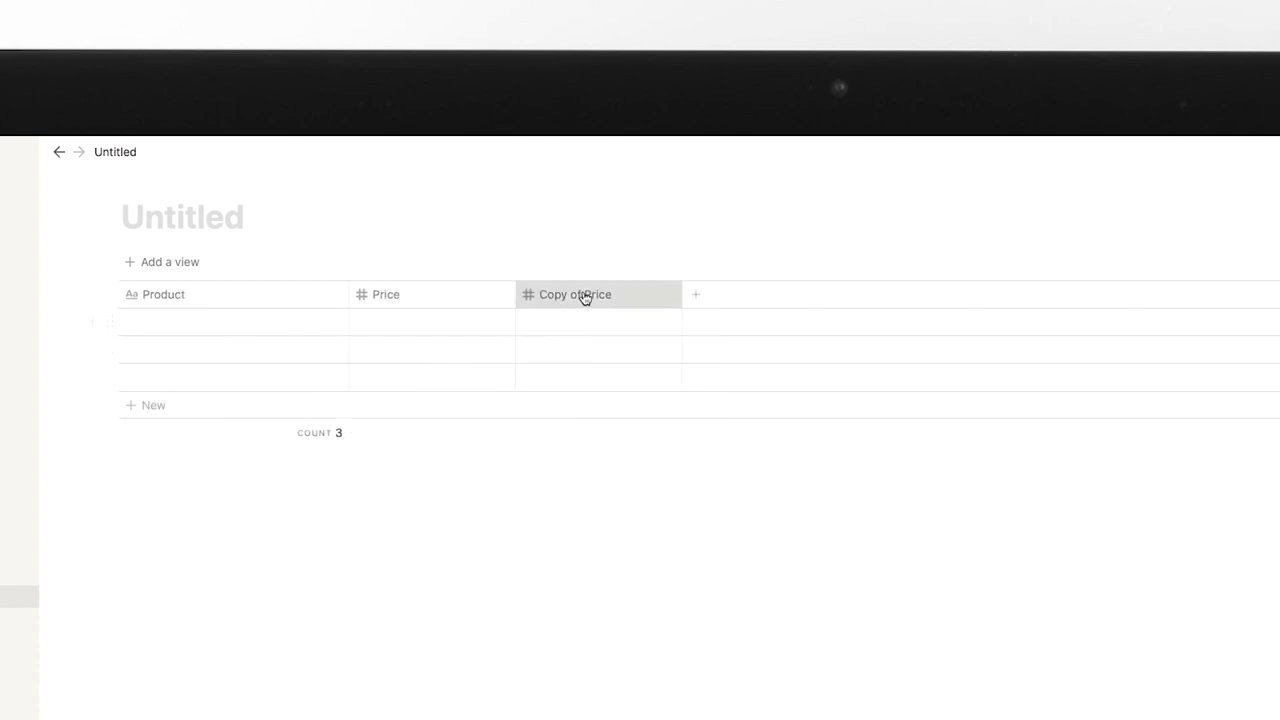
{"action": "left_click", "coordinate": [580, 292]}
{"action": "type", "text": "Quantity"}
{"action": "left_click", "coordinate": [749, 320]}
Add a Total formula column computing prop("Price")*prop("Quantity").
{"action": "left_click", "coordinate": [695, 294]}
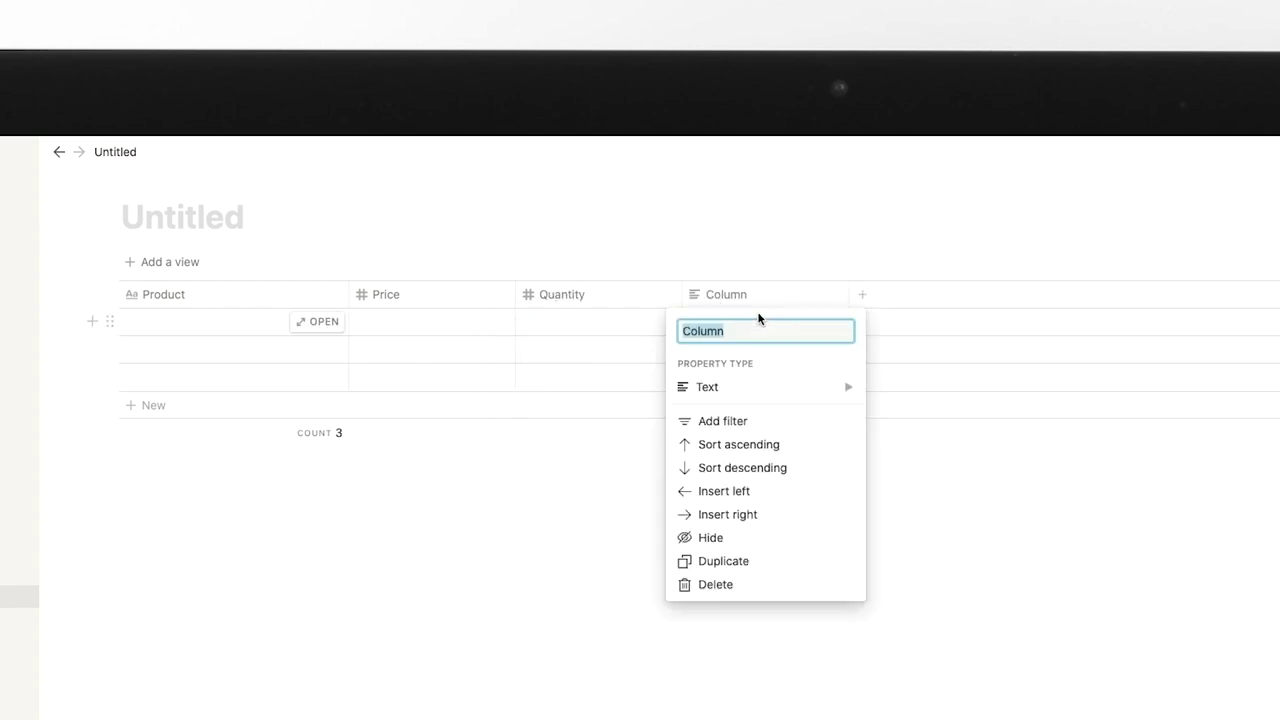
{"action": "type", "text": "Total"}
{"action": "mouse_move", "coordinate": [855, 395]}
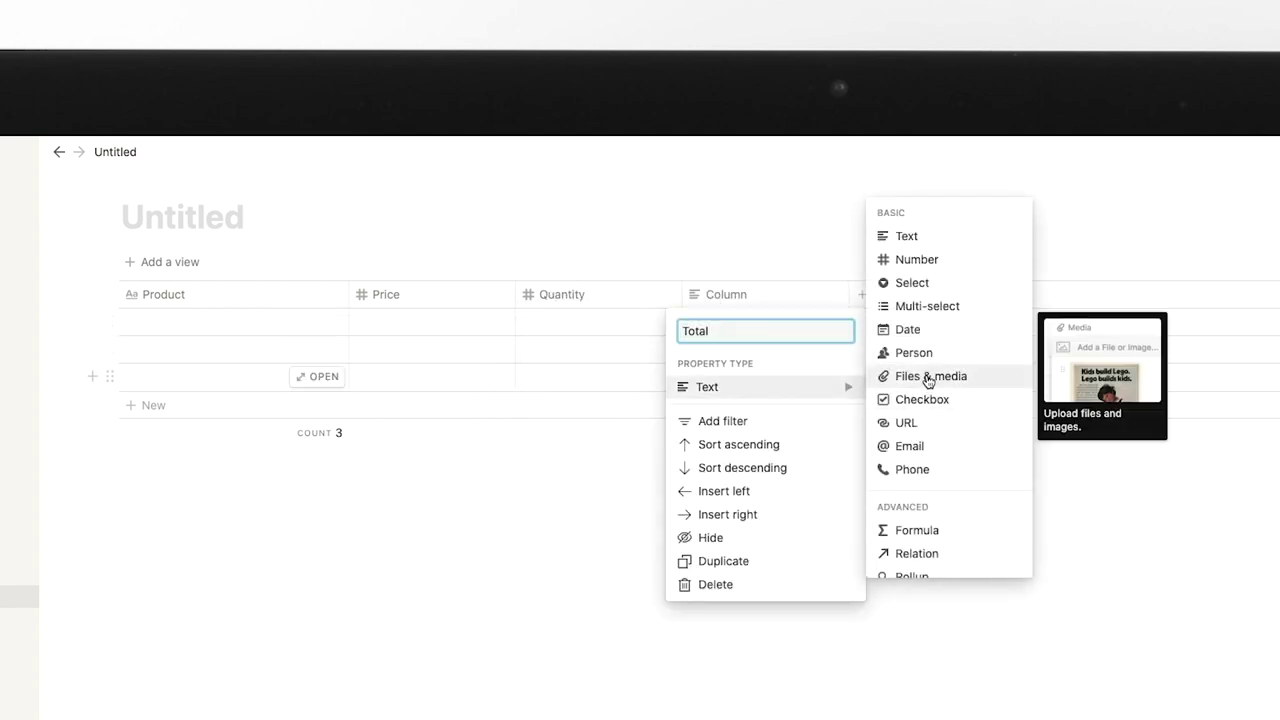
{"action": "left_click", "coordinate": [934, 530]}
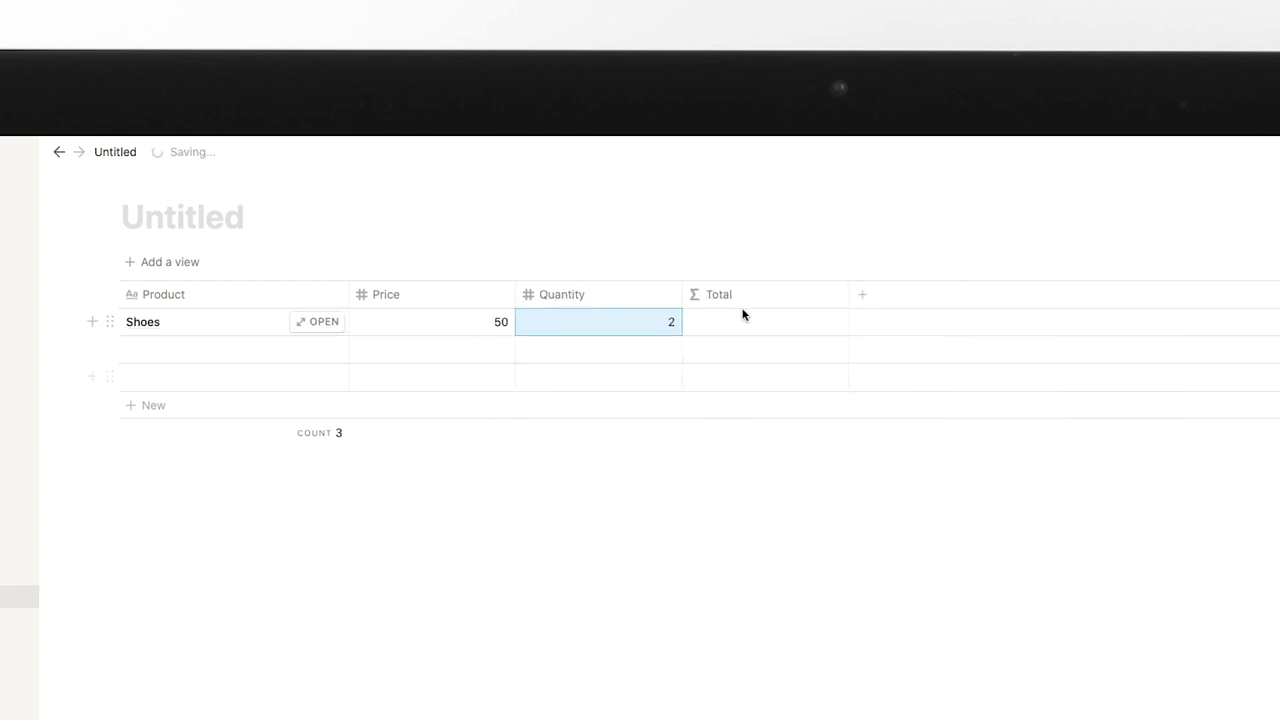
{"action": "left_click", "coordinate": [748, 322]}
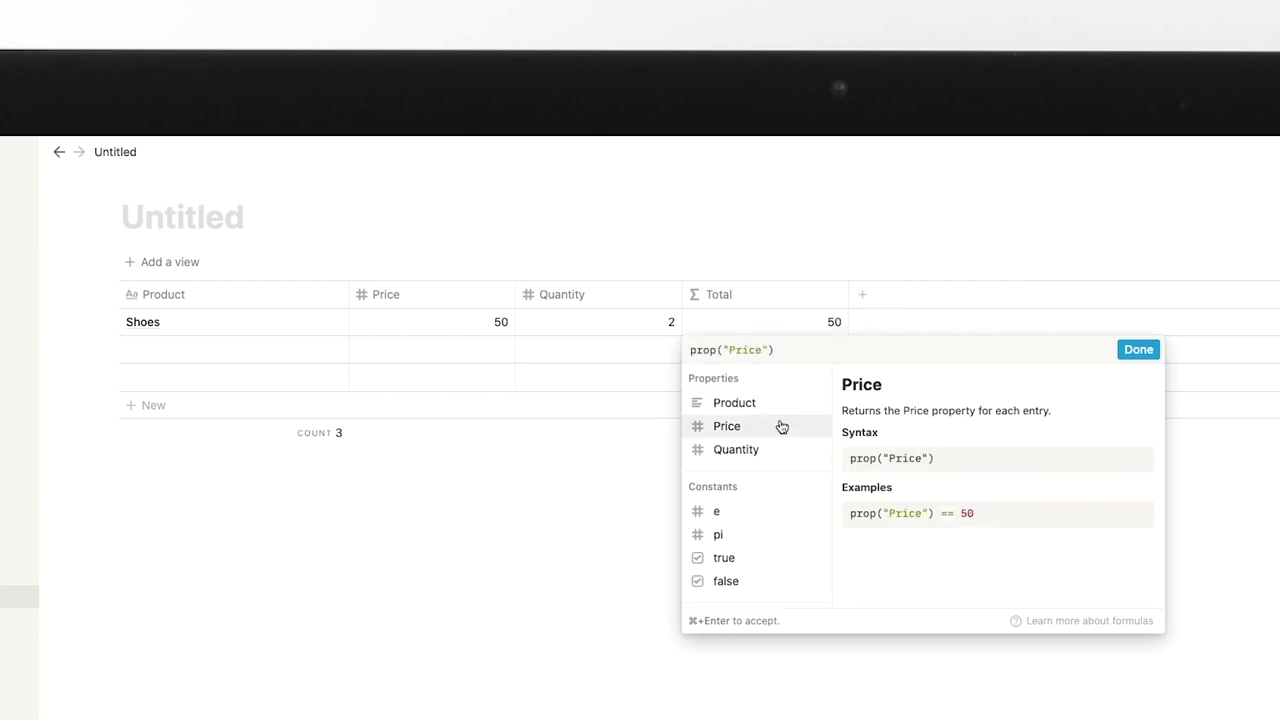
{"action": "type", "text": "*"}
{"action": "left_click", "coordinate": [797, 452]}
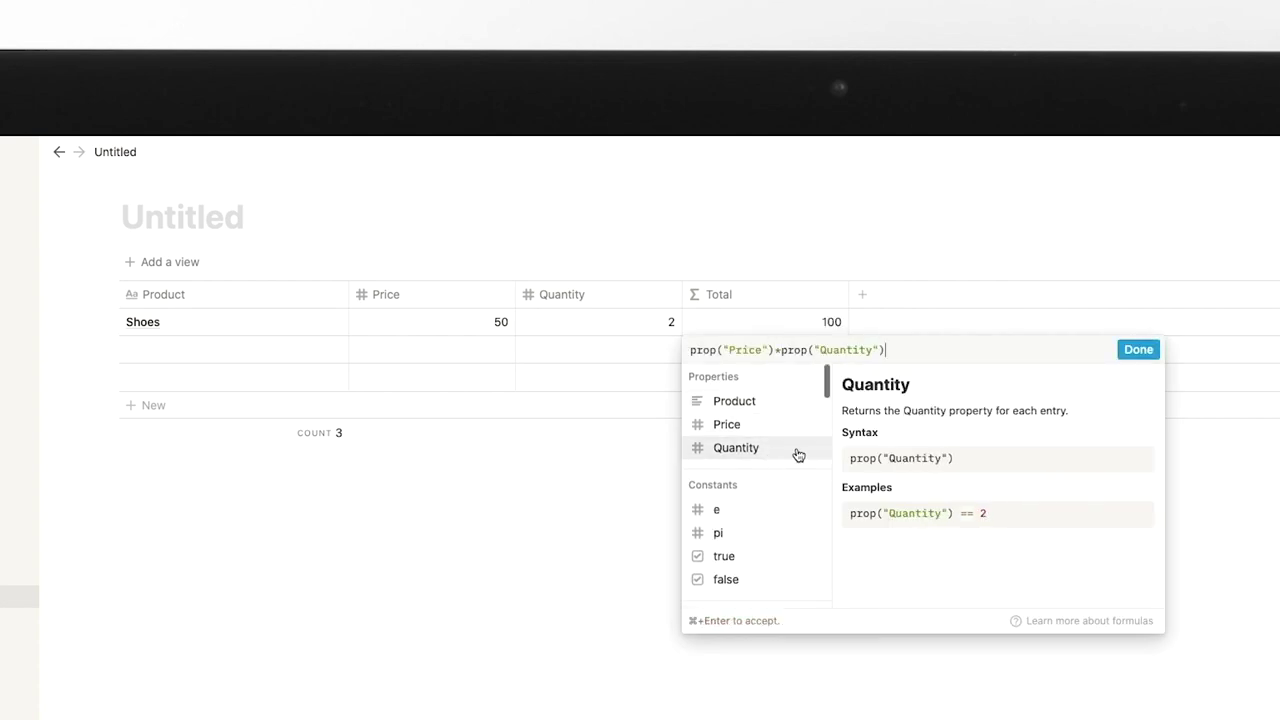
{"action": "left_click", "coordinate": [1138, 350]}
Enter the Shirts row priced 33 and the Pants row with price 75 and quantity 6.
{"action": "left_click", "coordinate": [253, 350]}
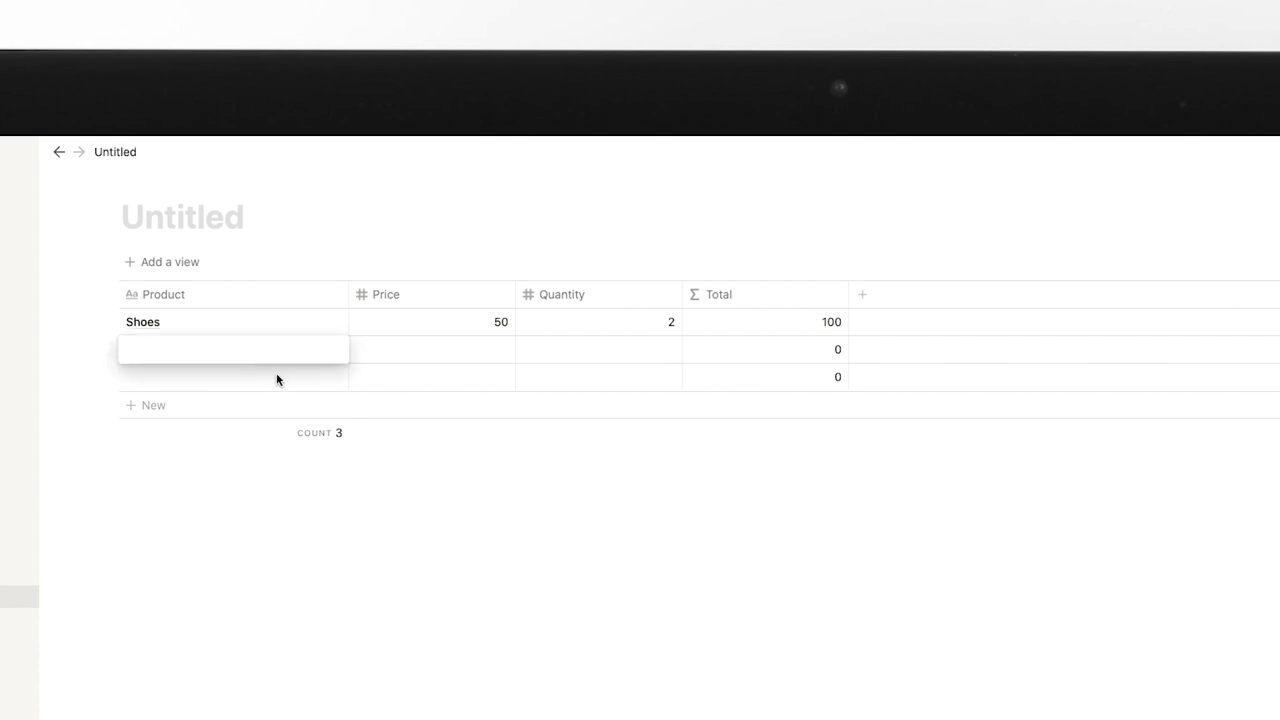
{"action": "type", "text": "Shirts"}
{"action": "key", "text": "Return"}
{"action": "key", "text": "Down"}
{"action": "type", "text": "Pants"}
{"action": "key", "text": "Tab"}
{"action": "type", "text": "75"}
{"action": "key", "text": "Tab"}
{"action": "type", "text": "6"}
{"action": "key", "text": "Return"}
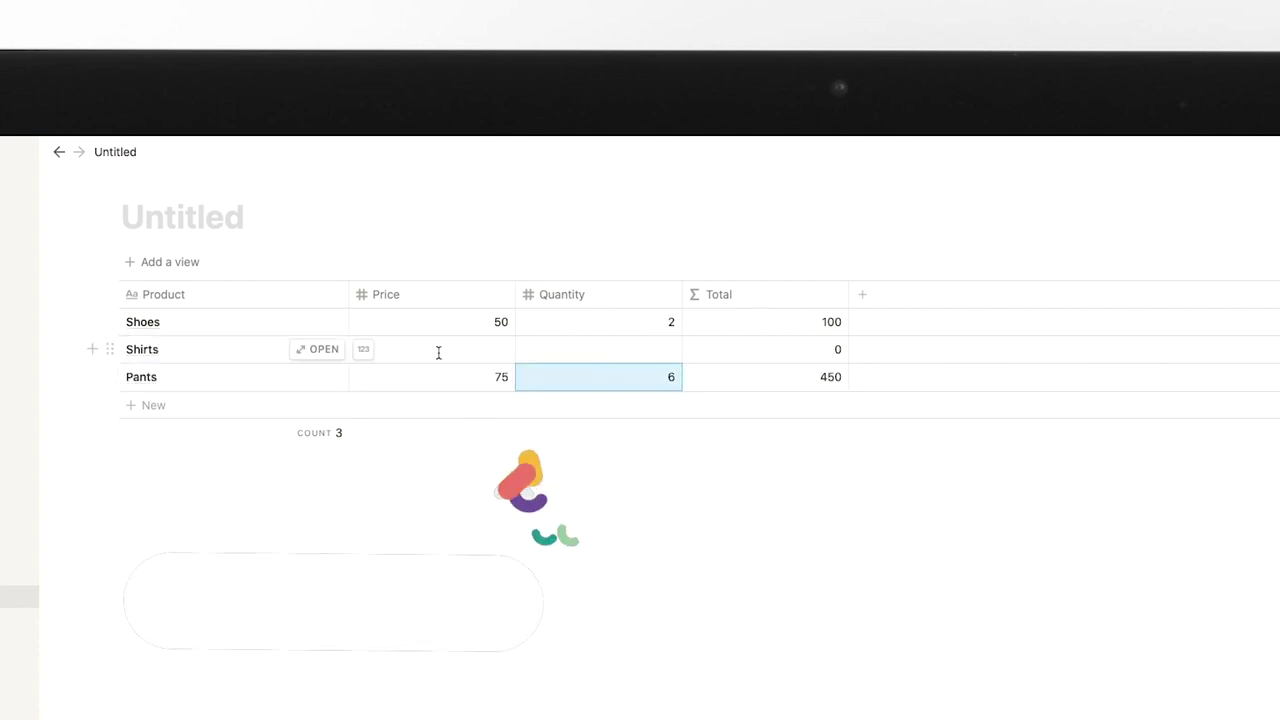
{"action": "left_click", "coordinate": [437, 351]}
{"action": "type", "text": "33"}
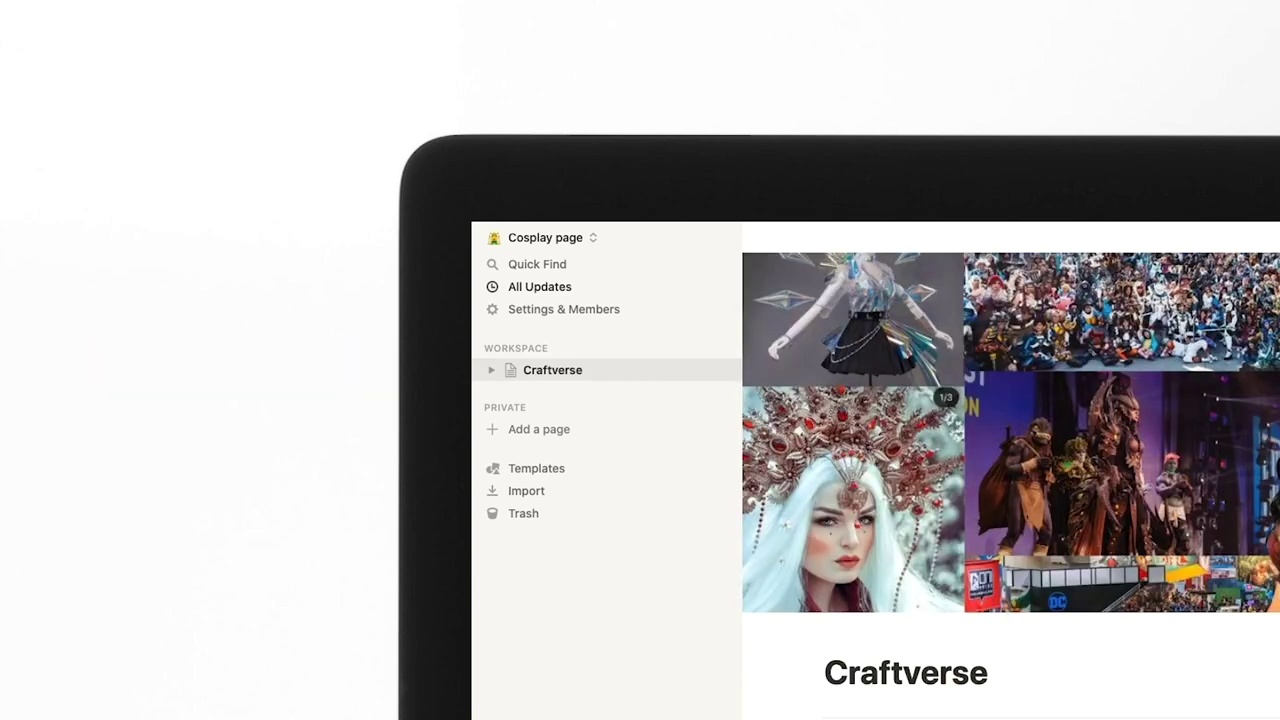
Jump to the first workspace with Cmd+1, then to Sargent Brothers Pictures with Cmd+4.
{"action": "key", "text": "super+1"}
{"action": "key", "text": "super+4"}
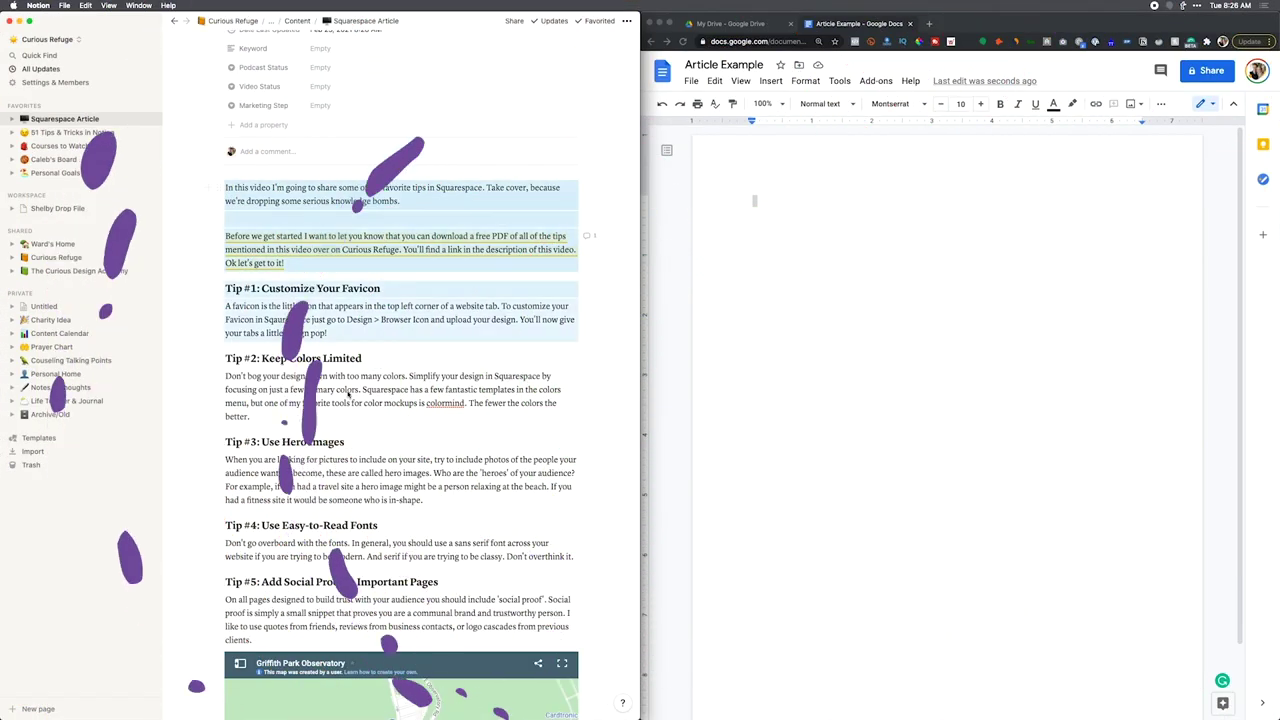
Select the article from the intro to Tip #5 and paste it into the empty Article Example Google Doc.
{"action": "left_click_drag", "start_coordinate": [348, 395], "coordinate": [381, 643]}
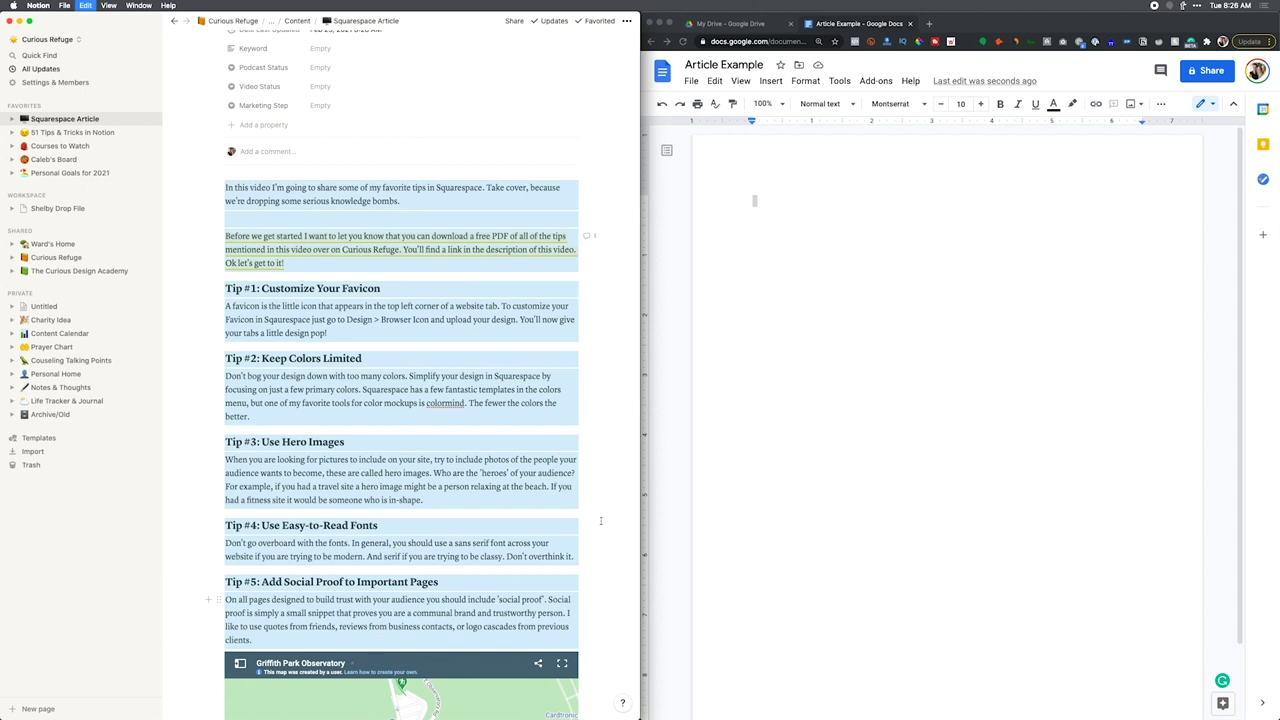
{"action": "left_click", "coordinate": [842, 305]}
{"action": "type", "text": "In this video I'm going to share some of my favorite tips in Squarespace. Take cover, because we're dropping some serious knowledge bombs. Before we get started I want to let you know that you can download a free PDF of all of the tips mentioned in this video over on Curious Refuge. You'll find a link in the description of this video. Ok let's get to it! Tip #1: Customize Your Favicon A favicon is the little icon that appears in the top left corner of a website tab. To customize your Favicon in Squarespace just go to Design > Browser Icon and upload your design. You'll now give your tabs a little design pop! Tip #2: Keep Colors Limited Don't bog your design down with too many colors. Simplify your design in Squarespace by focusing on just a few primary colors. Squarespace has a few fantastic templates in the colors menu, but one of my favorite tools for color mockups is colormind. The fewer the colors the better. Tip #3: Use Hero Images When you are looking for pictures to include on your site, try to include photos of the people your audience wants to become, these are called hero images. Who are the 'heroes' of your audience? For example, if you had a travel site a hero image might be a person relaxing at the beach. If you had a fitness site it would be someone who is in-shape. Tip #4: Use Easy-to-Read Fonts Don't go overboard with the fonts. In general, you should use a sans serif font across your website if you are trying to be modern. And serif if you are trying to be classy. Don't overthink it. Tip #5: Add Social Proof to Important Pages On all pages designed to build trust with your audience you should include 'social proof'. Social proof is simply a small snippet that proves you are a communal brand and trustworthy person. I like to use quotes from friends, reviews from business contacts, or logo cascades from previous clients."}
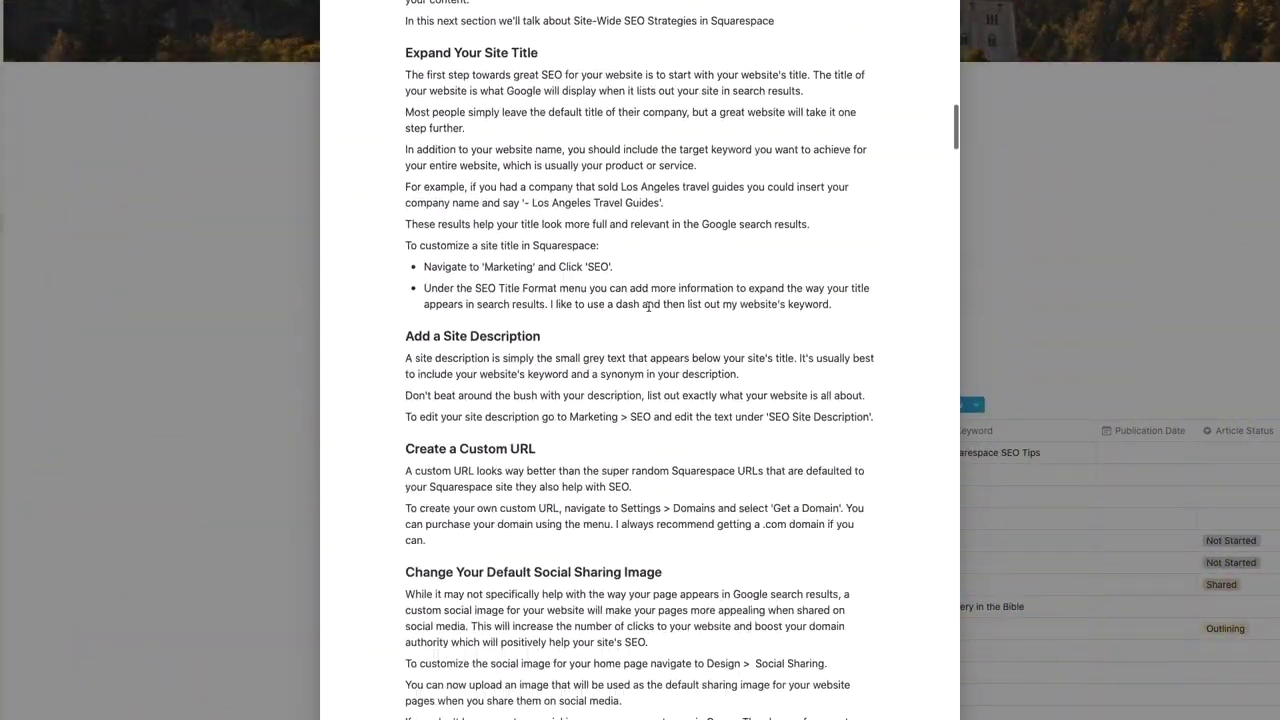
Insert a Table of contents block at the top of the article.
{"action": "scroll", "coordinate": [648, 308], "scroll_direction": "up", "scroll_amount": 20}
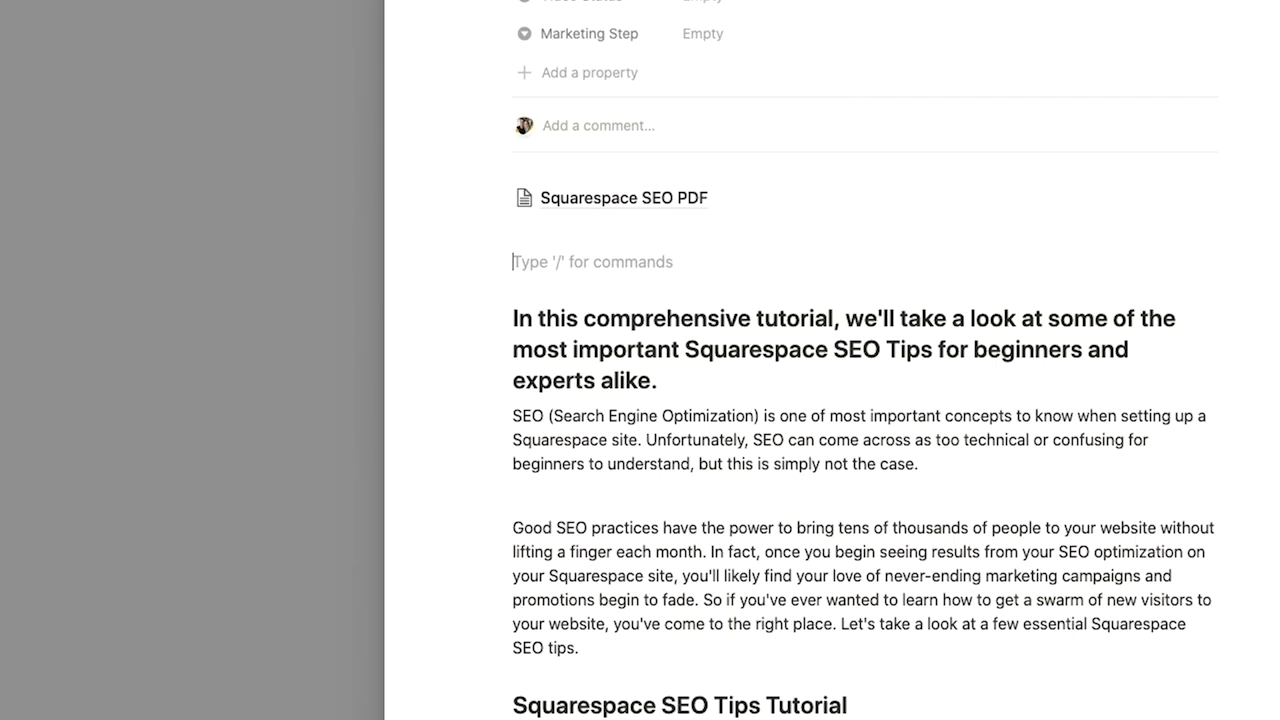
{"action": "type", "text": "/tabl"}
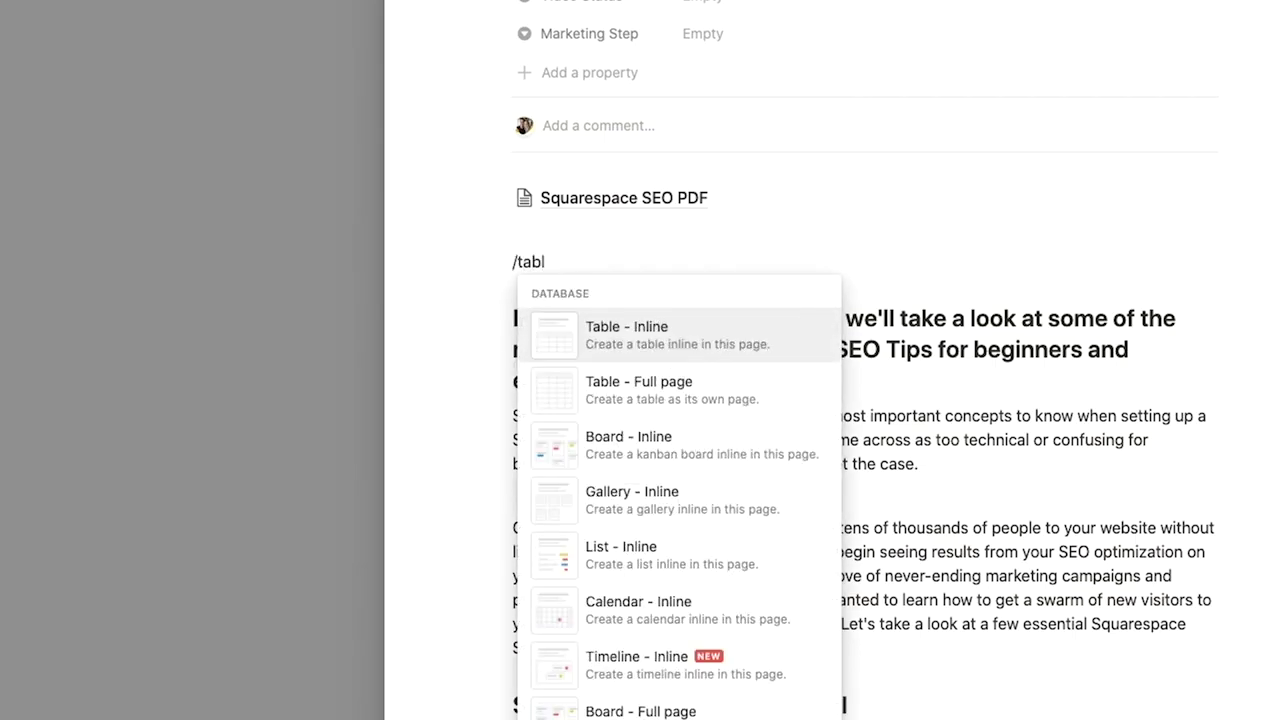
{"action": "key", "text": "BackSpace"}
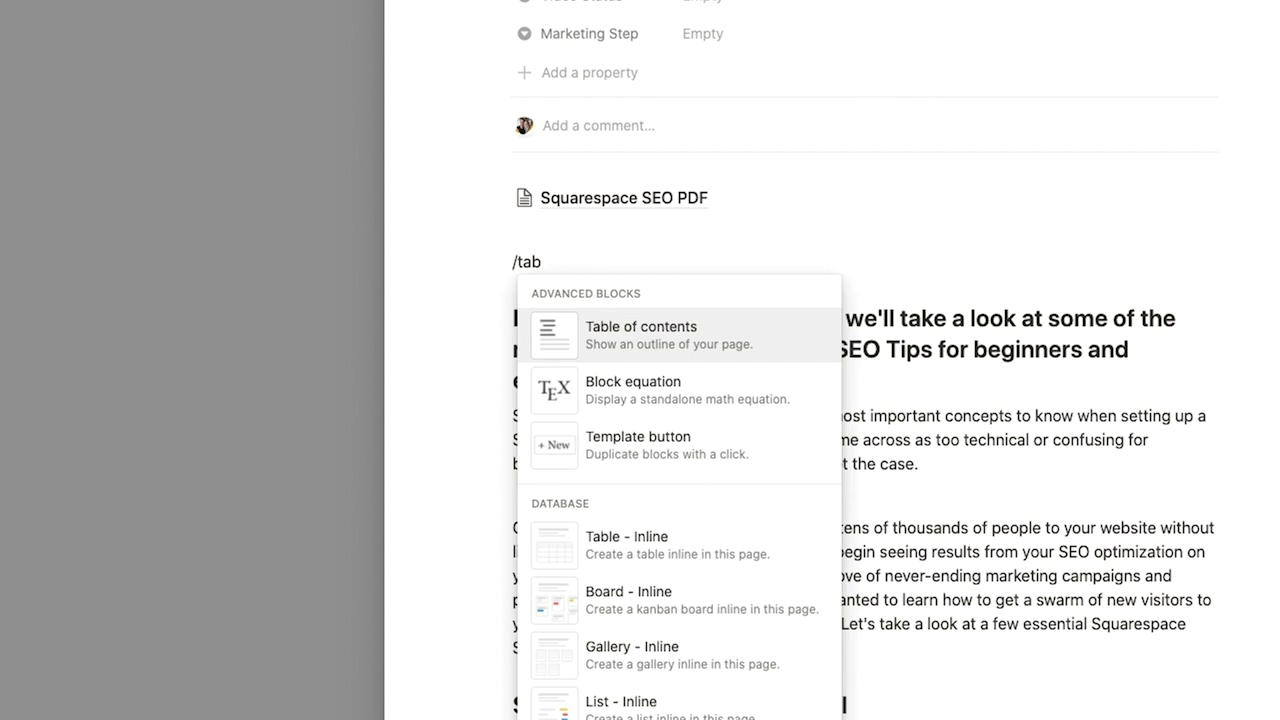
{"action": "key", "text": "Return"}
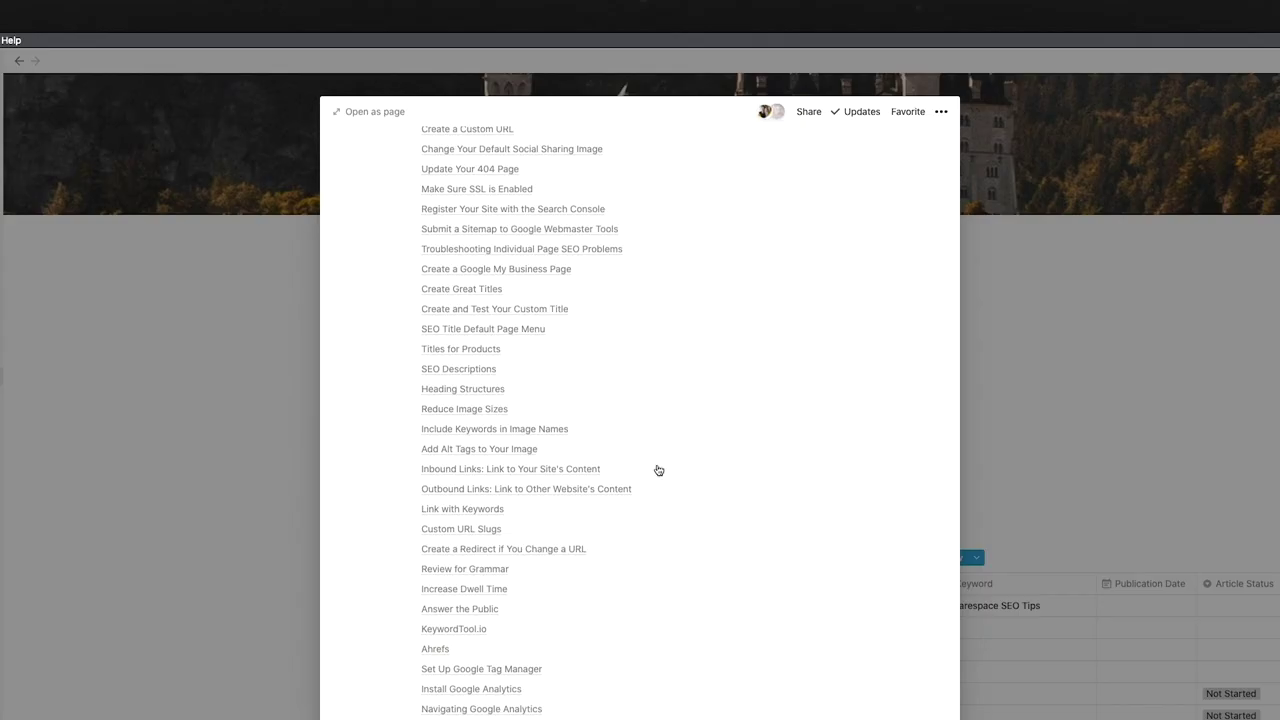
Use the table of contents to jump to the Create Great Titles section.
{"action": "scroll", "coordinate": [657, 471], "scroll_direction": "up", "scroll_amount": 5}
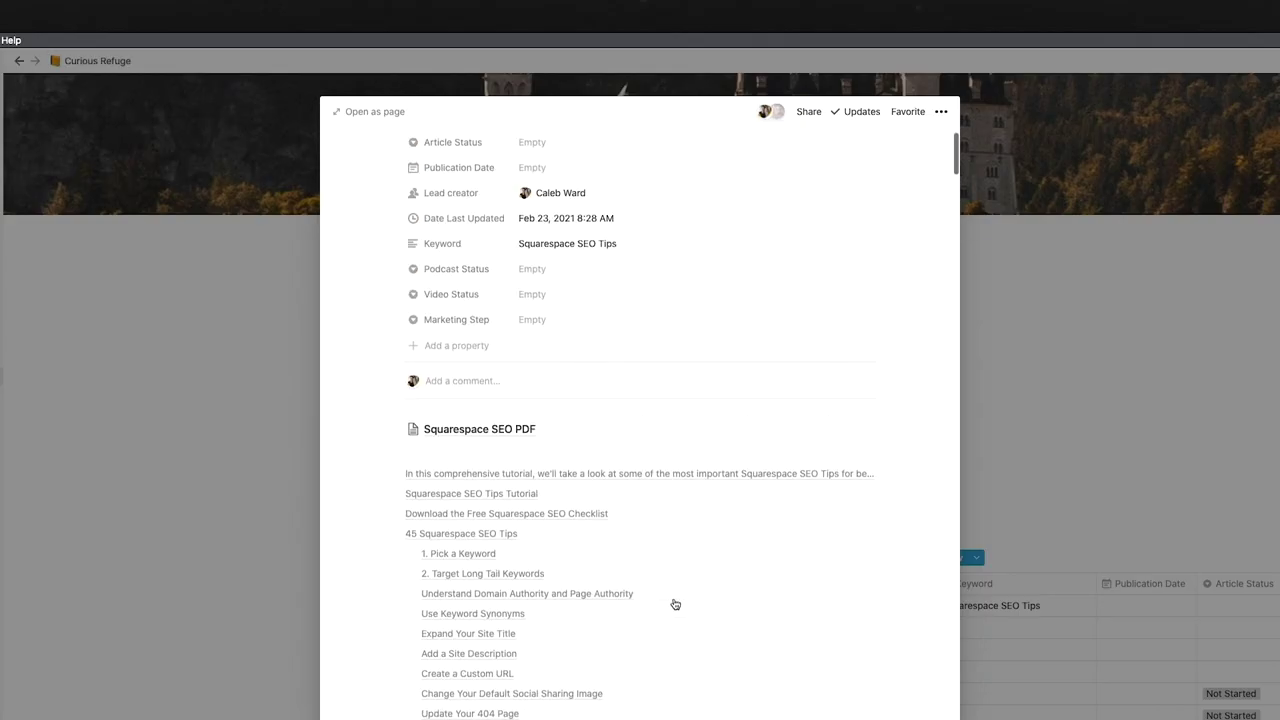
{"action": "scroll", "coordinate": [543, 494], "scroll_direction": "down", "scroll_amount": 2}
{"action": "scroll", "coordinate": [465, 527], "scroll_direction": "down", "scroll_amount": 2}
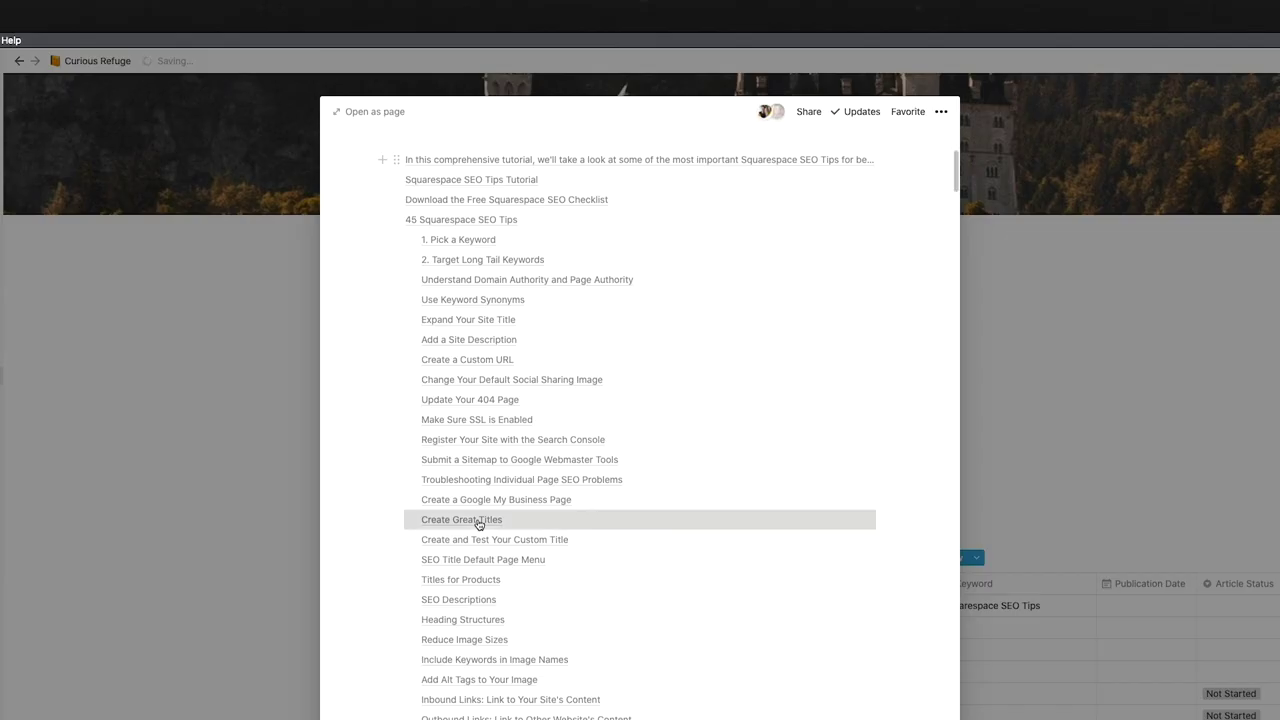
{"action": "left_click", "coordinate": [466, 521]}
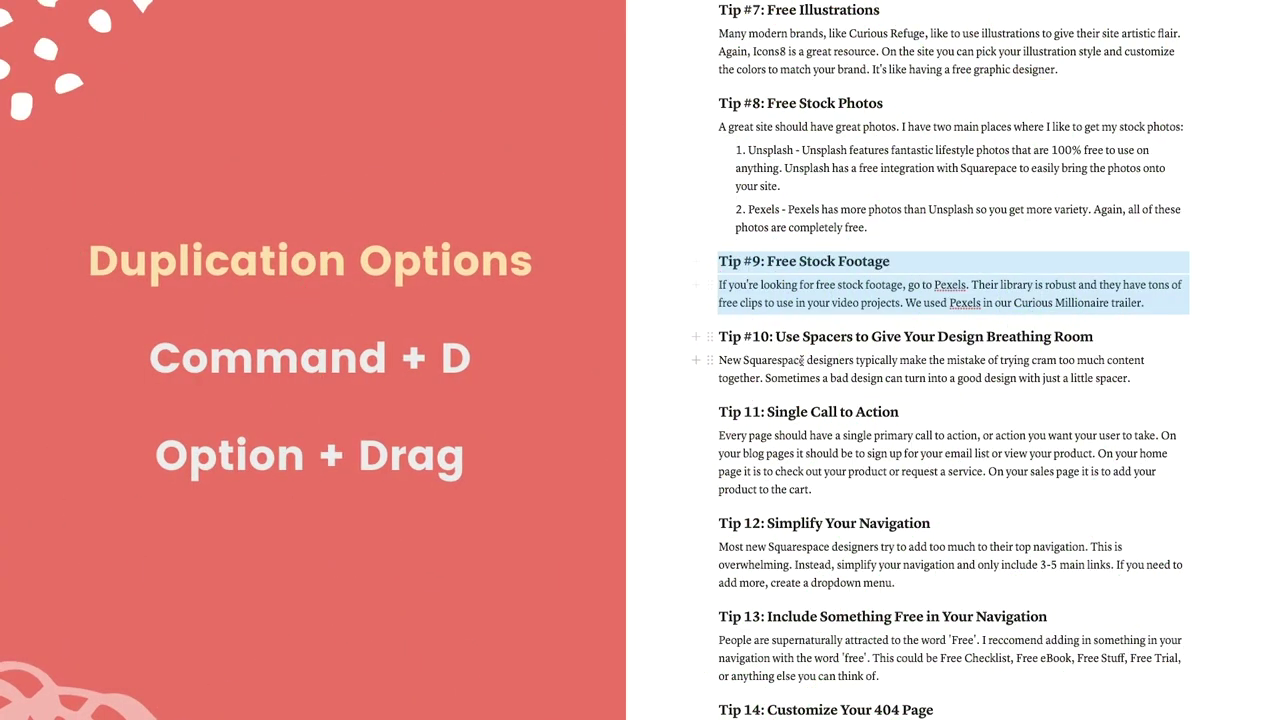
Duplicate the Tip #9 heading and paragraph, and give the Tip 11 block a green background.
{"action": "key", "text": "super+d"}
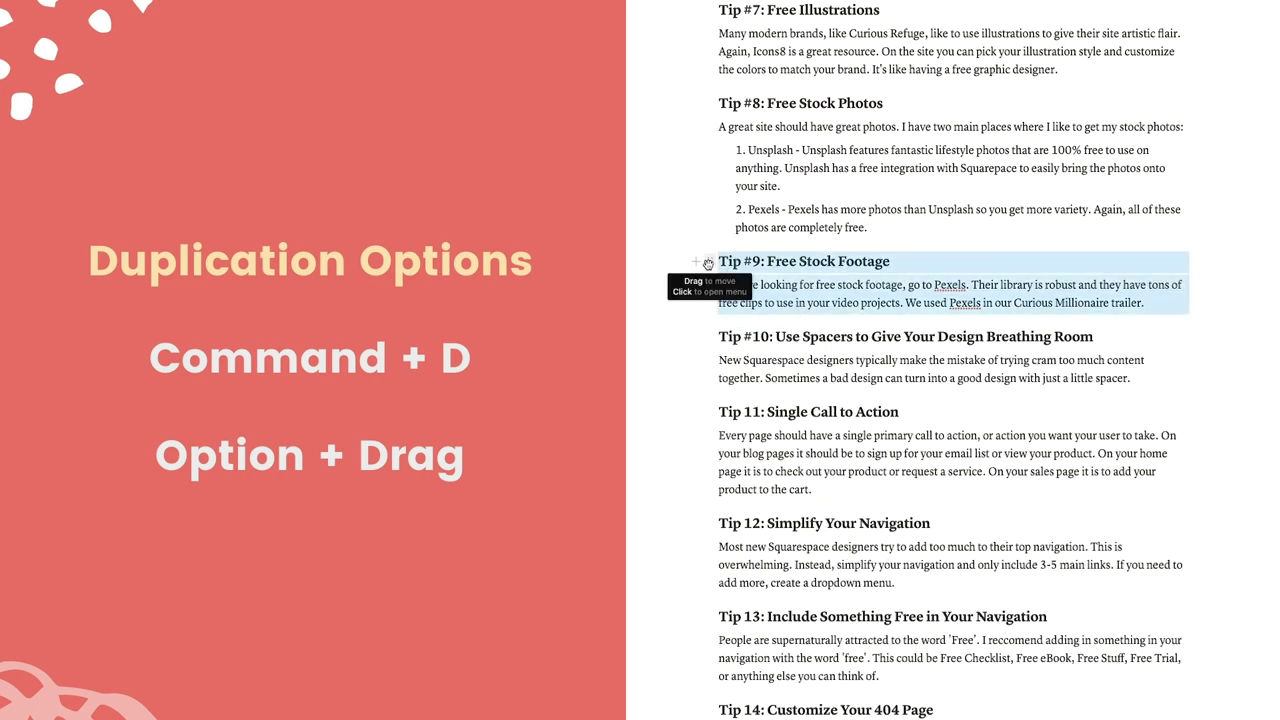
{"action": "left_click_drag", "start_coordinate": [708, 263], "coordinate": [794, 336]}
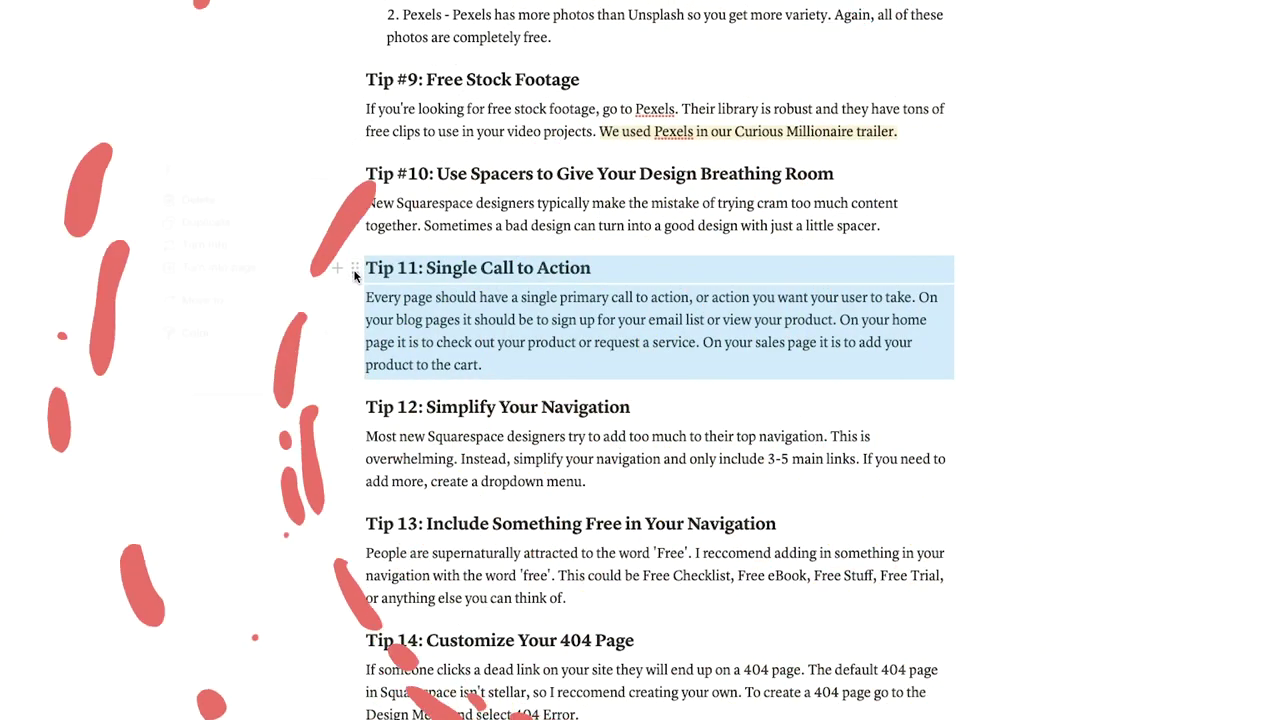
{"action": "mouse_move", "coordinate": [230, 337]}
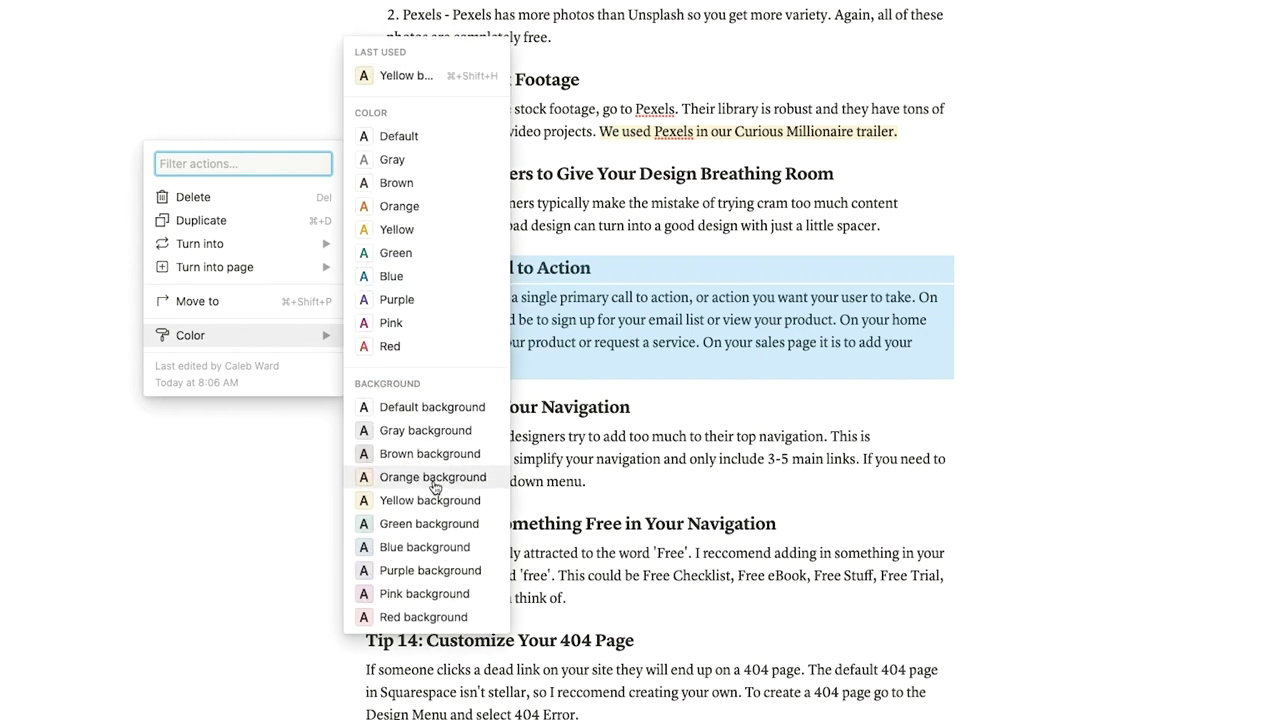
{"action": "left_click", "coordinate": [429, 523]}
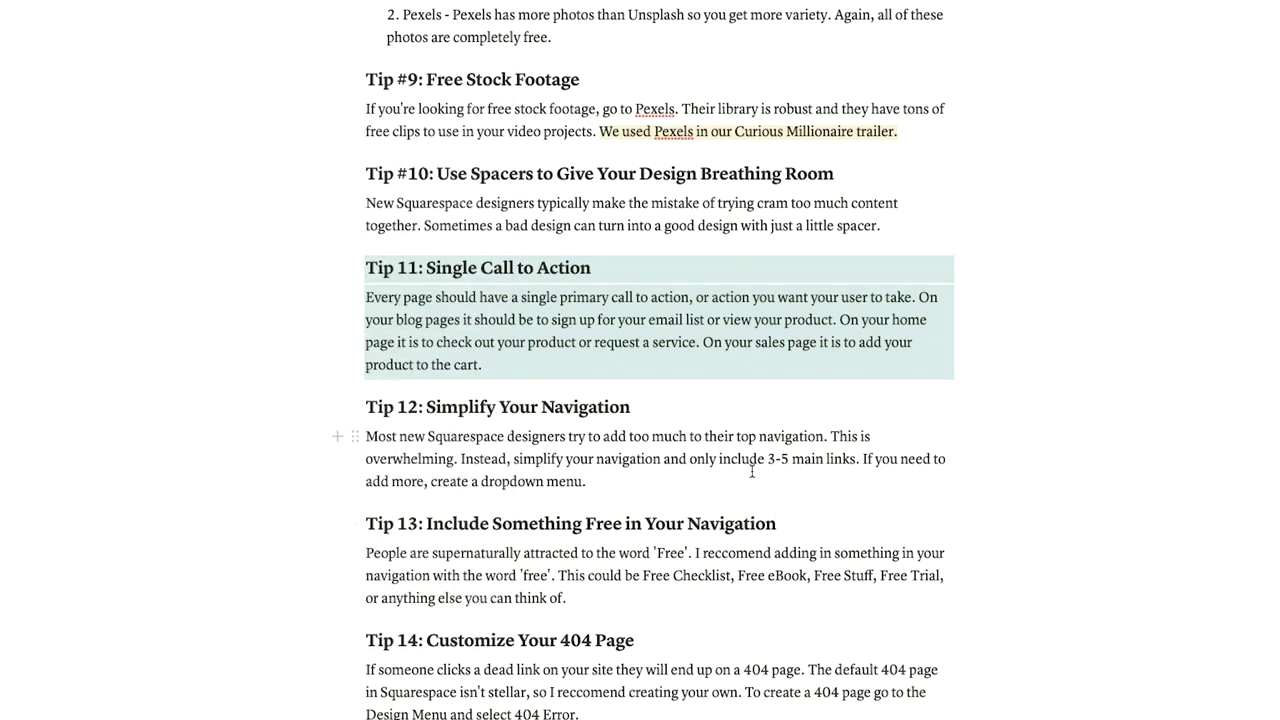
Highlight Tip 12's sentence about main links with a yellow background.
{"action": "left_click_drag", "start_coordinate": [860, 458], "coordinate": [514, 456]}
{"action": "left_click", "coordinate": [822, 430]}
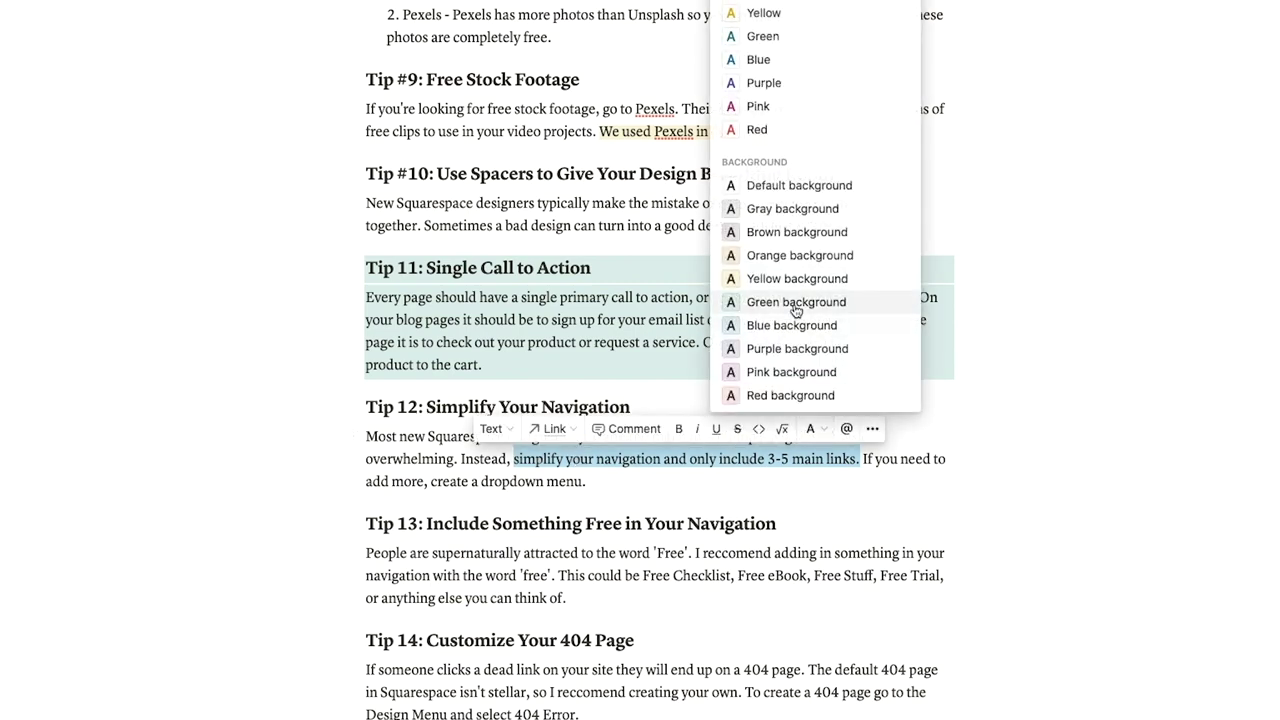
{"action": "left_click", "coordinate": [780, 278]}
{"action": "left_click", "coordinate": [782, 505]}
Highlight Tip 13's sentence listing free offers with a red background.
{"action": "scroll", "coordinate": [637, 520], "scroll_direction": "down", "scroll_amount": 1}
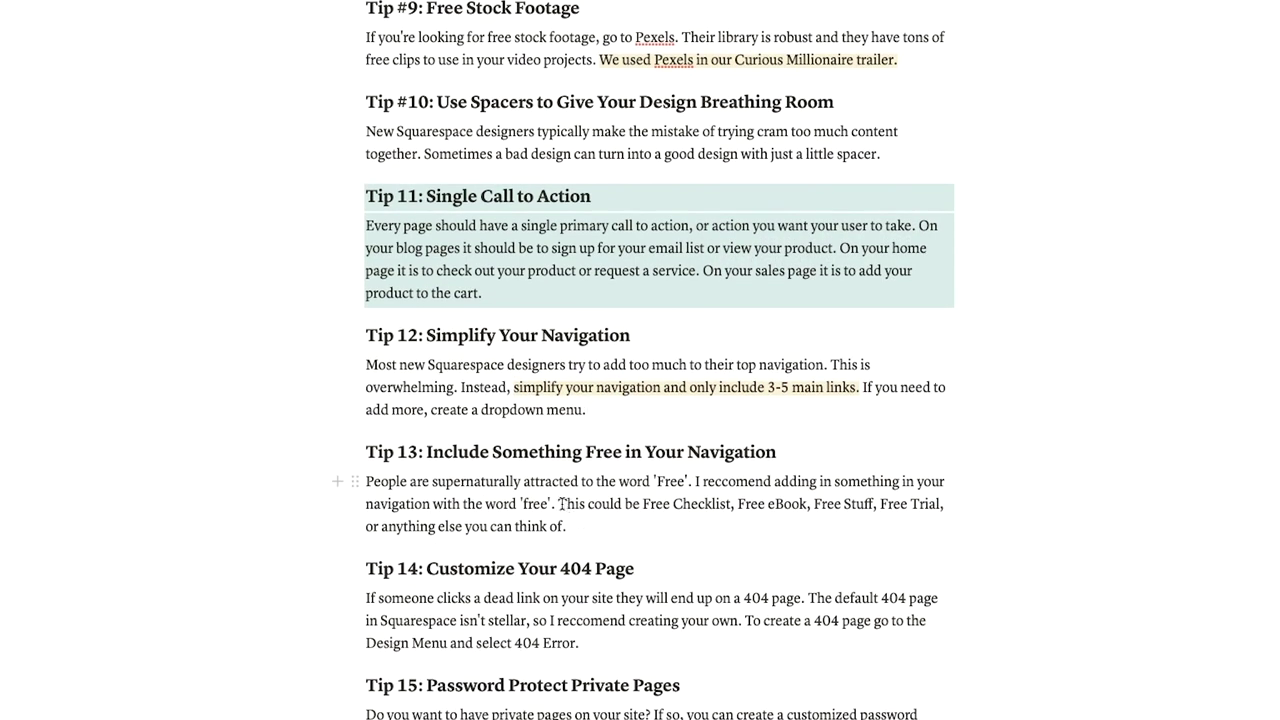
{"action": "left_click_drag", "start_coordinate": [562, 503], "coordinate": [597, 526]}
{"action": "left_click", "coordinate": [687, 476]}
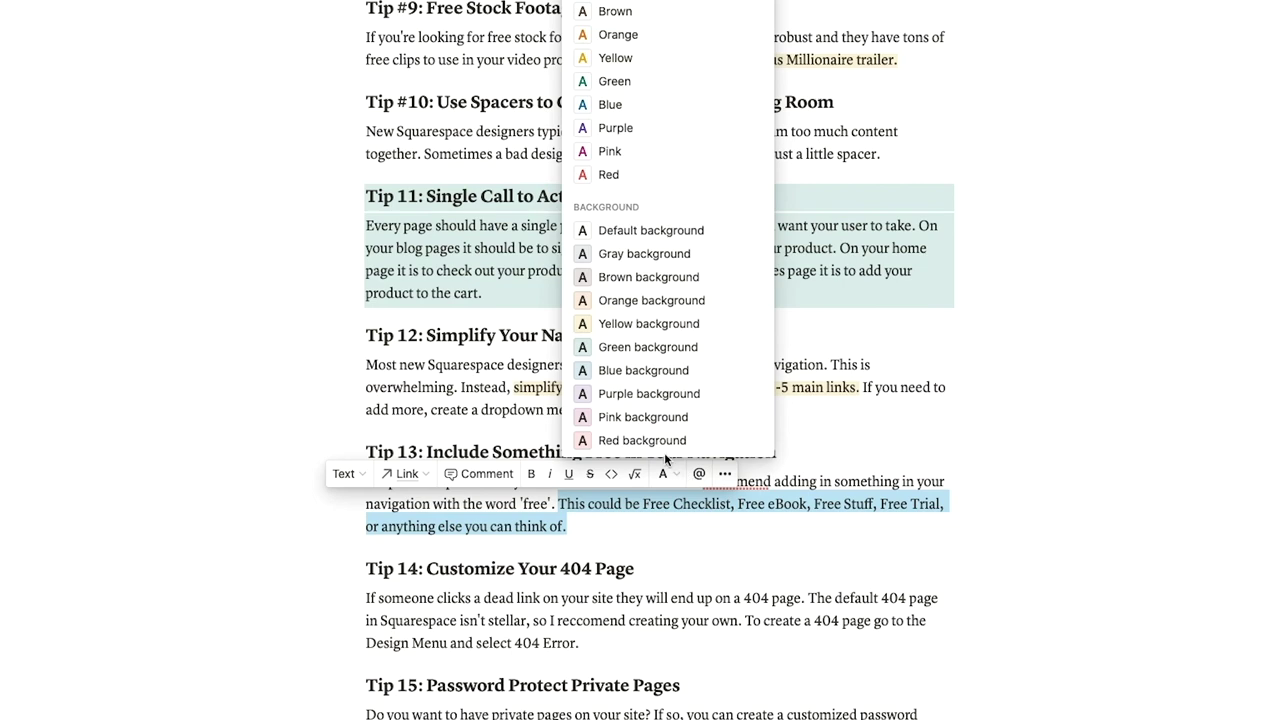
{"action": "left_click", "coordinate": [700, 443]}
{"action": "left_click", "coordinate": [780, 527]}
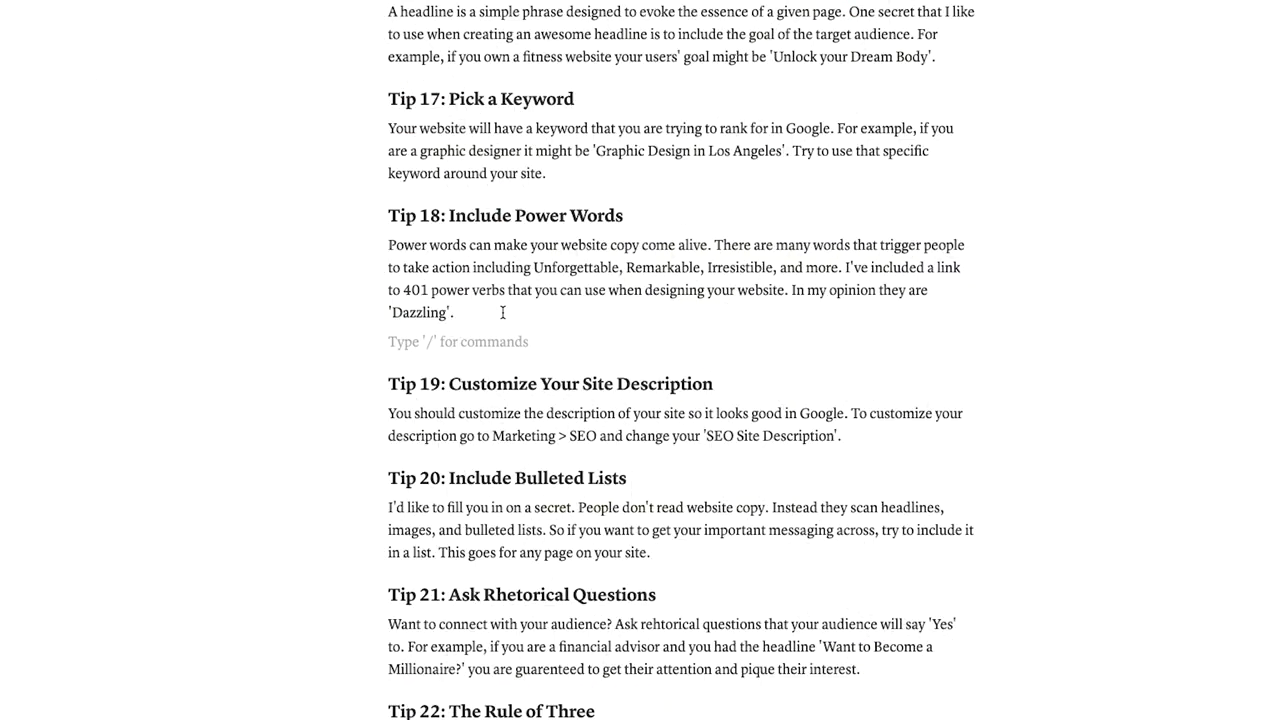
{"action": "type", "text": "@remind"}
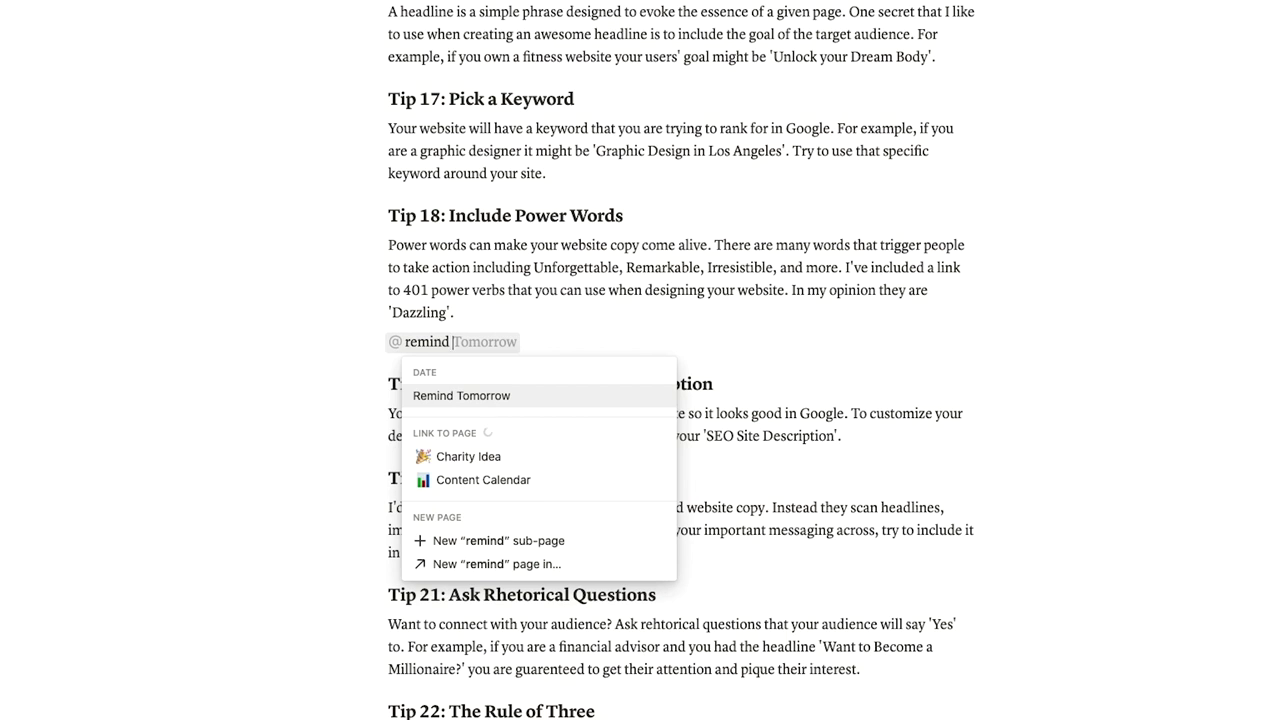
{"action": "type", "text": " tomorrow at 8 am"}
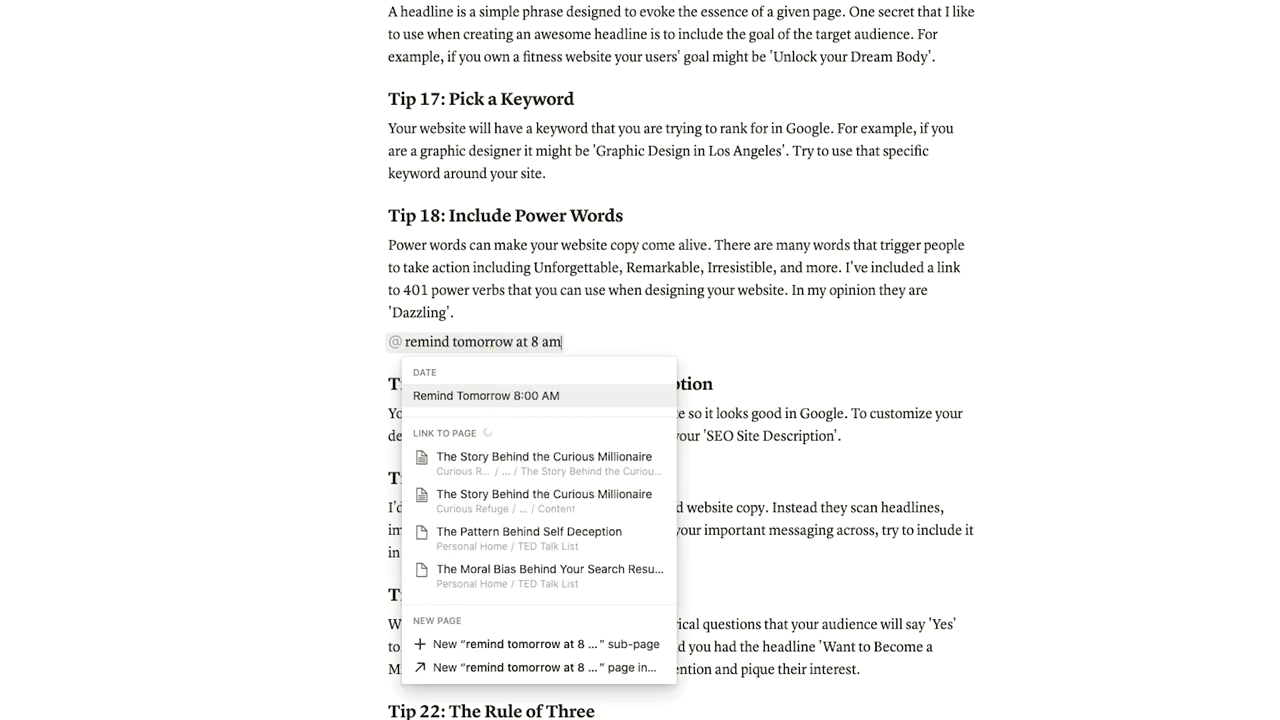
{"action": "key", "text": "Return"}
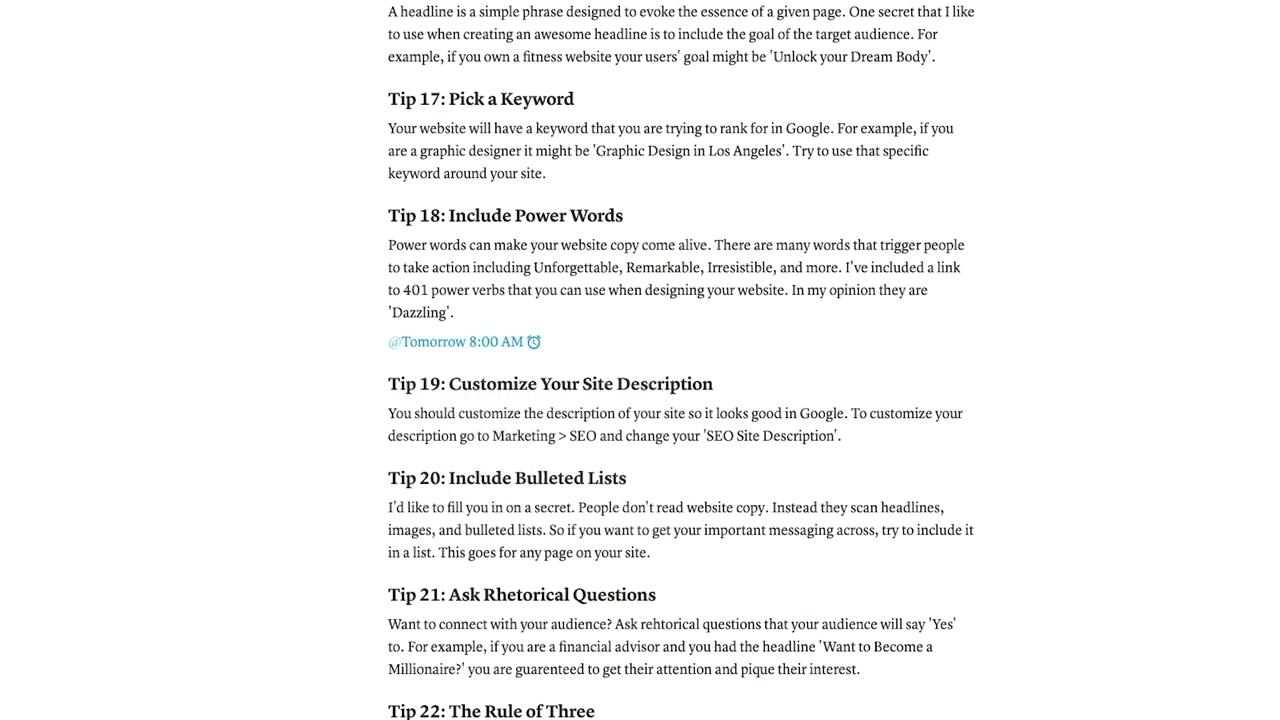
{"action": "type", "text": "@shelby"}
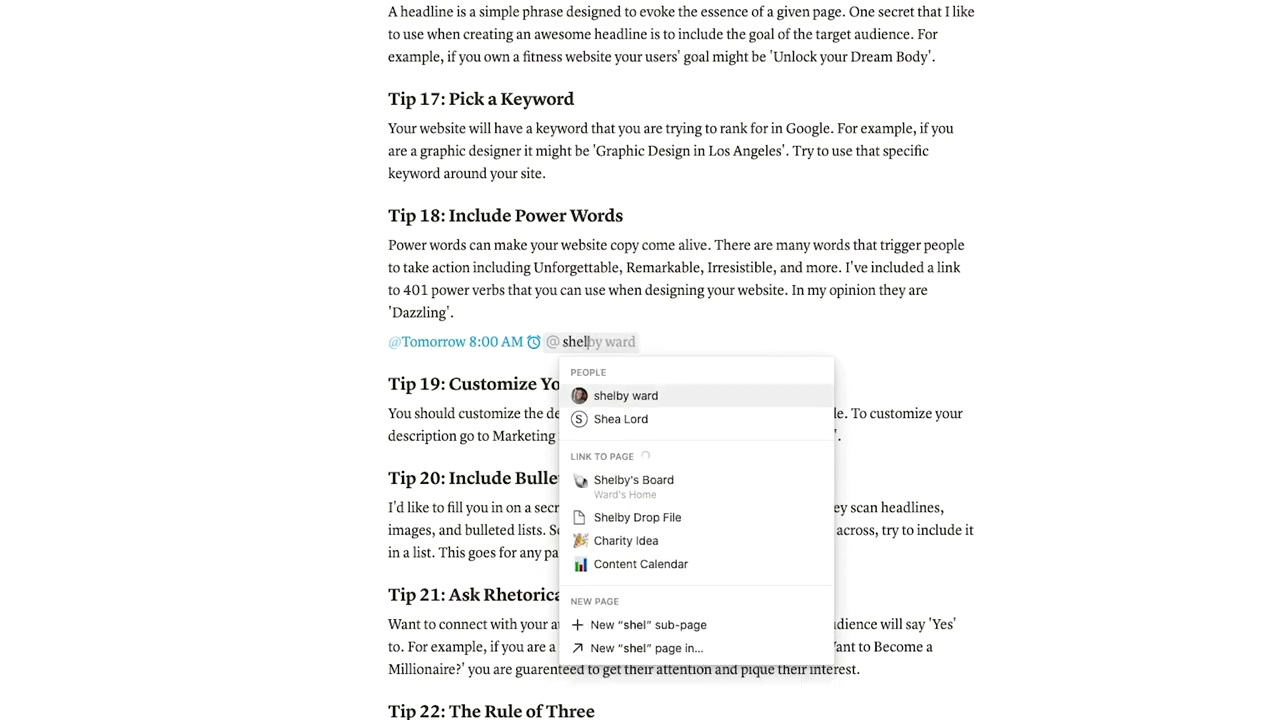
{"action": "key", "text": "Return"}
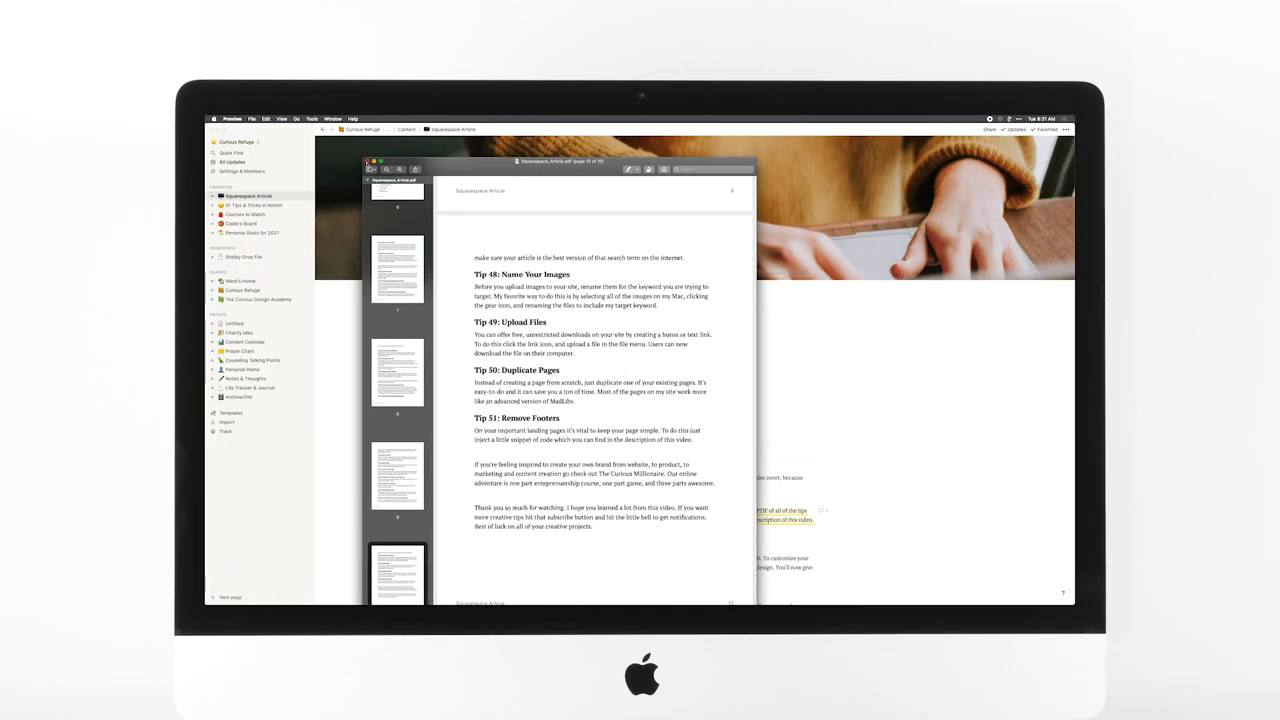
Close the PDF preview and choose PDF as the Squarespace Article's export format.
{"action": "left_click", "coordinate": [368, 162]}
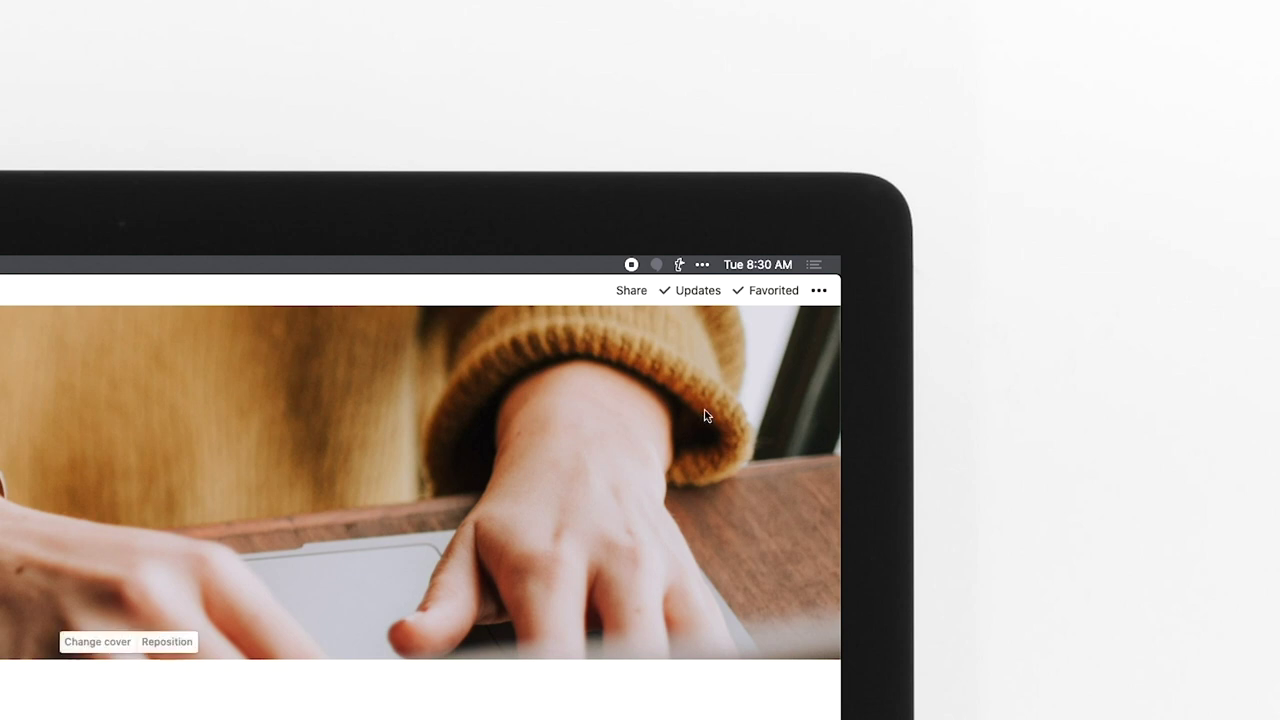
{"action": "left_click", "coordinate": [819, 294]}
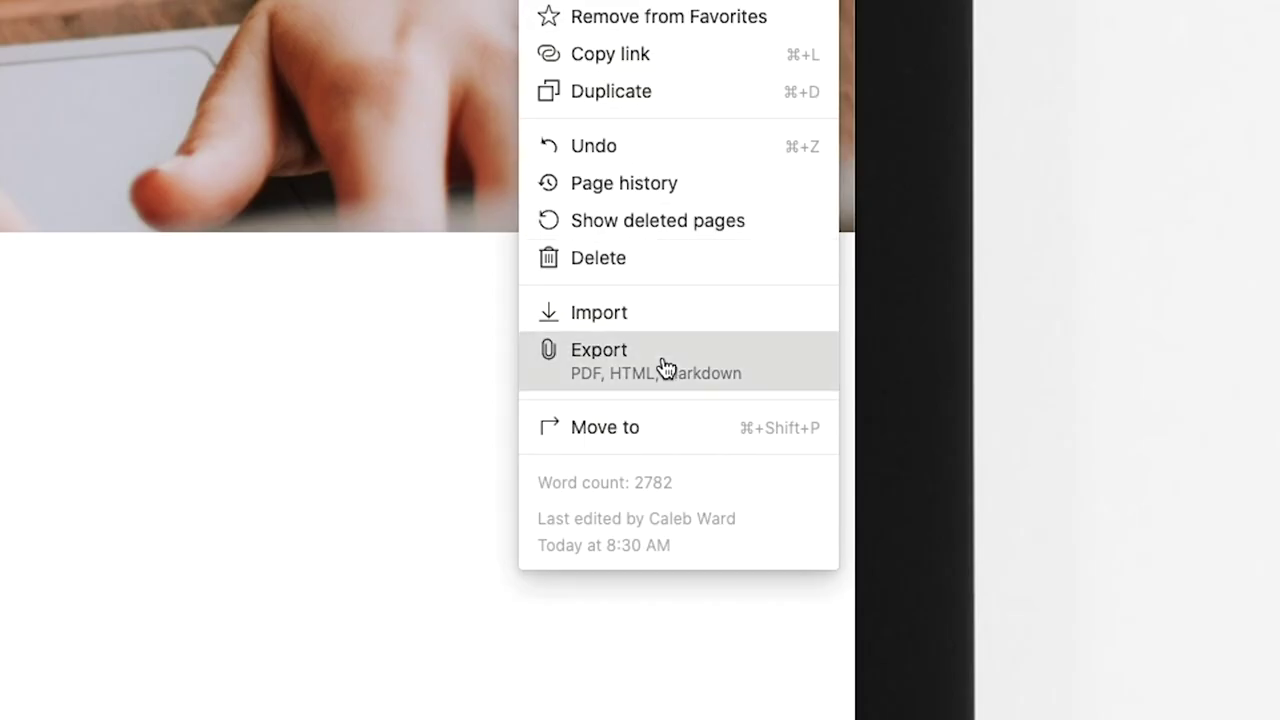
{"action": "left_click", "coordinate": [663, 366]}
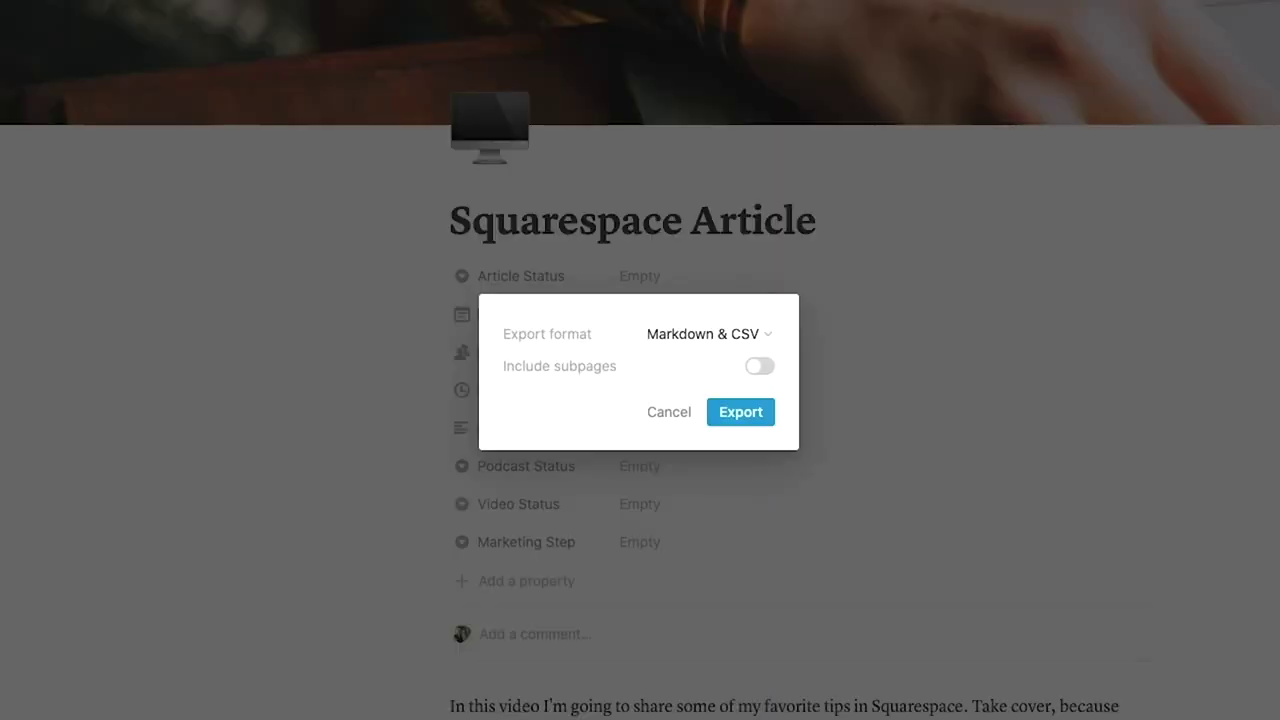
{"action": "left_click", "coordinate": [763, 334]}
{"action": "left_click", "coordinate": [669, 369]}
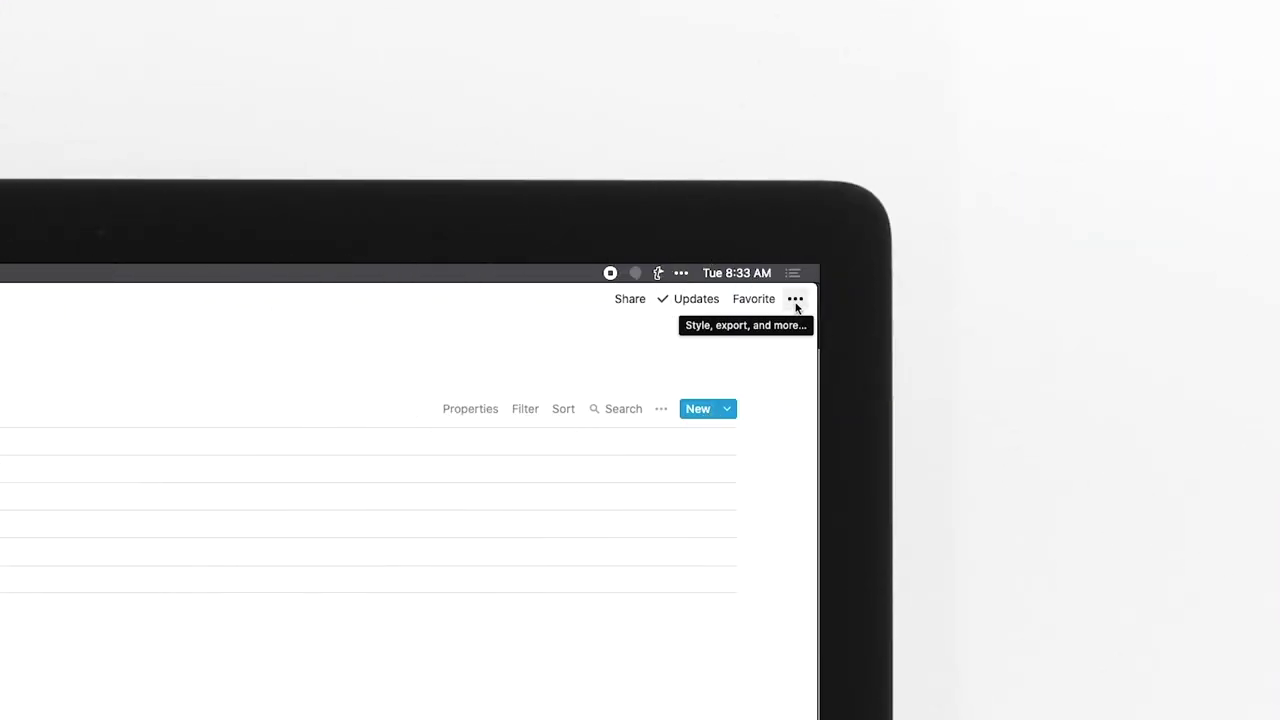
Export the database as Markdown & CSV and open the CSV in Google Sheets, selecting cell D2.
{"action": "left_click", "coordinate": [795, 298]}
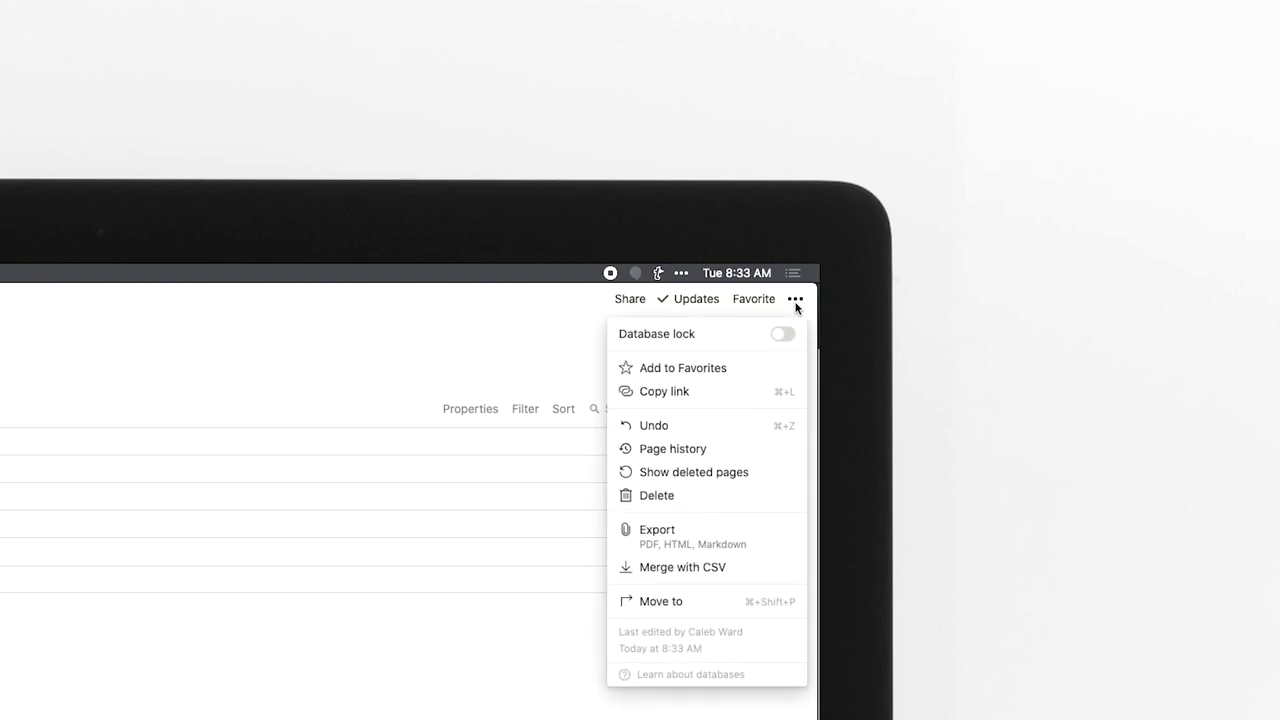
{"action": "left_click", "coordinate": [708, 534]}
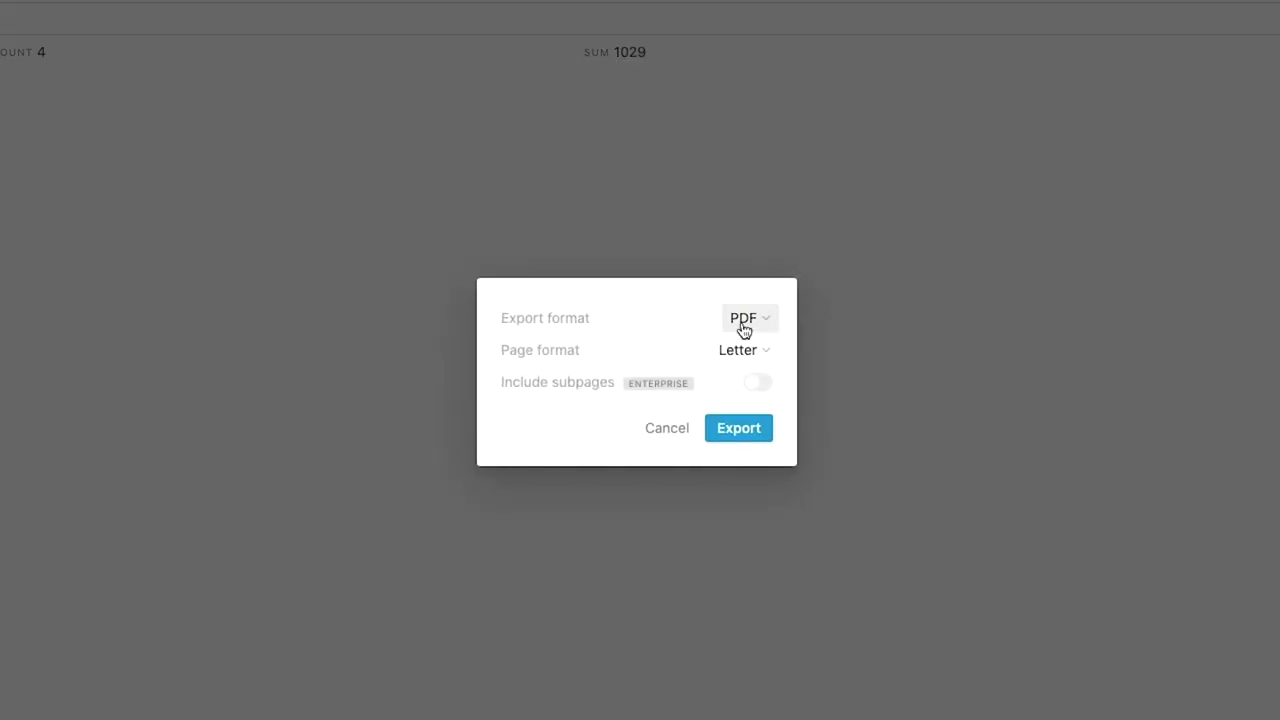
{"action": "left_click", "coordinate": [743, 330]}
{"action": "left_click", "coordinate": [703, 409]}
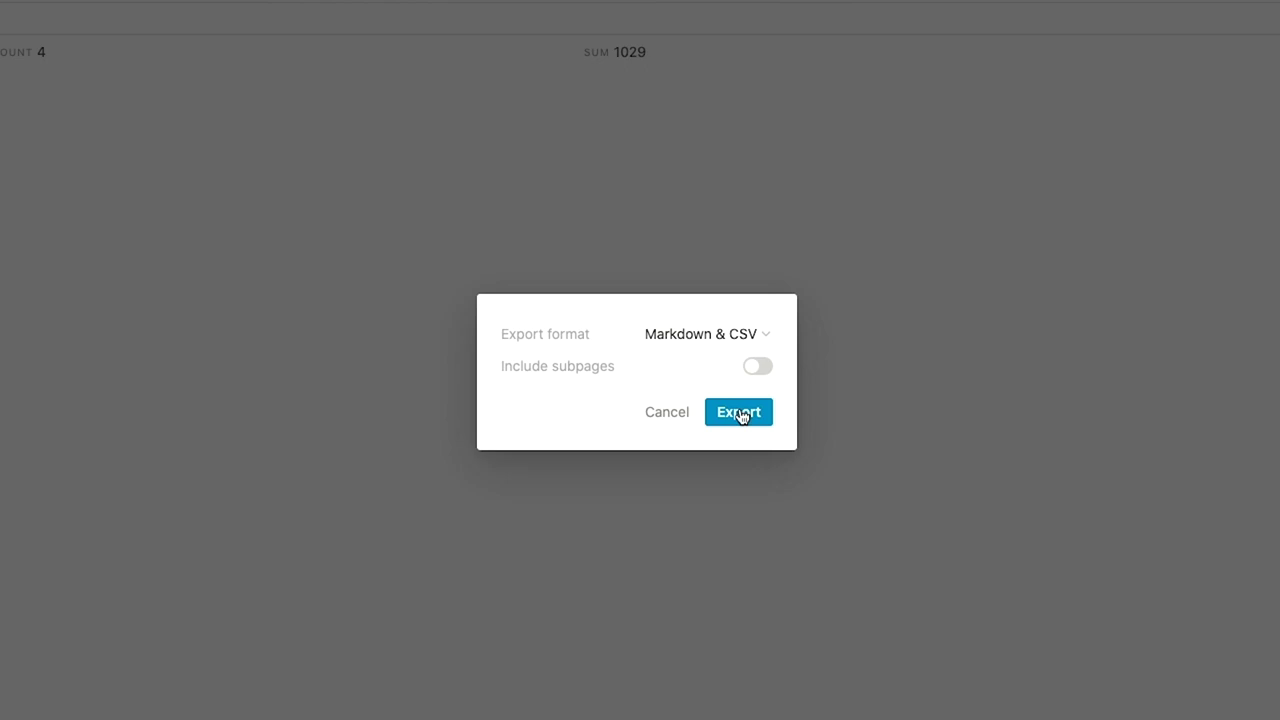
{"action": "left_click", "coordinate": [741, 414]}
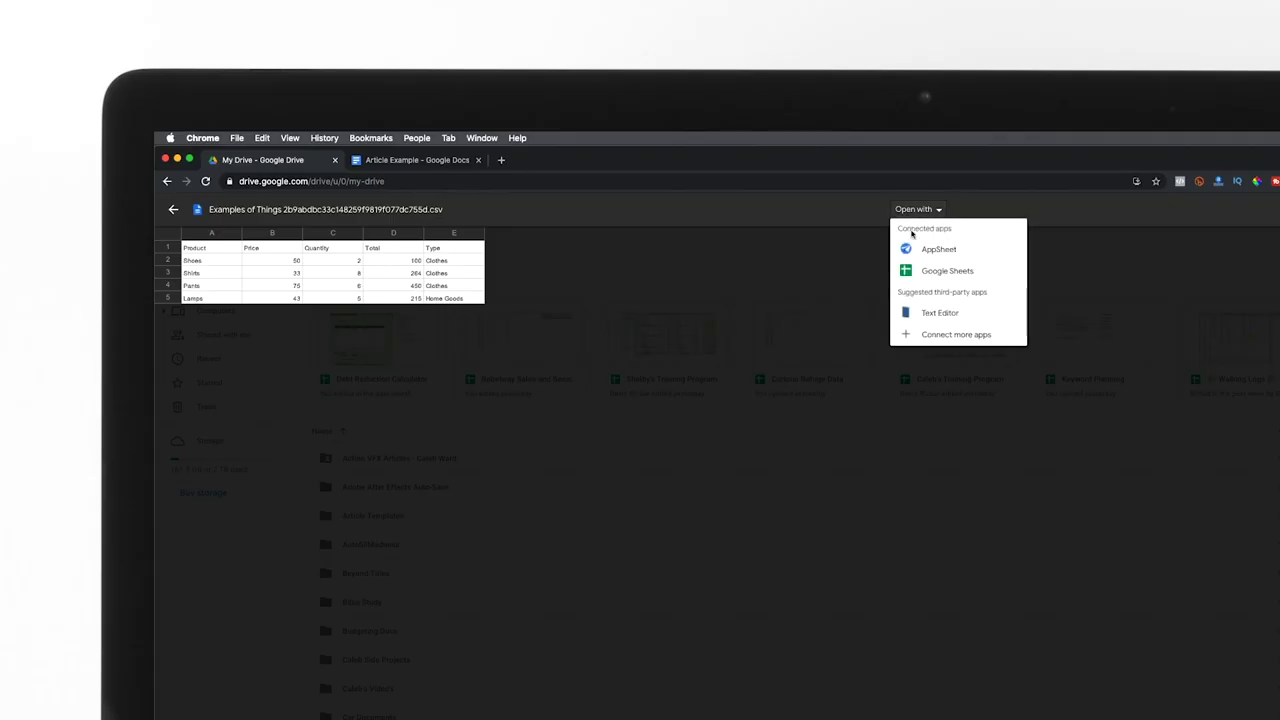
{"action": "left_click", "coordinate": [930, 270]}
{"action": "left_click", "coordinate": [451, 334]}
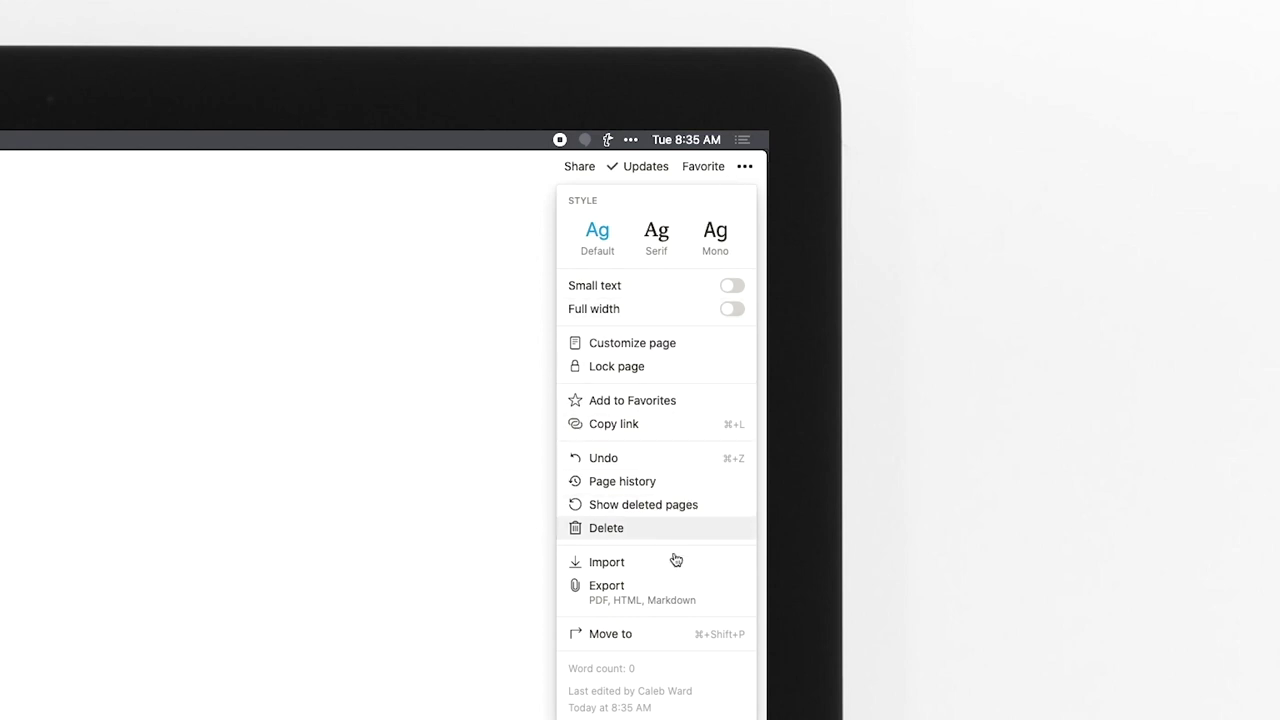
Import a CSV as a new page, then hide the Tasks and Created columns.
{"action": "left_click", "coordinate": [672, 562]}
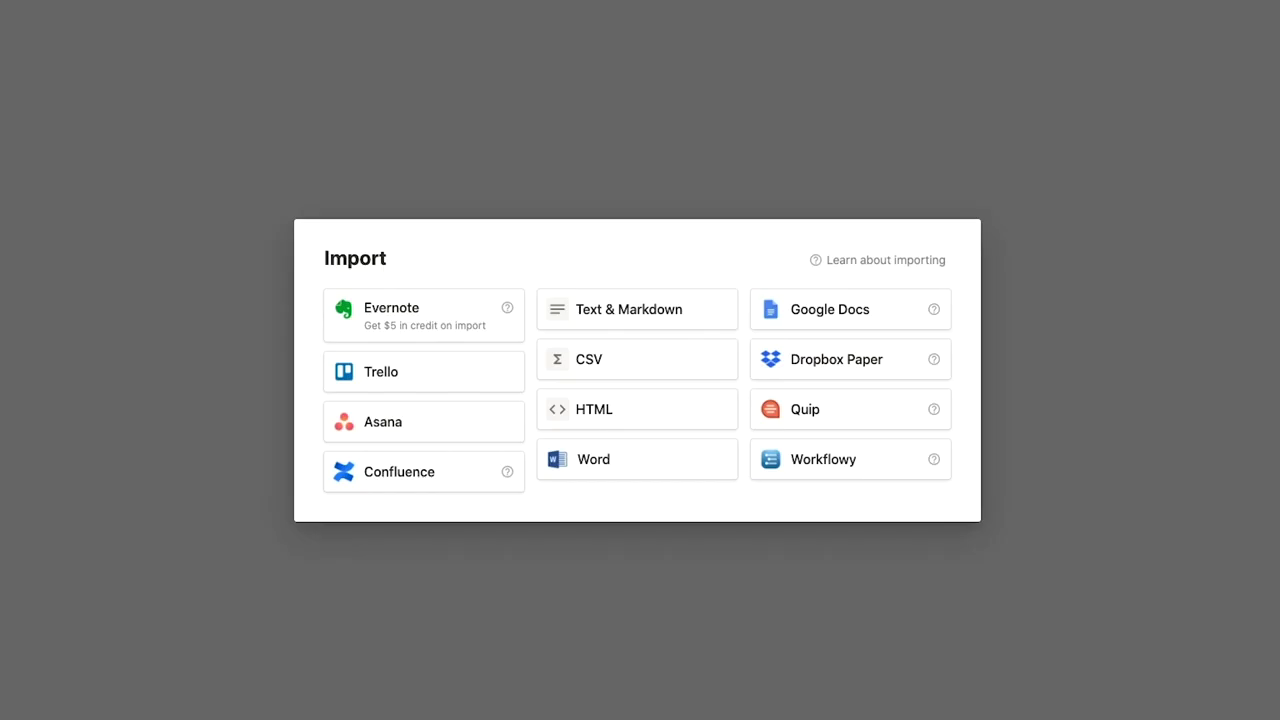
{"action": "left_click", "coordinate": [702, 372]}
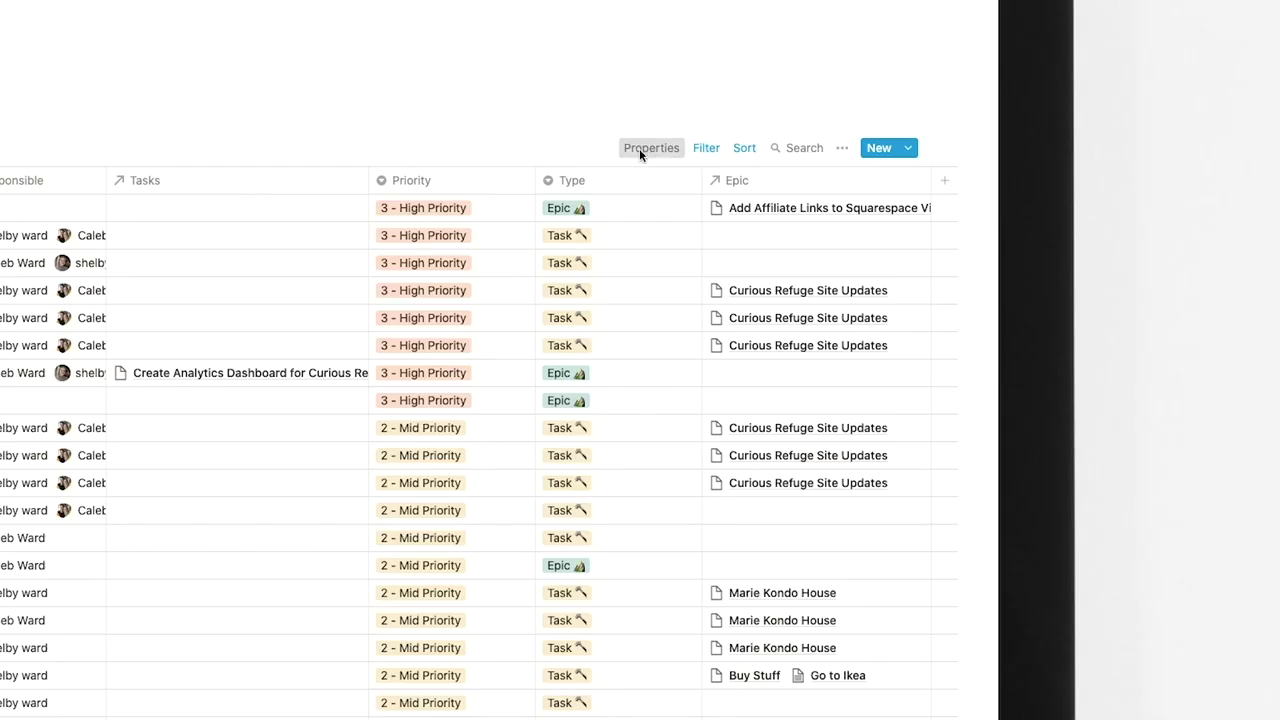
{"action": "left_click", "coordinate": [639, 148]}
{"action": "left_click", "coordinate": [794, 331]}
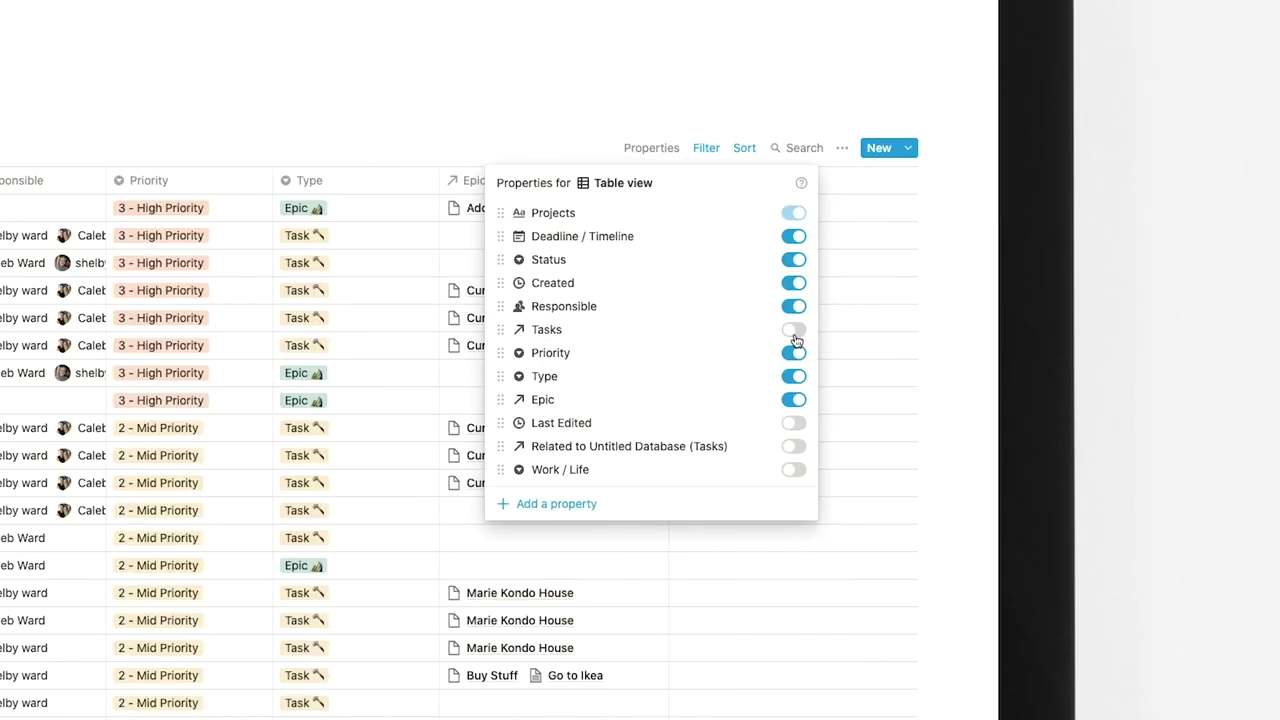
{"action": "left_click", "coordinate": [795, 284]}
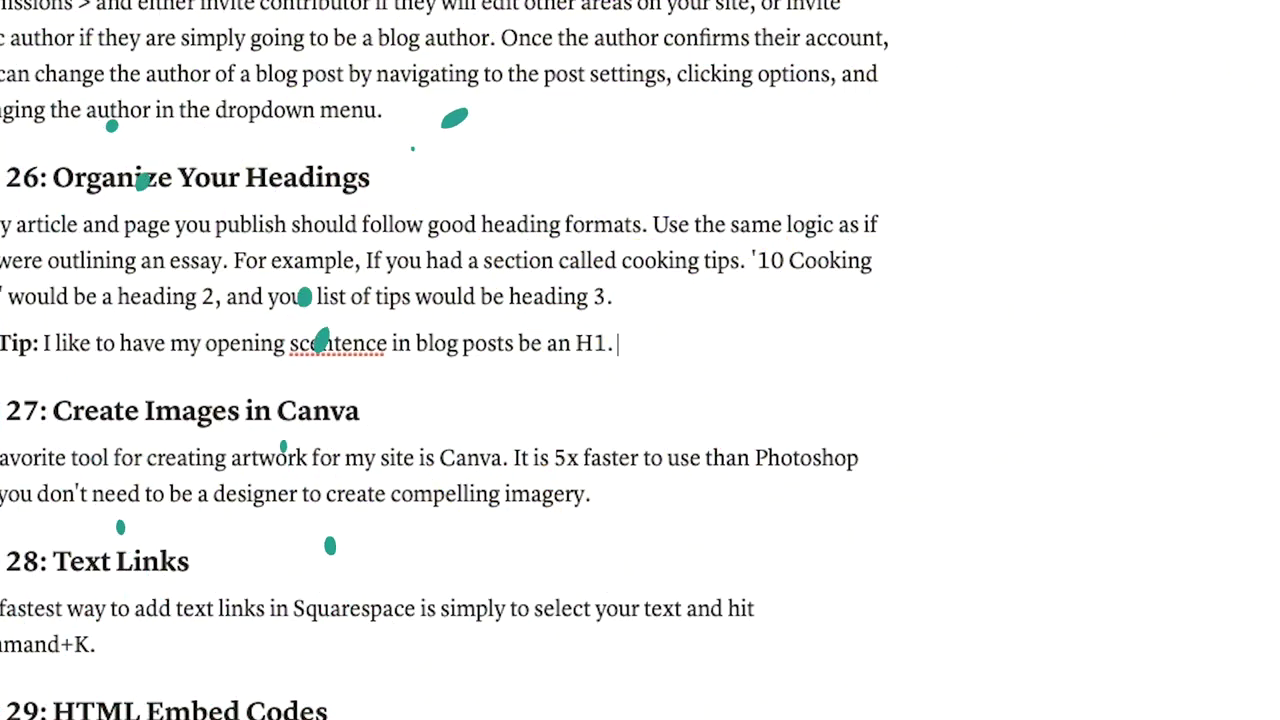
Add a grinning emoji with :smile after the Pro Tip, then open the system emoji picker.
{"action": "right_click", "coordinate": [673, 346]}
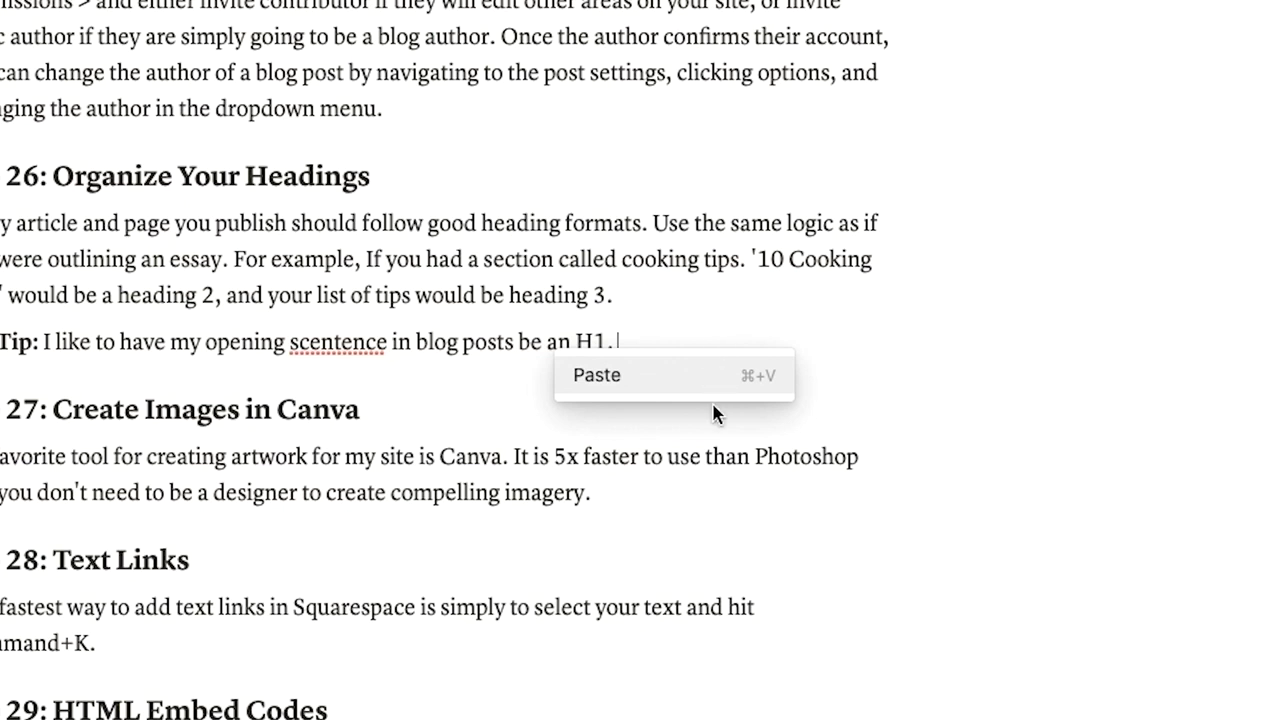
{"action": "left_click", "coordinate": [703, 342]}
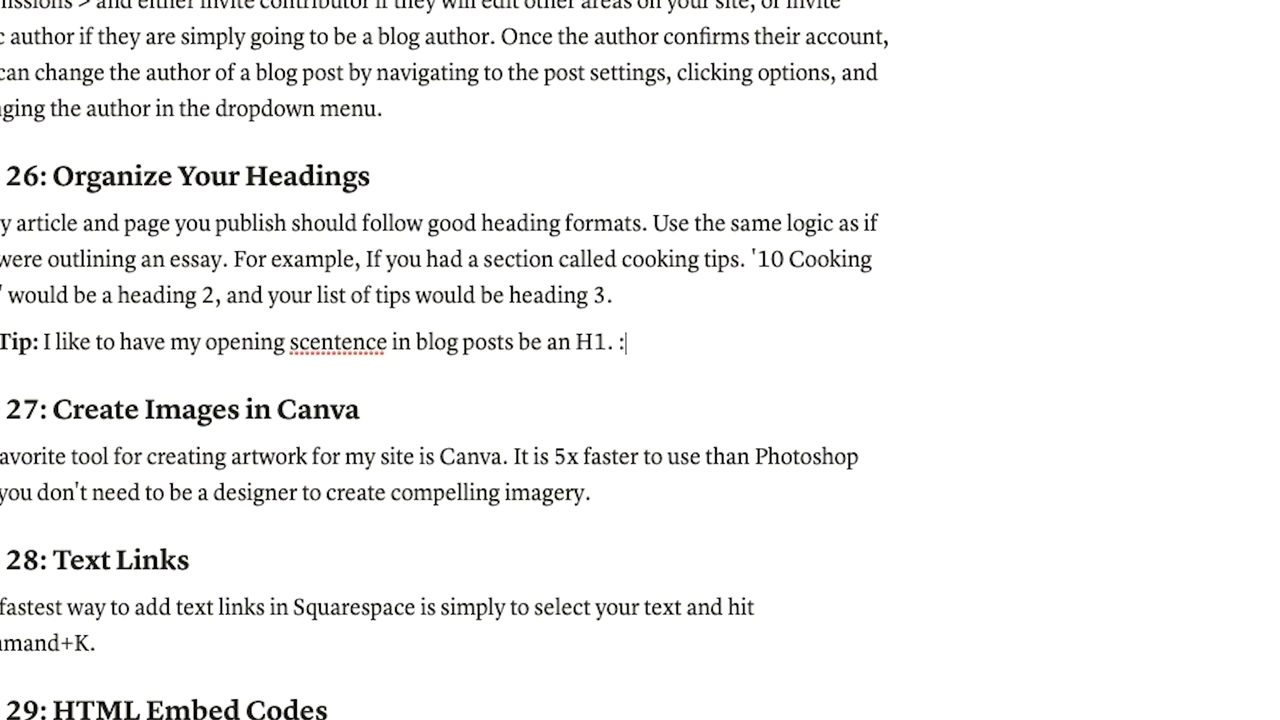
{"action": "type", "text": ":smile"}
{"action": "key", "text": "Return"}
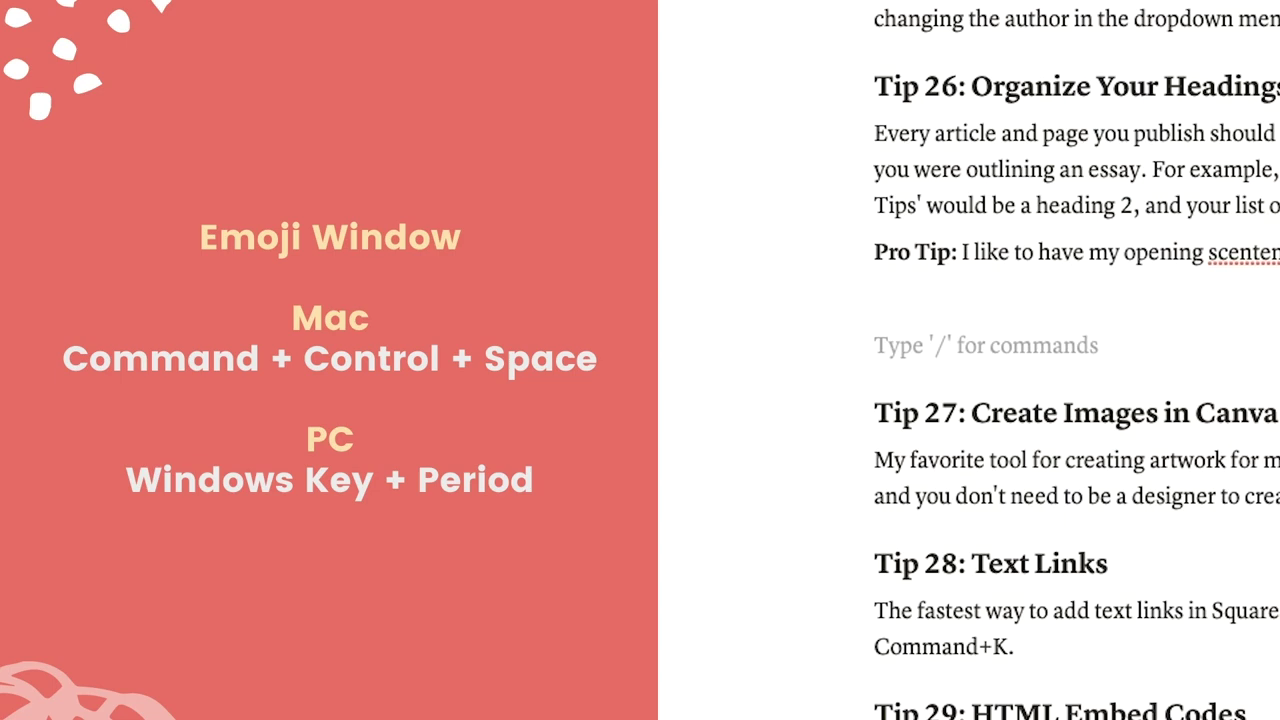
{"action": "key", "text": "ctrl+super+space"}
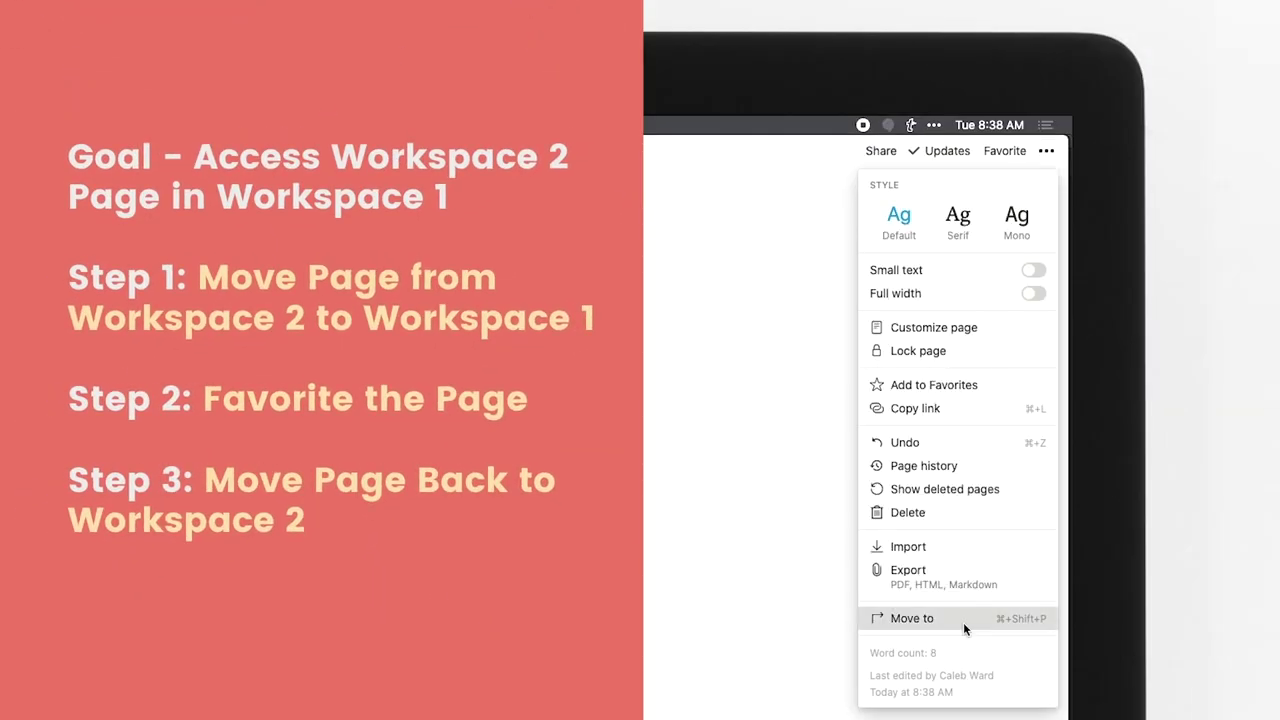
Move the page into this workspace, favourite it, then move it back to Cosplay page.
{"action": "left_click", "coordinate": [963, 620]}
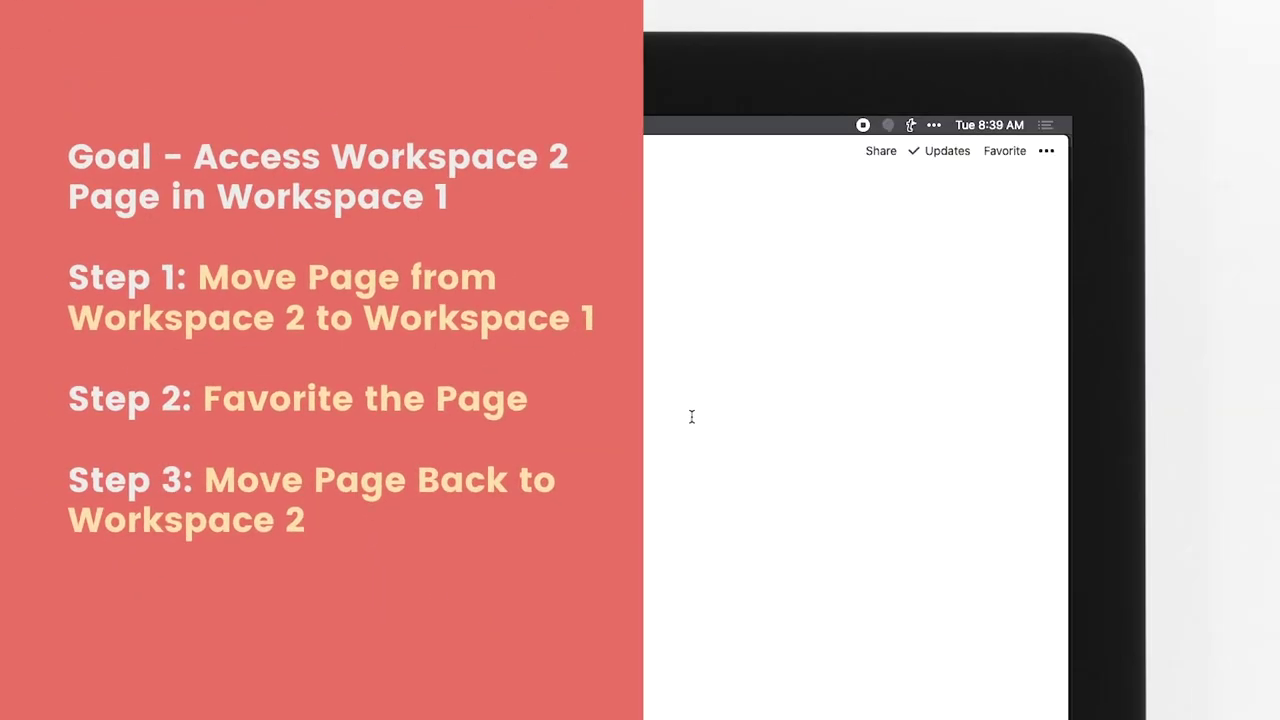
{"action": "left_click", "coordinate": [1009, 151]}
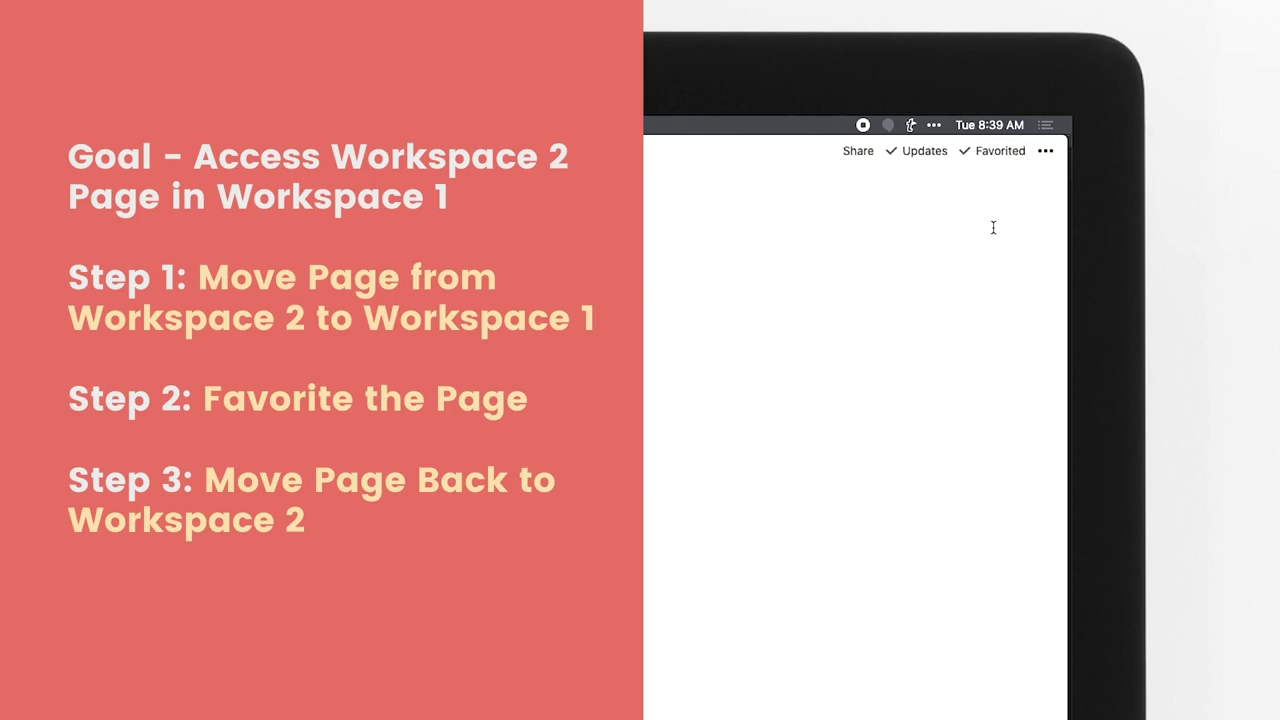
{"action": "left_click", "coordinate": [1045, 151]}
{"action": "left_click", "coordinate": [951, 618]}
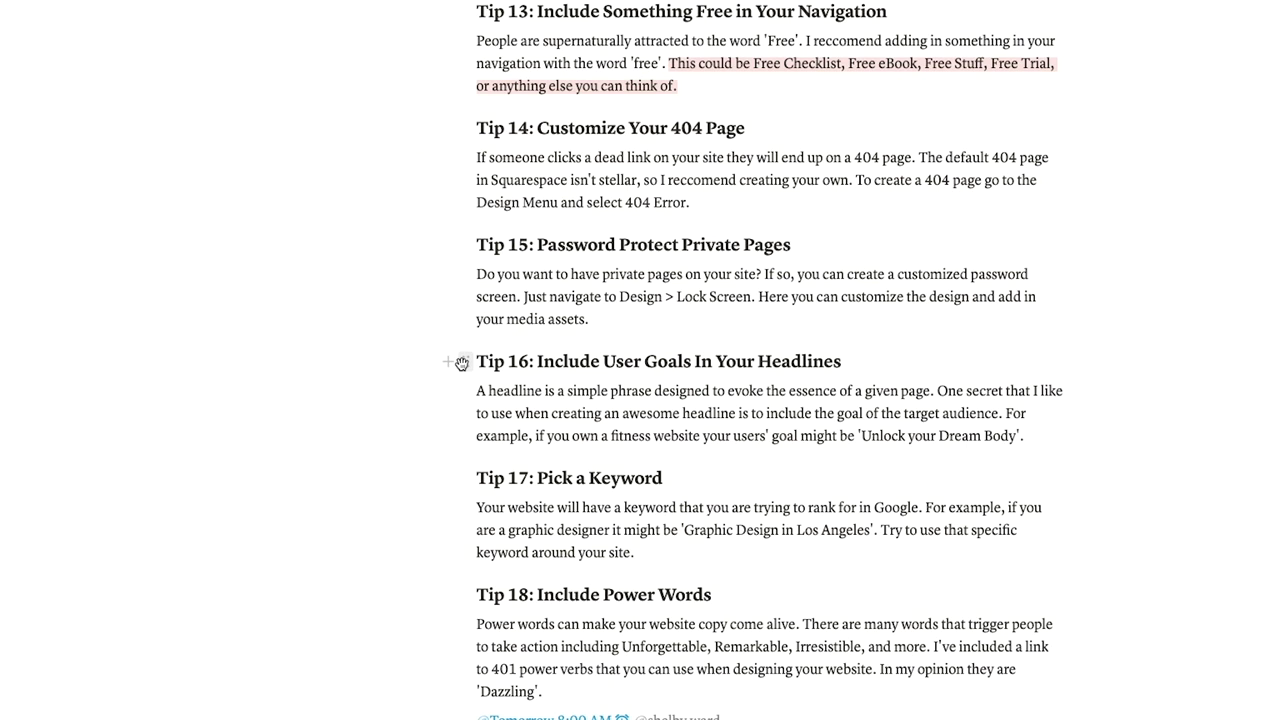
Copy a link to the Tip 16 block and paste it to open the block.
{"action": "left_click", "coordinate": [461, 362]}
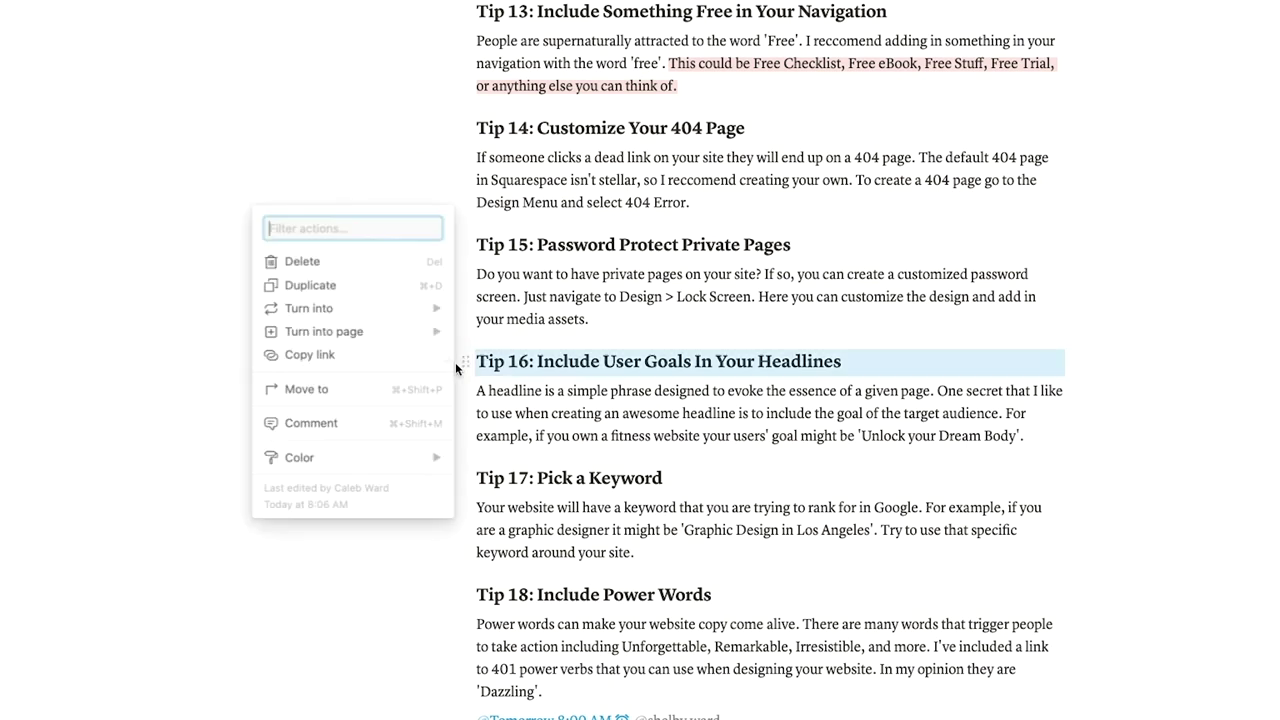
{"action": "left_click", "coordinate": [383, 358]}
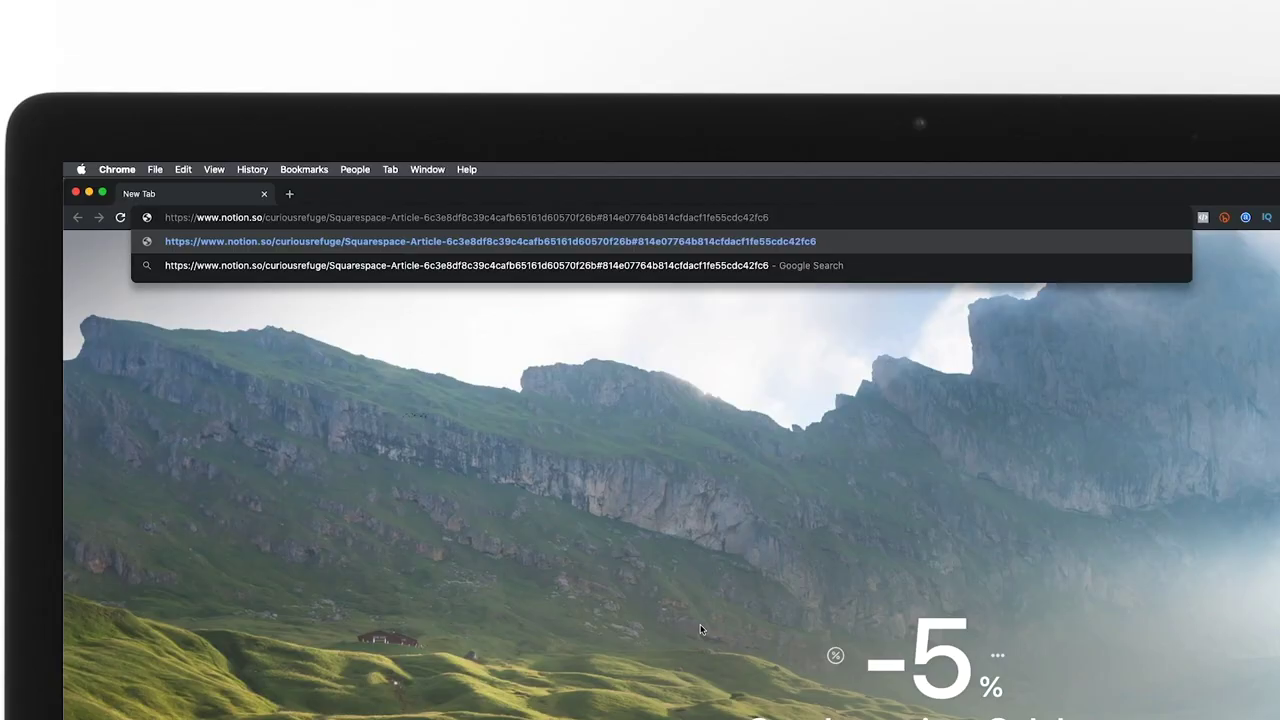
{"action": "key", "text": "Return"}
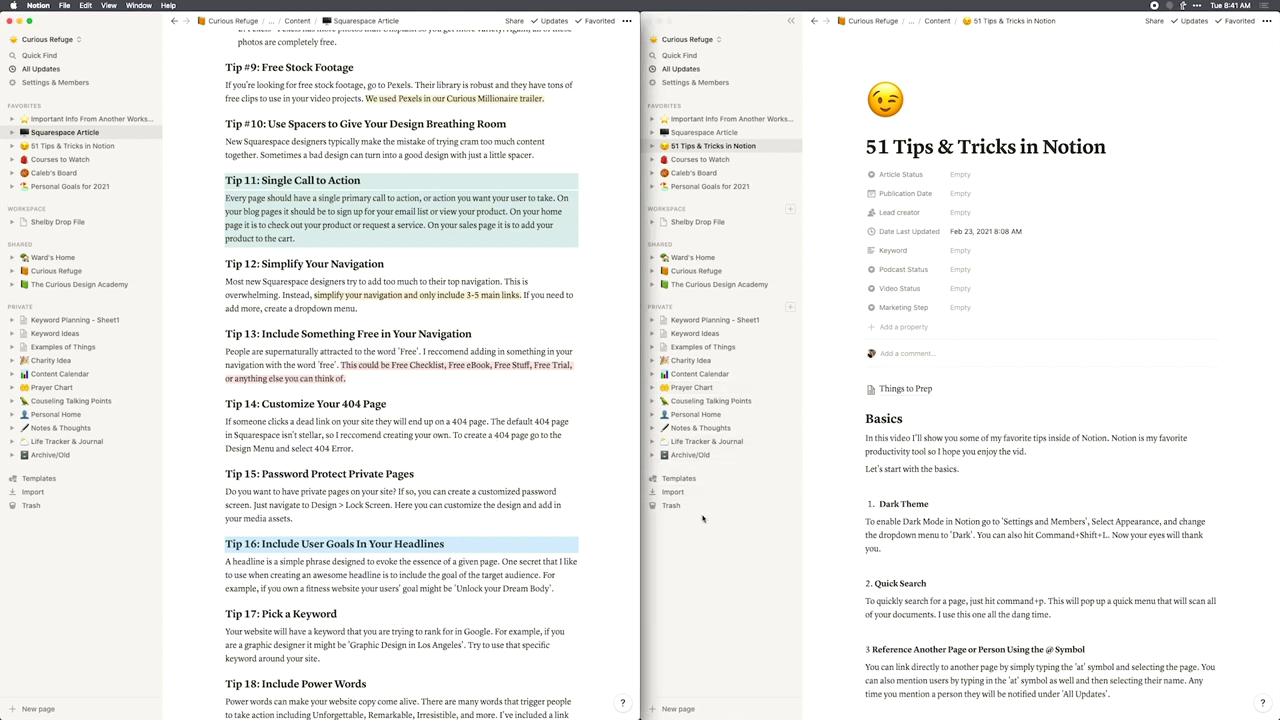
Cycle between the two Notion windows with Command+~, ending on 51 Tips & Tricks.
{"action": "left_click", "coordinate": [850, 506]}
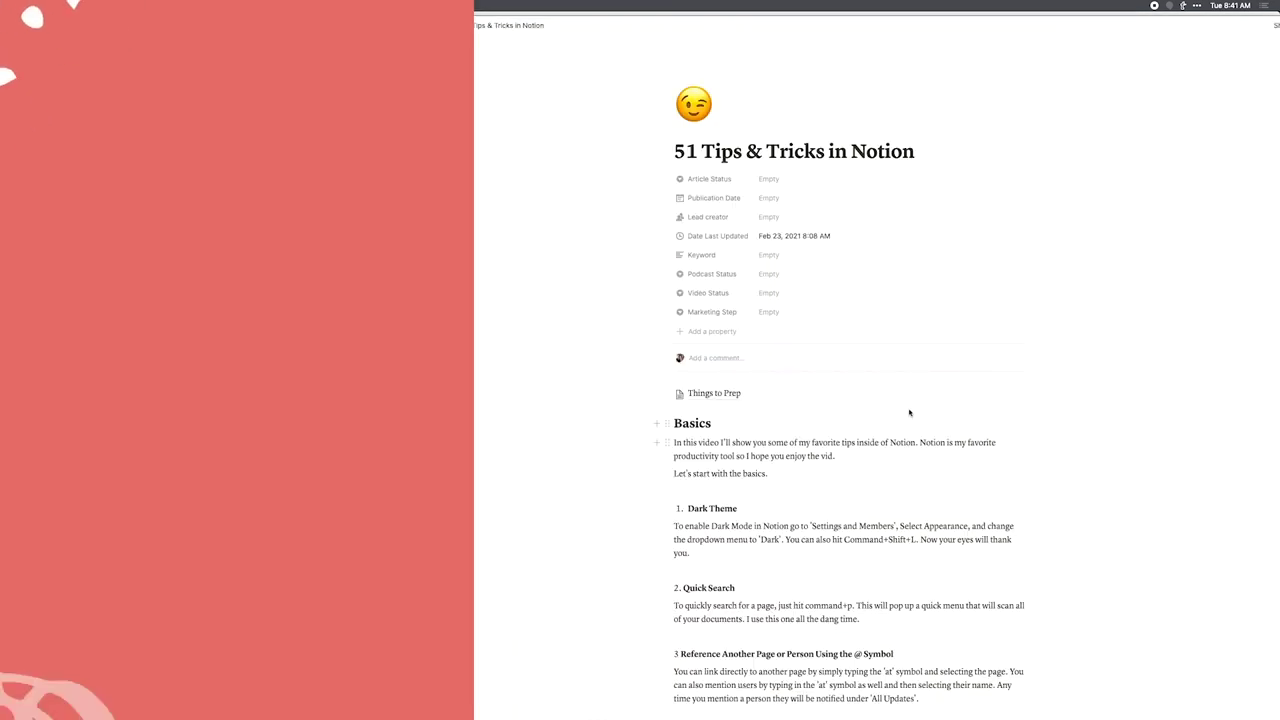
{"action": "key", "text": "super+grave"}
{"action": "key", "text": "super+grave"}
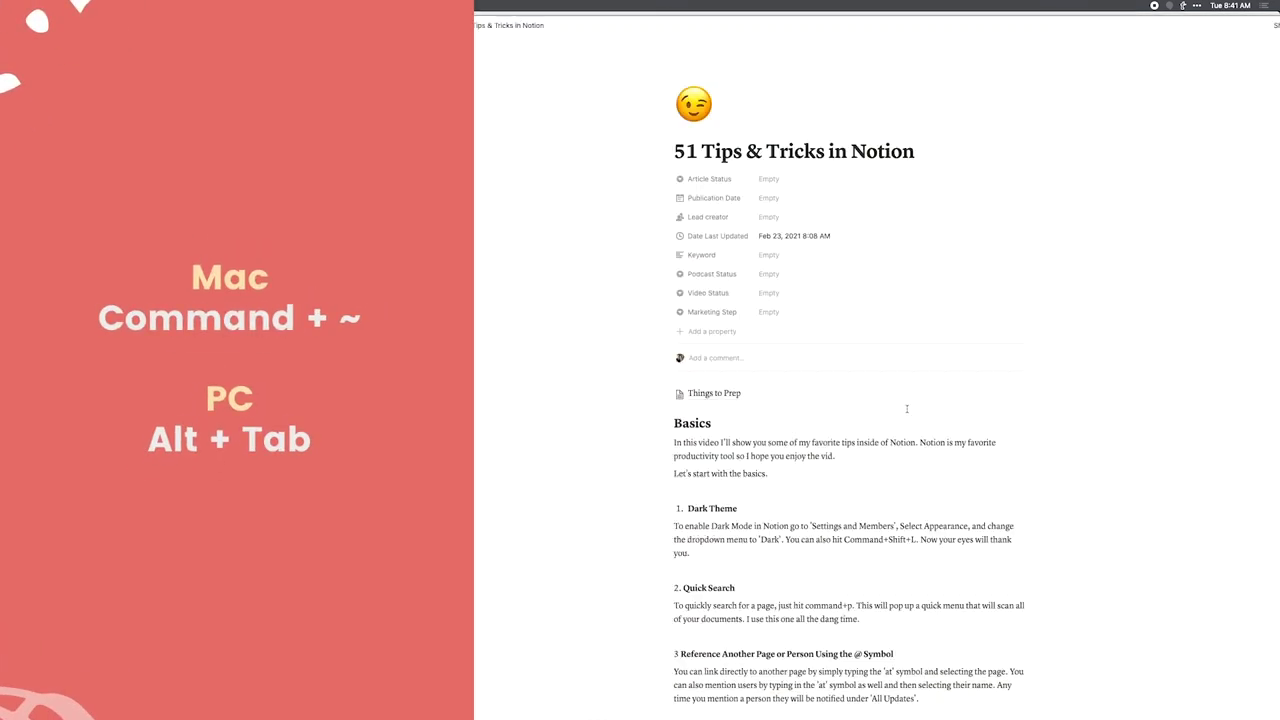
{"action": "key", "text": "super+grave"}
{"action": "key", "text": "super+grave"}
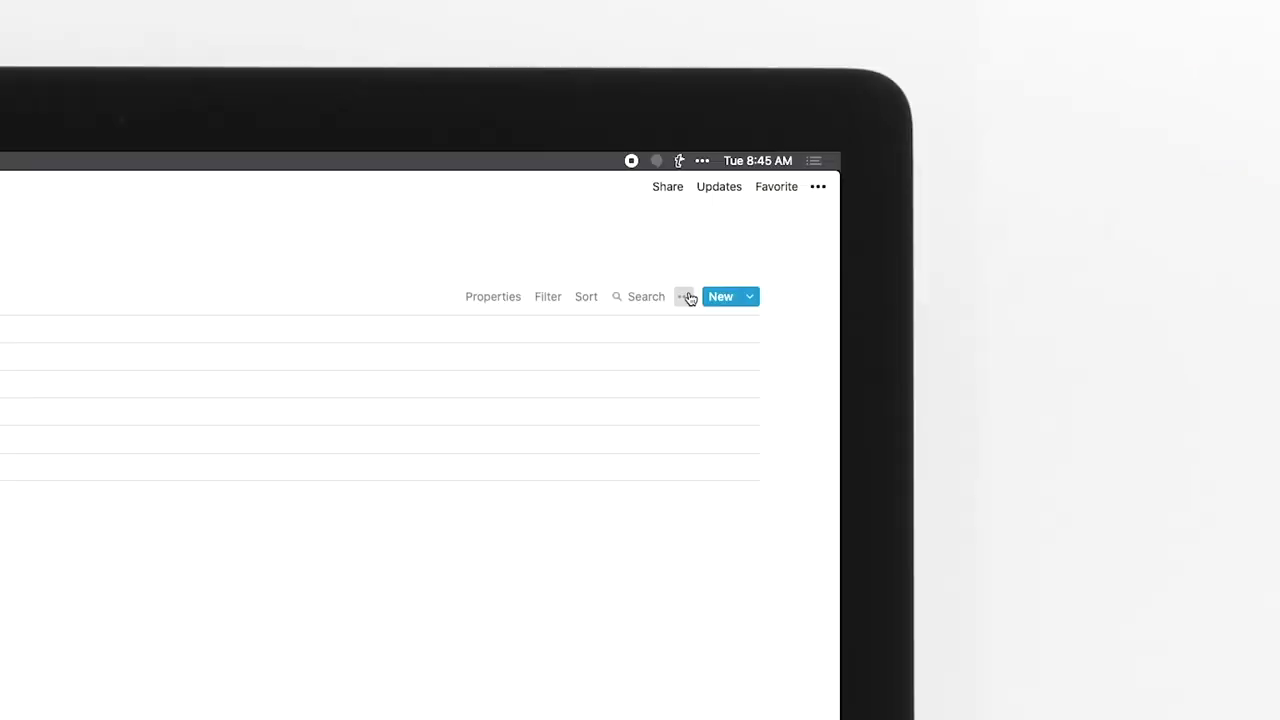
Copy the Examples of Things view link and paste it as a linked database.
{"action": "left_click", "coordinate": [686, 297]}
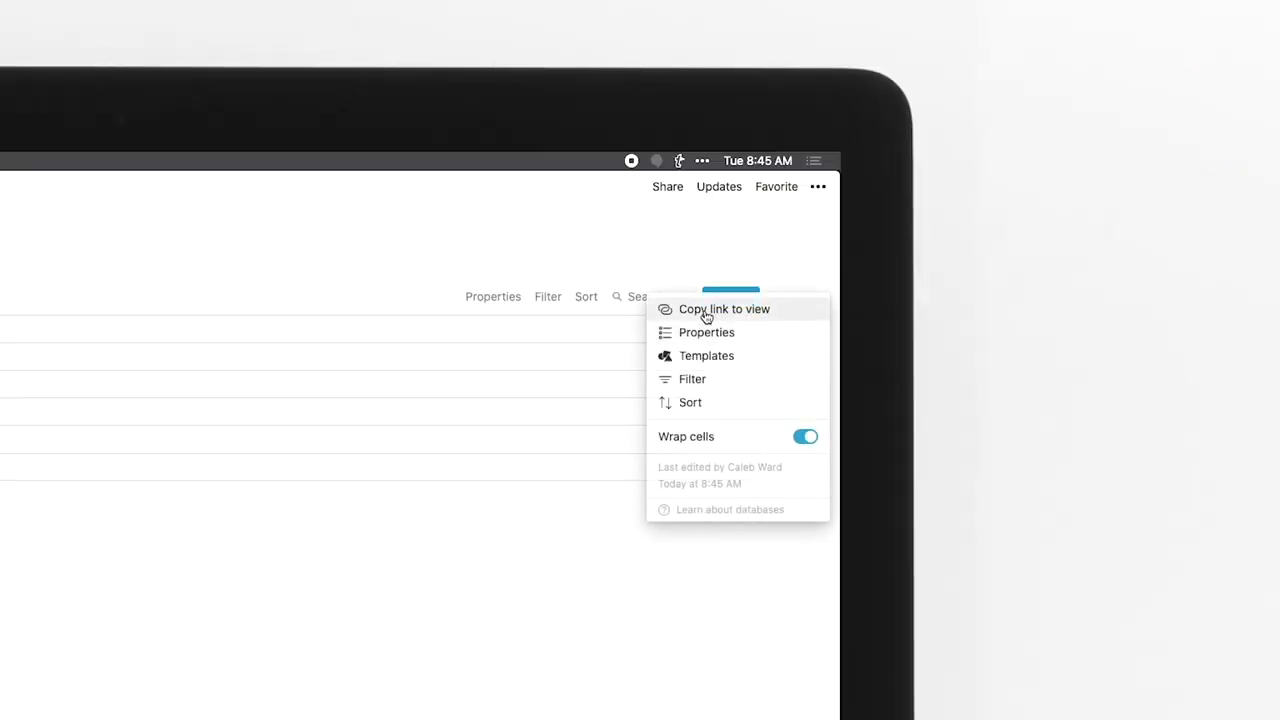
{"action": "left_click", "coordinate": [671, 312]}
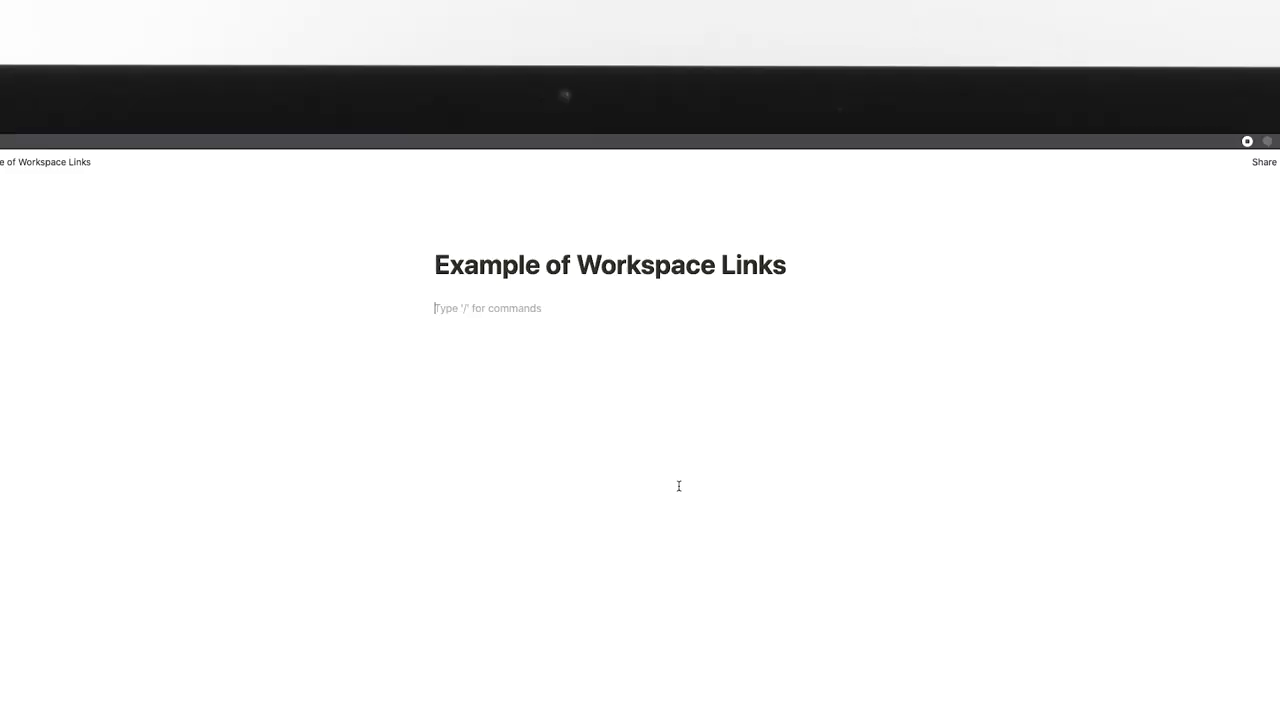
{"action": "key", "text": "super+v"}
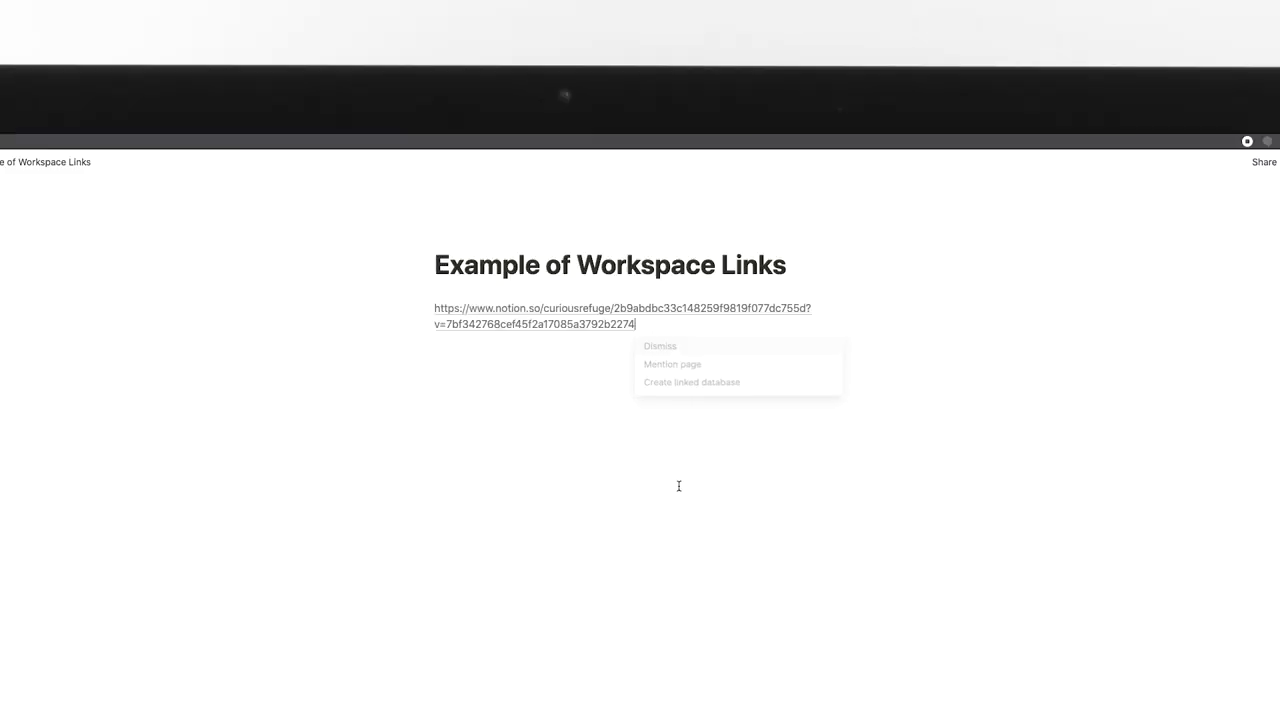
{"action": "left_click", "coordinate": [701, 384]}
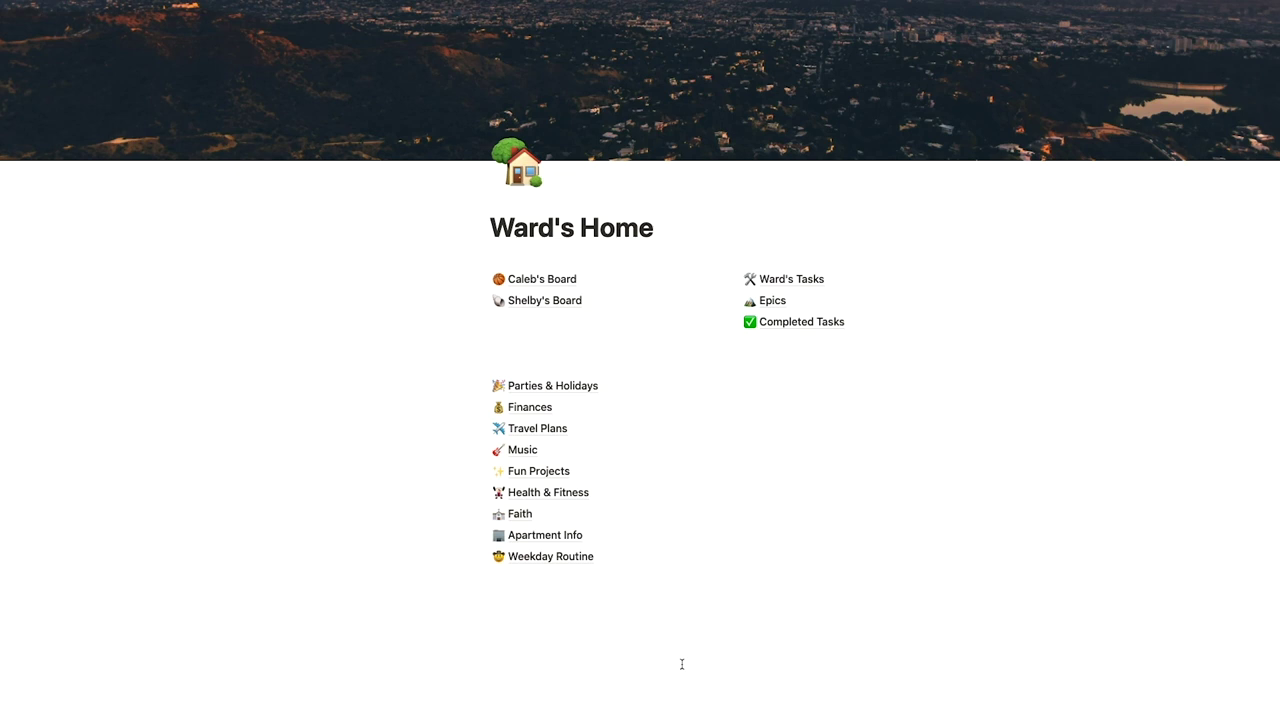
Name the page My Home Page and apply the Personal Home template.
{"action": "type", "text": "y Home Page"}
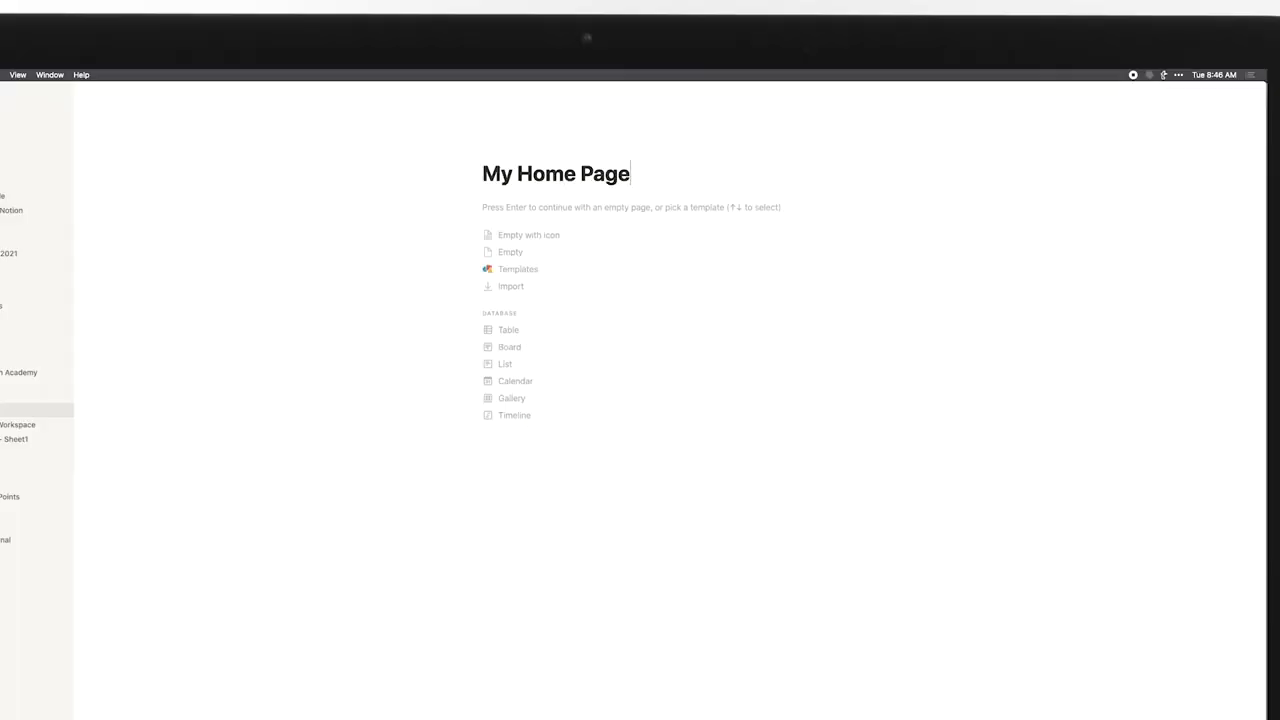
{"action": "left_click", "coordinate": [528, 269]}
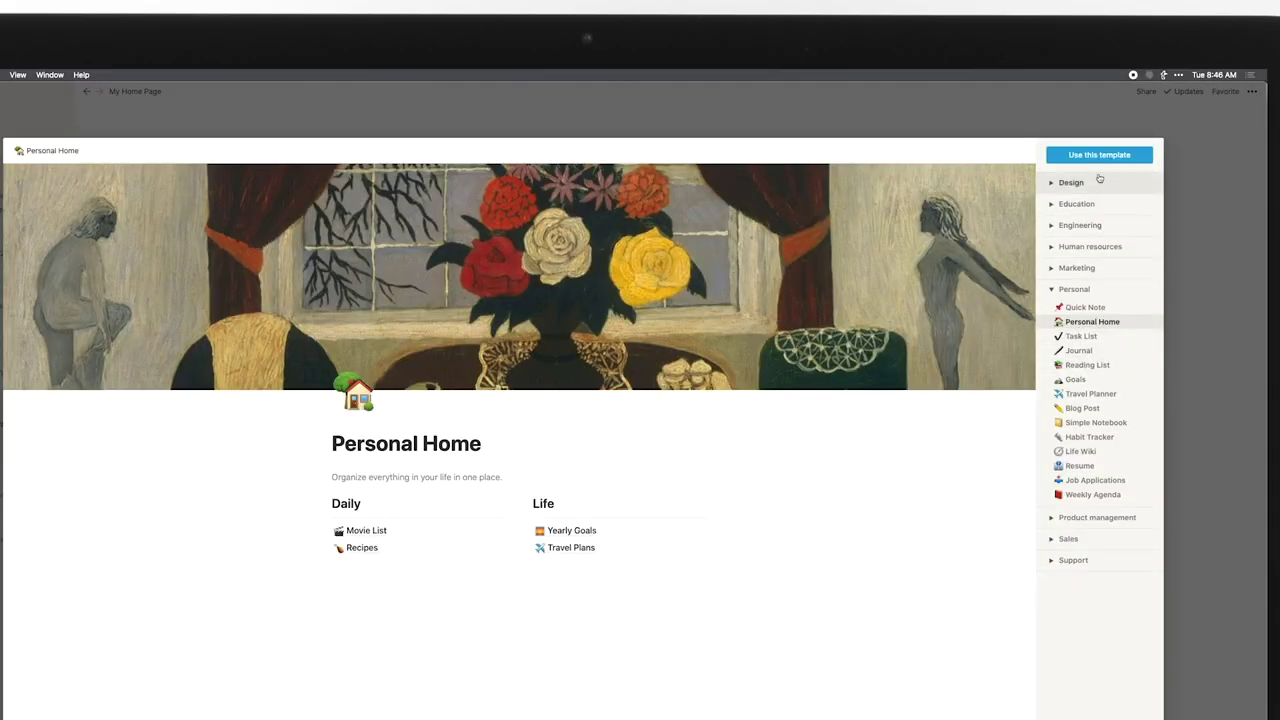
{"action": "left_click", "coordinate": [1104, 157]}
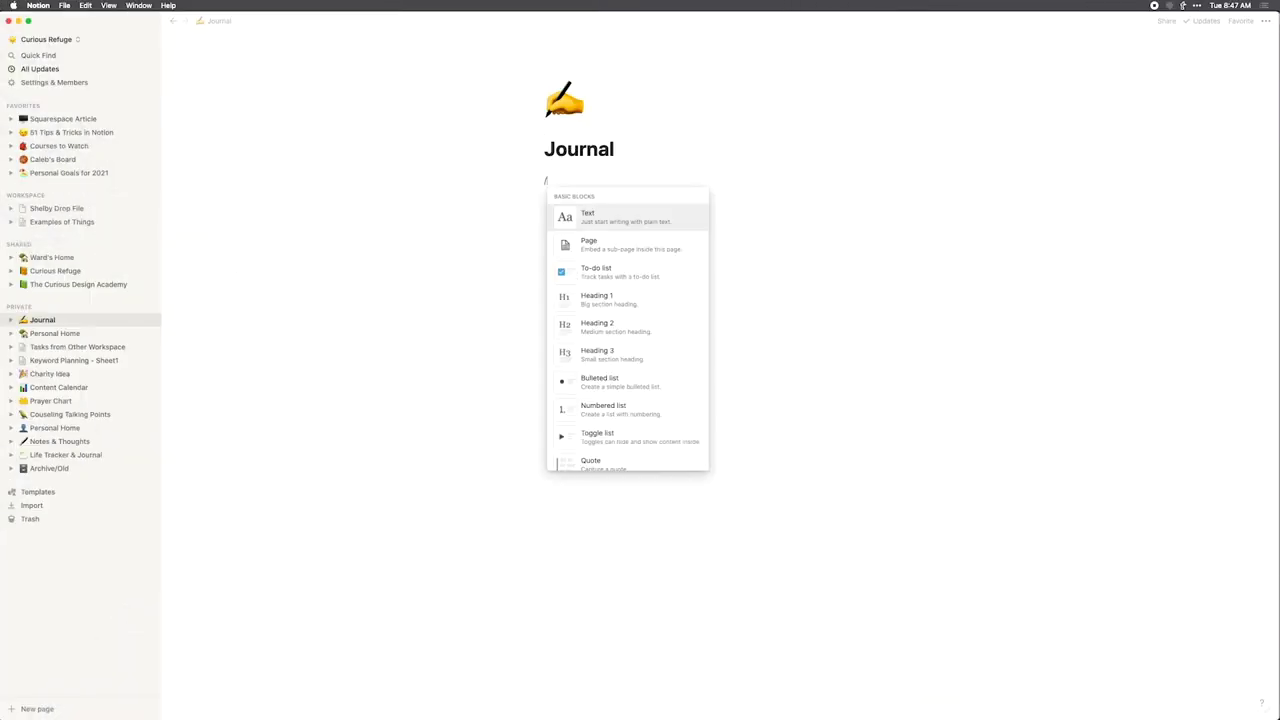
Insert an inline Journal calendar and make its Drink Water property a checkbox.
{"action": "type", "text": "cale"}
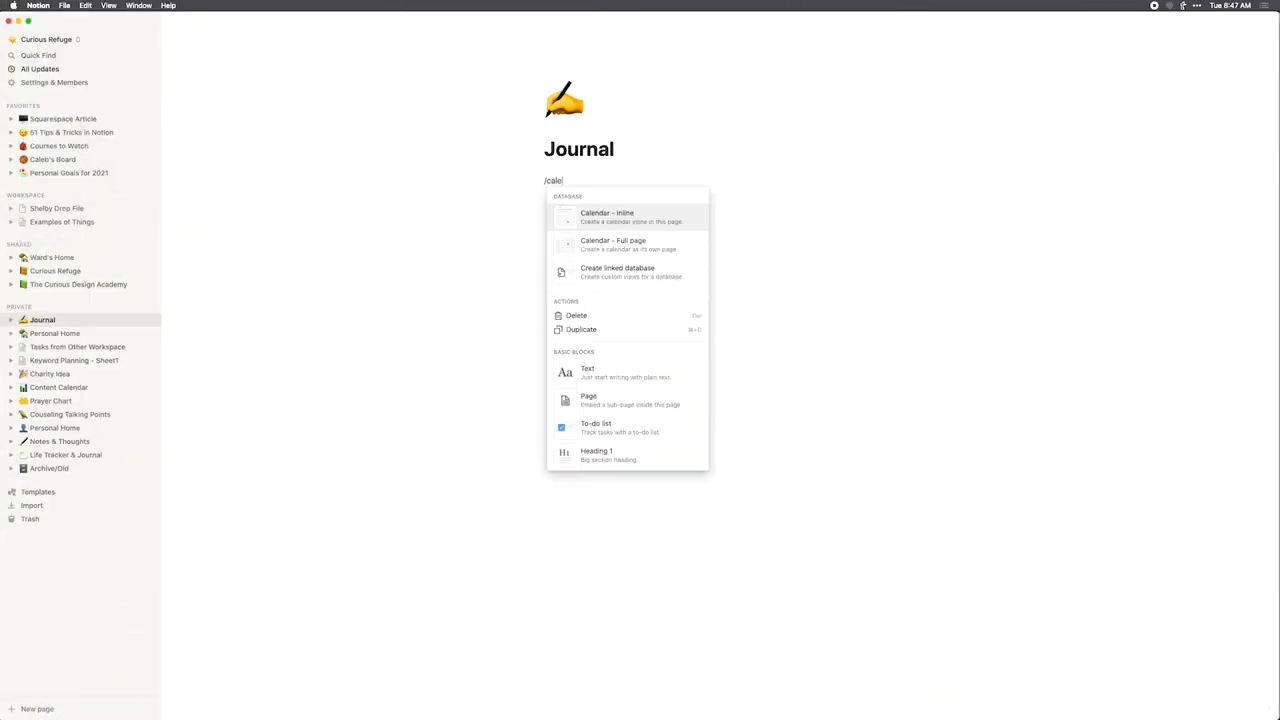
{"action": "key", "text": "Return"}
{"action": "left_click", "coordinate": [651, 423]}
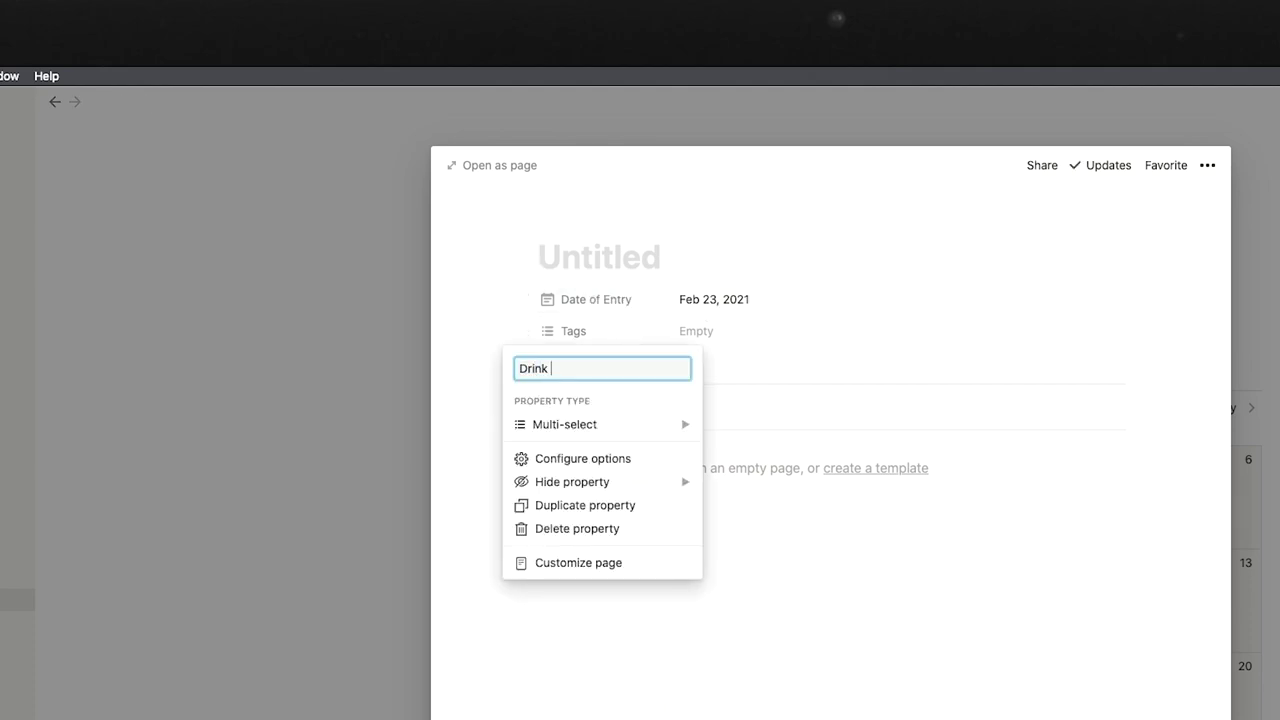
{"action": "left_click", "coordinate": [600, 424]}
{"action": "left_click", "coordinate": [735, 438]}
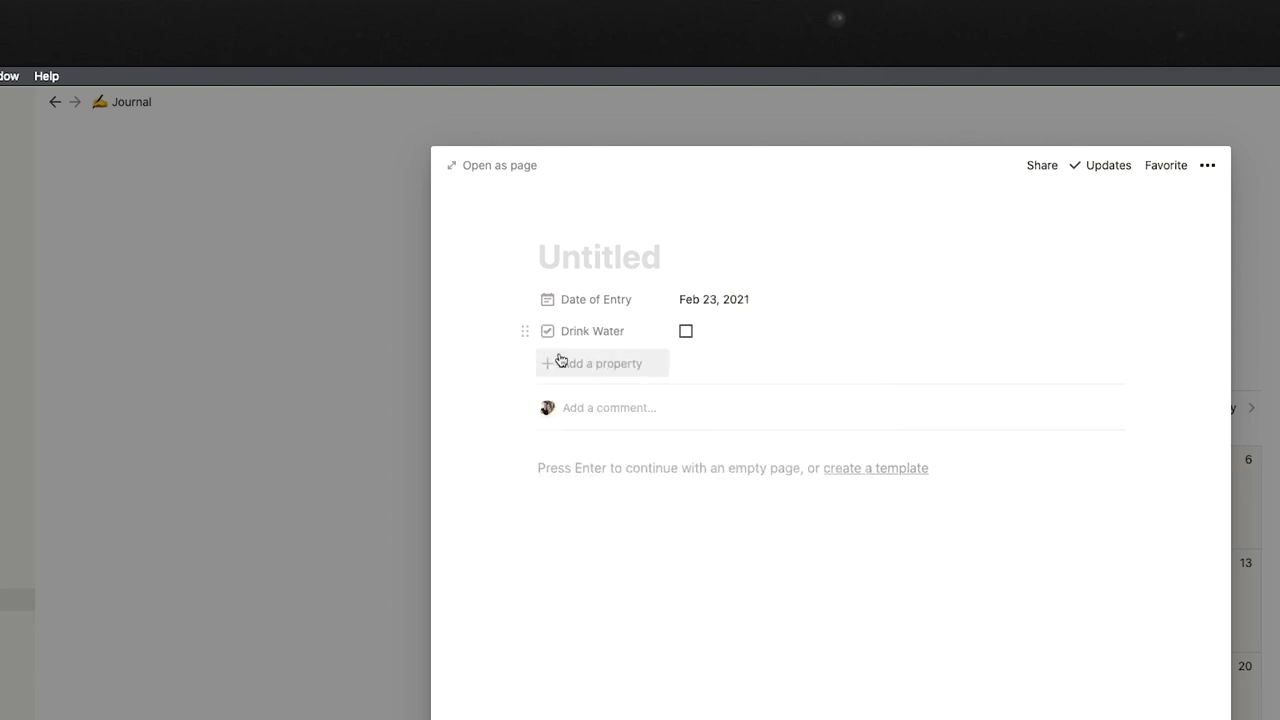
Duplicate Drink Water as a Work Out checkbox and tick both for today.
{"action": "left_click", "coordinate": [580, 331]}
{"action": "left_click", "coordinate": [575, 480]}
{"action": "left_click", "coordinate": [596, 362]}
{"action": "type", "text": "Work Out"}
{"action": "key", "text": "Return"}
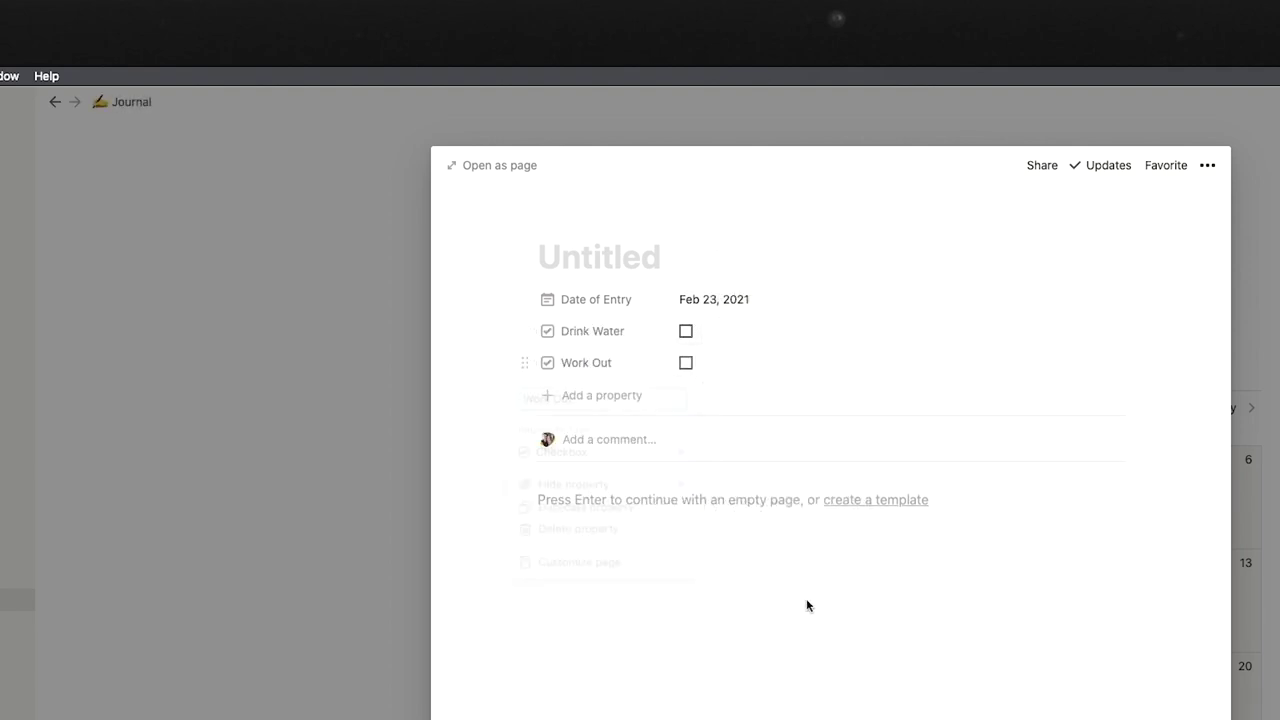
{"action": "type", "text": "Today"}
{"action": "left_click", "coordinate": [685, 331]}
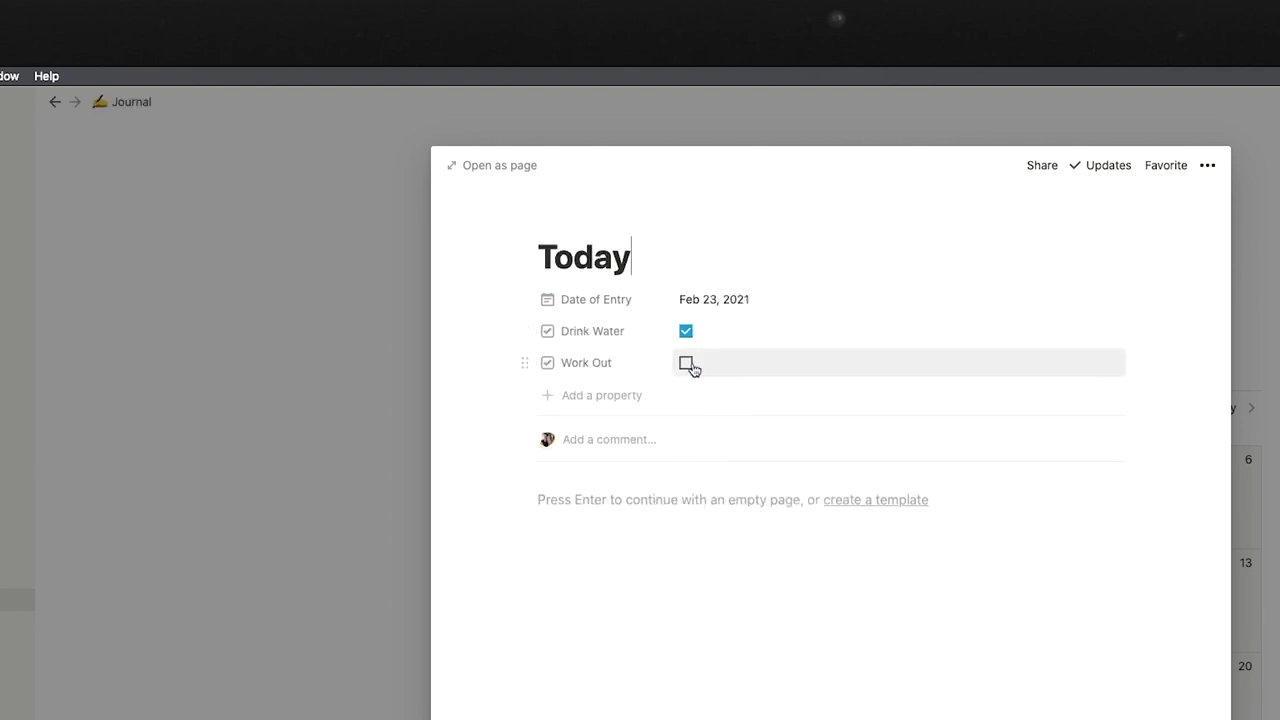
{"action": "left_click", "coordinate": [685, 363]}
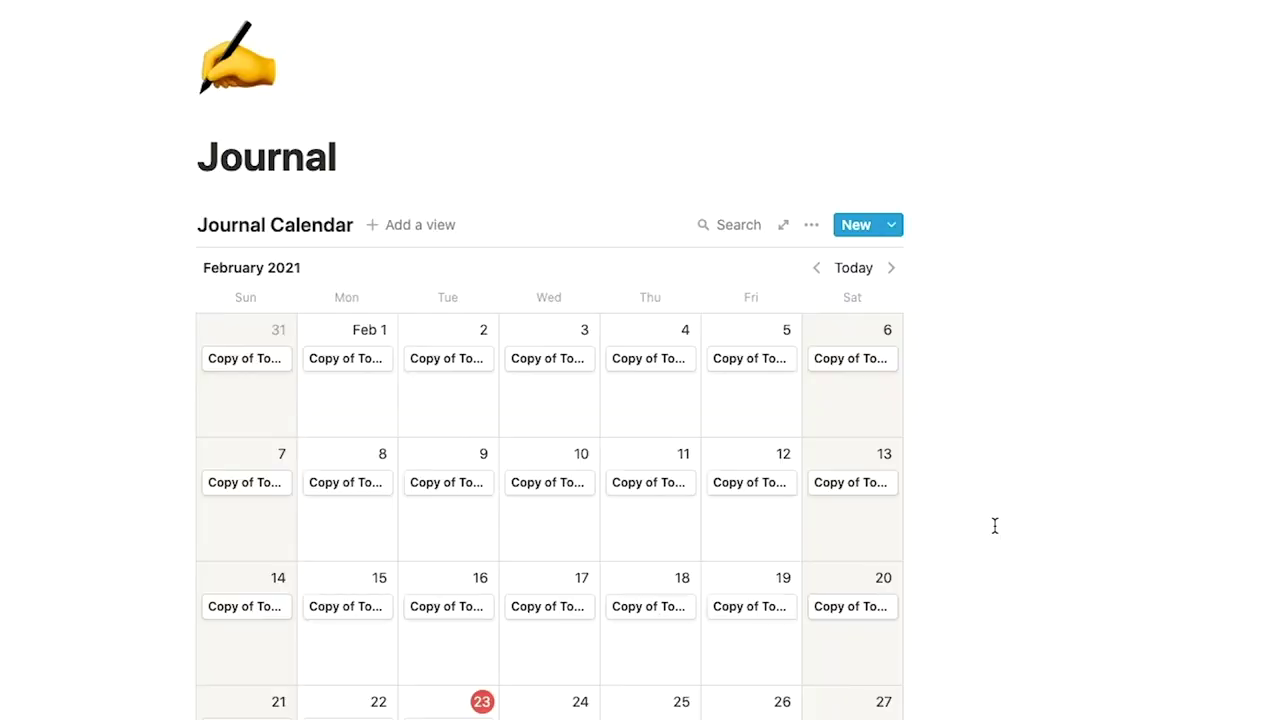
Filter the calendar to show only days where Work Out is checked.
{"action": "left_click", "coordinate": [811, 224]}
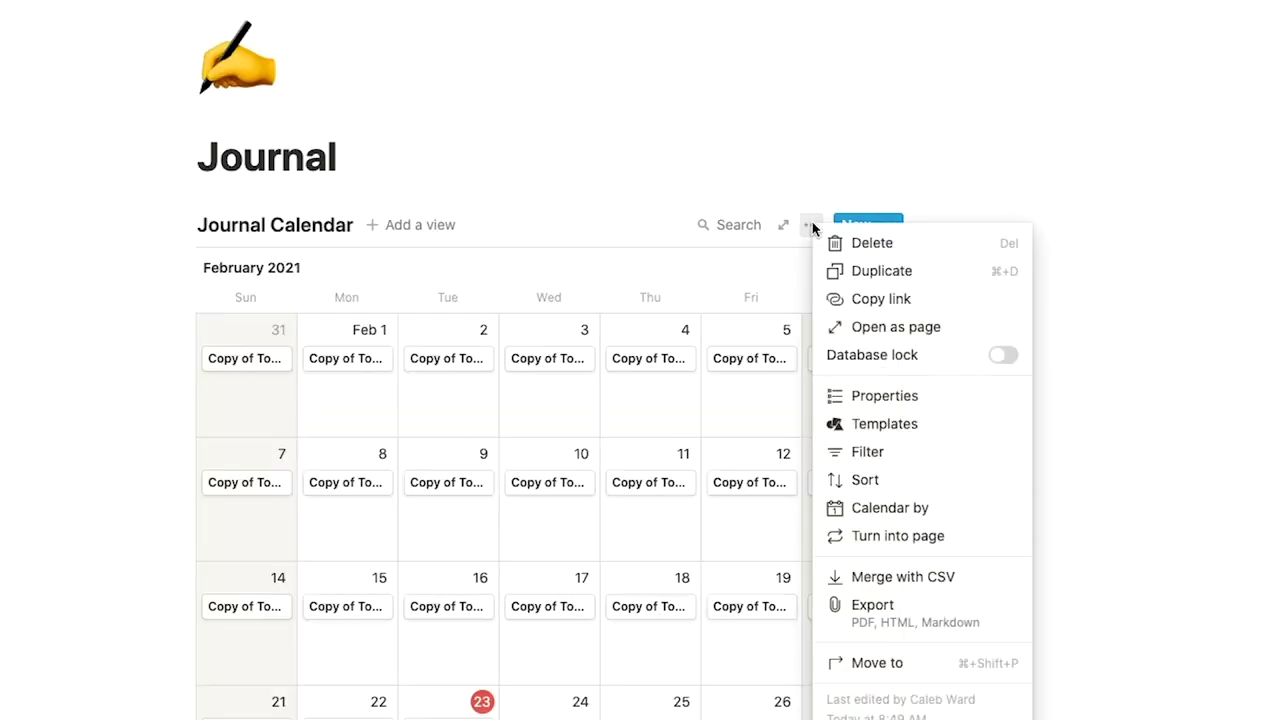
{"action": "left_click", "coordinate": [829, 451]}
{"action": "left_click", "coordinate": [587, 416]}
{"action": "left_click", "coordinate": [522, 452]}
{"action": "left_click", "coordinate": [497, 474]}
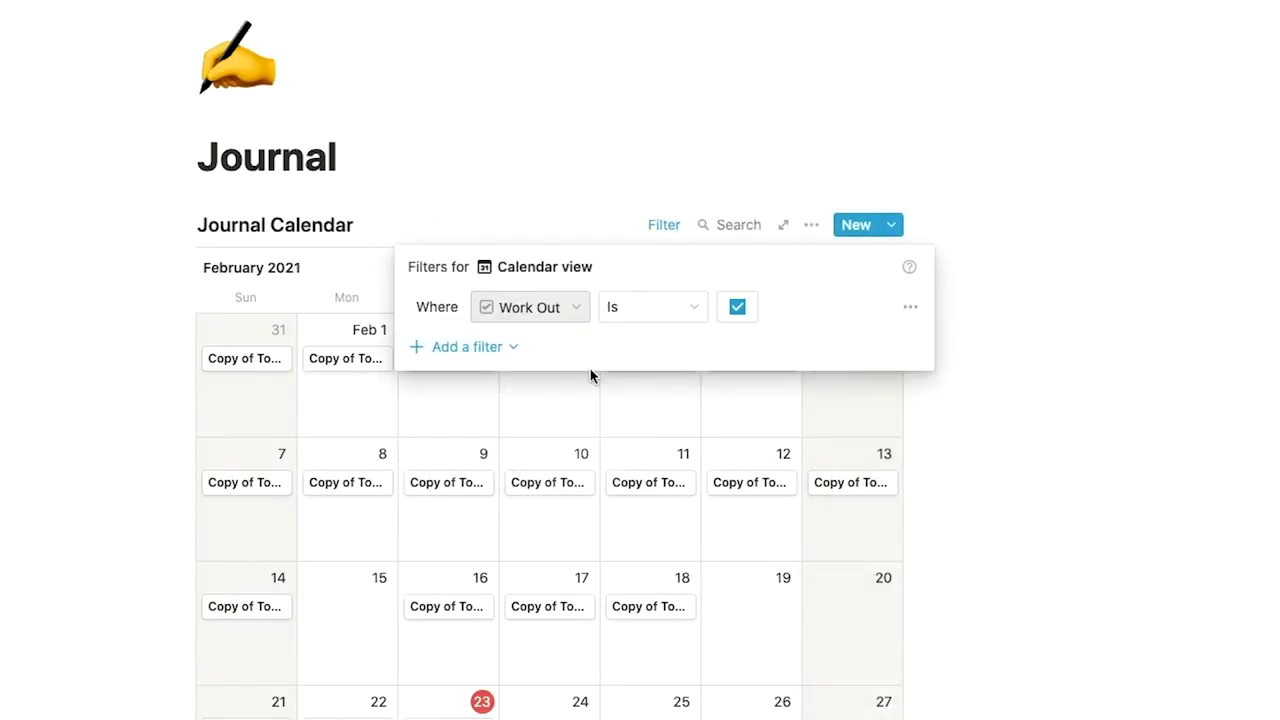
{"action": "left_click", "coordinate": [1031, 432]}
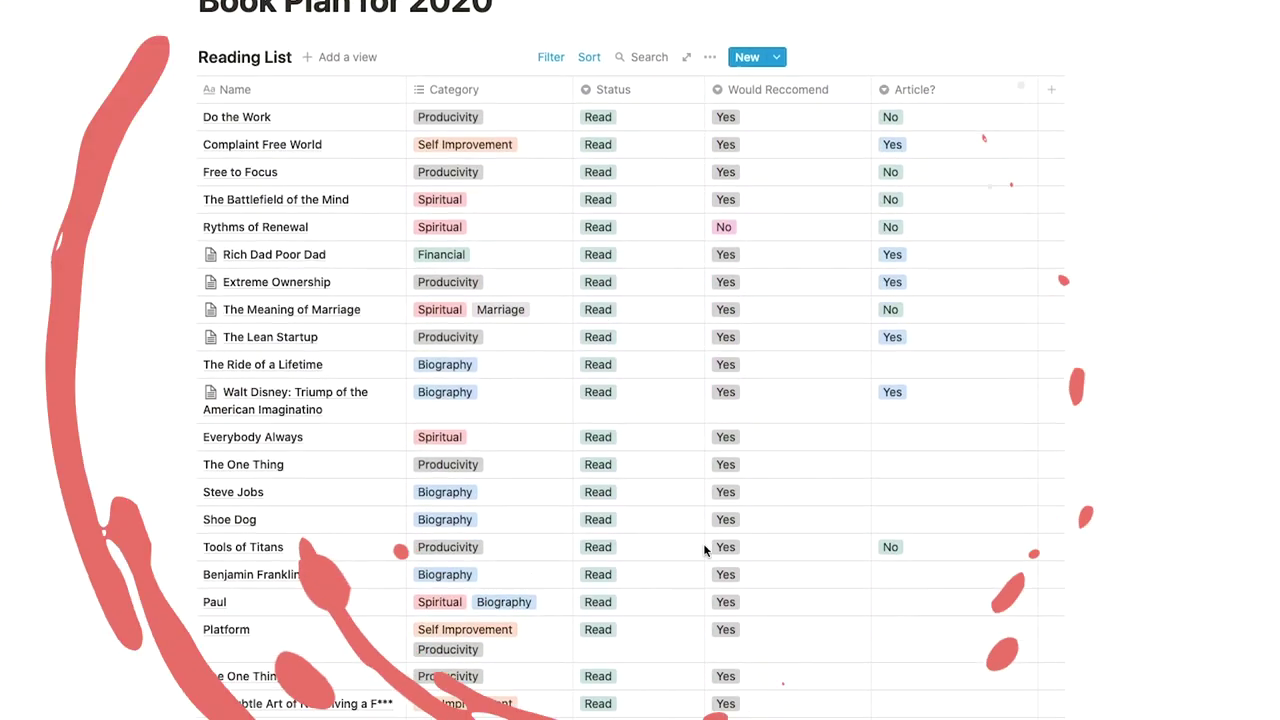
Scroll through the Reading List table on the Book Plan for 2020 page.
{"action": "scroll", "coordinate": [703, 548], "scroll_direction": "down", "scroll_amount": 2}
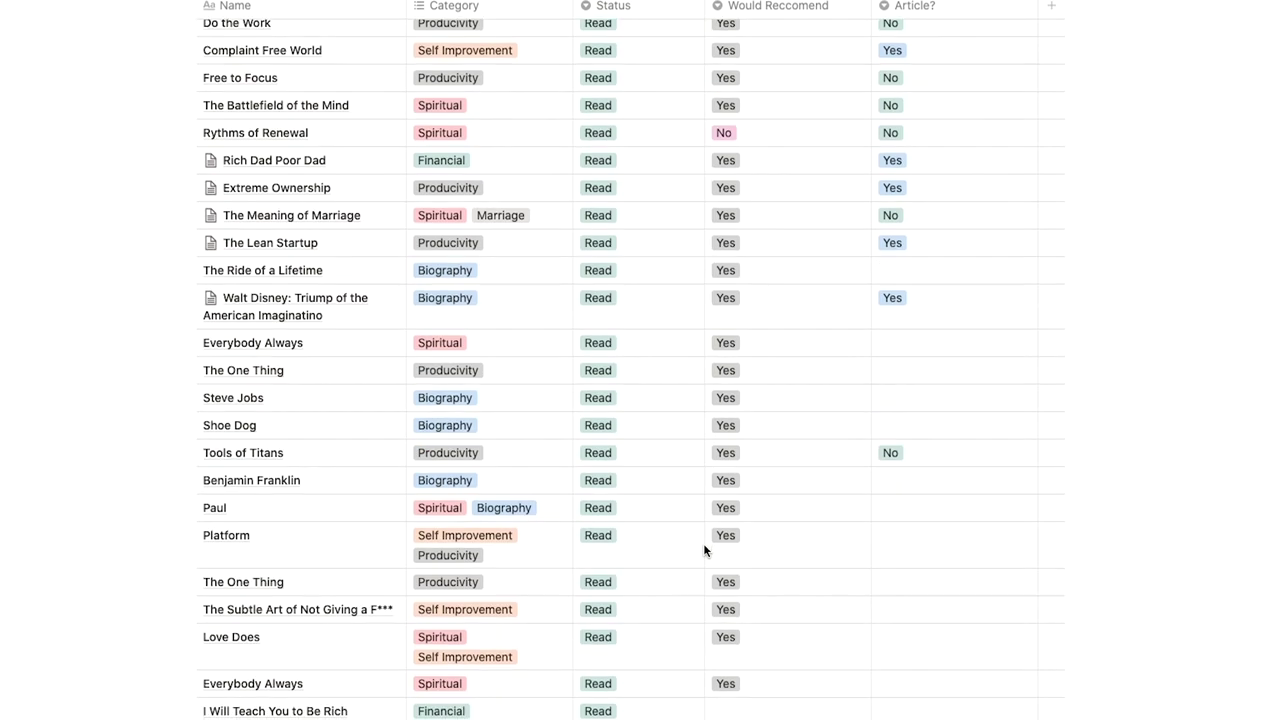
{"action": "scroll", "coordinate": [703, 548], "scroll_direction": "down", "scroll_amount": 3}
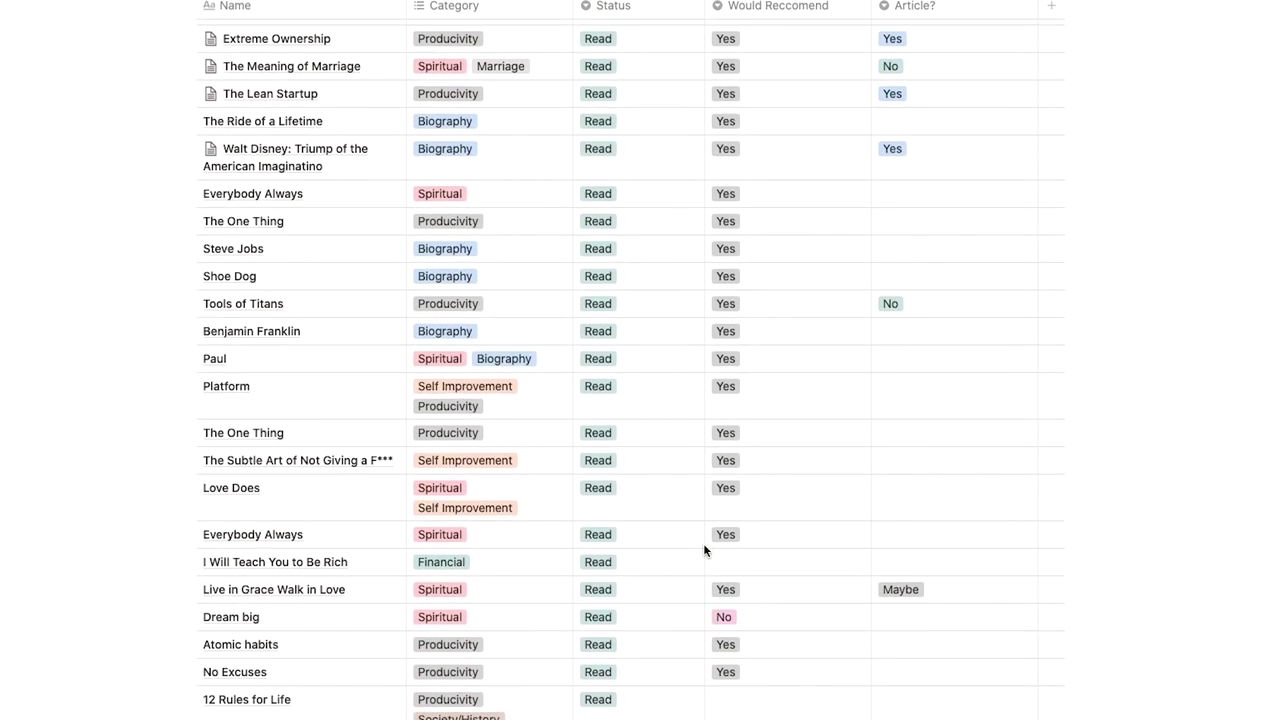
{"action": "scroll", "coordinate": [703, 548], "scroll_direction": "down", "scroll_amount": 2}
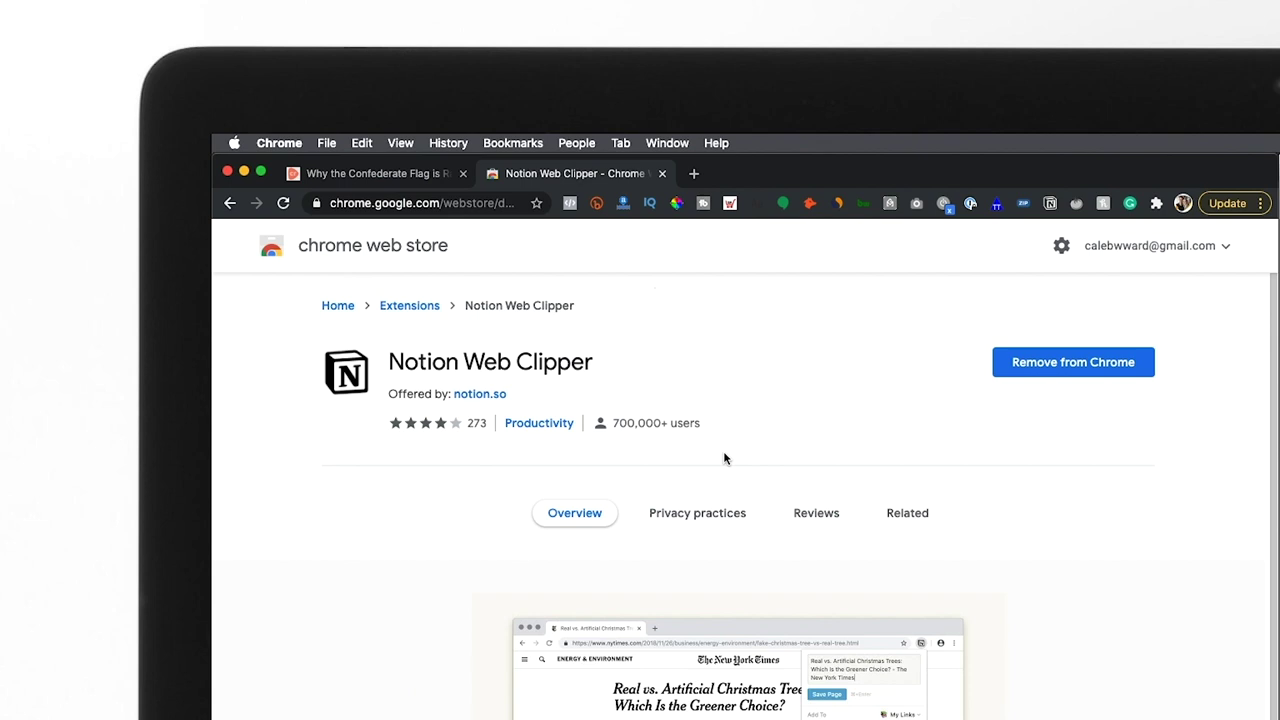
Clip the Confederate Flag article into Articles to Read with the Notion Web Clipper.
{"action": "left_click", "coordinate": [662, 173]}
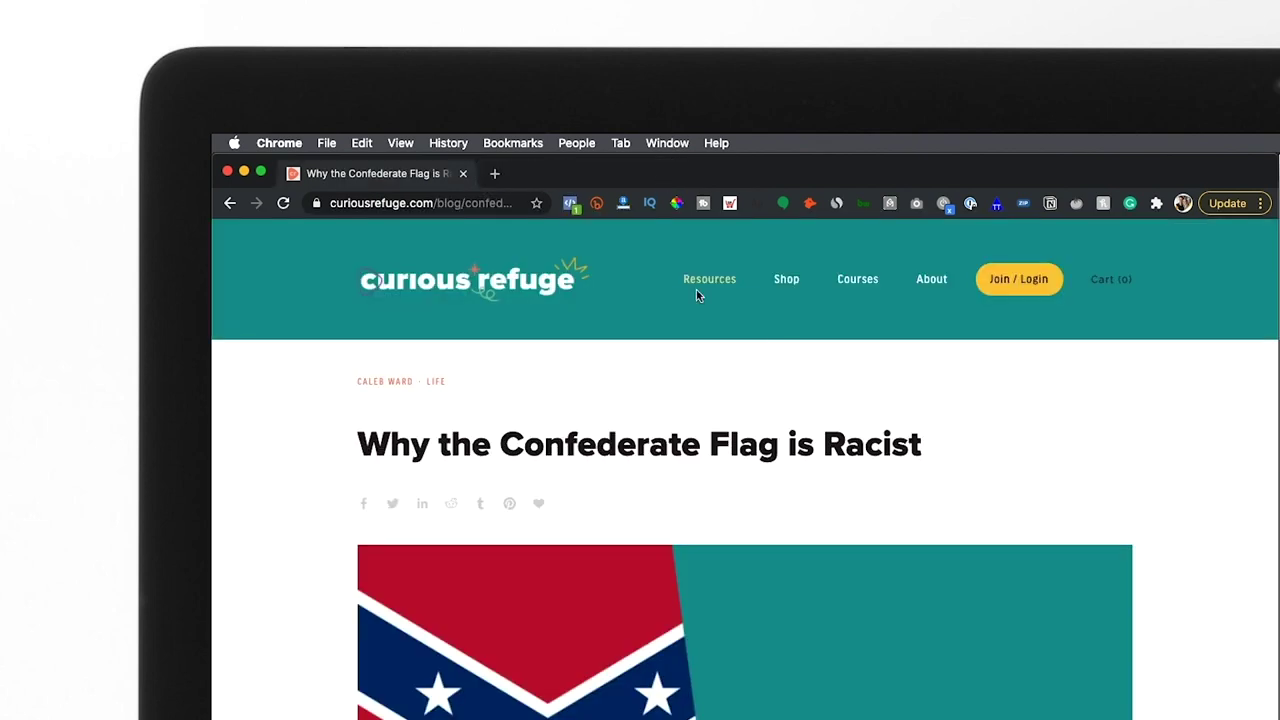
{"action": "left_click", "coordinate": [1049, 204]}
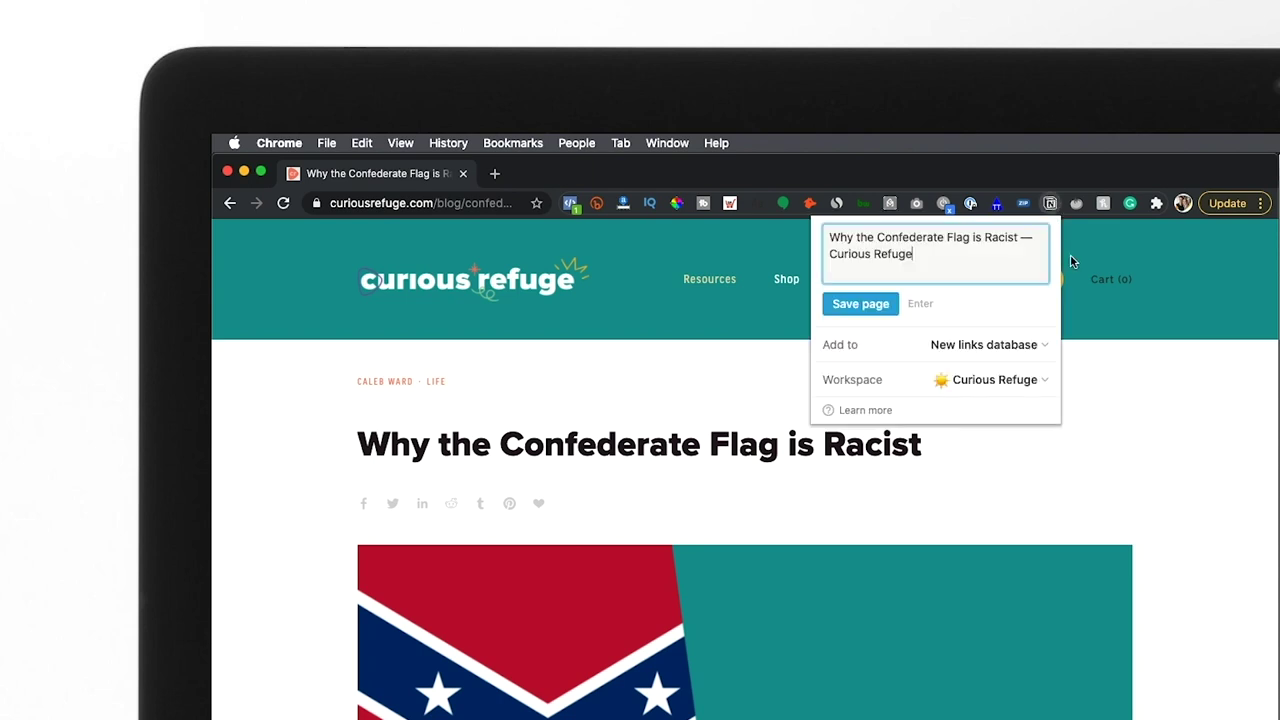
{"action": "left_click", "coordinate": [990, 344]}
{"action": "left_click", "coordinate": [964, 347]}
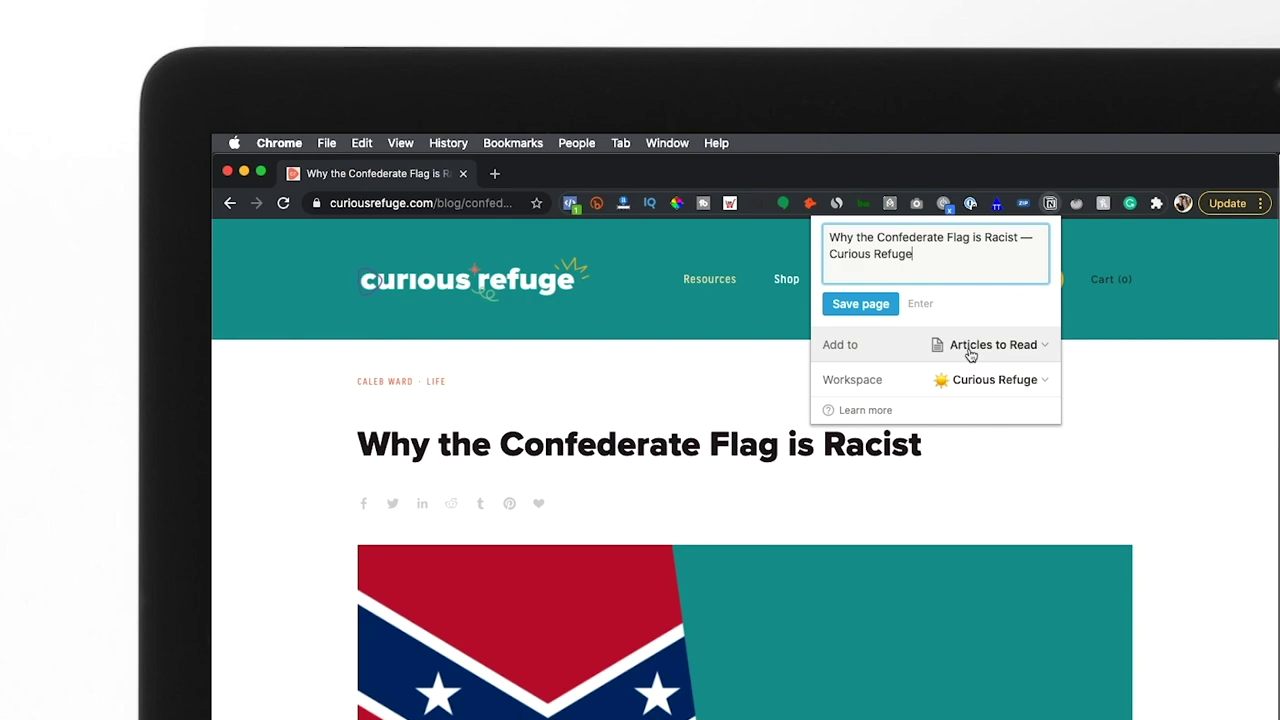
{"action": "left_click", "coordinate": [862, 304]}
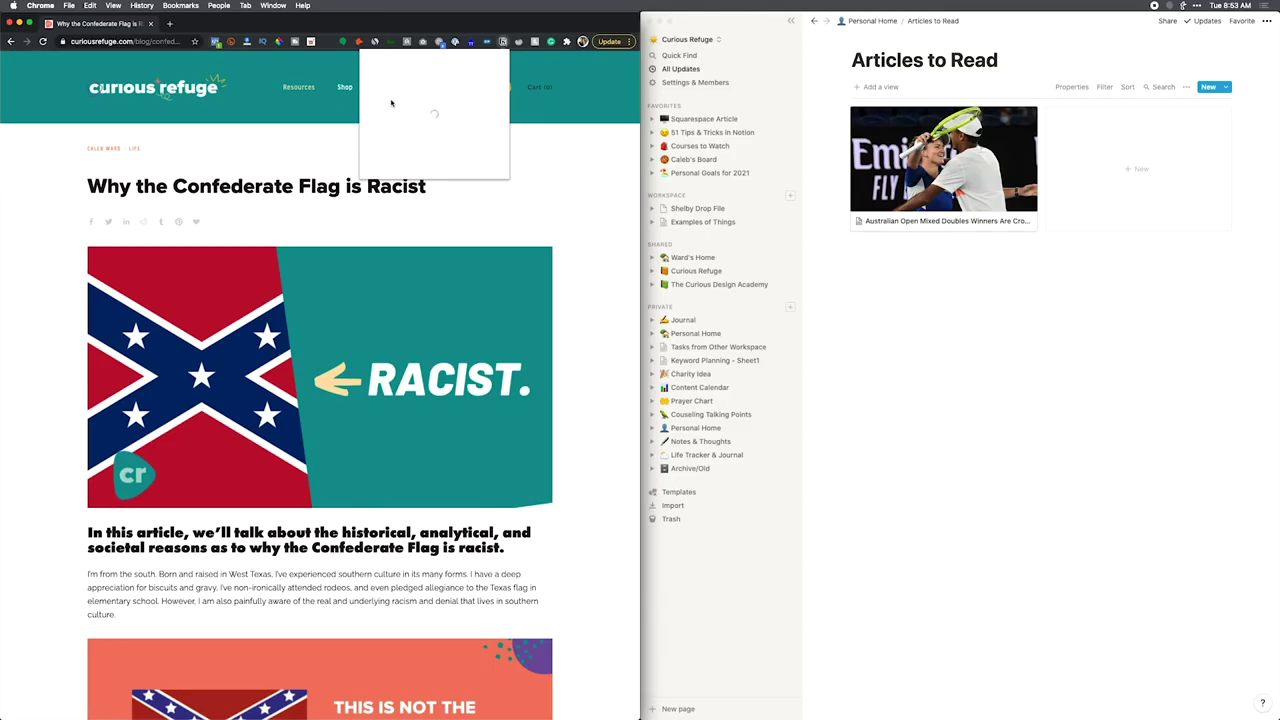
{"action": "left_click", "coordinate": [587, 244]}
Add a Read? checkbox property to the Australian Open article and tick it.
{"action": "key", "text": "super+bracketleft"}
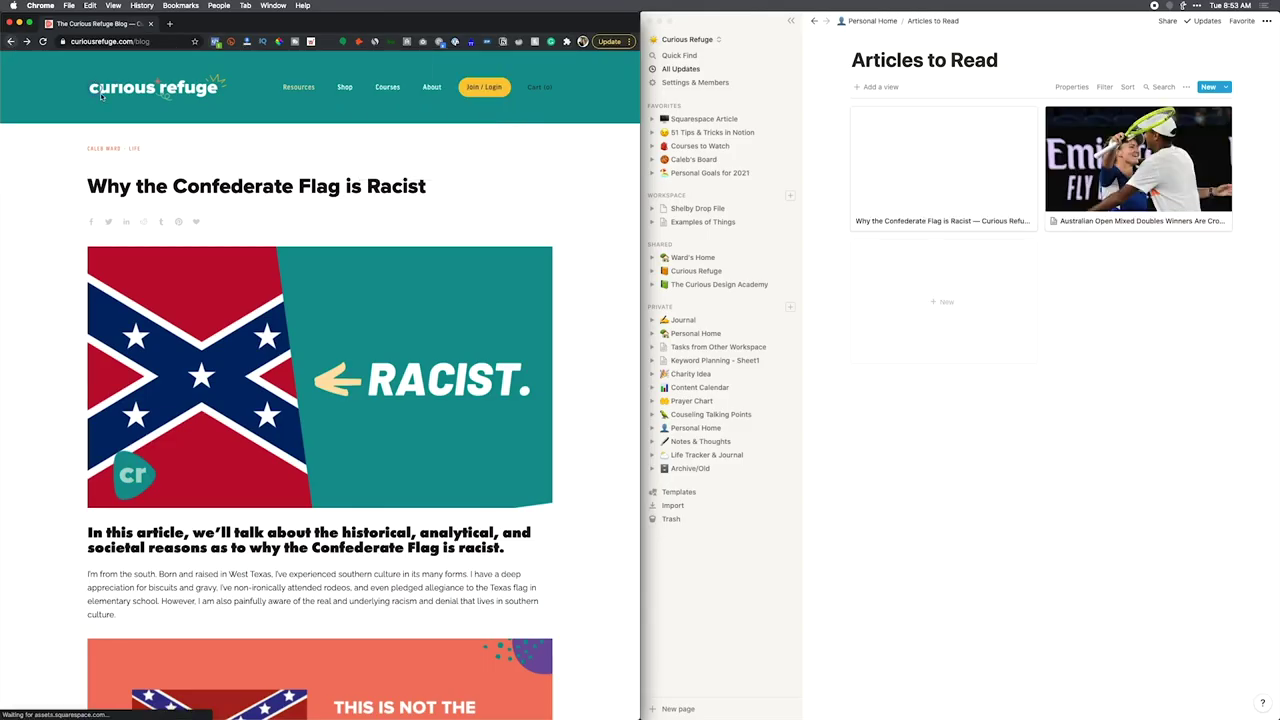
{"action": "scroll", "coordinate": [362, 416], "scroll_direction": "down", "scroll_amount": 3}
{"action": "left_click", "coordinate": [1138, 165]}
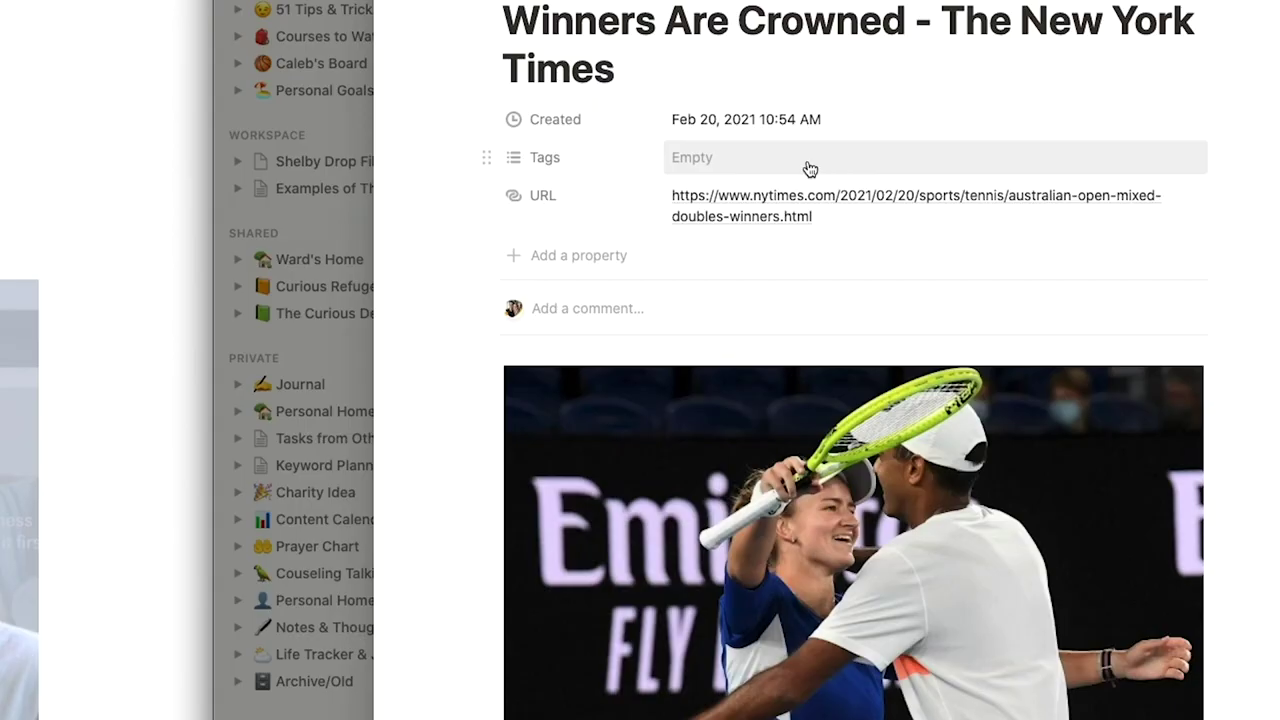
{"action": "left_click", "coordinate": [828, 250]}
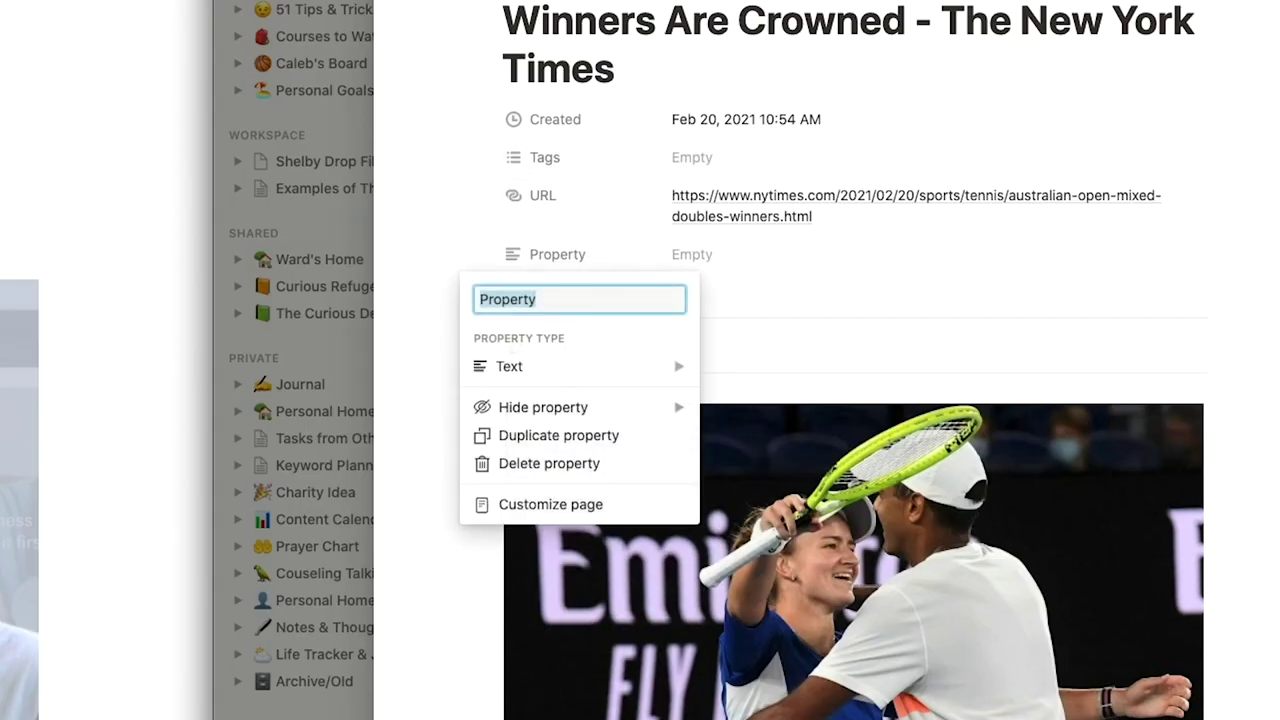
{"action": "type", "text": "Read?"}
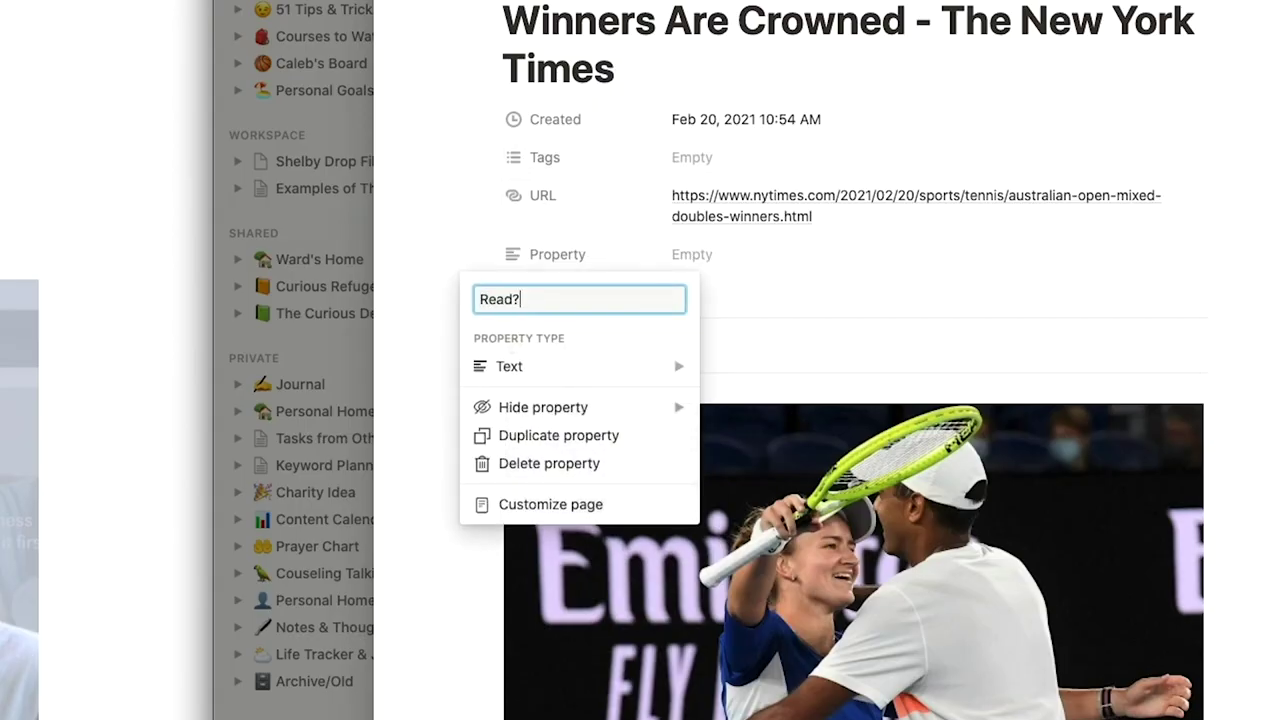
{"action": "left_click", "coordinate": [580, 367]}
{"action": "left_click", "coordinate": [768, 381]}
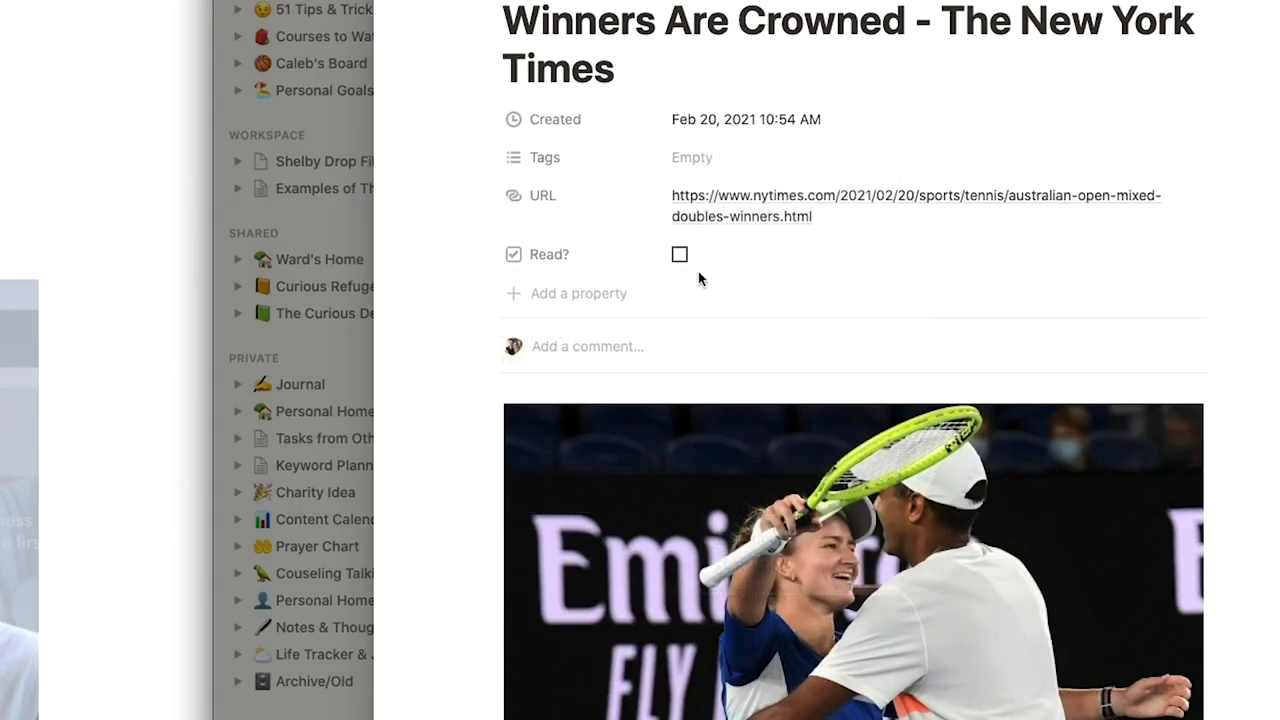
{"action": "left_click", "coordinate": [680, 252]}
{"action": "key", "text": "Escape"}
Filter the gallery to show only articles where Read? is not checked.
{"action": "left_click", "coordinate": [879, 246]}
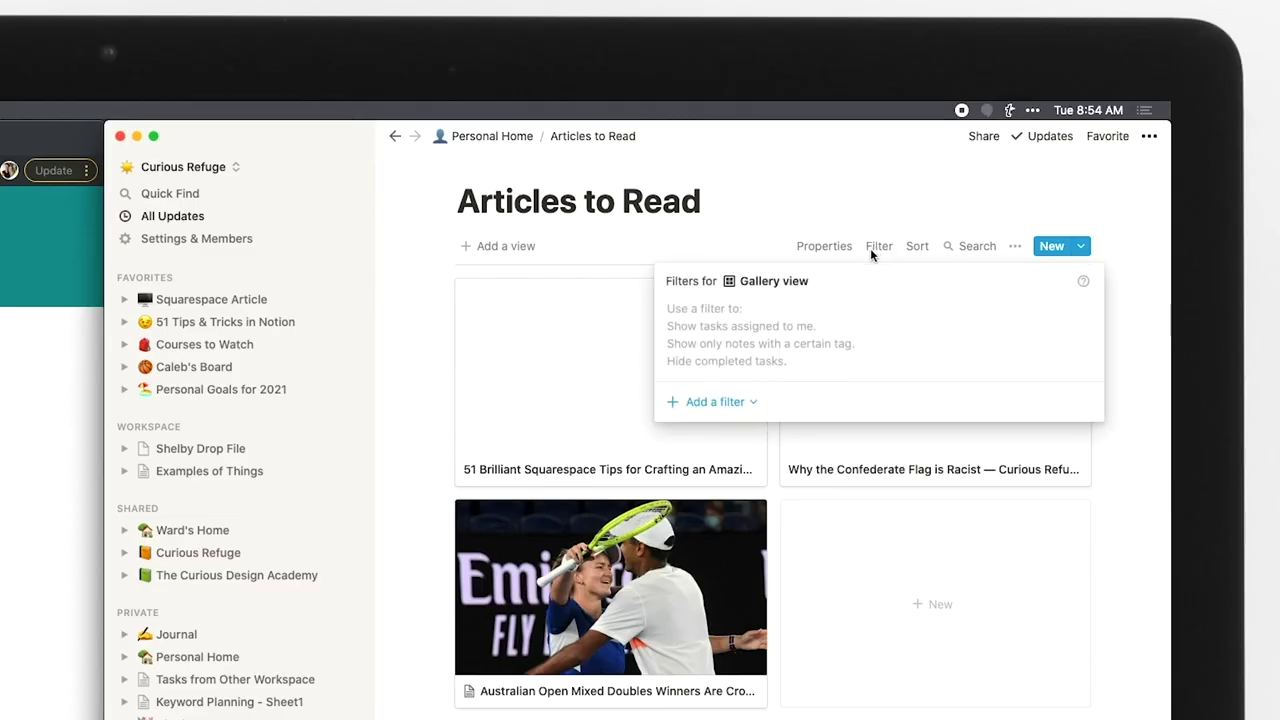
{"action": "left_click", "coordinate": [715, 401]}
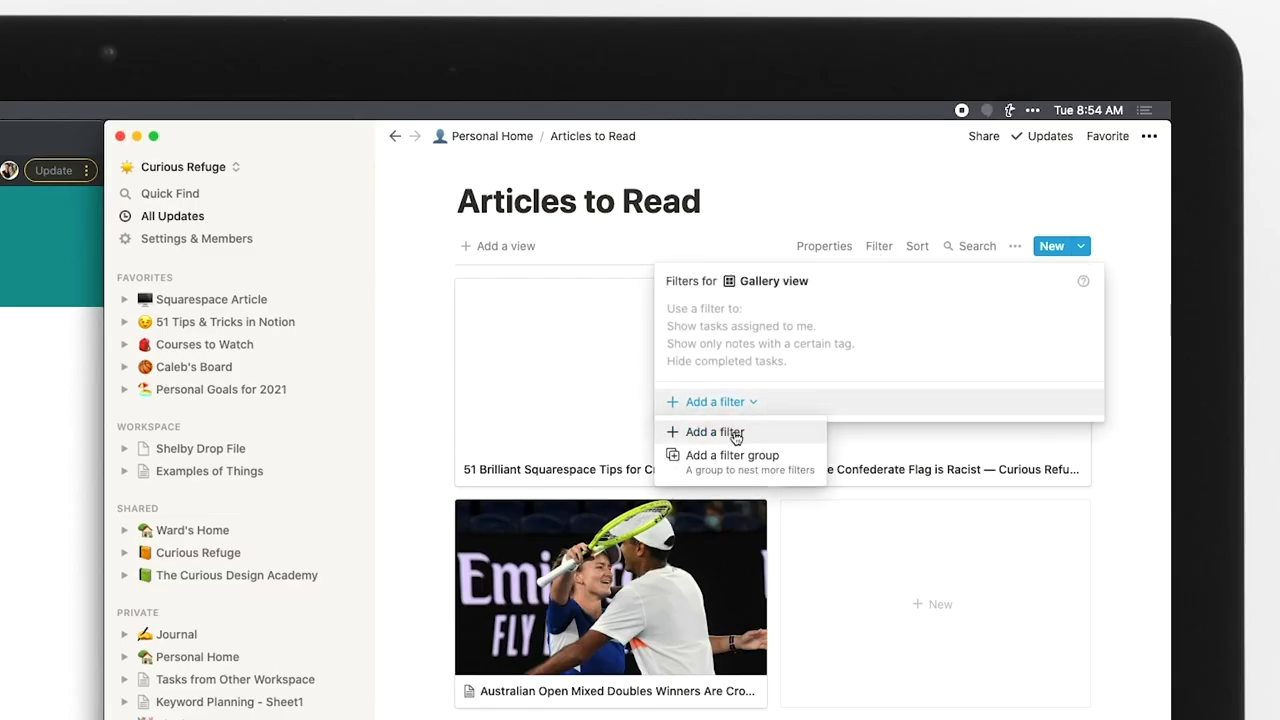
{"action": "left_click", "coordinate": [731, 431]}
{"action": "left_click", "coordinate": [768, 314]}
{"action": "left_click", "coordinate": [835, 354]}
{"action": "left_click", "coordinate": [868, 314]}
{"action": "left_click", "coordinate": [817, 368]}
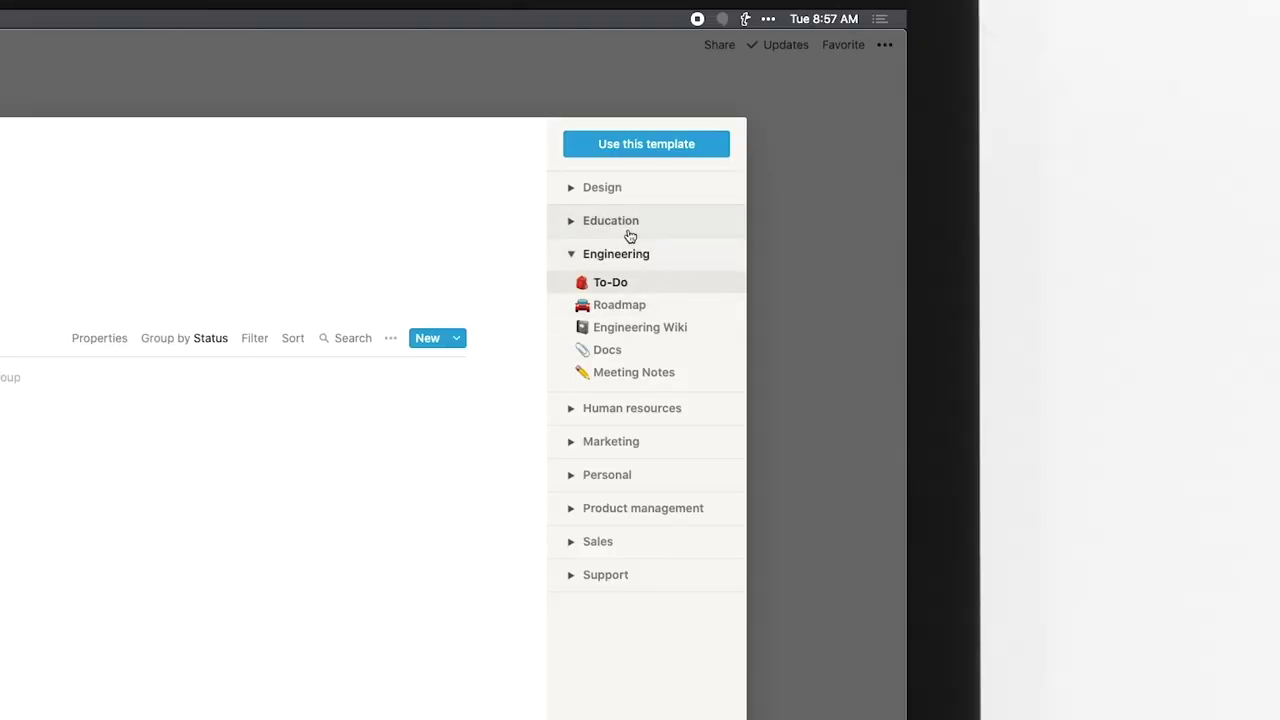
Browse the template categories and create a new page from the Engineering To-Do template.
{"action": "left_click", "coordinate": [629, 229]}
{"action": "left_click", "coordinate": [612, 190]}
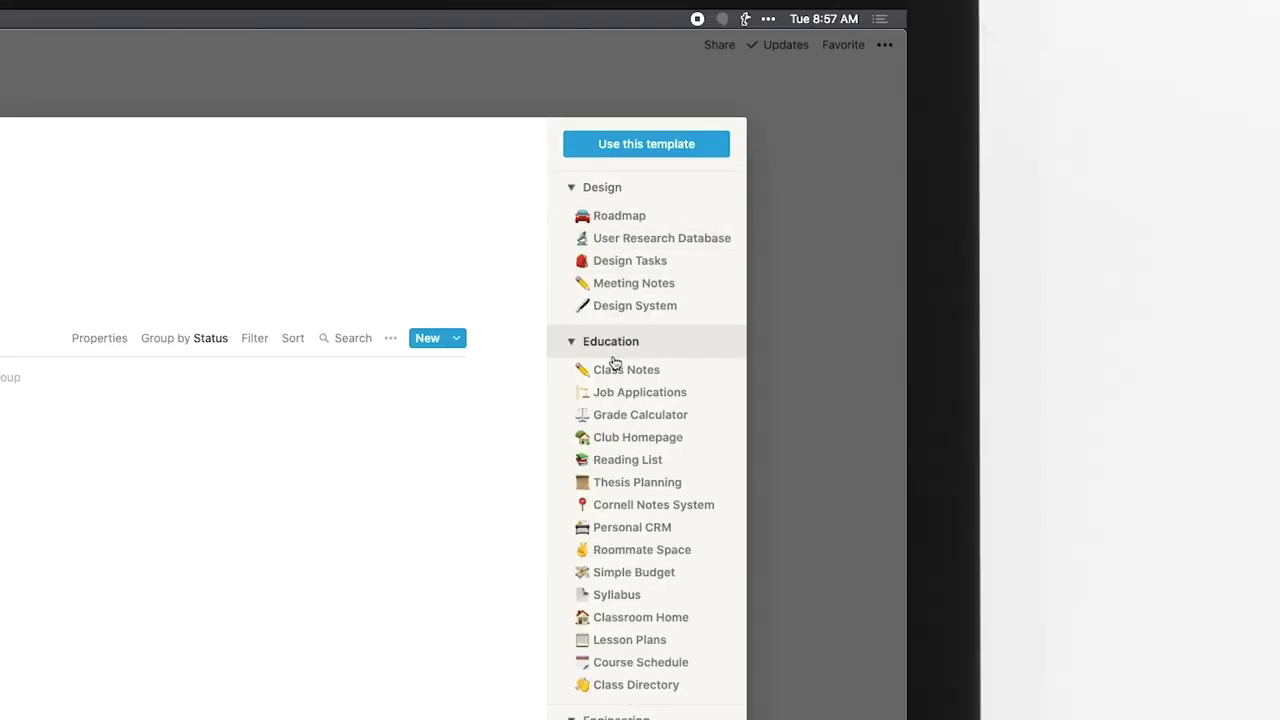
{"action": "left_click", "coordinate": [628, 150]}
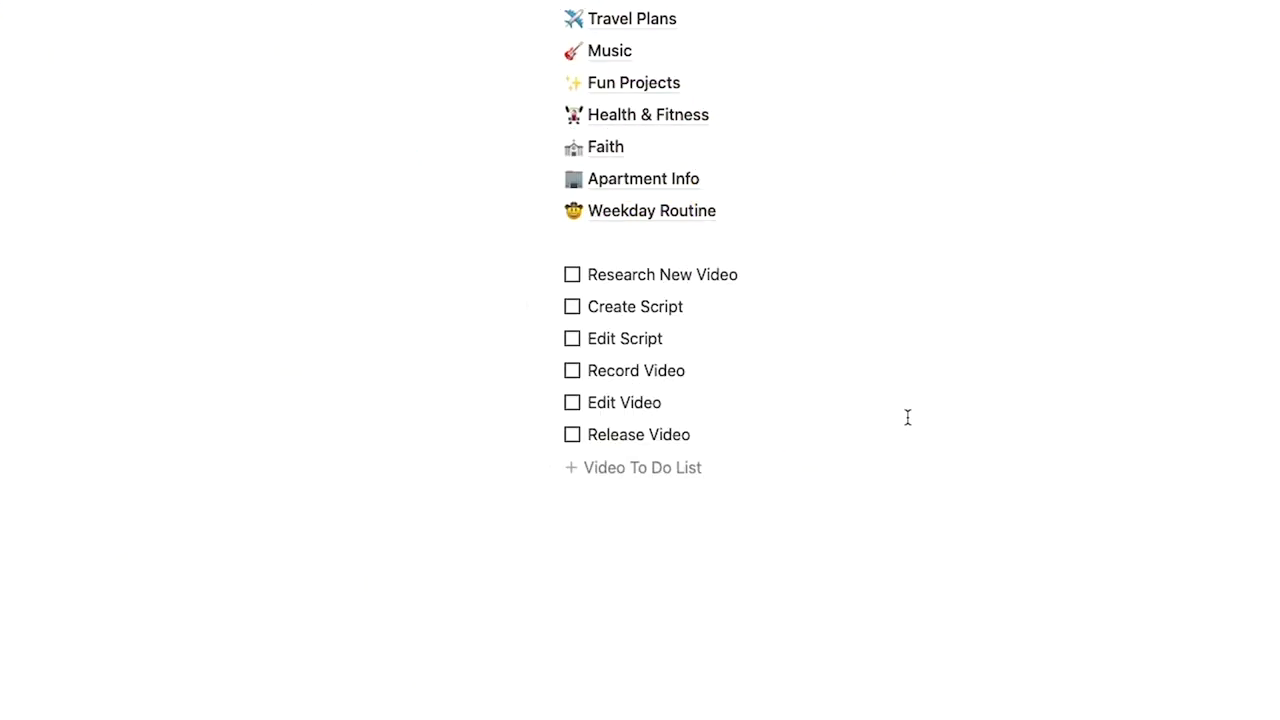
Tick off Research New Video and Create Script, then delete the whole checklist and its button.
{"action": "left_click", "coordinate": [571, 275]}
{"action": "left_click", "coordinate": [571, 306]}
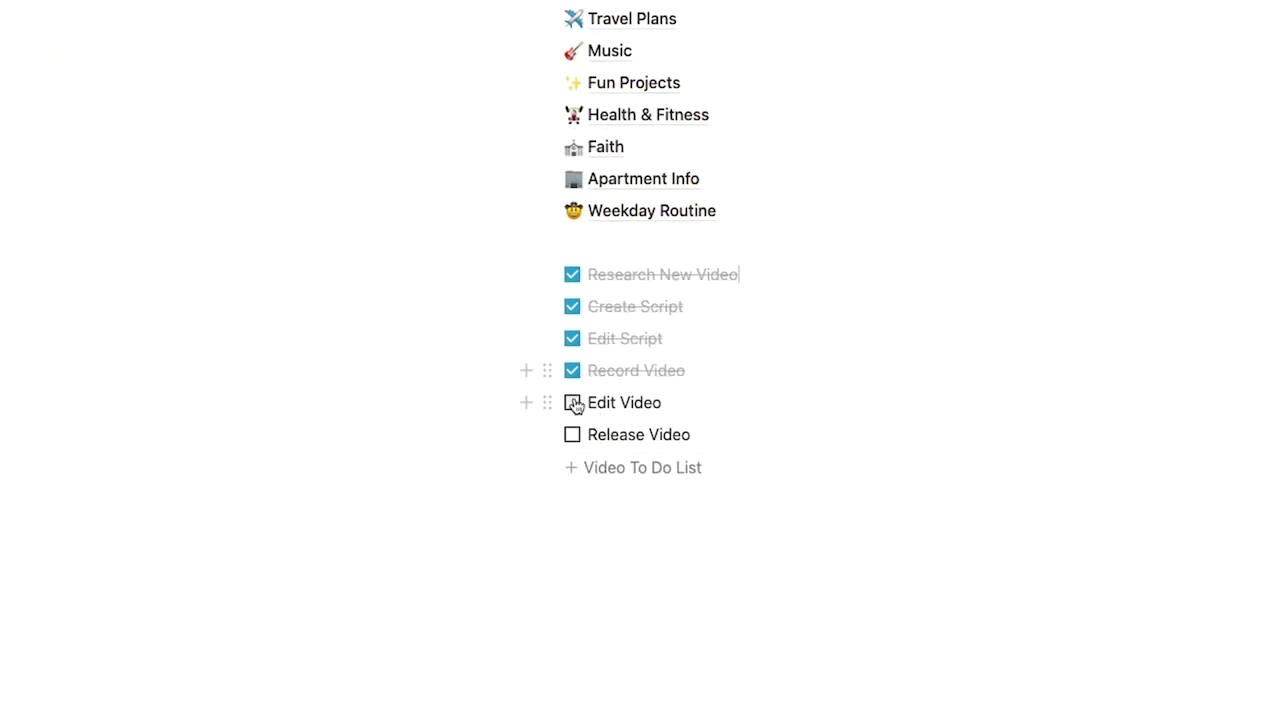
{"action": "left_click_drag", "start_coordinate": [791, 604], "coordinate": [651, 263]}
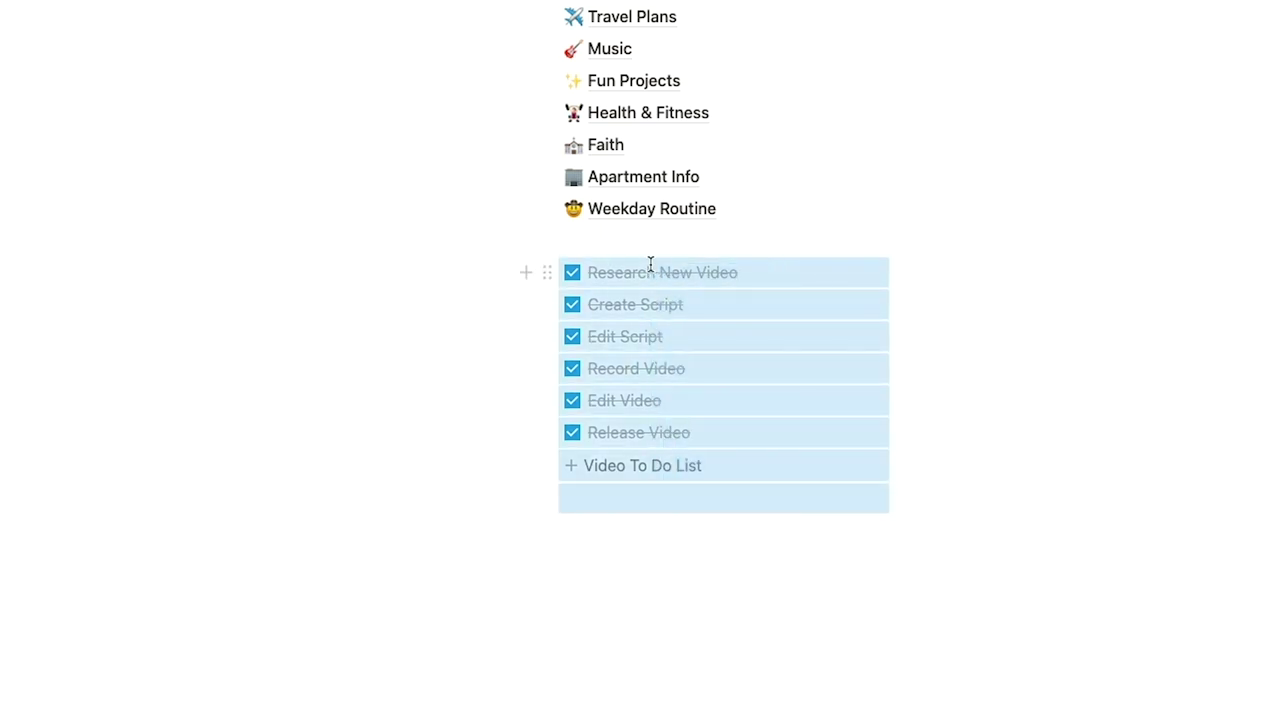
{"action": "key", "text": "BackSpace"}
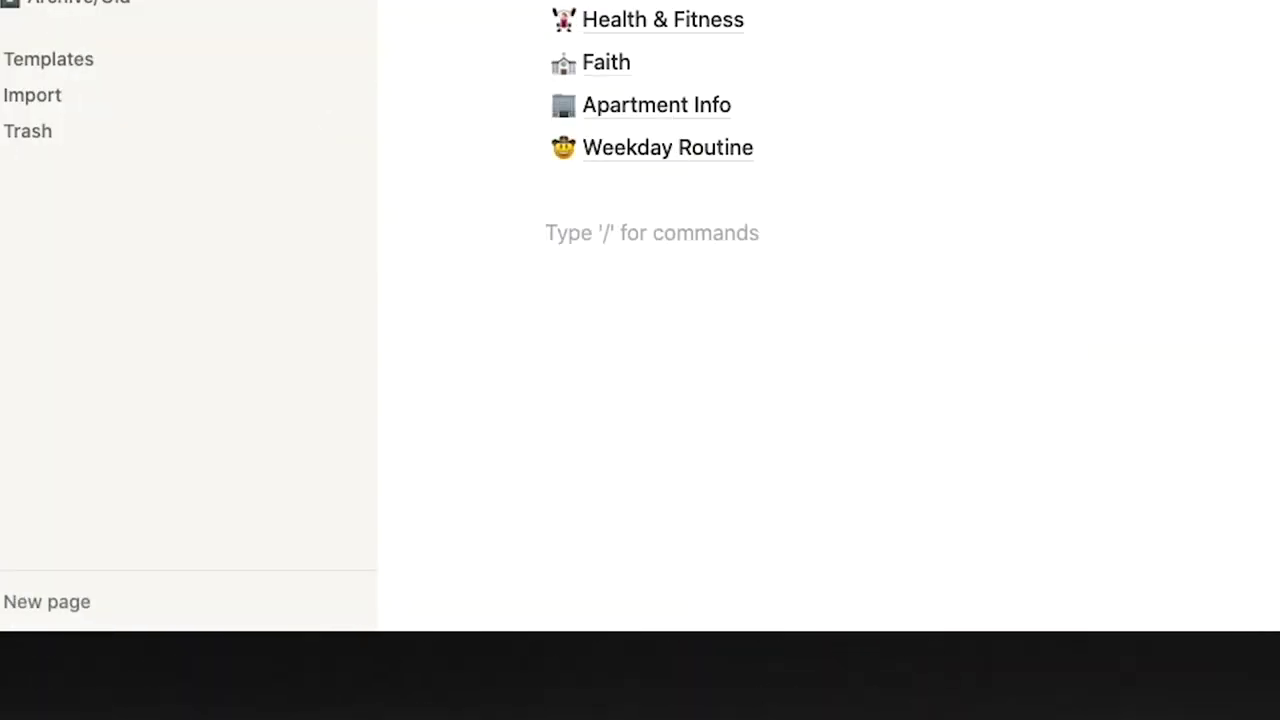
Start a new to-do item and correct its misspelling 'Reasearch' to 'Research'.
{"action": "type", "text": "[]"}
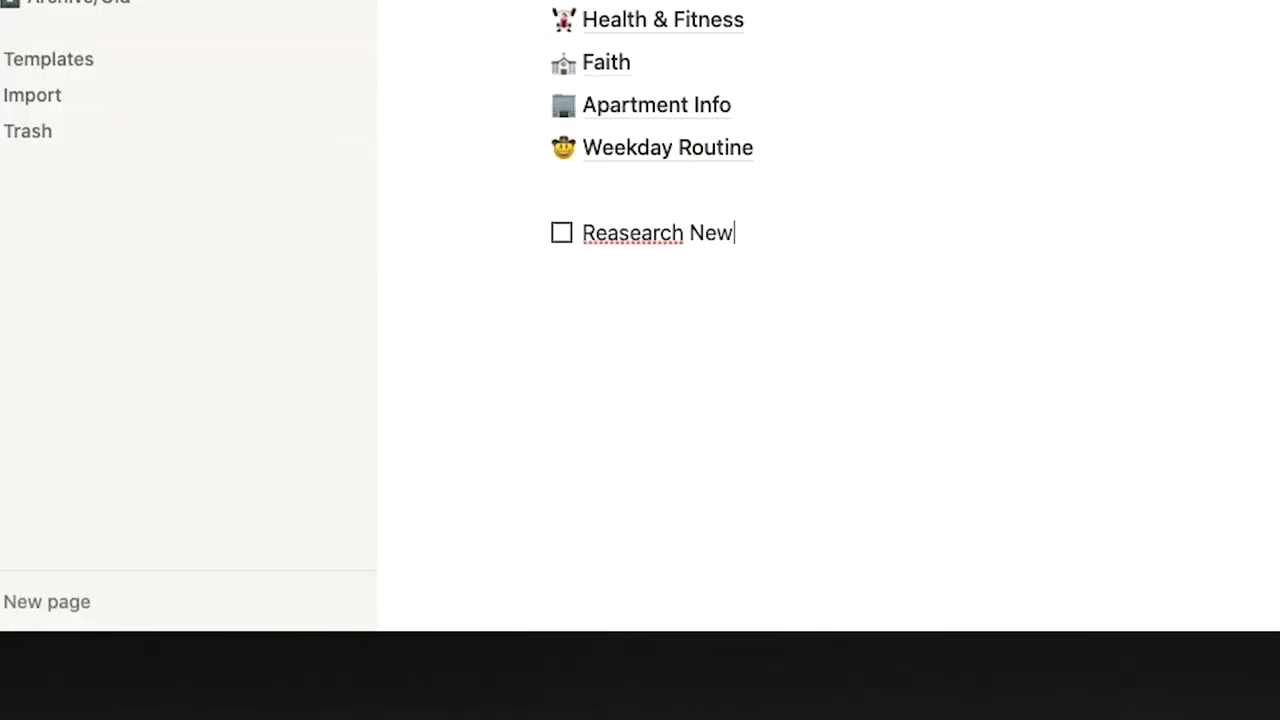
{"action": "right_click", "coordinate": [632, 236]}
{"action": "left_click", "coordinate": [569, 260]}
{"action": "key", "text": "Return"}
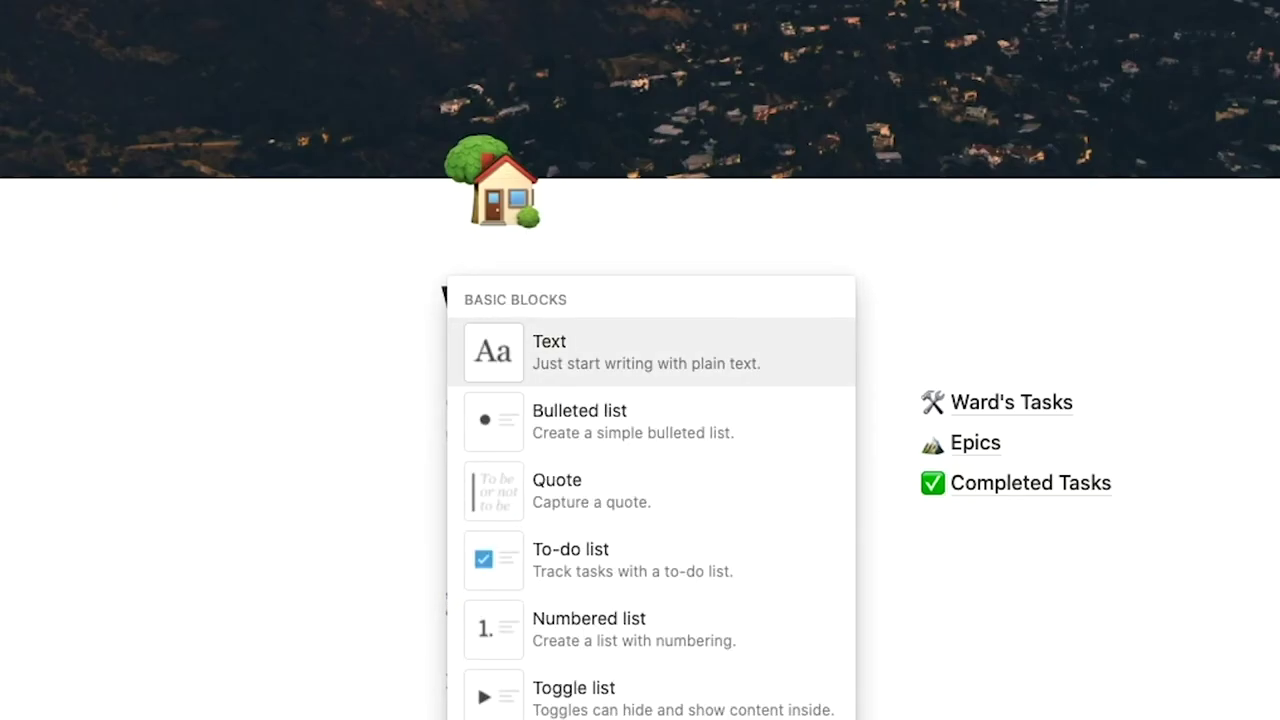
Insert a template button block and rename it 'Video To Do List'.
{"action": "scroll", "coordinate": [537, 622], "scroll_direction": "down", "scroll_amount": 10}
{"action": "left_click", "coordinate": [554, 386]}
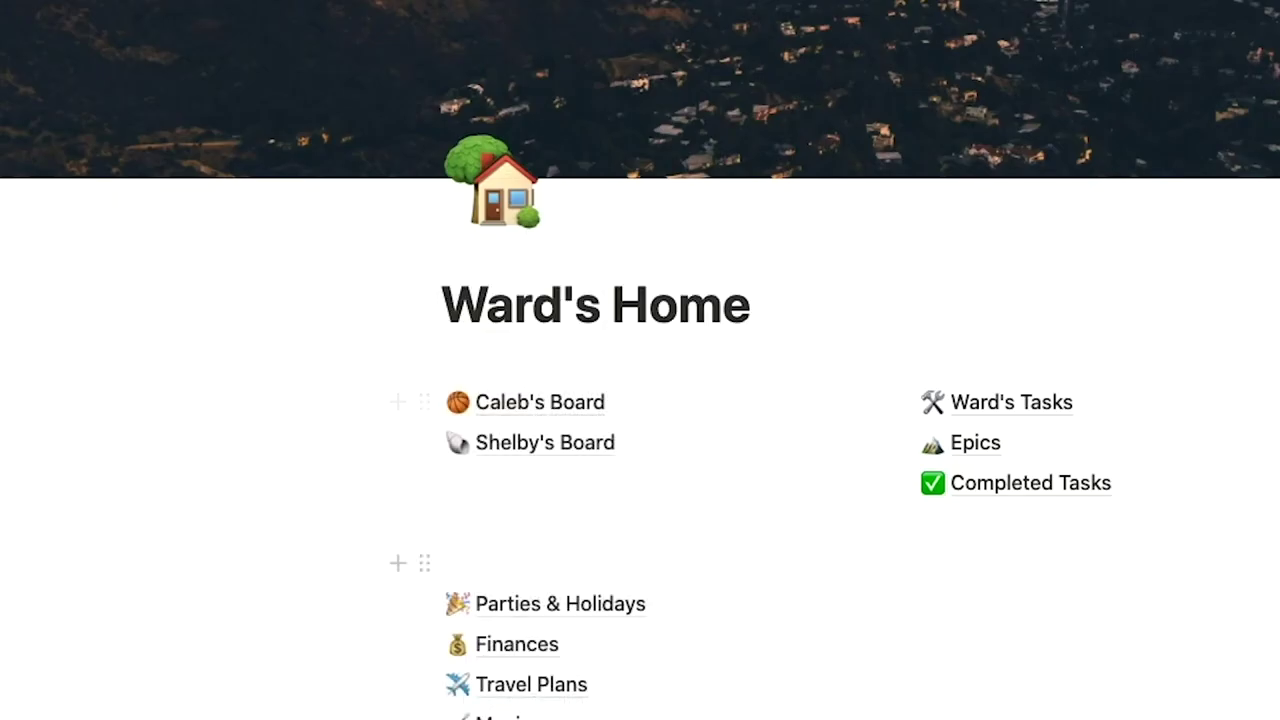
{"action": "left_click", "coordinate": [590, 236]}
{"action": "triple_click", "coordinate": [590, 236]}
{"action": "type", "text": "Video To Do List"}
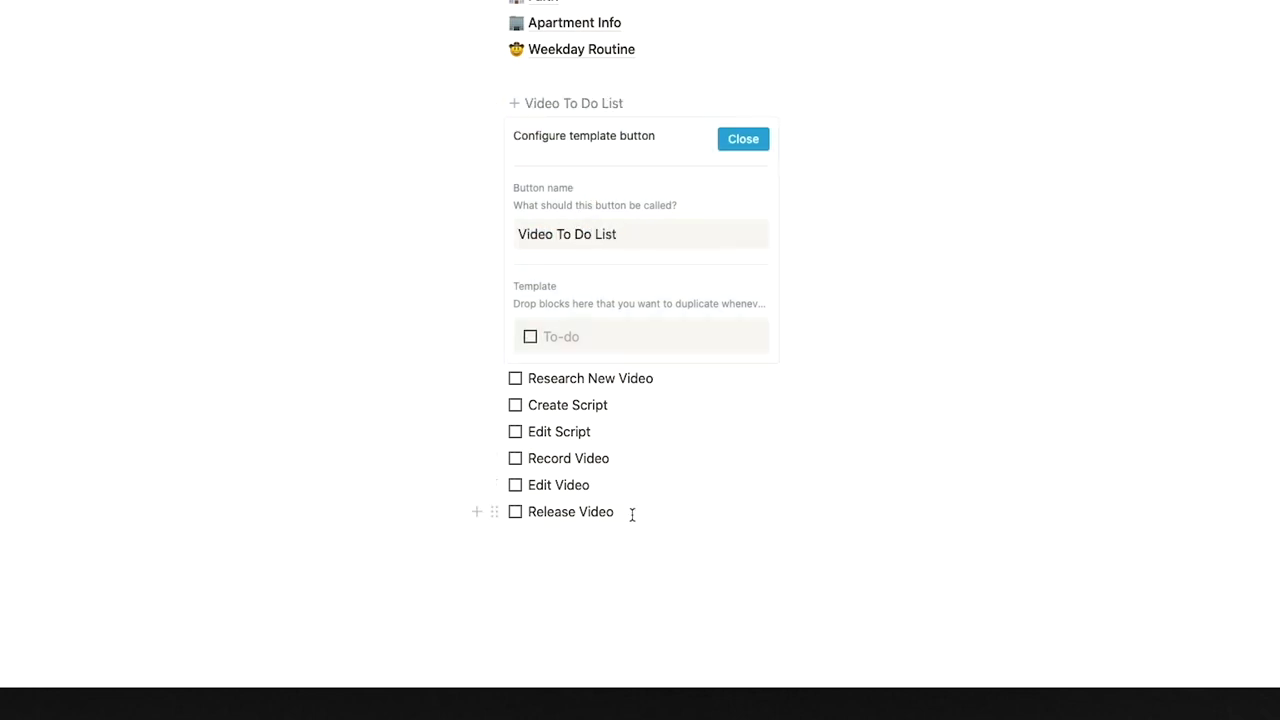
Move the six video tasks into the button's template, then use the button to insert them.
{"action": "left_click_drag", "start_coordinate": [632, 514], "coordinate": [590, 364]}
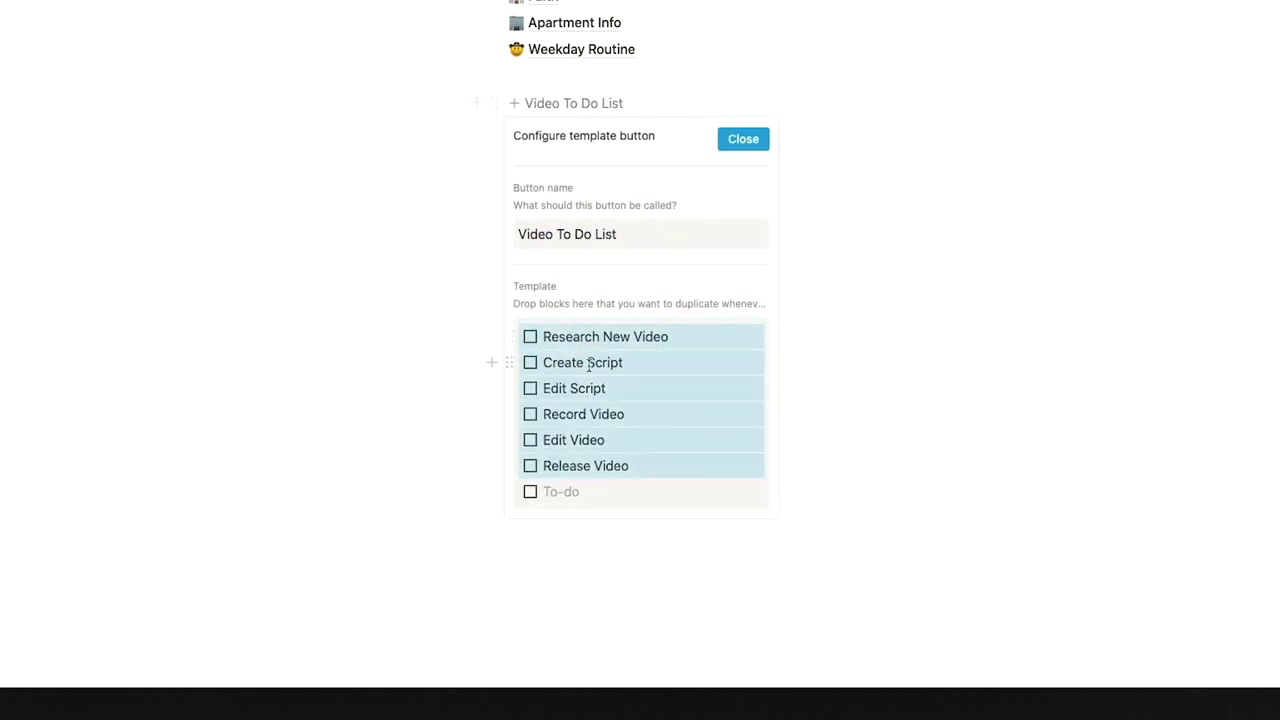
{"action": "key", "text": "BackSpace"}
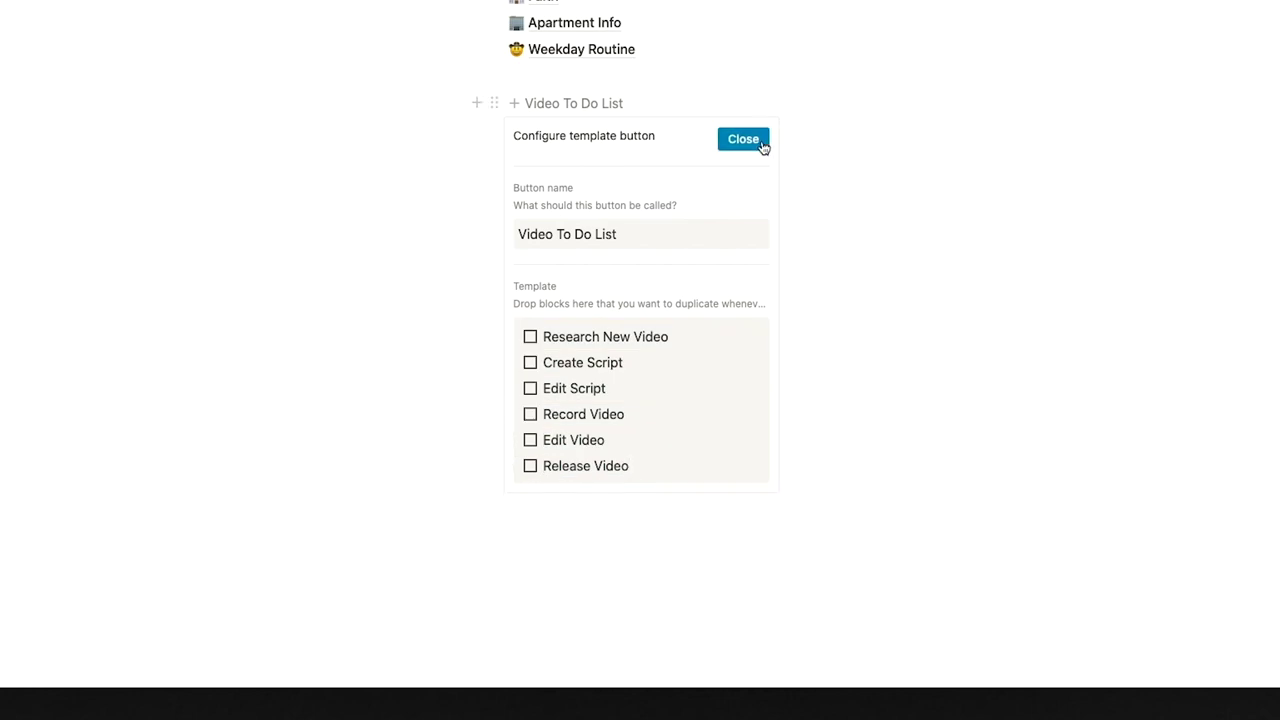
{"action": "left_click", "coordinate": [760, 145]}
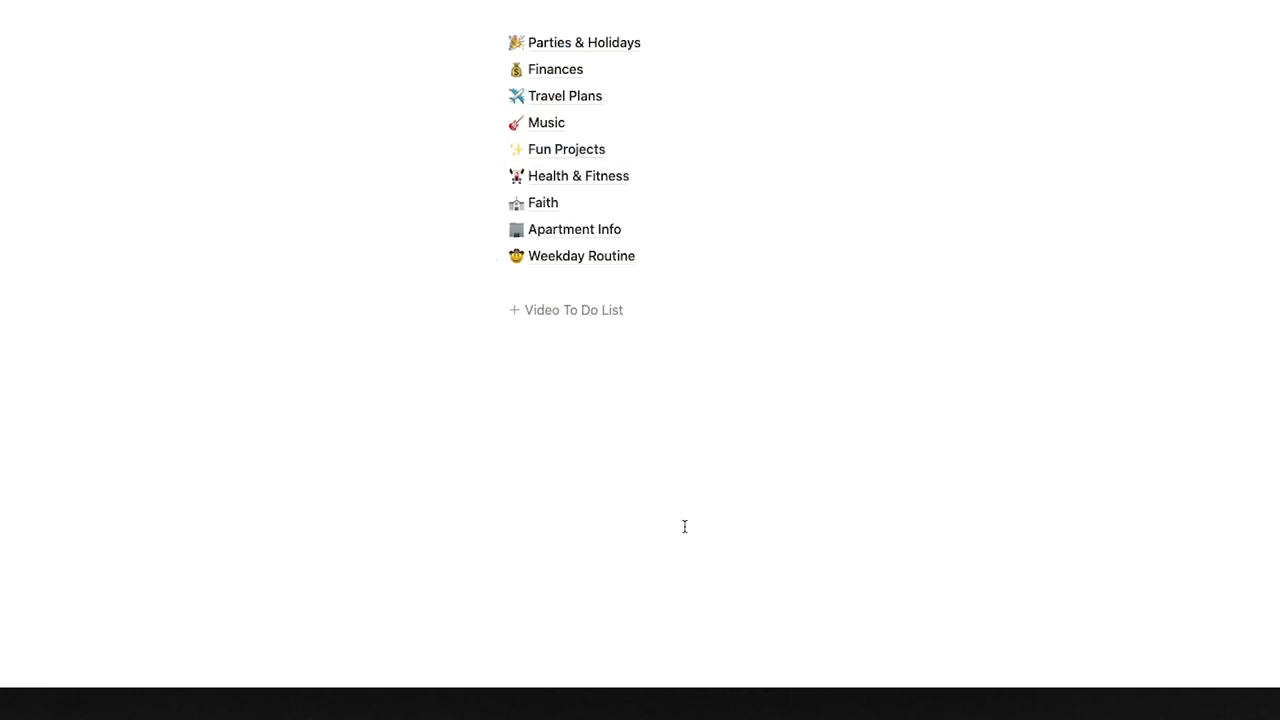
{"action": "left_click", "coordinate": [611, 311]}
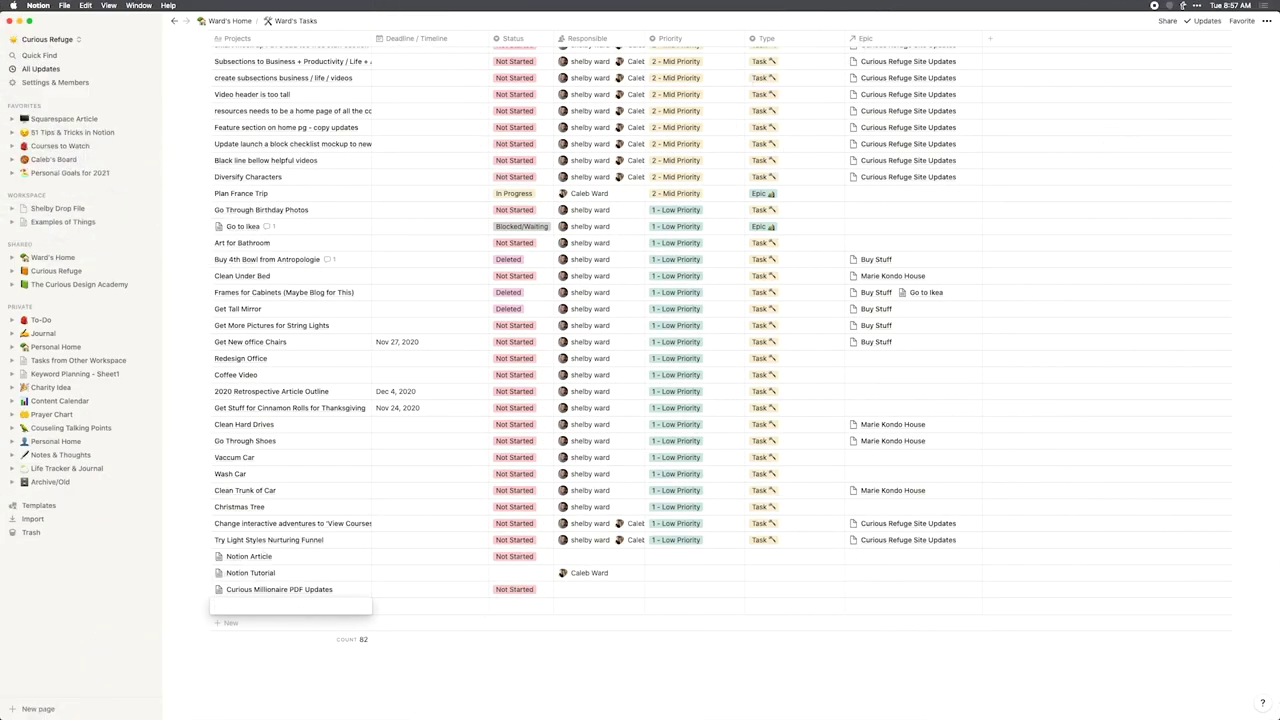
Add an 'Important Task' row to the tasks database and open it.
{"action": "type", "text": "Important Task"}
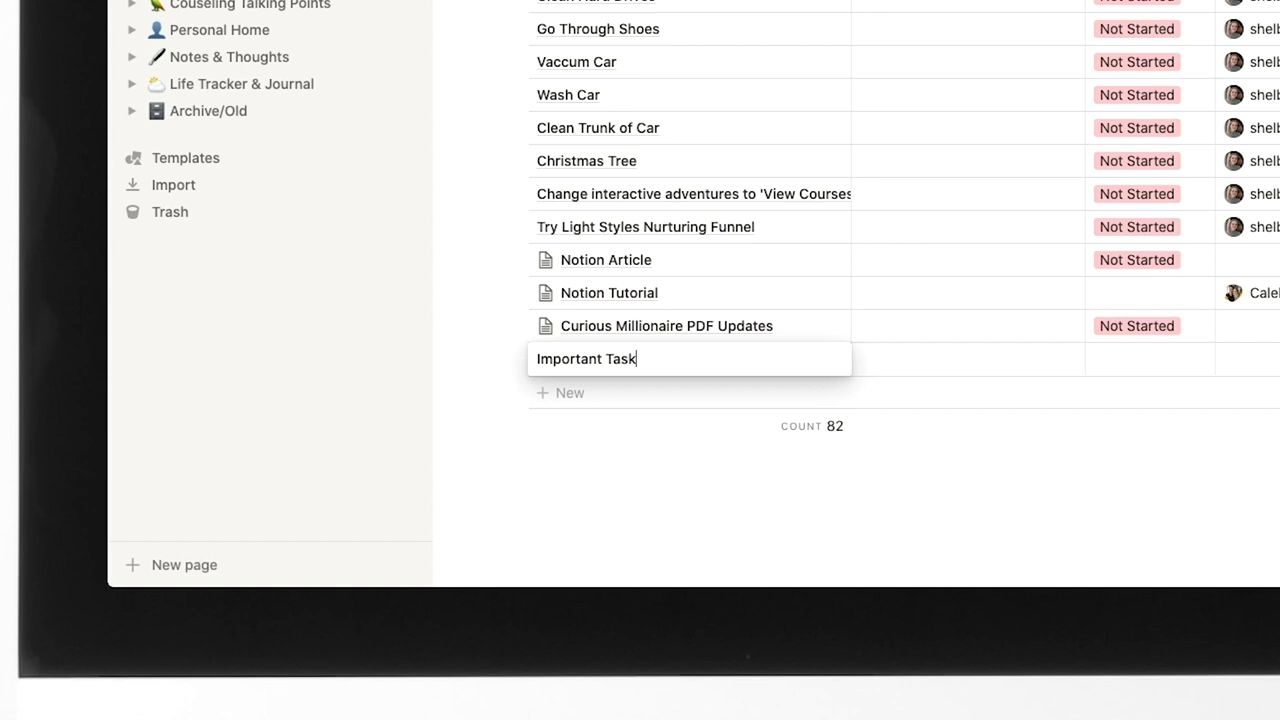
{"action": "key", "text": "Return"}
{"action": "left_click", "coordinate": [810, 360]}
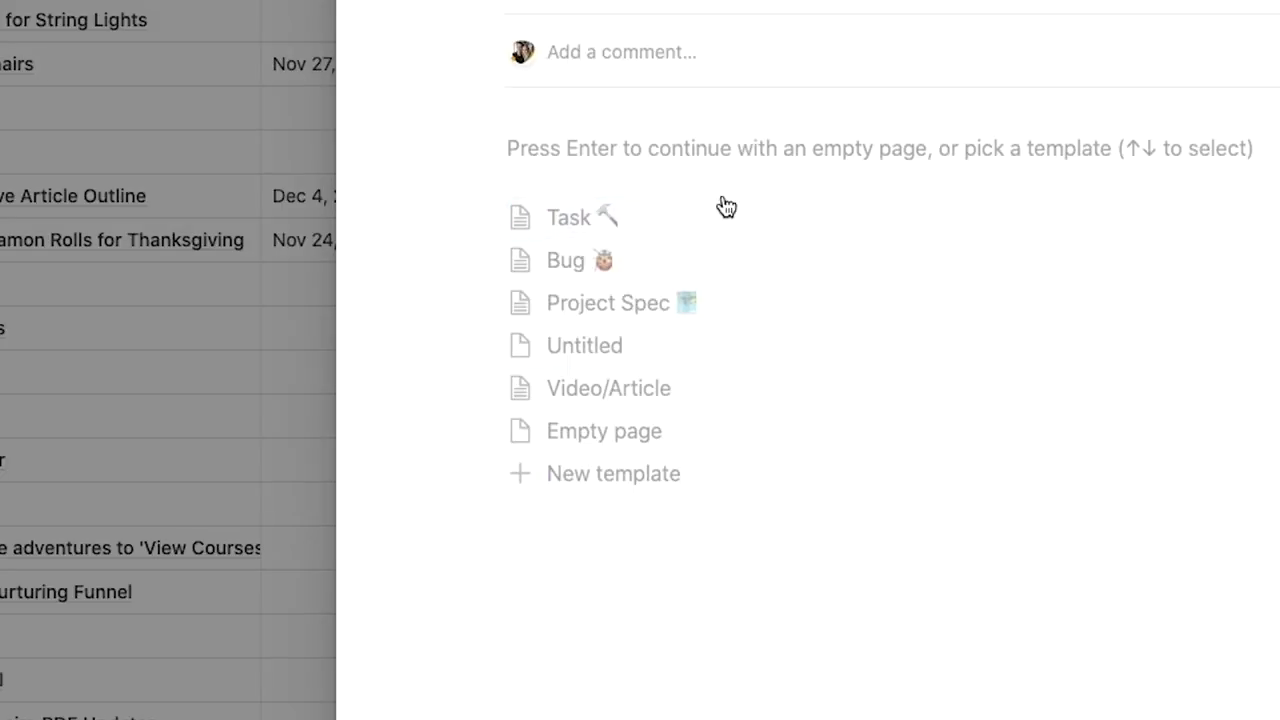
Create a database template named 'Video Tutorial Template' with the video checklist, then reopen Important Task.
{"action": "left_click", "coordinate": [634, 474]}
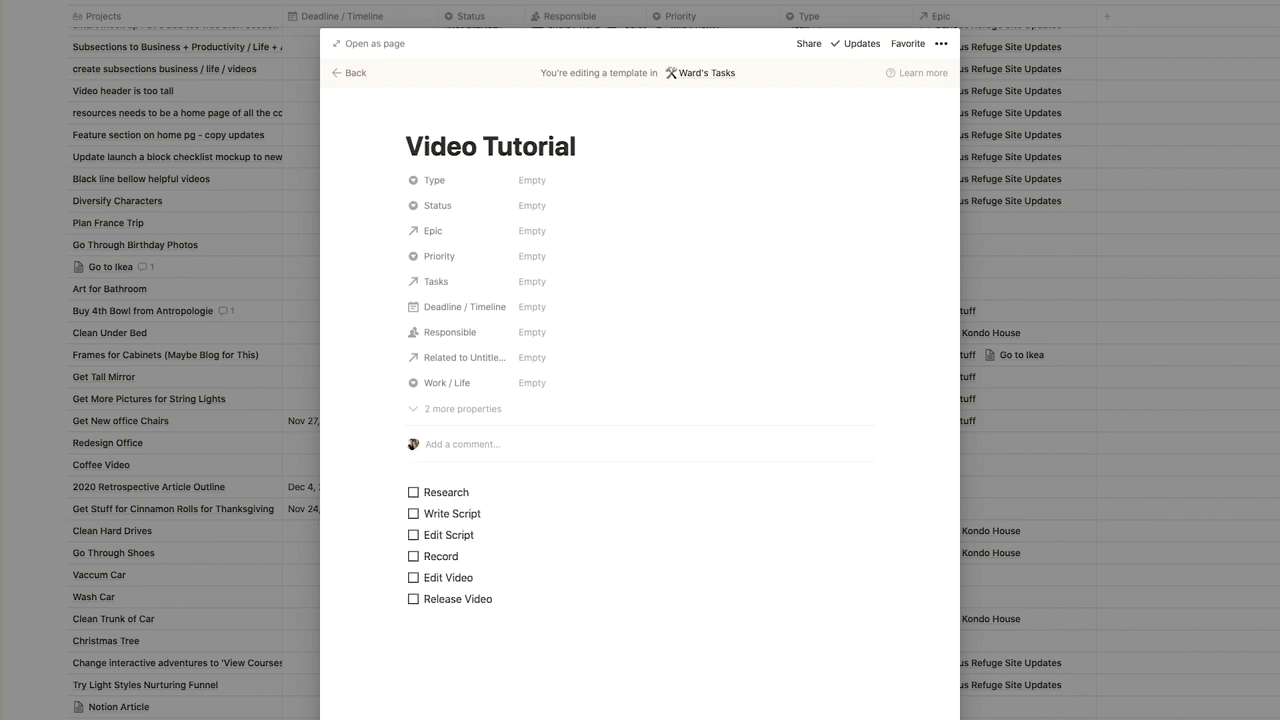
{"action": "left_click", "coordinate": [606, 133]}
{"action": "type", "text": "Template"}
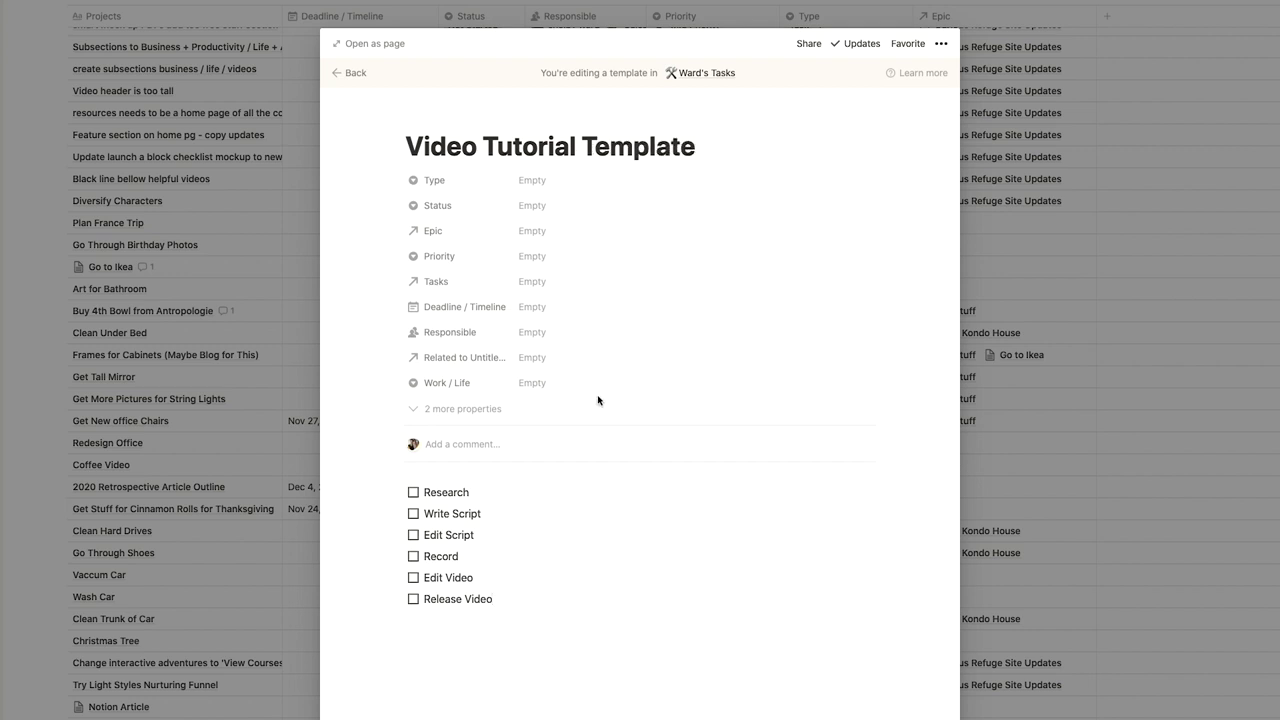
{"action": "key", "text": "Return"}
{"action": "type", "text": "Li"}
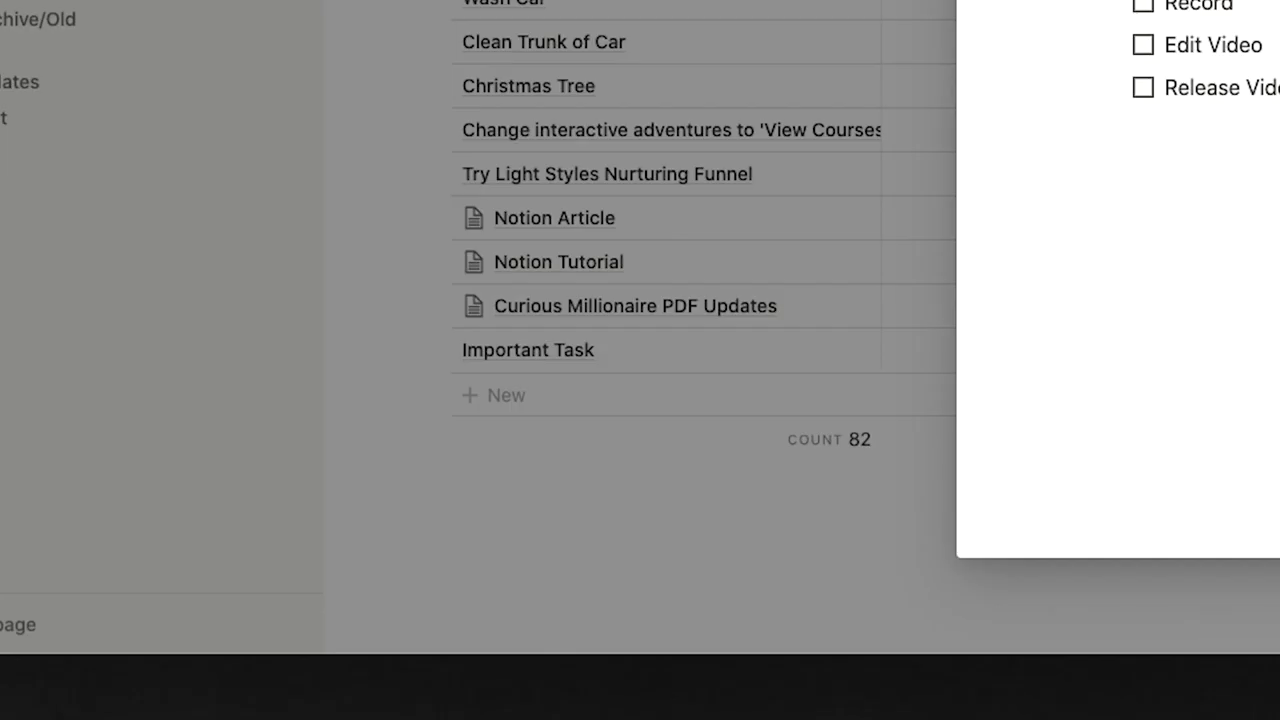
{"action": "key", "text": "Escape"}
{"action": "left_click", "coordinate": [825, 352]}
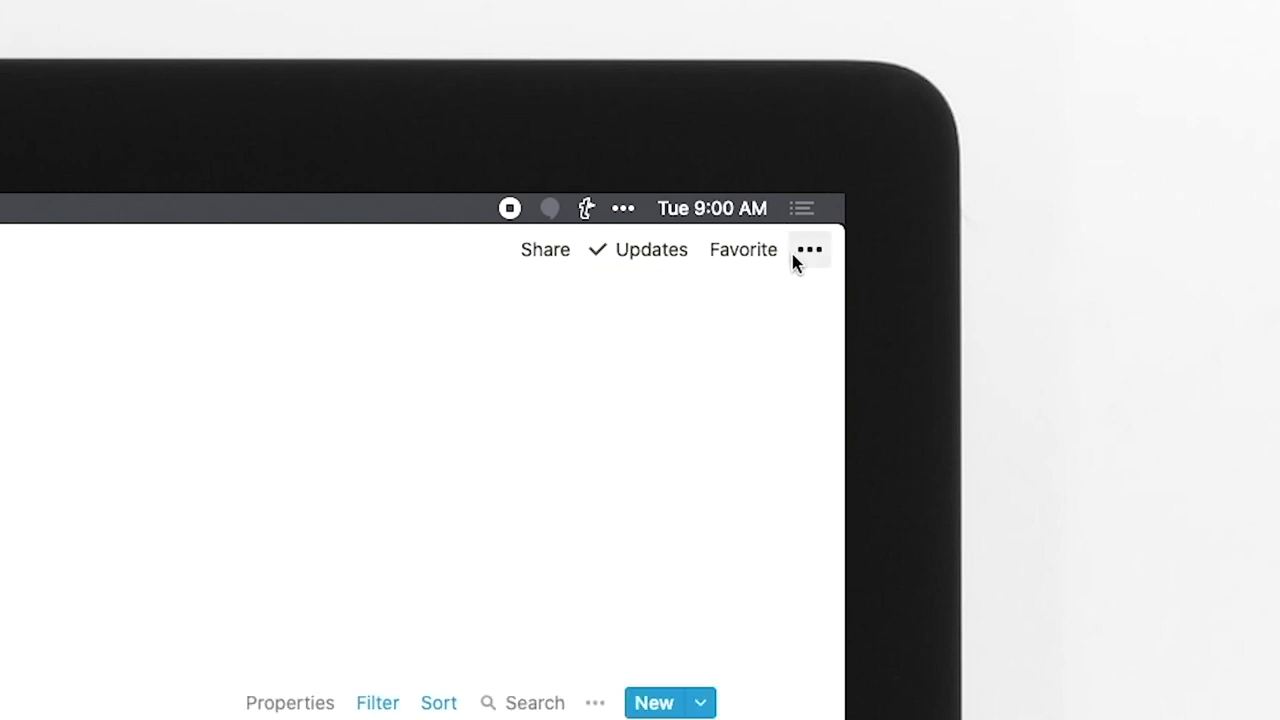
Copy the tasks database link, paste it as a linked database, and filter it to Not Started tasks.
{"action": "left_click", "coordinate": [800, 255]}
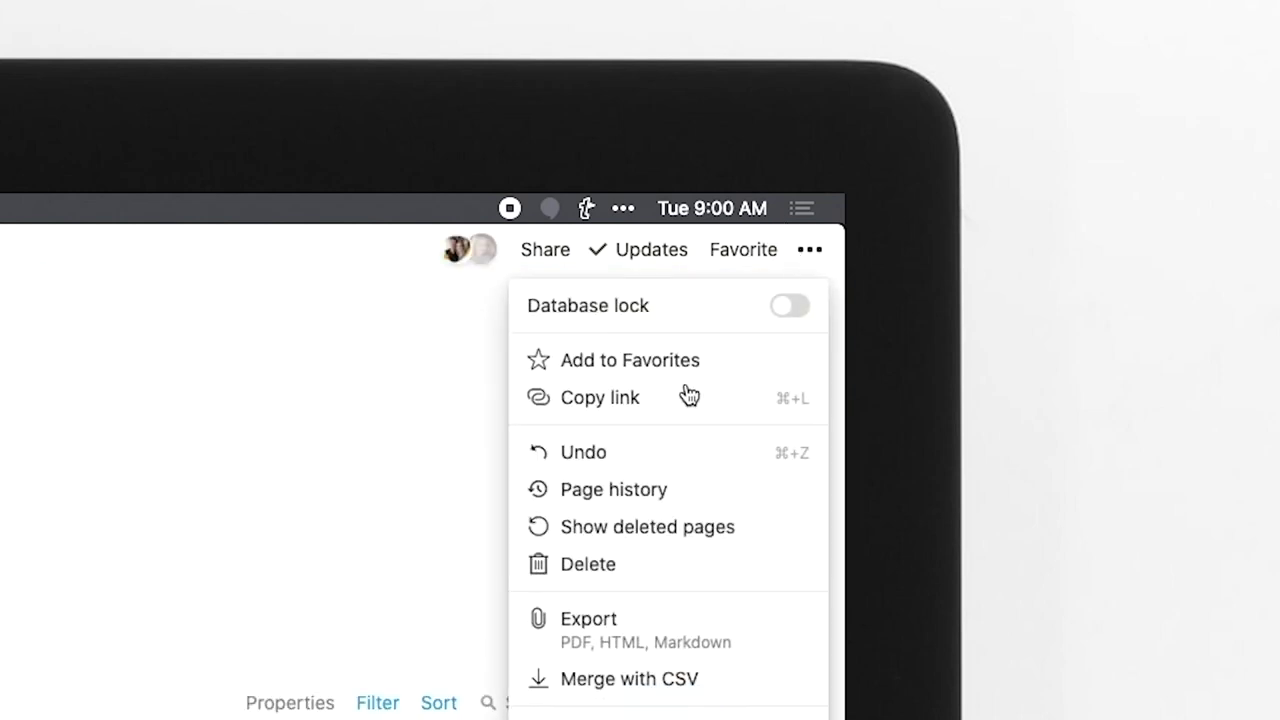
{"action": "left_click", "coordinate": [629, 386]}
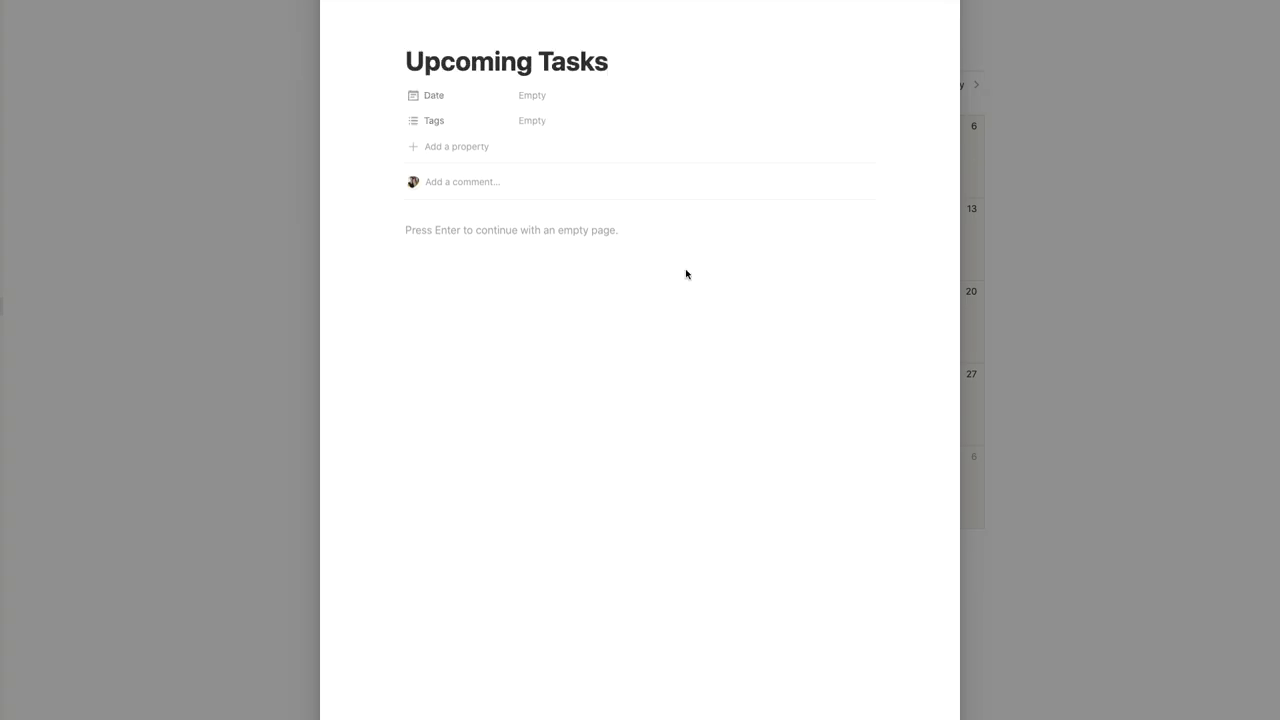
{"action": "key", "text": "ctrl+v"}
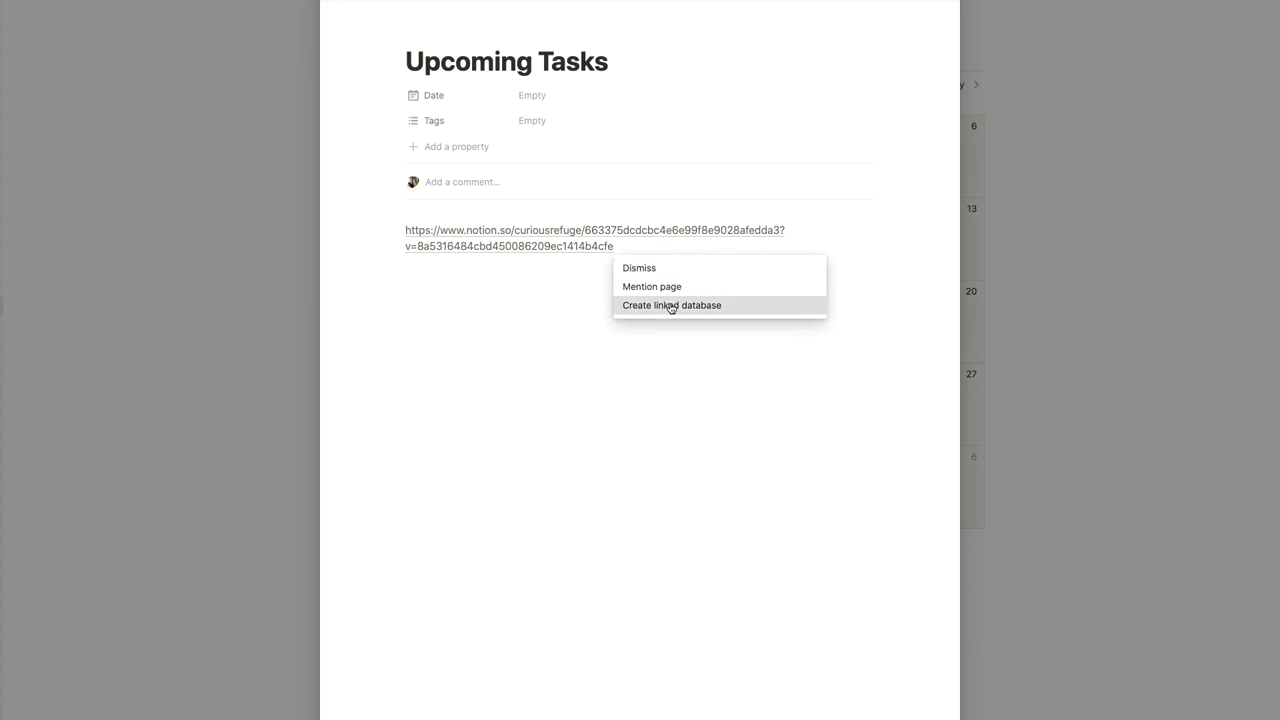
{"action": "left_click", "coordinate": [667, 306]}
{"action": "left_click", "coordinate": [716, 233]}
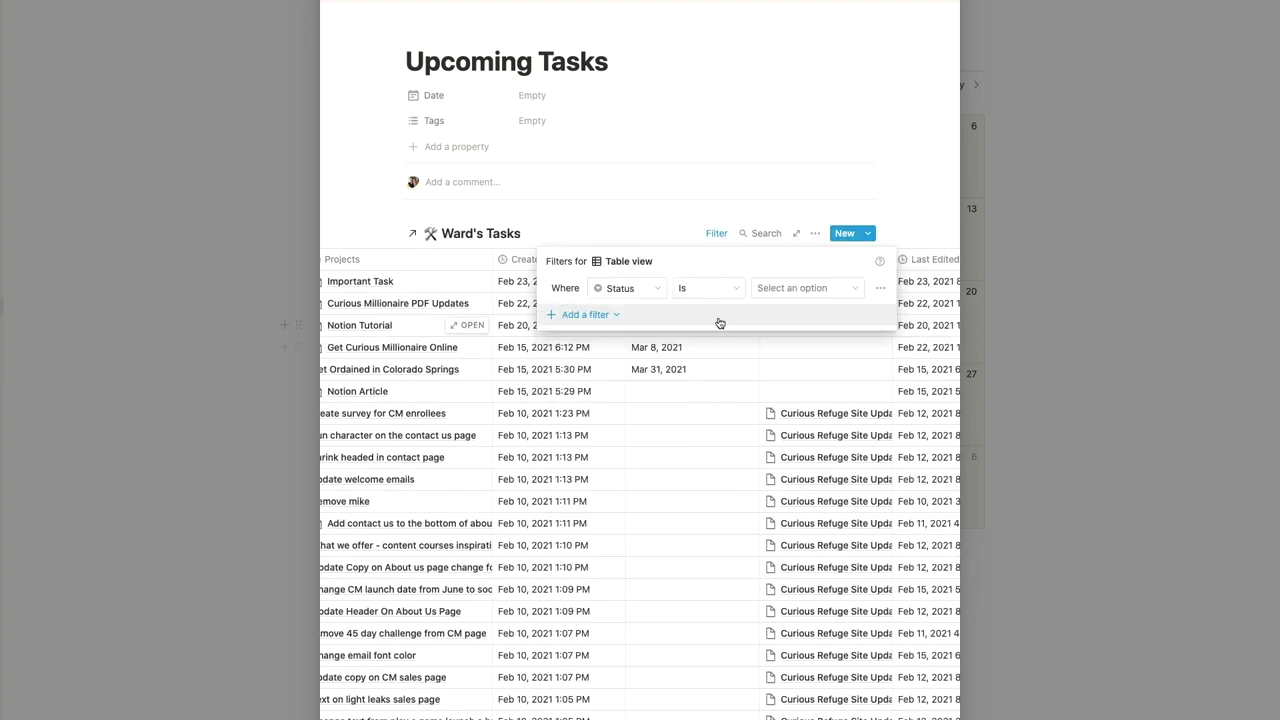
{"action": "left_click", "coordinate": [771, 407]}
{"action": "left_click", "coordinate": [627, 314]}
{"action": "left_click", "coordinate": [634, 417]}
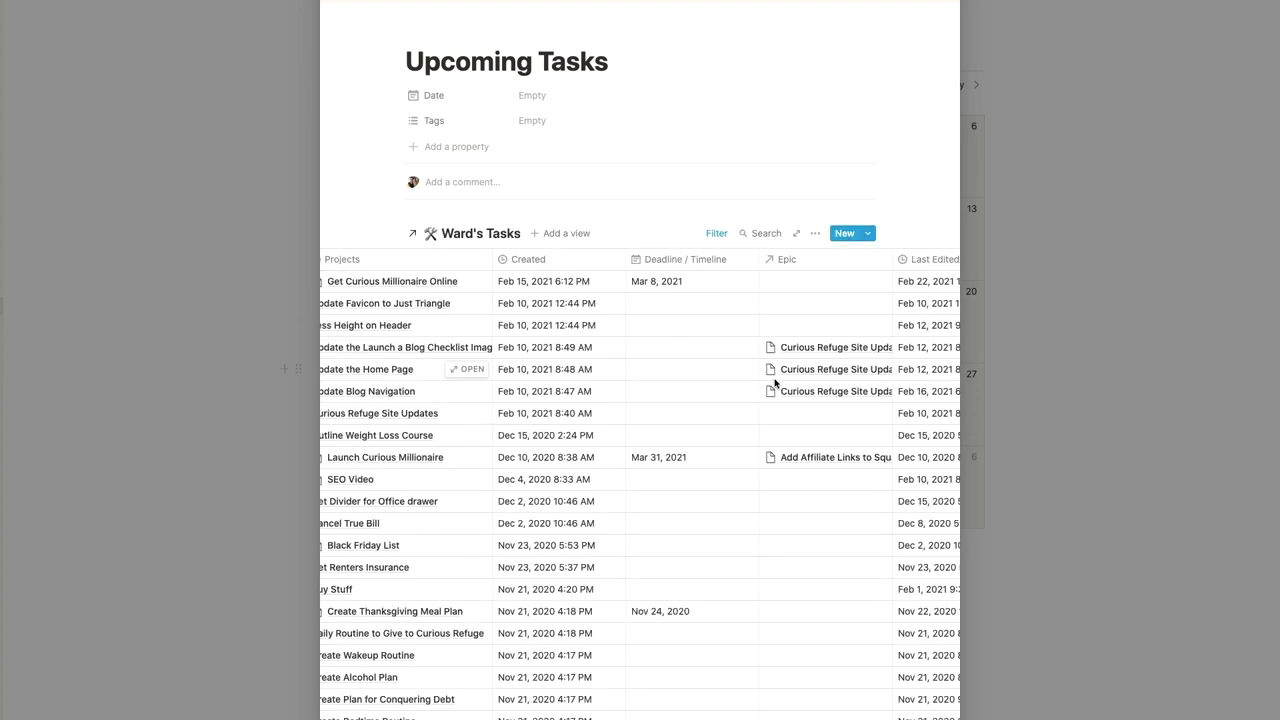
{"action": "scroll", "coordinate": [712, 357], "scroll_direction": "right", "scroll_amount": 5}
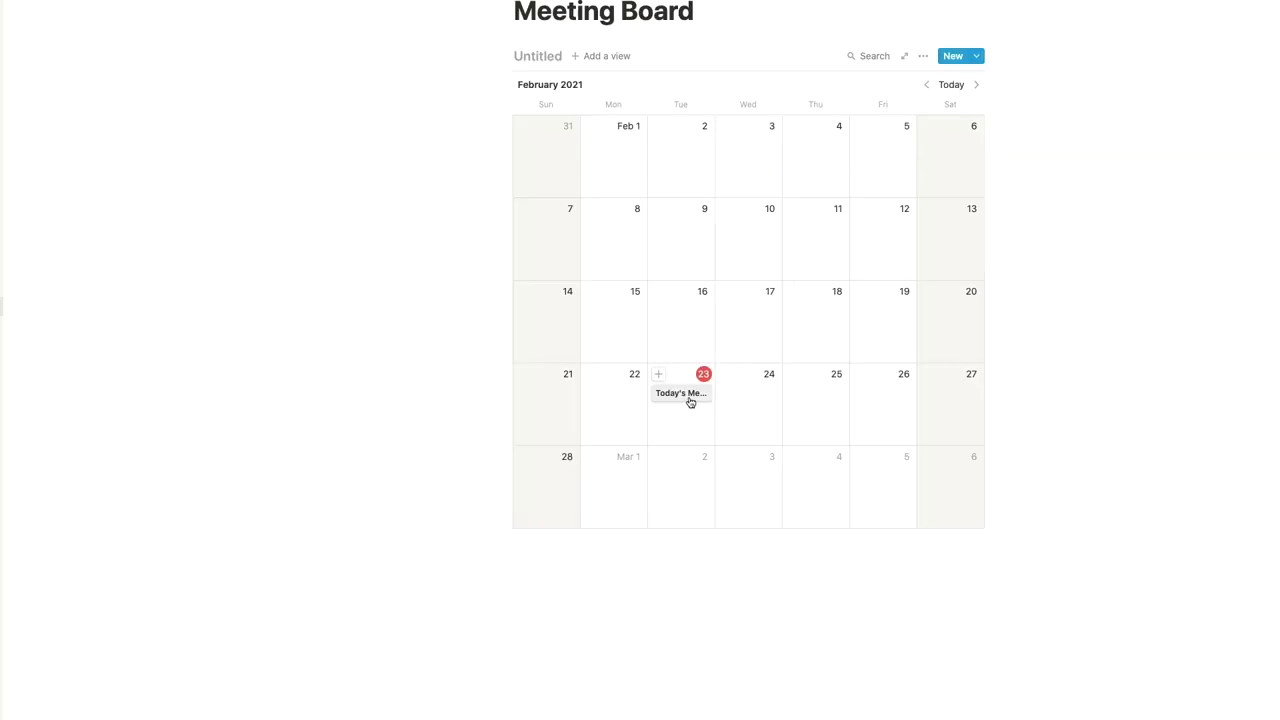
Open Today's Meeting from the calendar and apply the Upcoming Tasks template.
{"action": "left_click", "coordinate": [689, 400]}
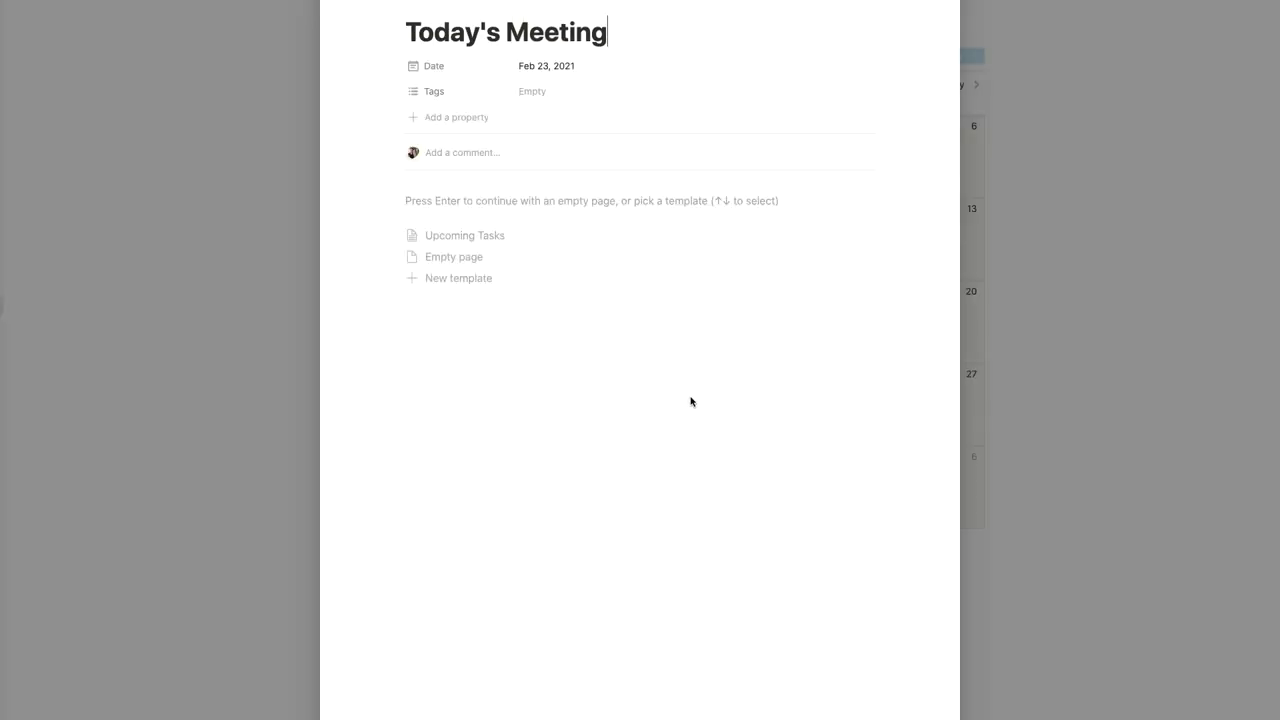
{"action": "left_click", "coordinate": [506, 237]}
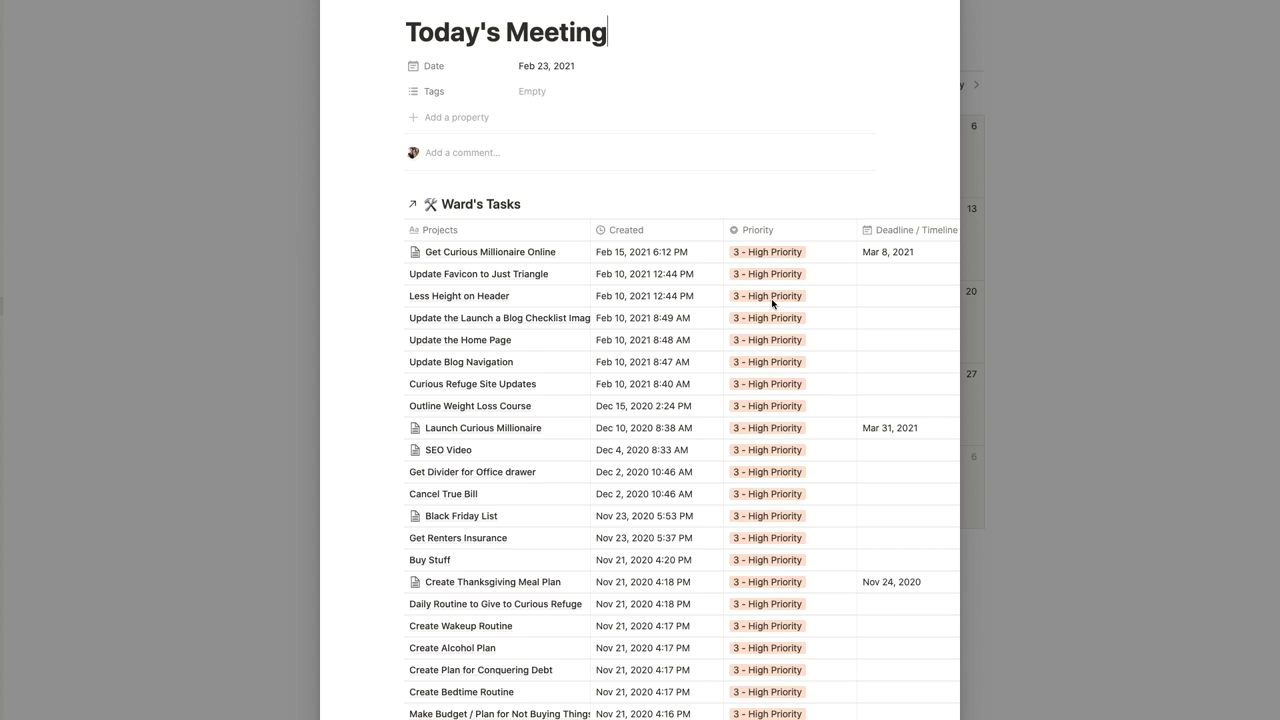
{"action": "scroll", "coordinate": [771, 303], "scroll_direction": "down", "scroll_amount": 5}
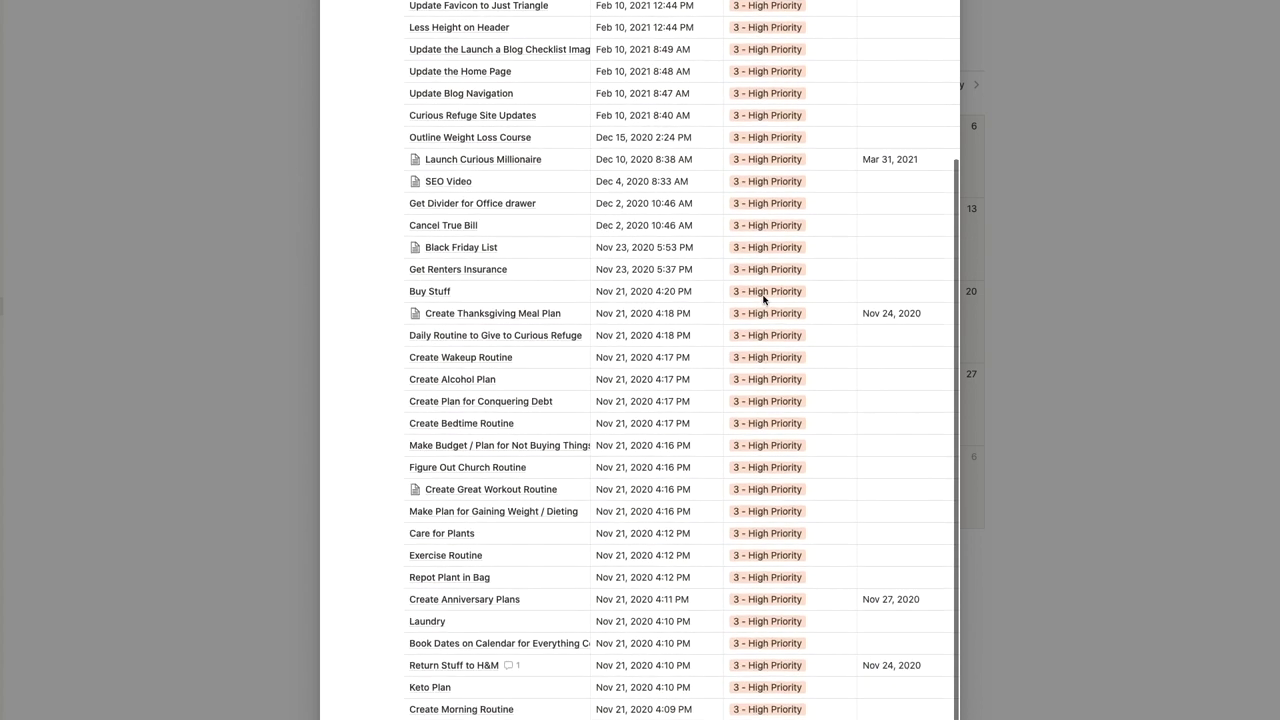
{"action": "scroll", "coordinate": [763, 300], "scroll_direction": "up", "scroll_amount": 5}
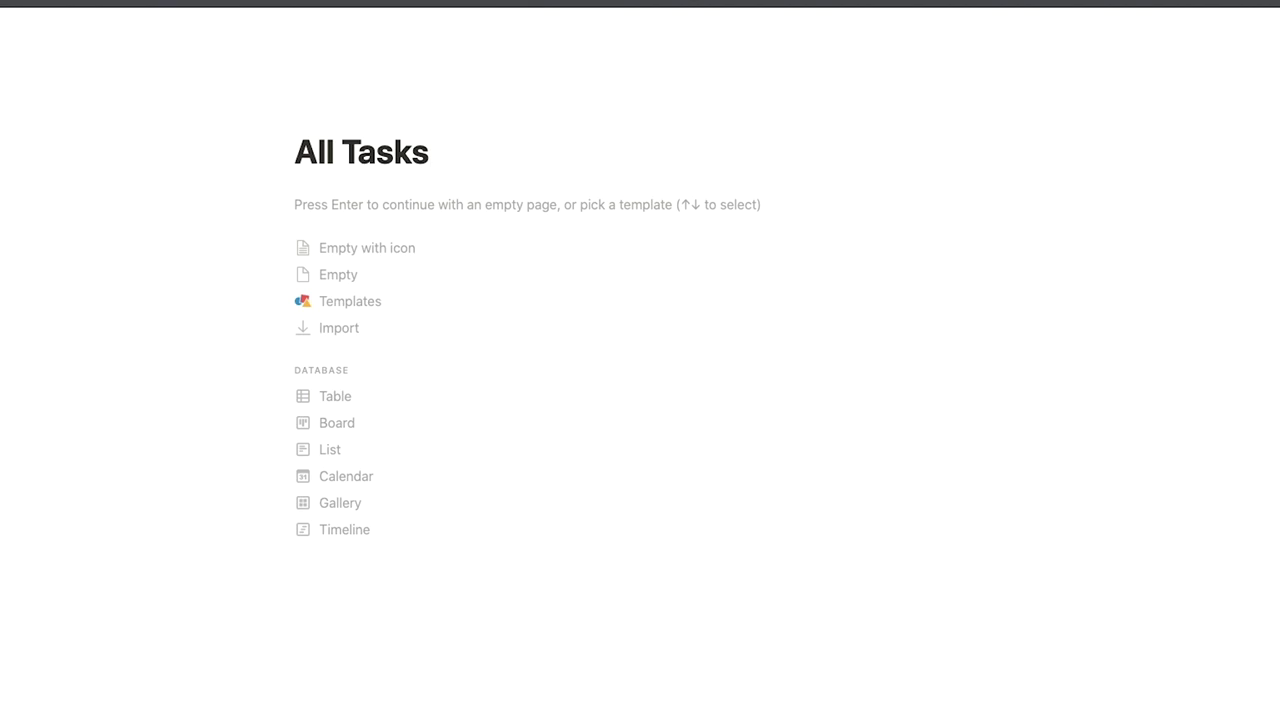
Insert an inline table with /inline and make its second column a Select property.
{"action": "key", "text": "Return"}
{"action": "type", "text": "/inlin"}
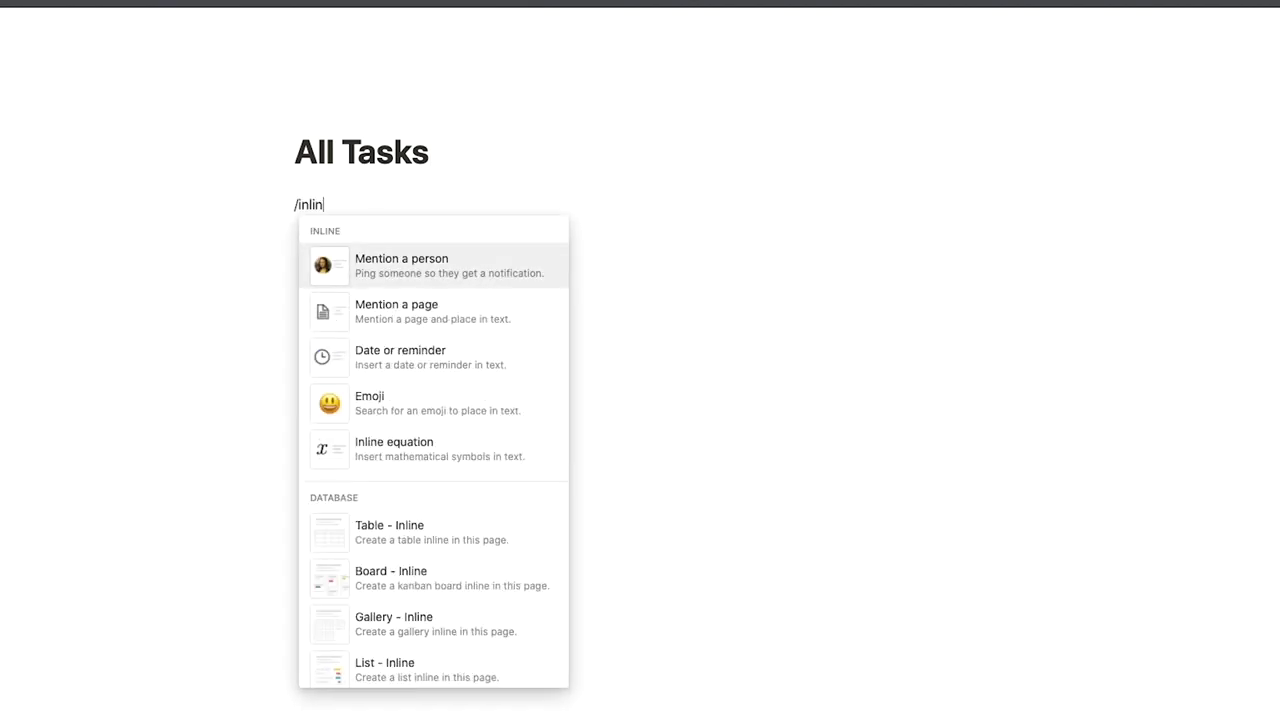
{"action": "type", "text": "e"}
{"action": "key", "text": "Down"}
{"action": "key", "text": "Down"}
{"action": "key", "text": "Down"}
{"action": "key", "text": "Down"}
{"action": "key", "text": "Down"}
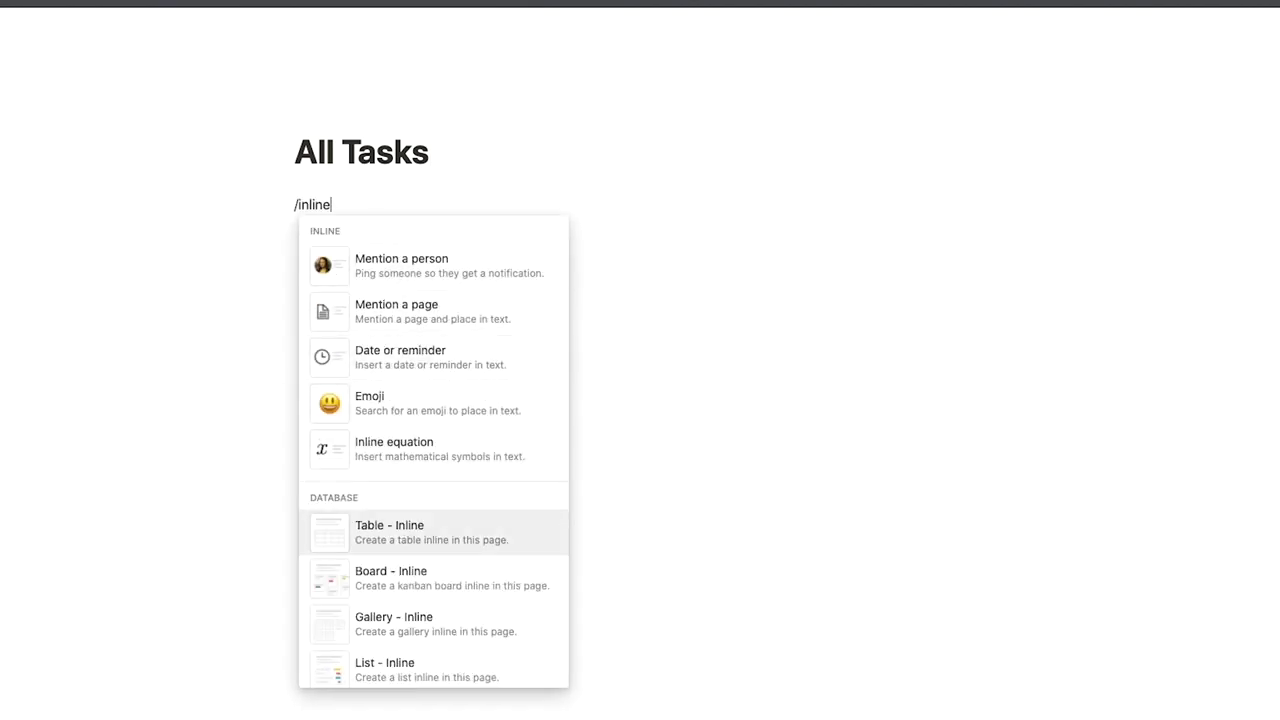
{"action": "key", "text": "Return"}
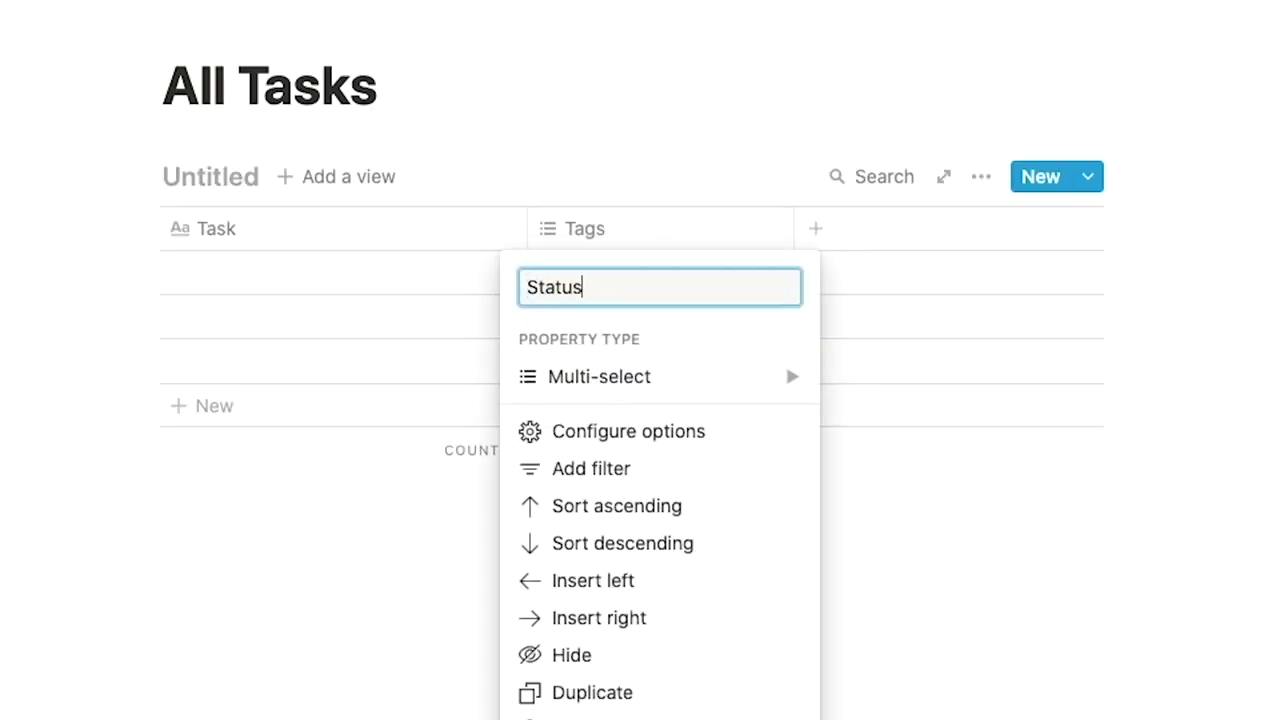
{"action": "left_click", "coordinate": [785, 362]}
{"action": "left_click", "coordinate": [866, 209]}
Enter the statuses Not Started, In Progress, Complete, Blocked/Waiting, Deleted and Quality Check in six rows.
{"action": "left_click", "coordinate": [689, 271]}
{"action": "type", "text": "Not "}
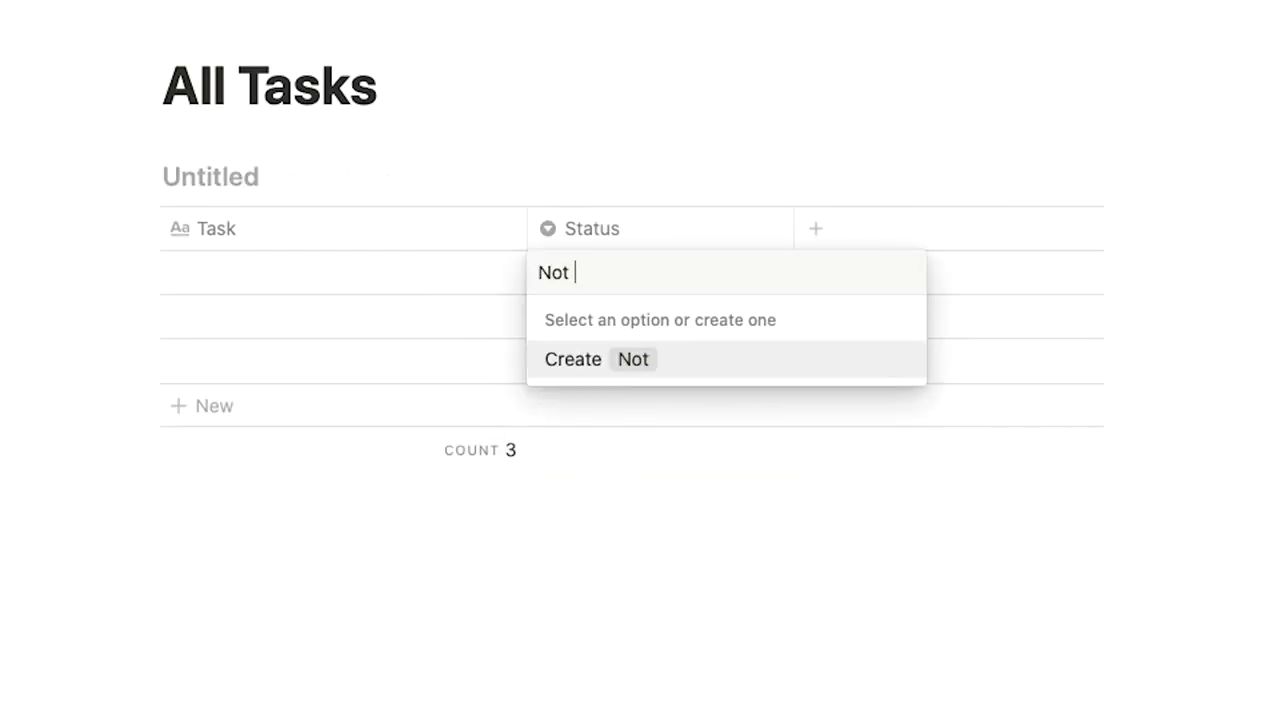
{"action": "type", "text": "Started"}
{"action": "key", "text": "Return"}
{"action": "type", "text": "In Progress"}
{"action": "key", "text": "Return"}
{"action": "type", "text": "Complet"}
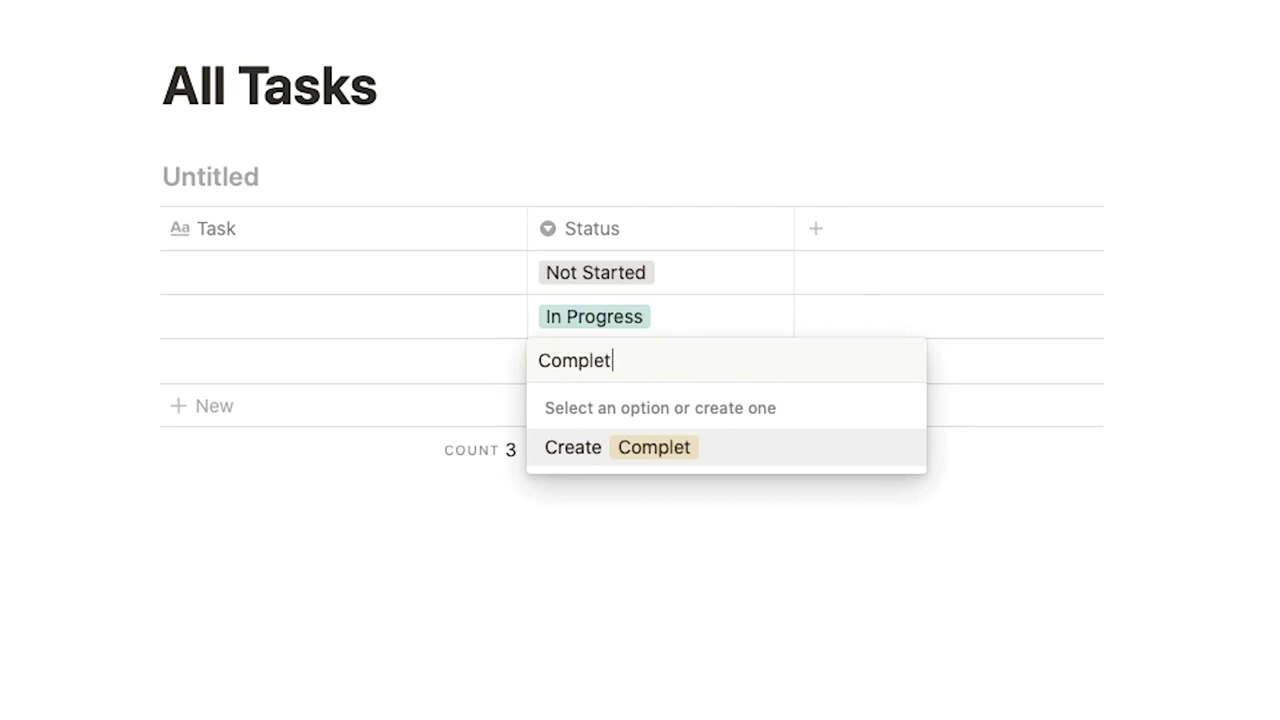
{"action": "type", "text": "e"}
{"action": "key", "text": "Return"}
{"action": "type", "text": "Blocked/Waiting"}
{"action": "key", "text": "Return"}
{"action": "type", "text": "Dele"}
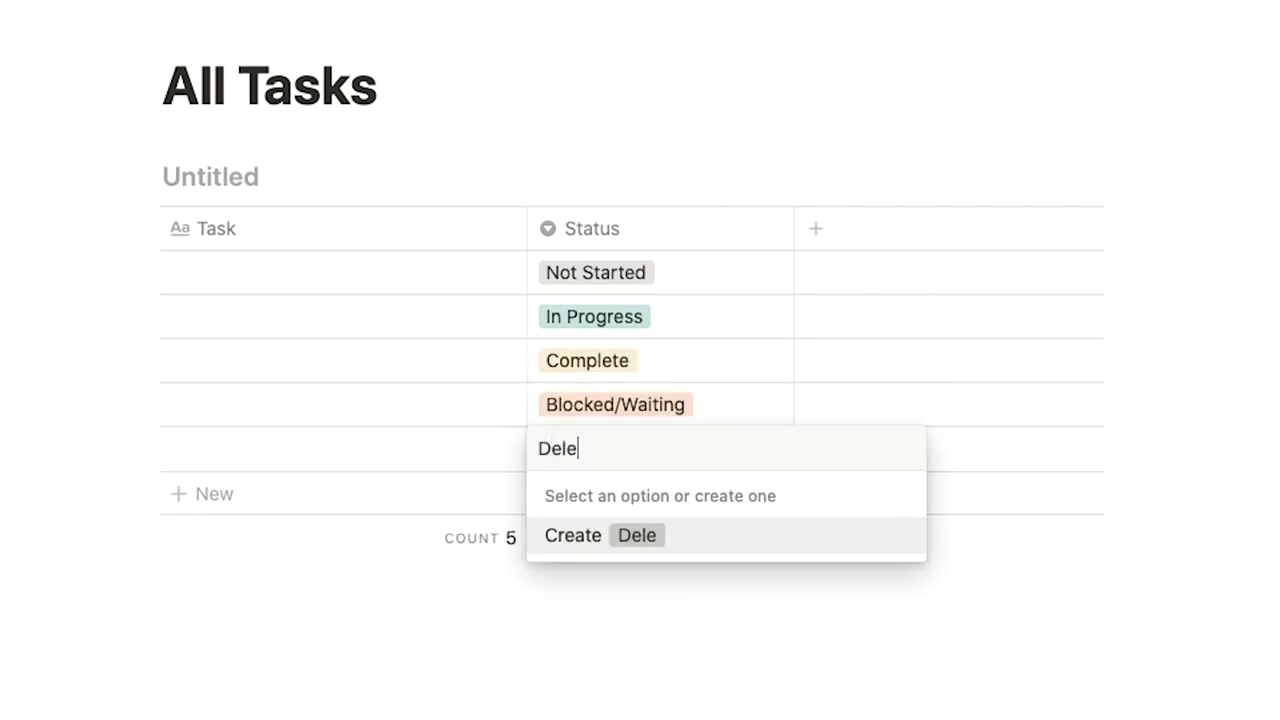
{"action": "type", "text": "ted"}
{"action": "key", "text": "Return"}
{"action": "type", "text": "Quality Check"}
{"action": "key", "text": "Return"}
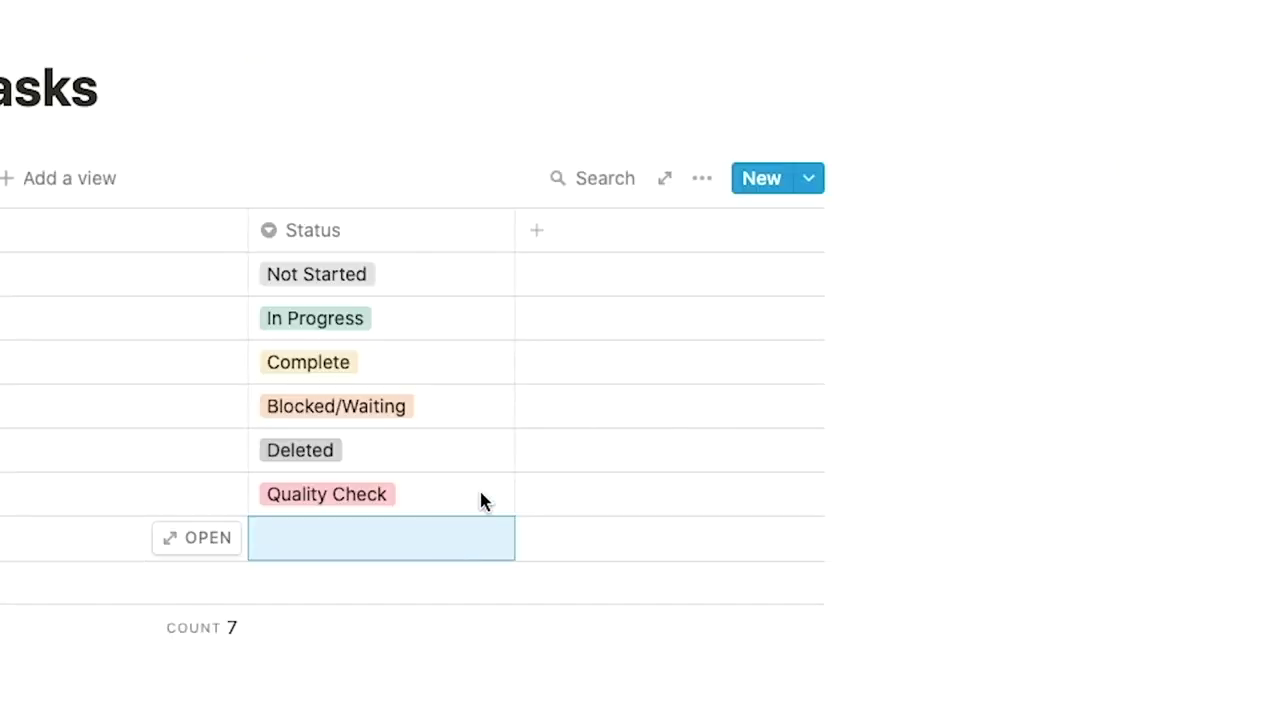
Add a Date column named 'Date/Timeline'.
{"action": "left_click", "coordinate": [574, 247]}
{"action": "mouse_move", "coordinate": [734, 397]}
{"action": "left_click", "coordinate": [931, 289]}
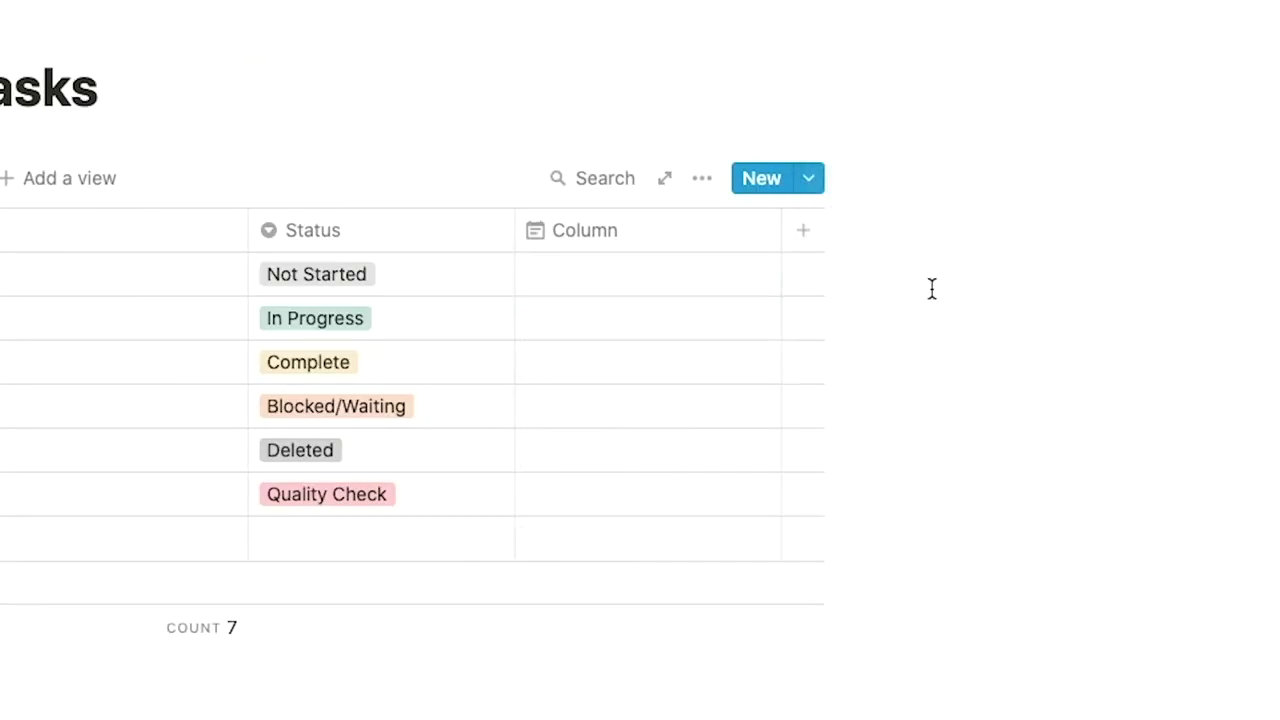
{"action": "type", "text": "Date/Timeline"}
{"action": "key", "text": "Return"}
Add a Select column named 'Priority'.
{"action": "left_click", "coordinate": [803, 230]}
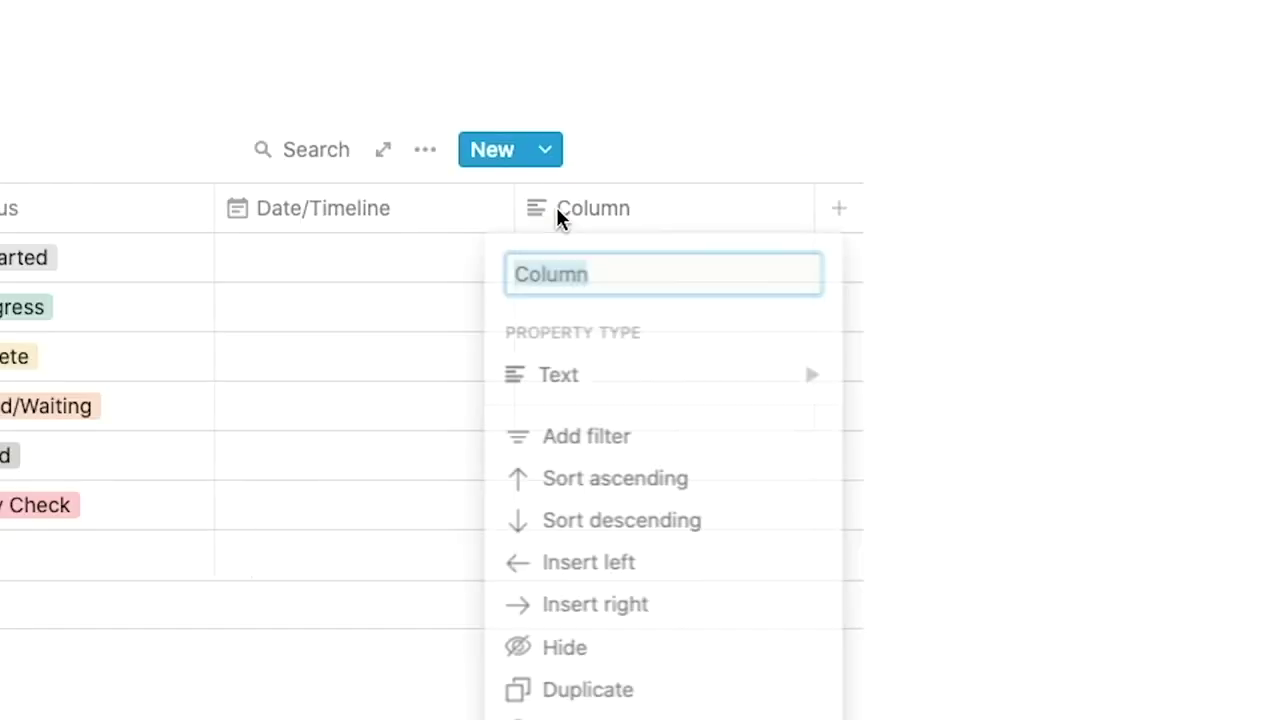
{"action": "mouse_move", "coordinate": [857, 377]}
{"action": "left_click", "coordinate": [928, 187]}
{"action": "left_click", "coordinate": [593, 208]}
{"action": "type", "text": "Priority"}
{"action": "key", "text": "Return"}
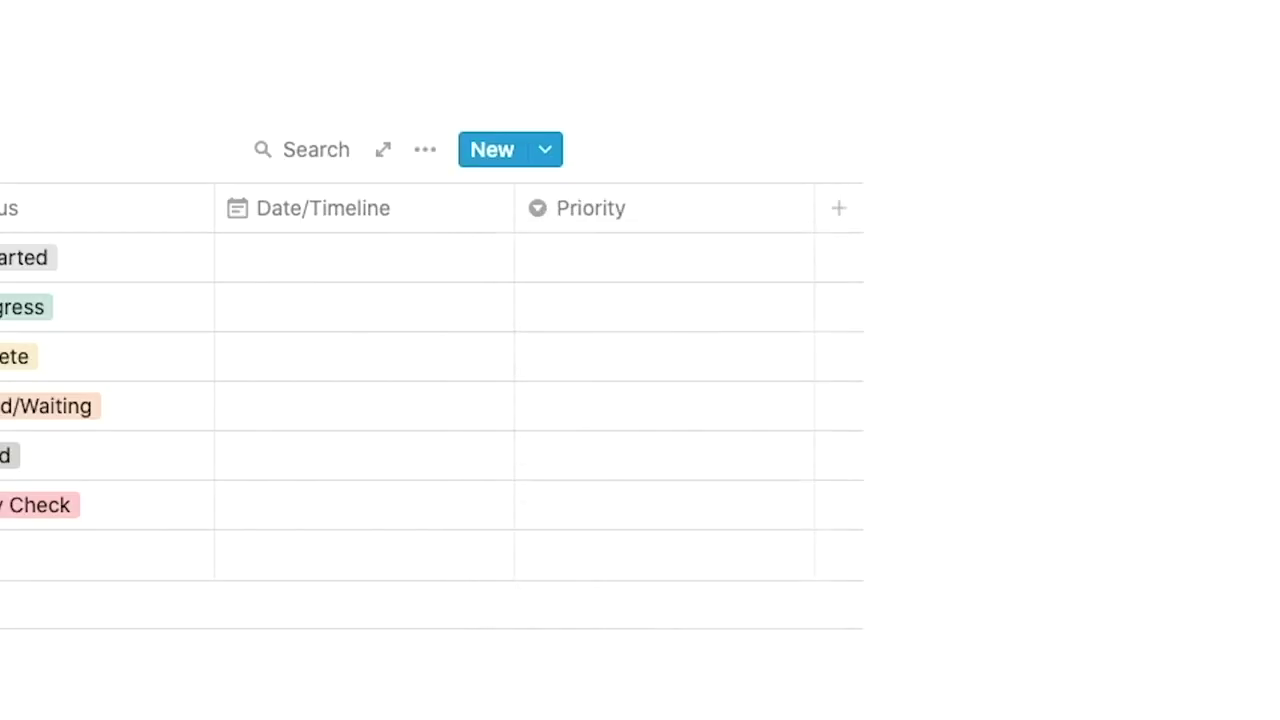
Fill Priority with 1 - Low Priority, 2 - Medium Priority, 3 - High Priority, 4 - Fire/Communication, 5 - 5 Minute Fix.
{"action": "left_click", "coordinate": [660, 257]}
{"action": "type", "text": "1 - Low Prioriority"}
{"action": "key", "text": "Return"}
{"action": "left_click", "coordinate": [660, 307]}
{"action": "type", "text": "2 "}
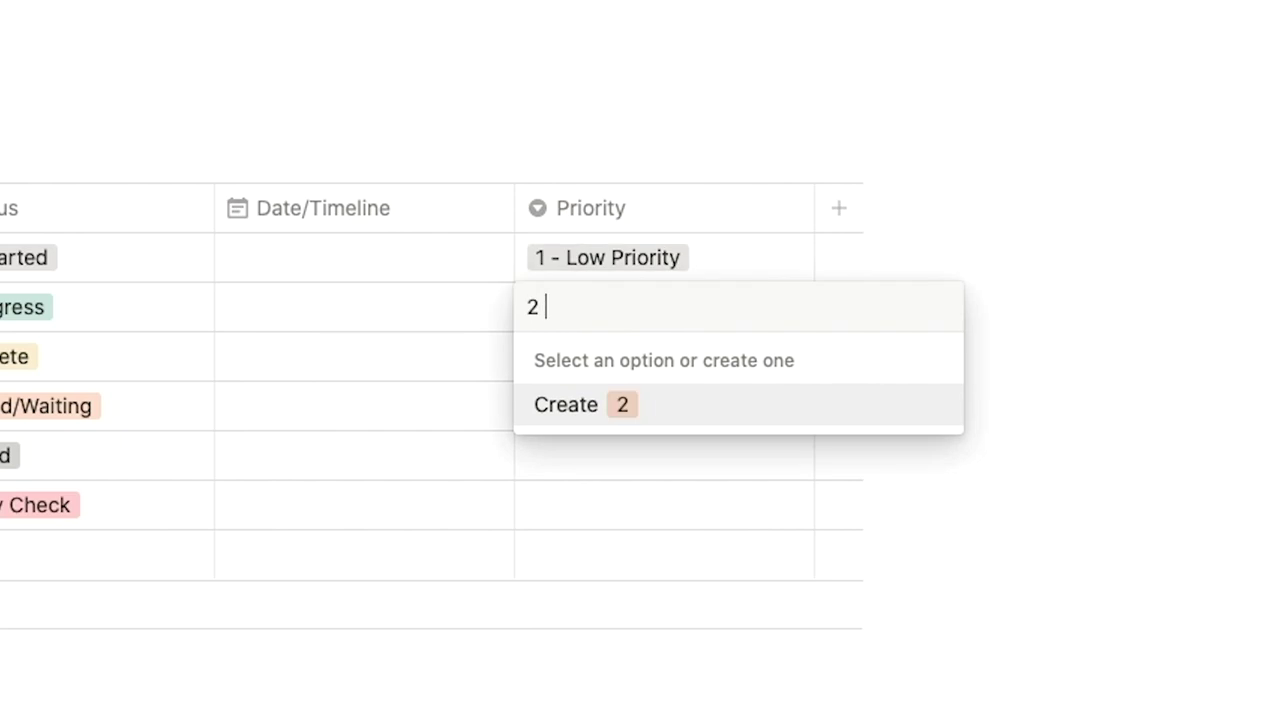
{"action": "type", "text": "- Medium Priority"}
{"action": "key", "text": "Return"}
{"action": "left_click", "coordinate": [664, 356]}
{"action": "type", "text": "3 - High"}
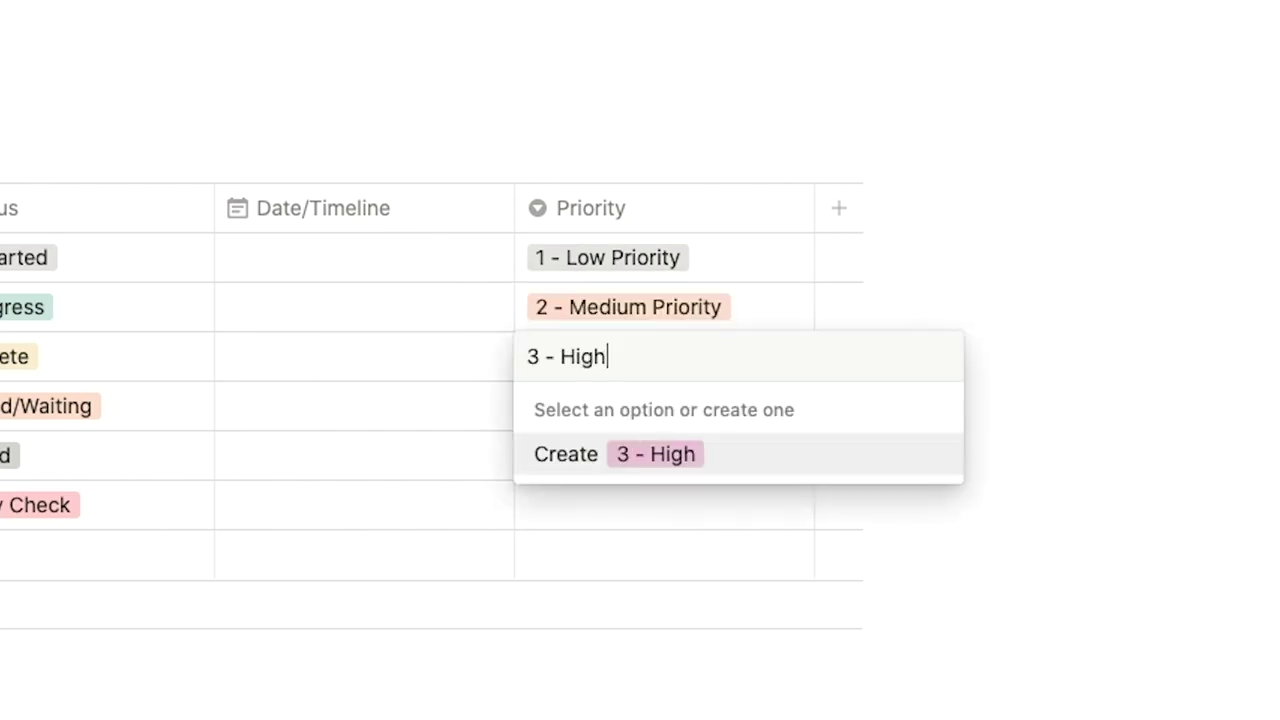
{"action": "type", "text": " Priority"}
{"action": "key", "text": "Return"}
{"action": "left_click", "coordinate": [664, 405]}
{"action": "type", "text": "4 -"}
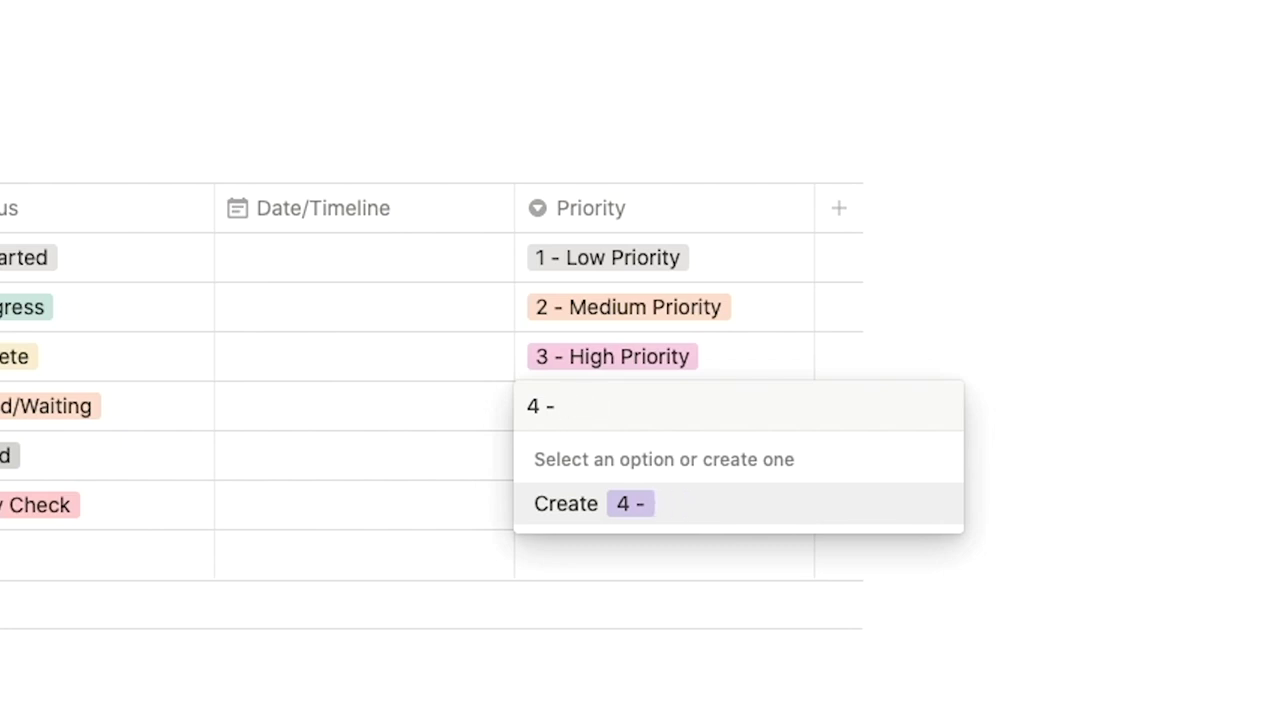
{"action": "type", "text": " Fire/Communication"}
{"action": "key", "text": "Return"}
{"action": "left_click", "coordinate": [664, 455]}
{"action": "type", "text": "5 "}
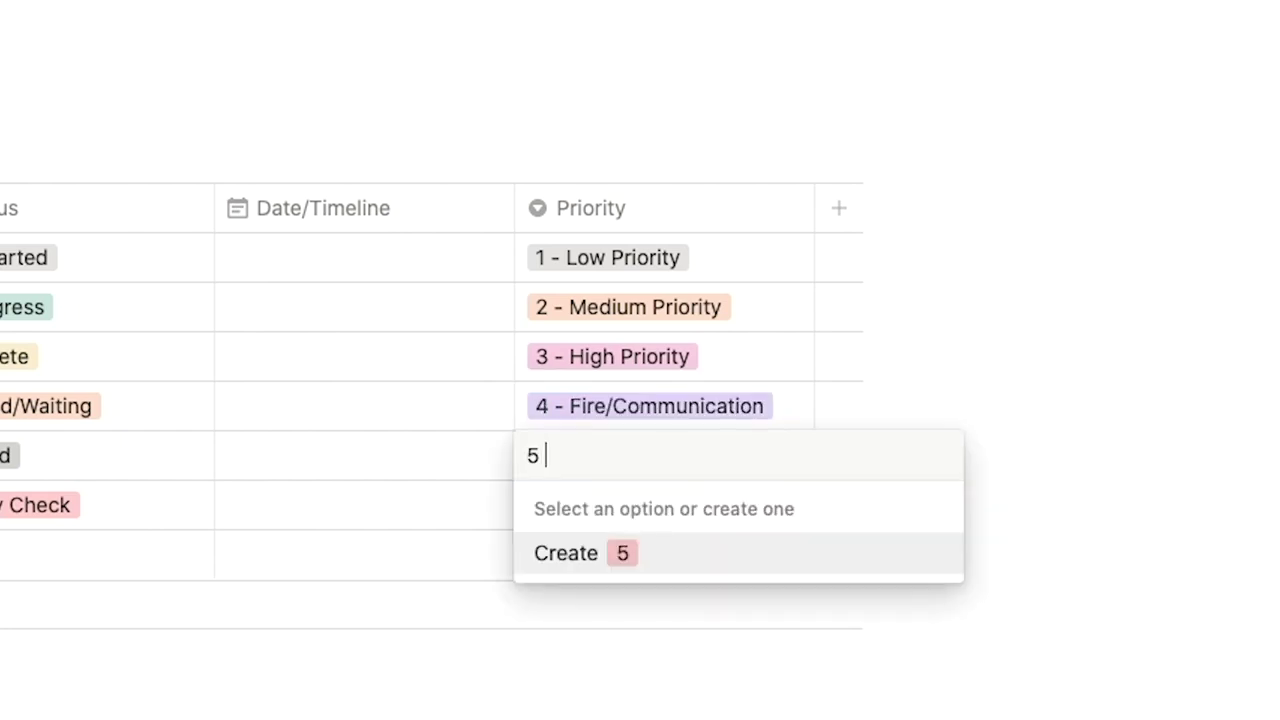
{"action": "type", "text": "- 5 Minute Fix"}
{"action": "key", "text": "Return"}
{"action": "left_click", "coordinate": [664, 504]}
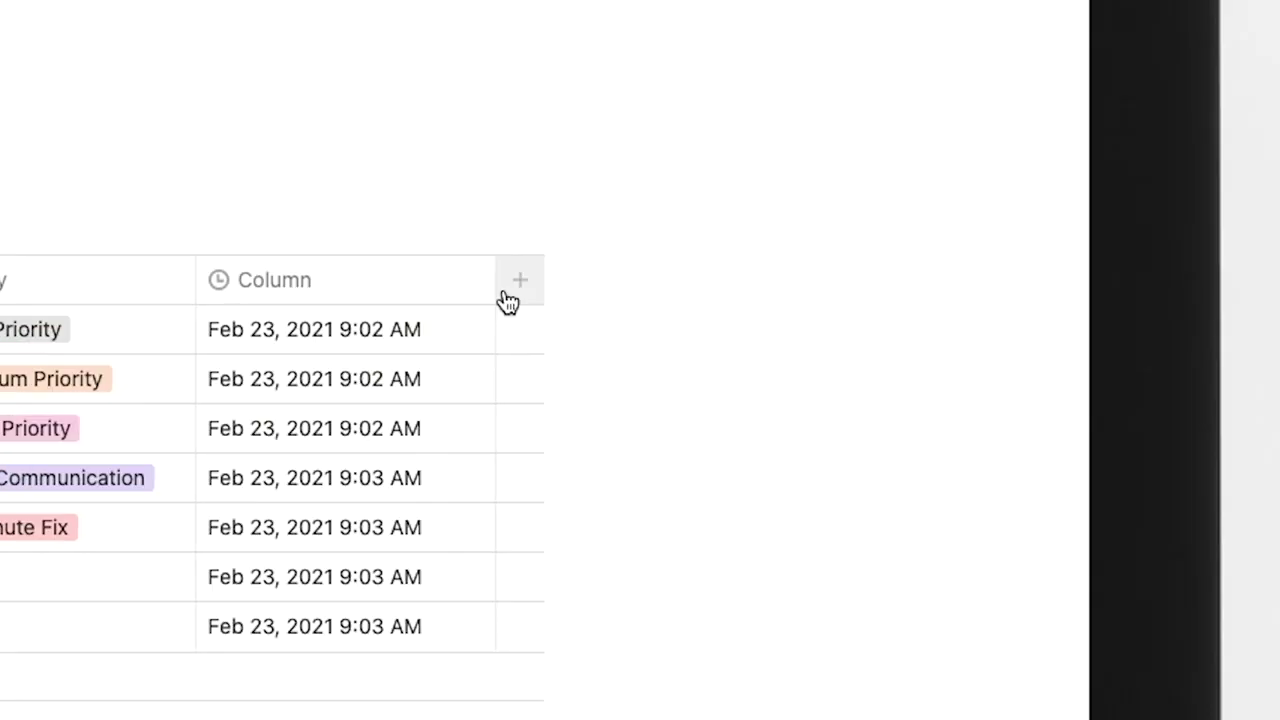
Add a Person column named 'Responsible'.
{"action": "left_click", "coordinate": [508, 302]}
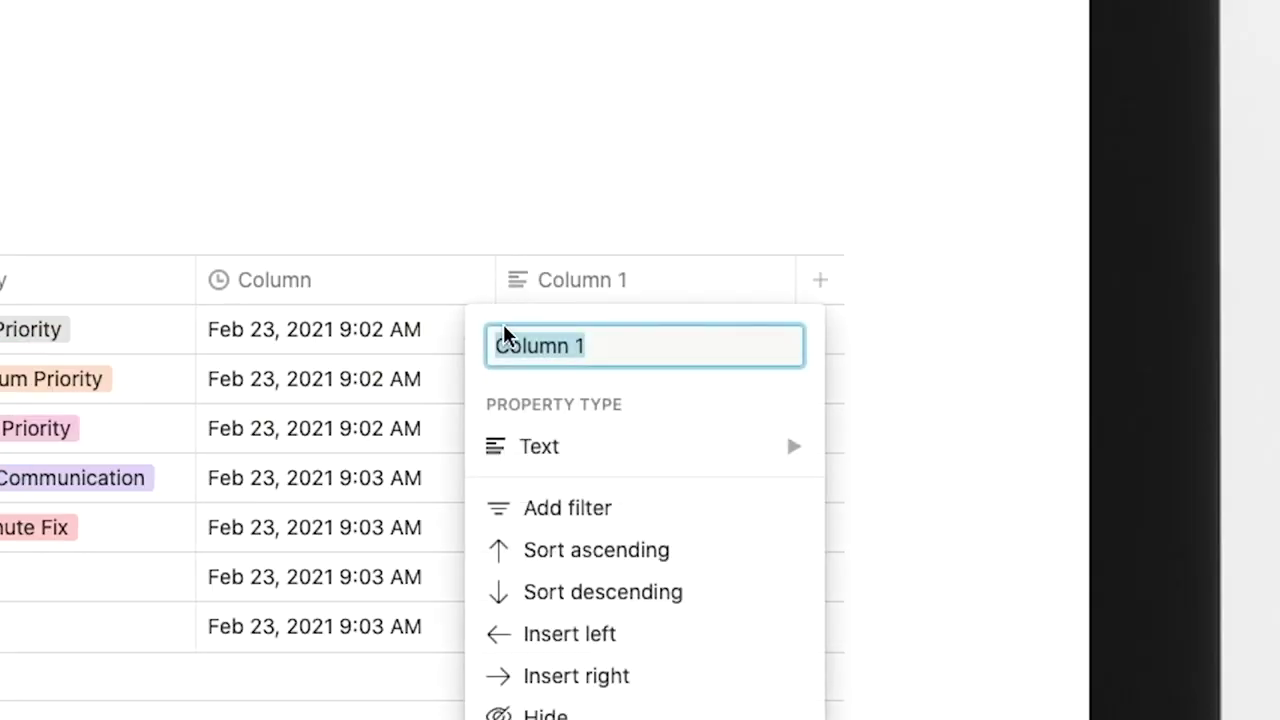
{"action": "mouse_move", "coordinate": [529, 443]}
{"action": "left_click", "coordinate": [251, 383]}
{"action": "left_click", "coordinate": [608, 290]}
{"action": "type", "text": "Responsible"}
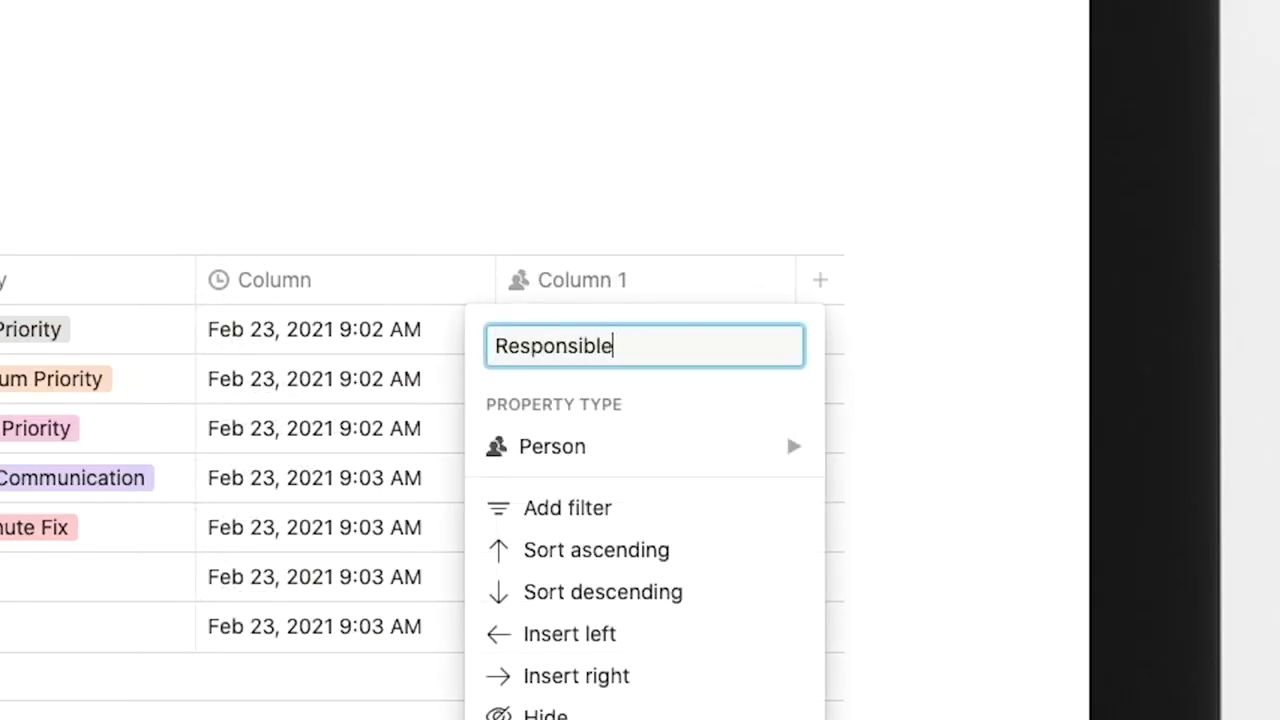
{"action": "key", "text": "Return"}
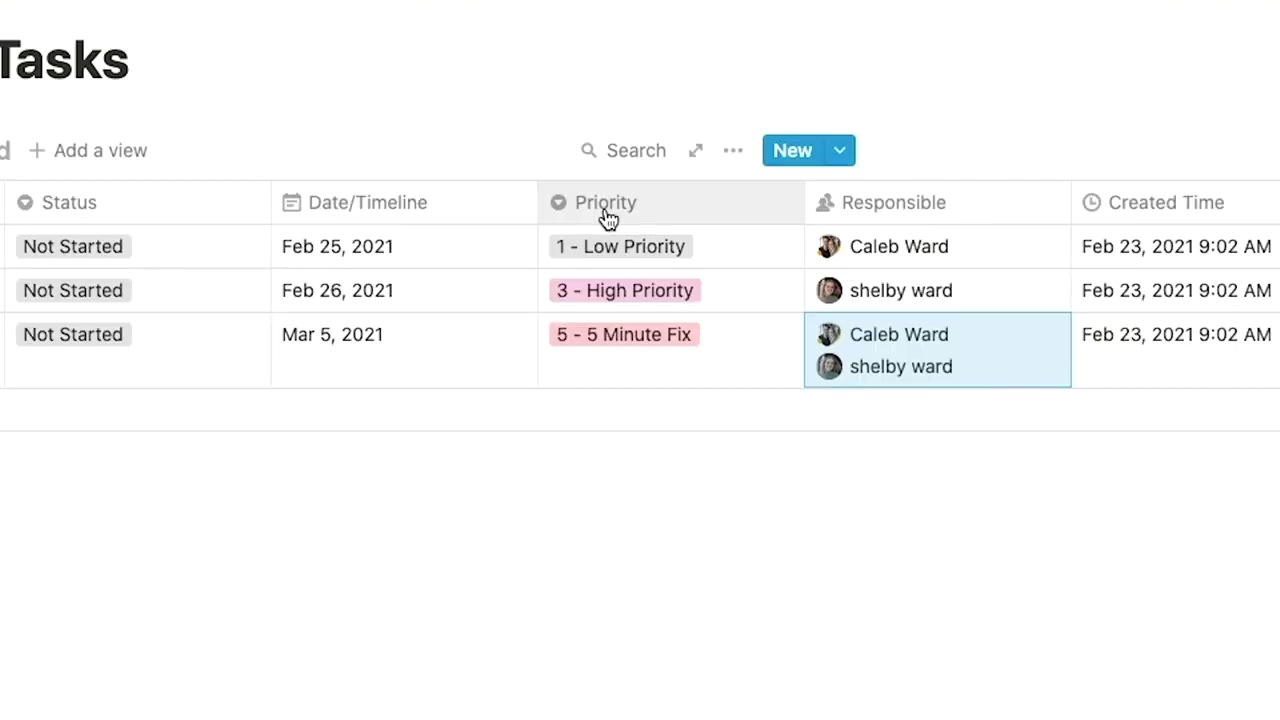
Sort All Tasks by Priority in descending order.
{"action": "left_click", "coordinate": [615, 215]}
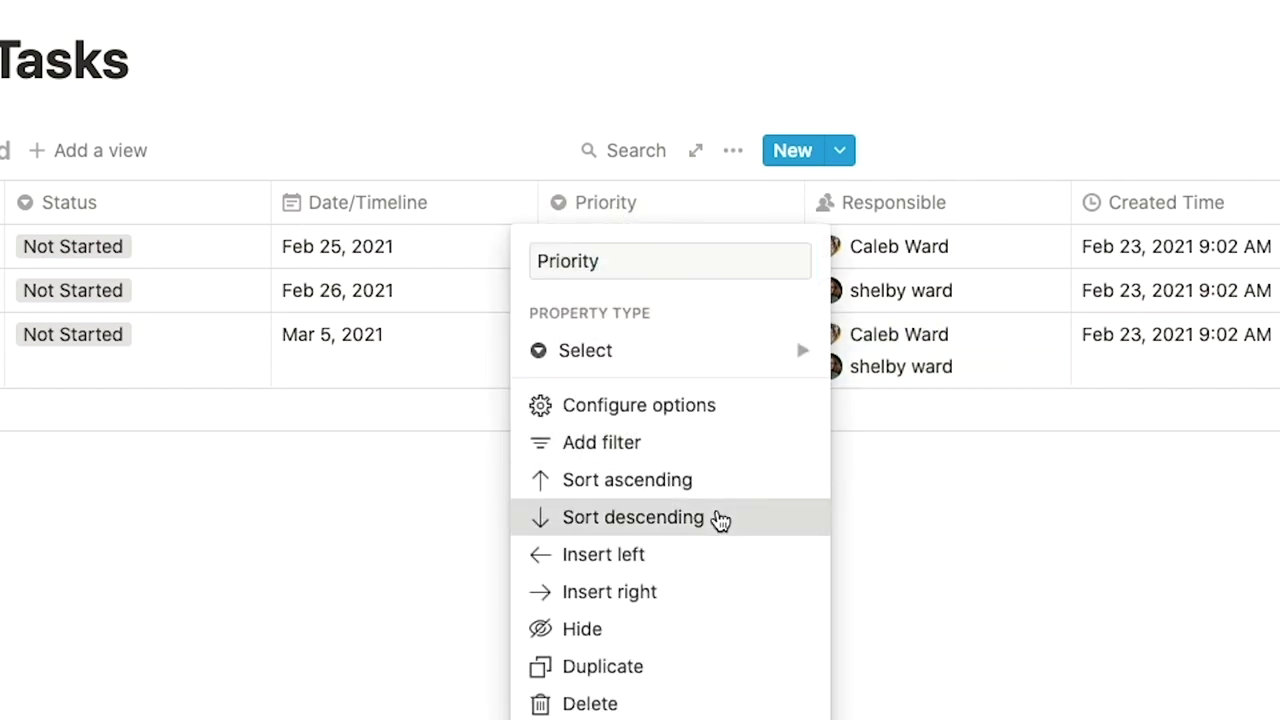
{"action": "left_click", "coordinate": [720, 518]}
{"action": "left_click", "coordinate": [757, 625]}
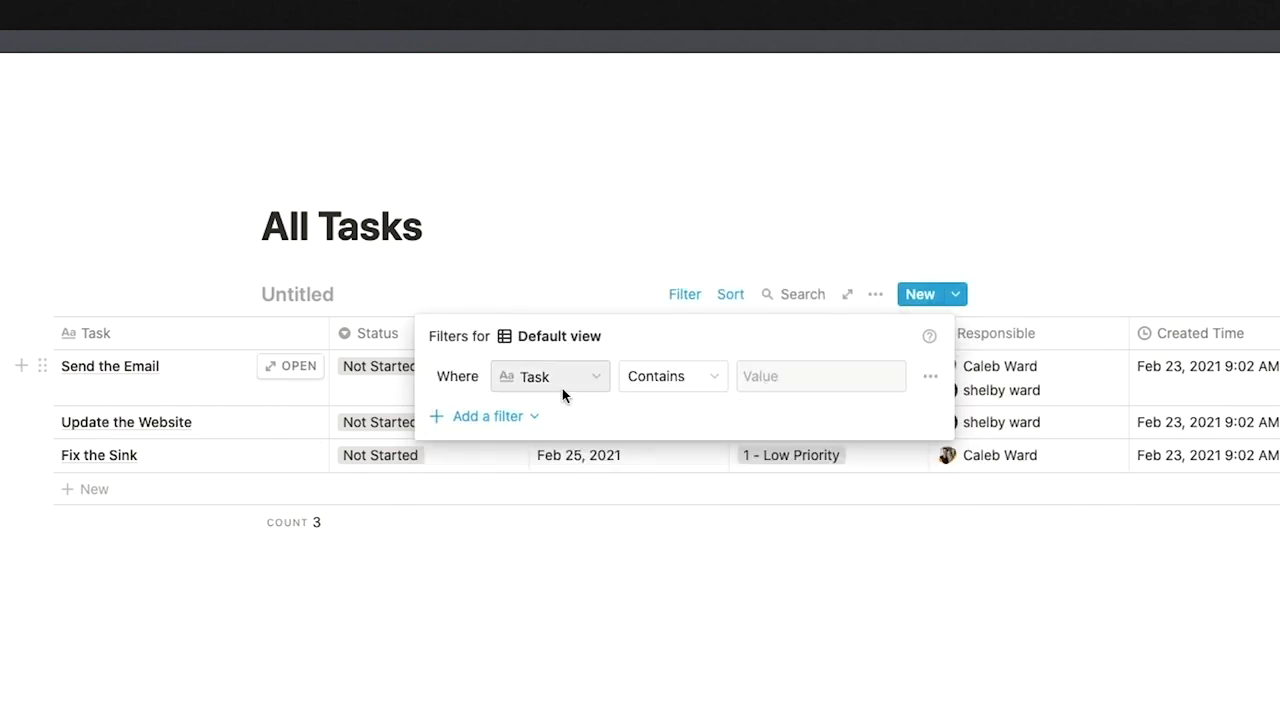
Filter out tasks whose Status is Complete, then paste the table link onto the Completed Tasks page.
{"action": "left_click", "coordinate": [562, 376]}
{"action": "left_click", "coordinate": [606, 484]}
{"action": "left_click", "coordinate": [677, 376]}
{"action": "left_click", "coordinate": [640, 438]}
{"action": "left_click", "coordinate": [777, 376]}
{"action": "left_click", "coordinate": [806, 543]}
{"action": "left_click", "coordinate": [728, 607]}
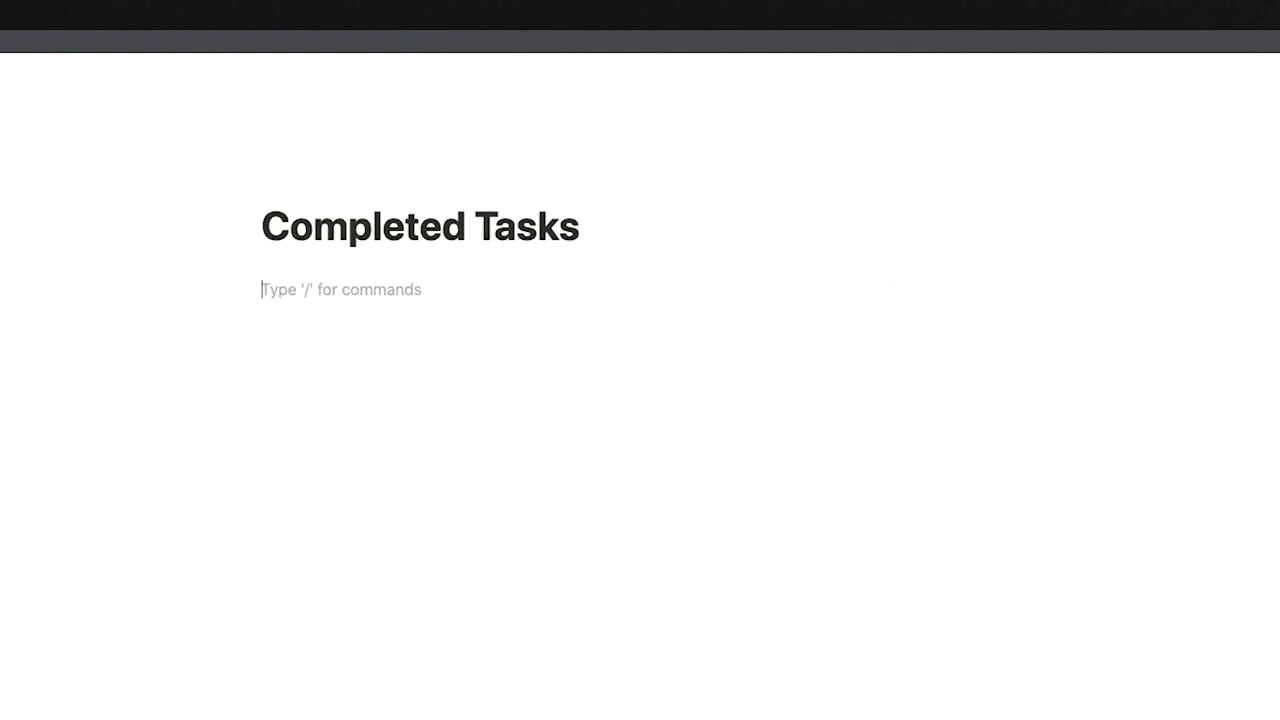
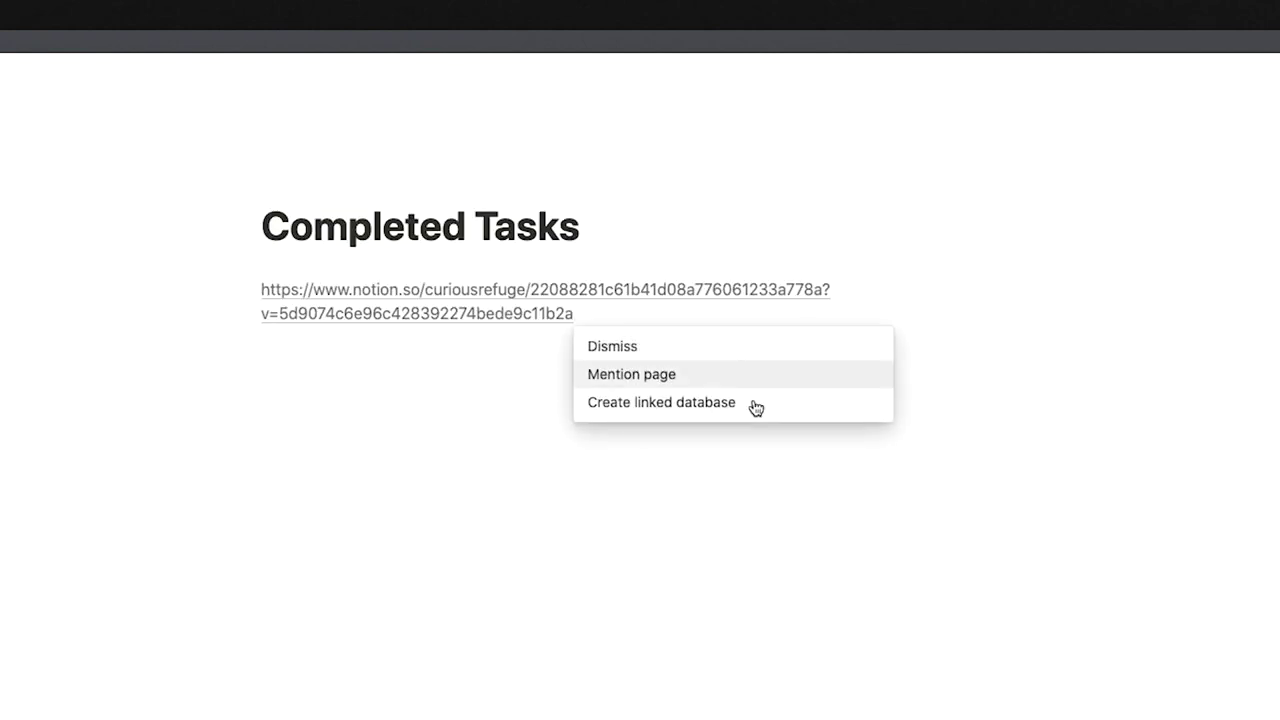
Turn the pasted link into a linked database and add a filter keeping only Status Complete tasks.
{"action": "left_click", "coordinate": [754, 404]}
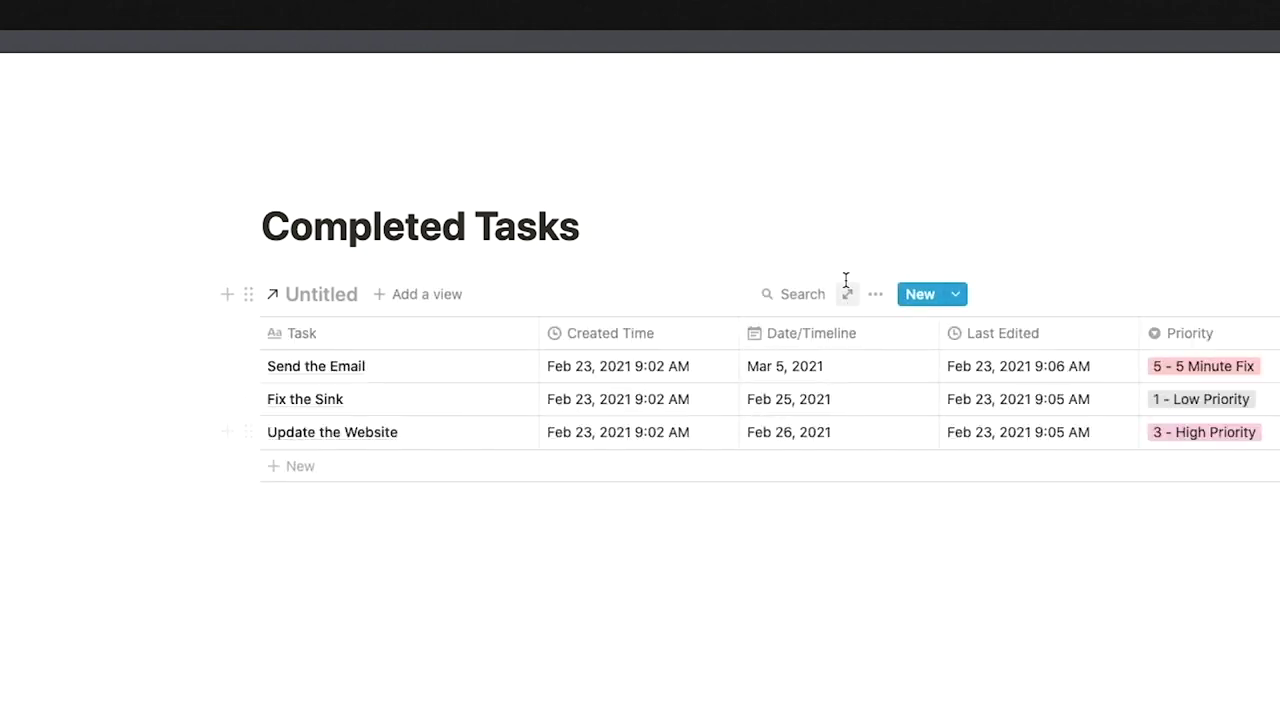
{"action": "left_click", "coordinate": [876, 297]}
{"action": "left_click", "coordinate": [930, 528]}
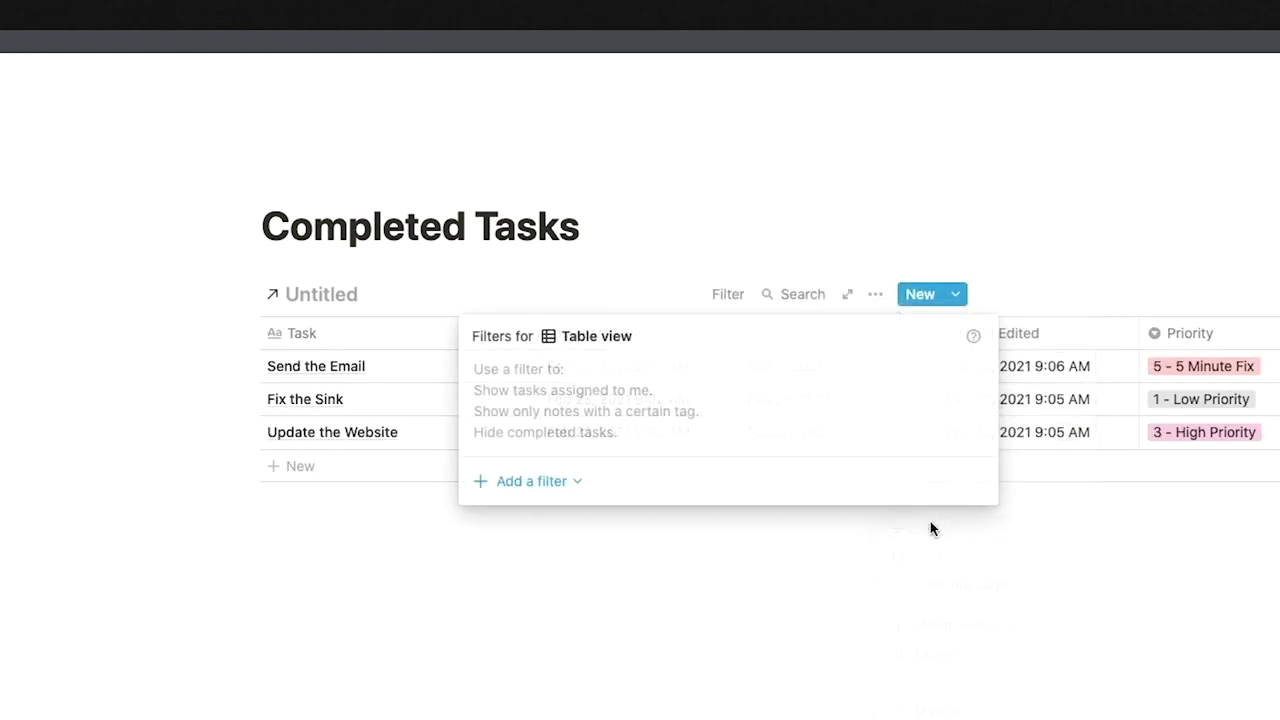
{"action": "left_click", "coordinate": [648, 498]}
{"action": "left_click", "coordinate": [617, 523]}
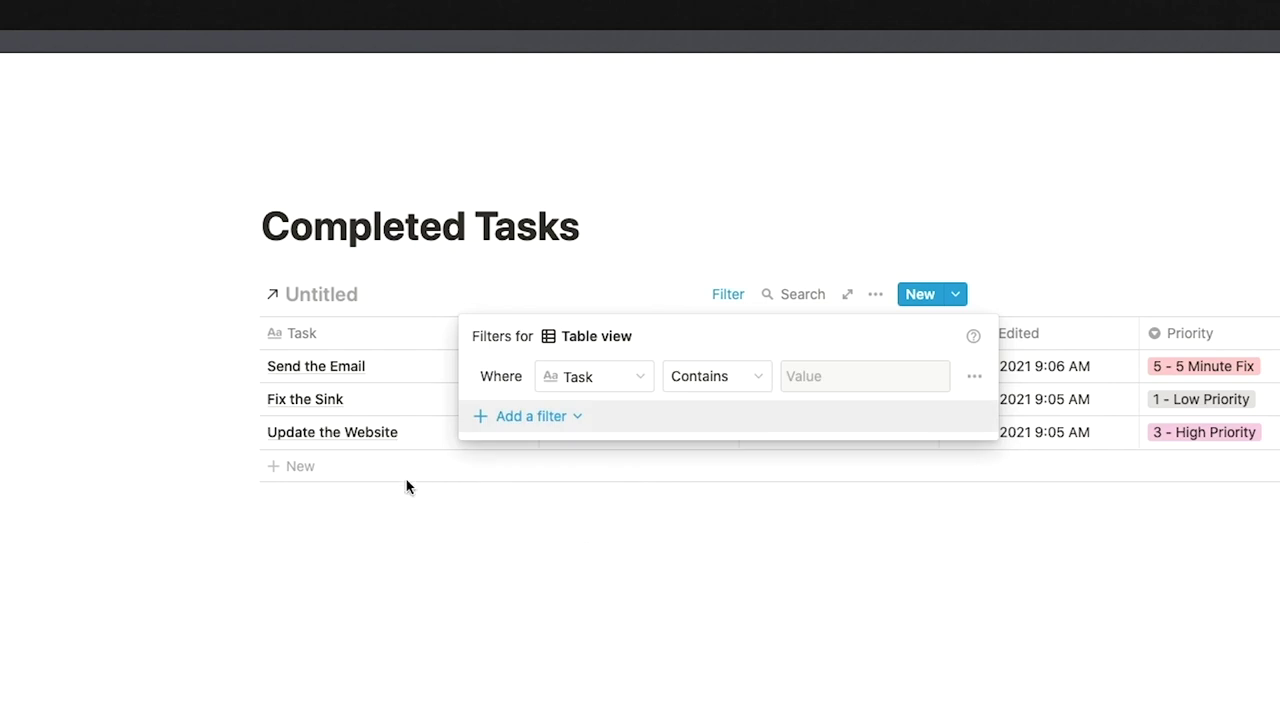
{"action": "left_click", "coordinate": [572, 386]}
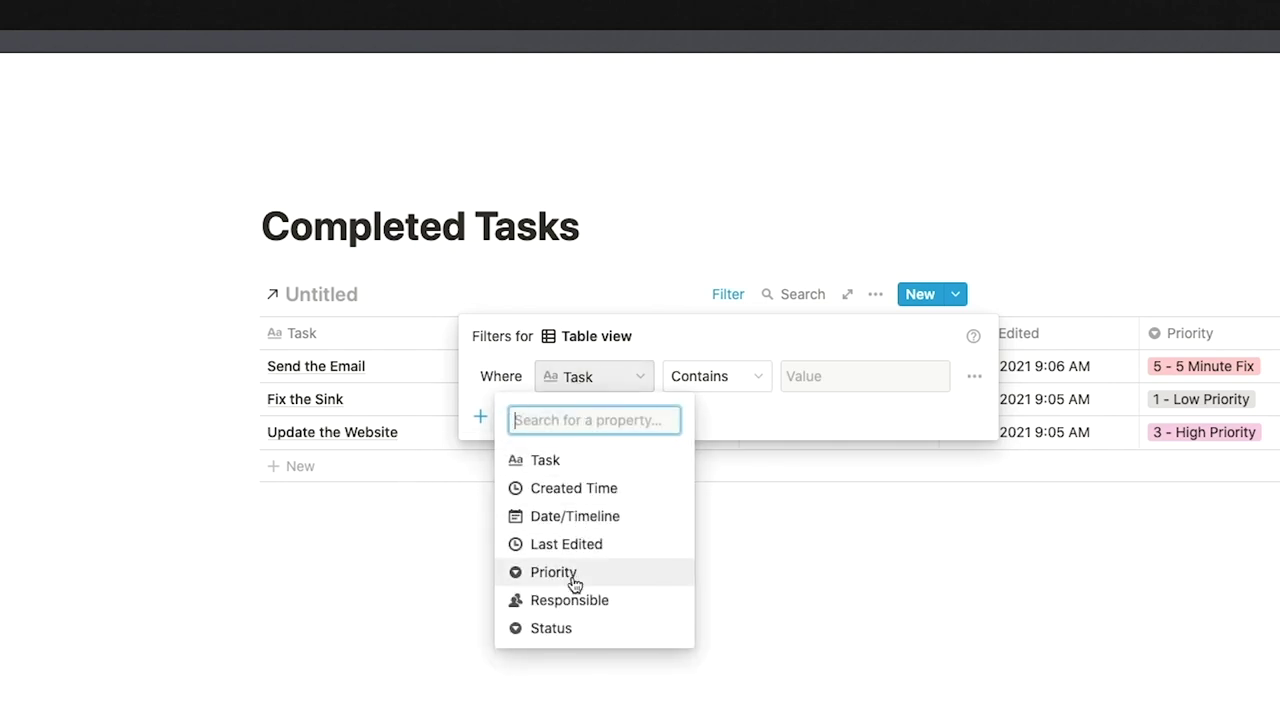
{"action": "left_click", "coordinate": [594, 624]}
{"action": "left_click", "coordinate": [830, 380]}
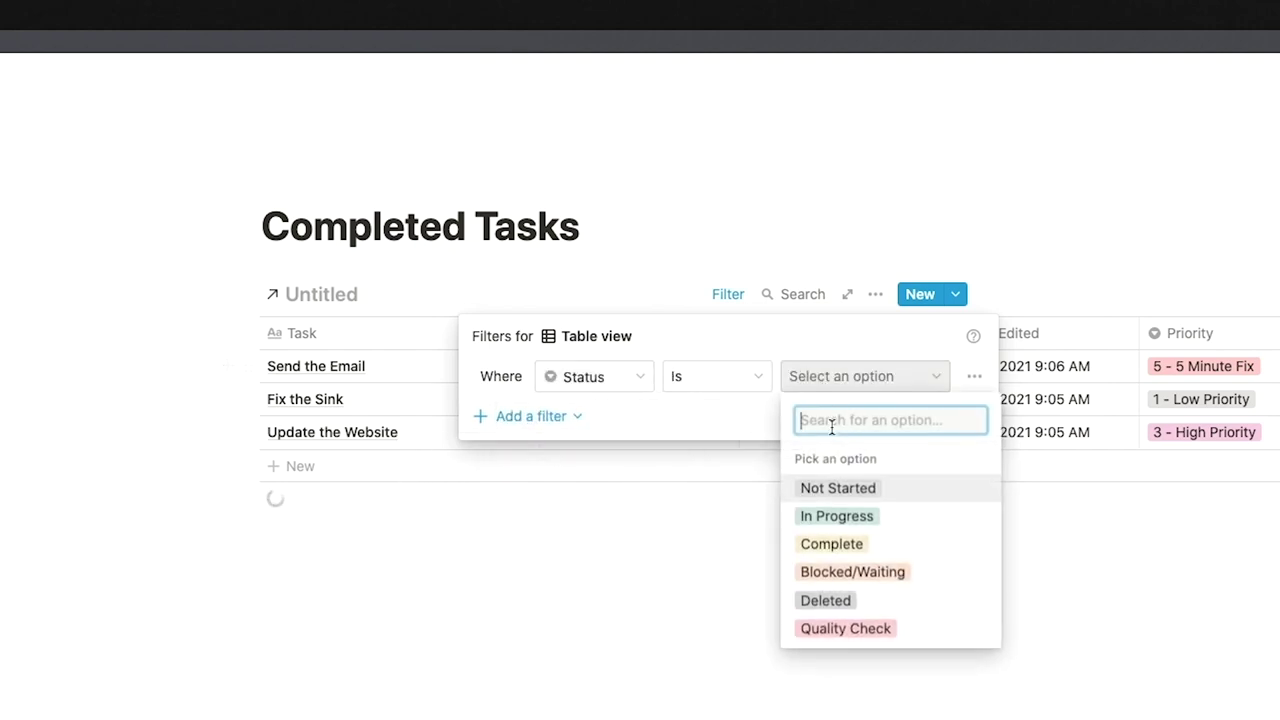
{"action": "left_click", "coordinate": [833, 545]}
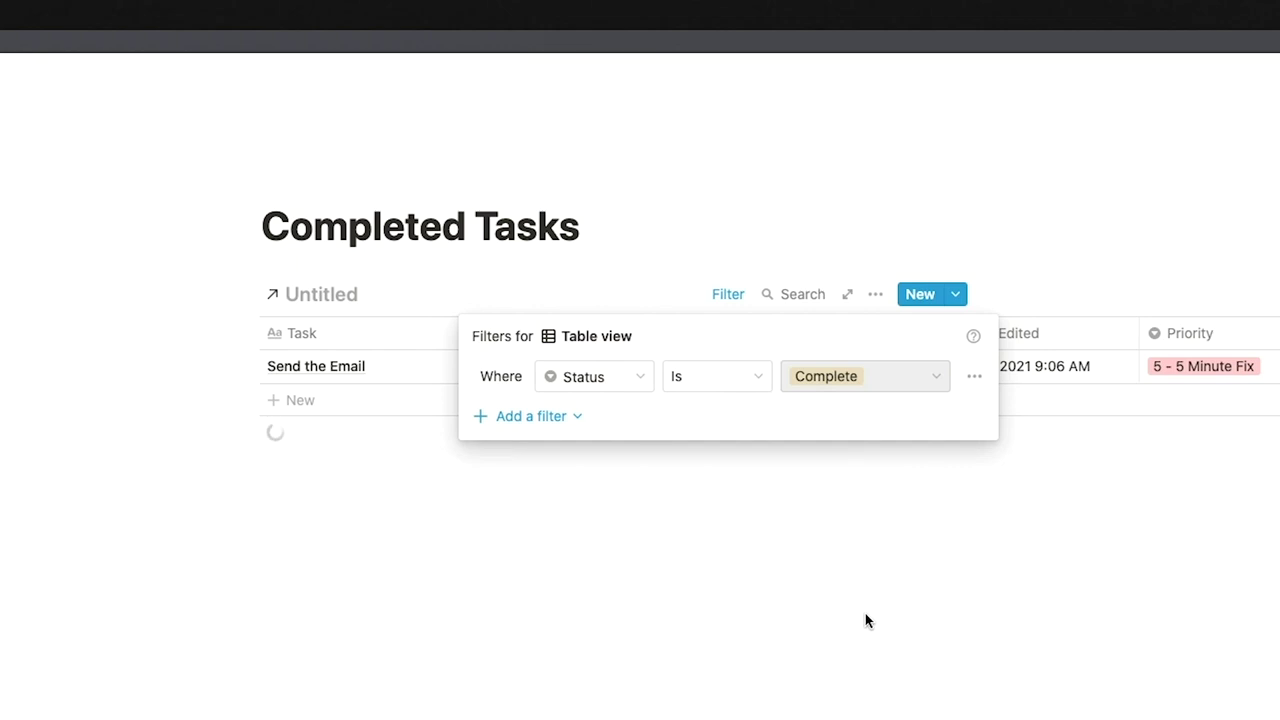
{"action": "left_click", "coordinate": [866, 615]}
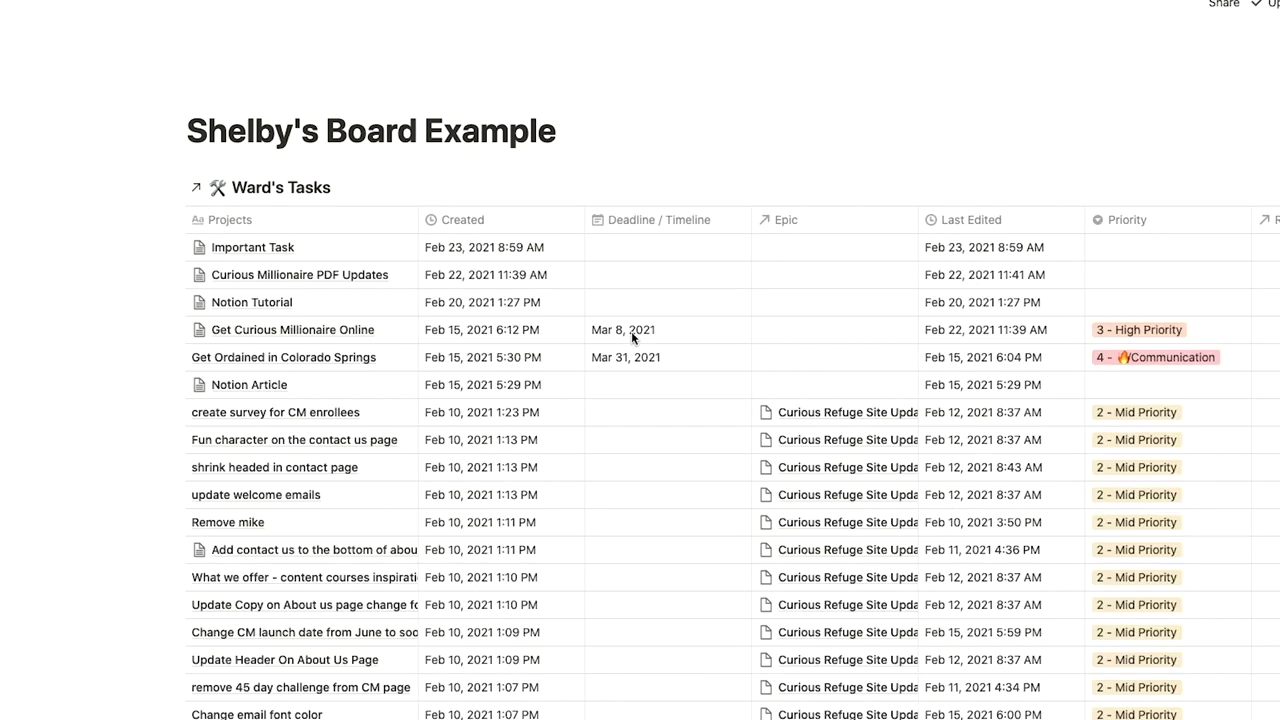
Filter the table to tasks whose Responsible property contains the chosen person.
{"action": "left_click", "coordinate": [698, 187]}
{"action": "left_click", "coordinate": [749, 374]}
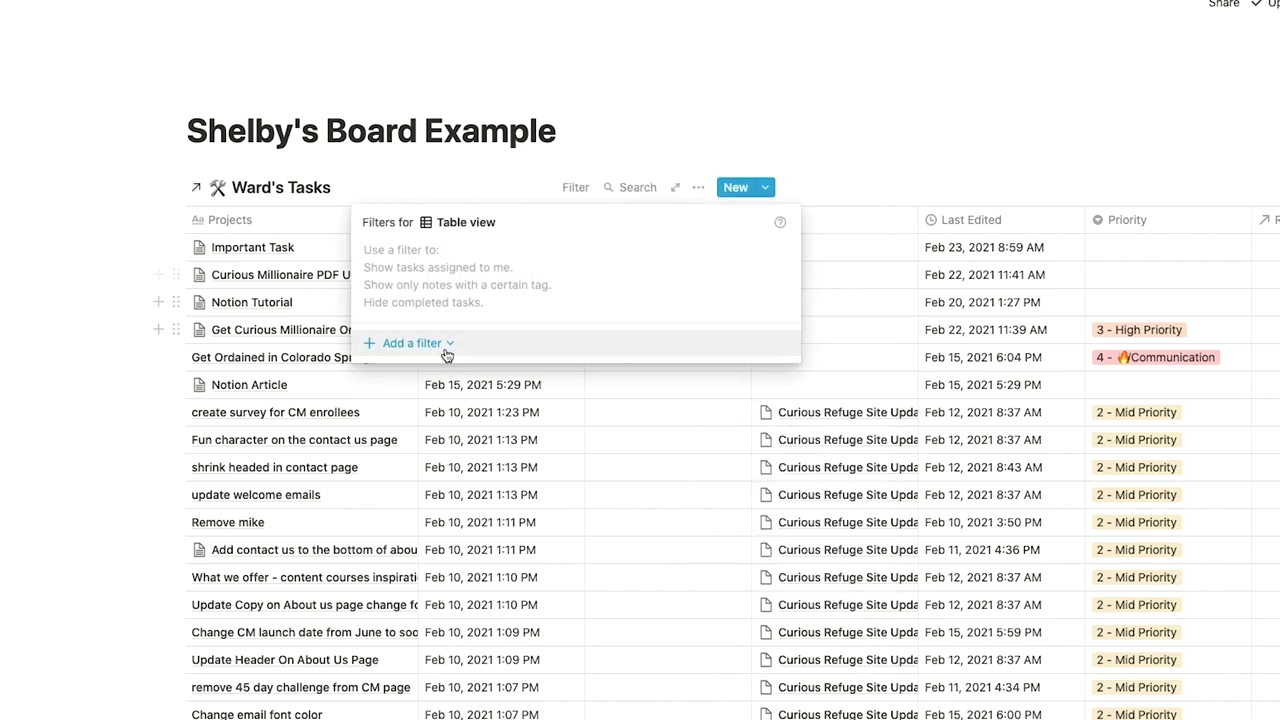
{"action": "left_click", "coordinate": [430, 424]}
{"action": "left_click", "coordinate": [463, 256]}
{"action": "left_click", "coordinate": [440, 488]}
{"action": "left_click", "coordinate": [661, 256]}
{"action": "left_click", "coordinate": [686, 417]}
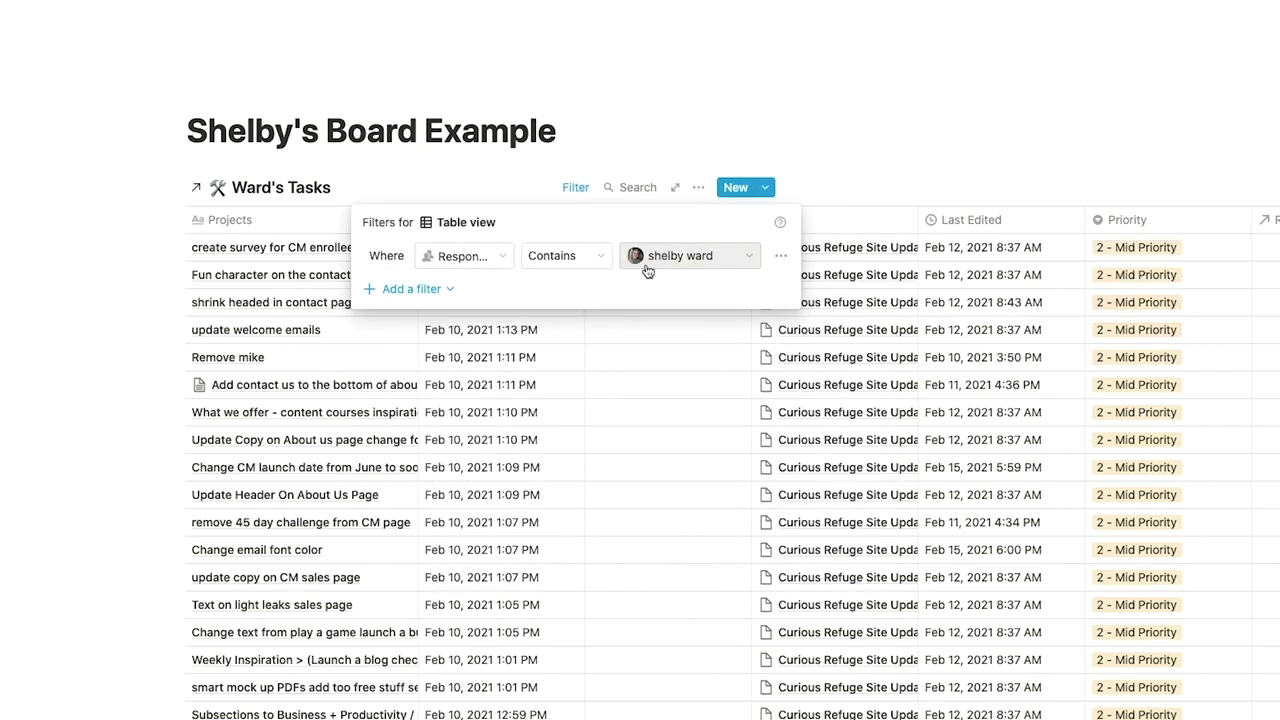
Add a second filter: Status is not Complete.
{"action": "left_click", "coordinate": [411, 289]}
{"action": "left_click", "coordinate": [416, 319]}
{"action": "left_click", "coordinate": [463, 289]}
{"action": "left_click", "coordinate": [440, 600]}
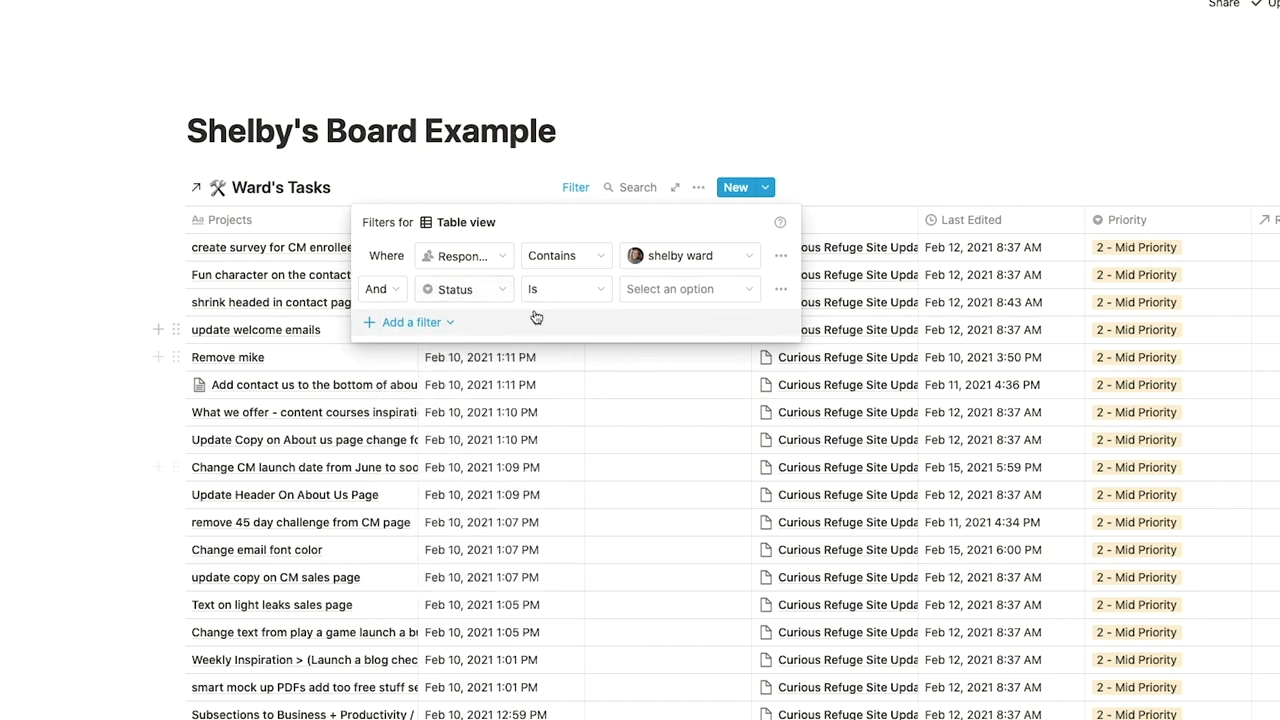
{"action": "left_click", "coordinate": [566, 289]}
{"action": "left_click", "coordinate": [545, 346]}
{"action": "left_click", "coordinate": [689, 289]}
{"action": "left_click", "coordinate": [660, 410]}
Sort the table by Priority in descending order.
{"action": "left_click", "coordinate": [889, 240]}
{"action": "scroll", "coordinate": [889, 300], "scroll_direction": "right", "scroll_amount": 3}
{"action": "left_click", "coordinate": [848, 220]}
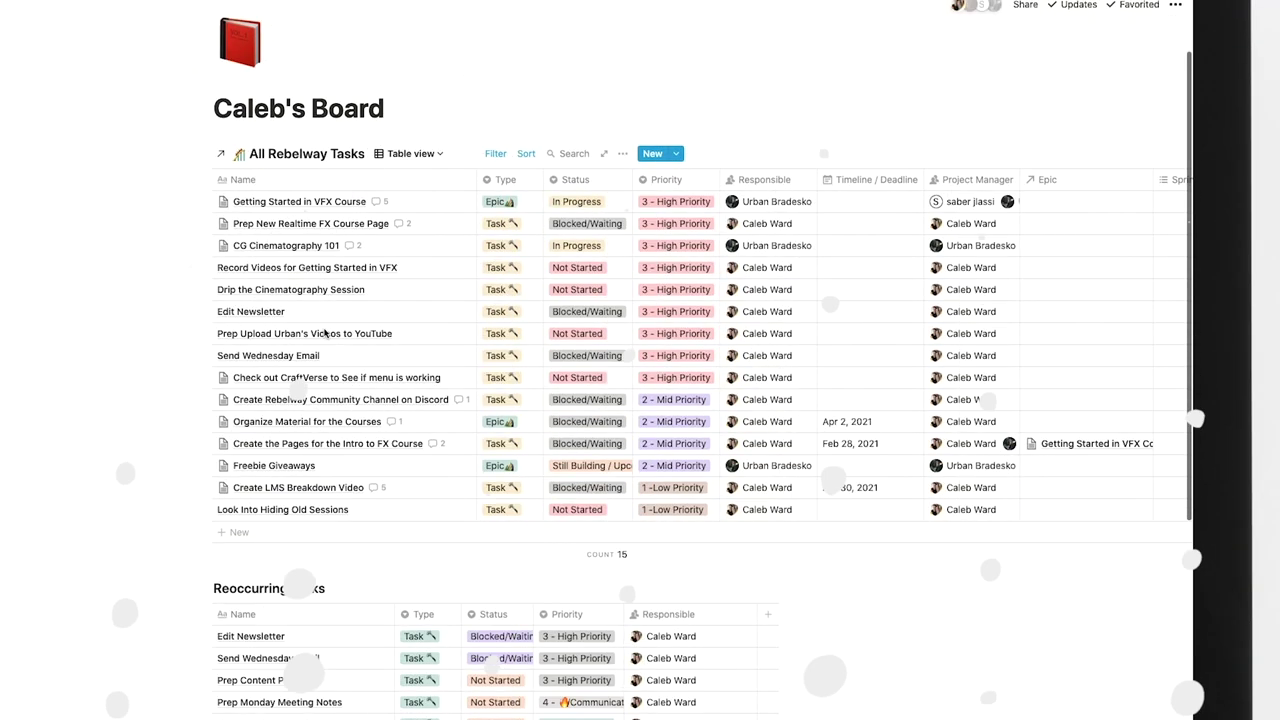
Rename the Reoccurring Tasks table to Weekly Tasks.
{"action": "scroll", "coordinate": [324, 334], "scroll_direction": "down", "scroll_amount": 3}
{"action": "scroll", "coordinate": [324, 334], "scroll_direction": "down", "scroll_amount": 1}
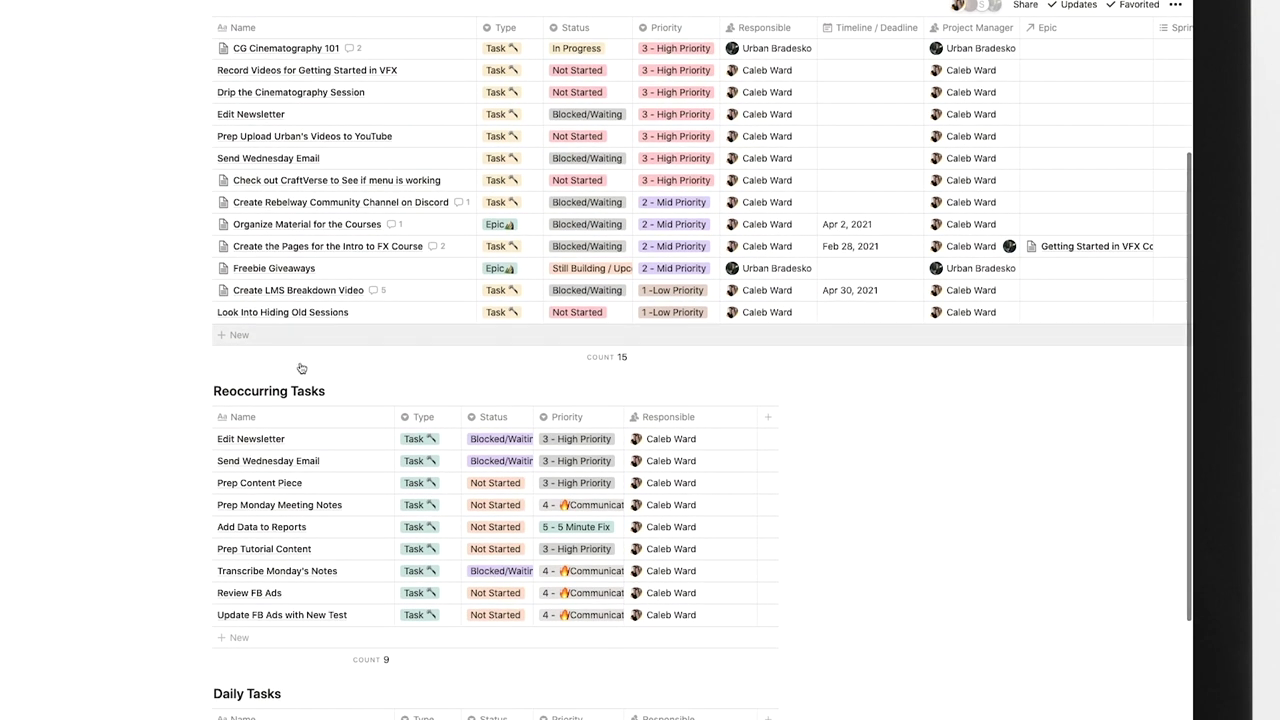
{"action": "type", "text": "Weekly"}
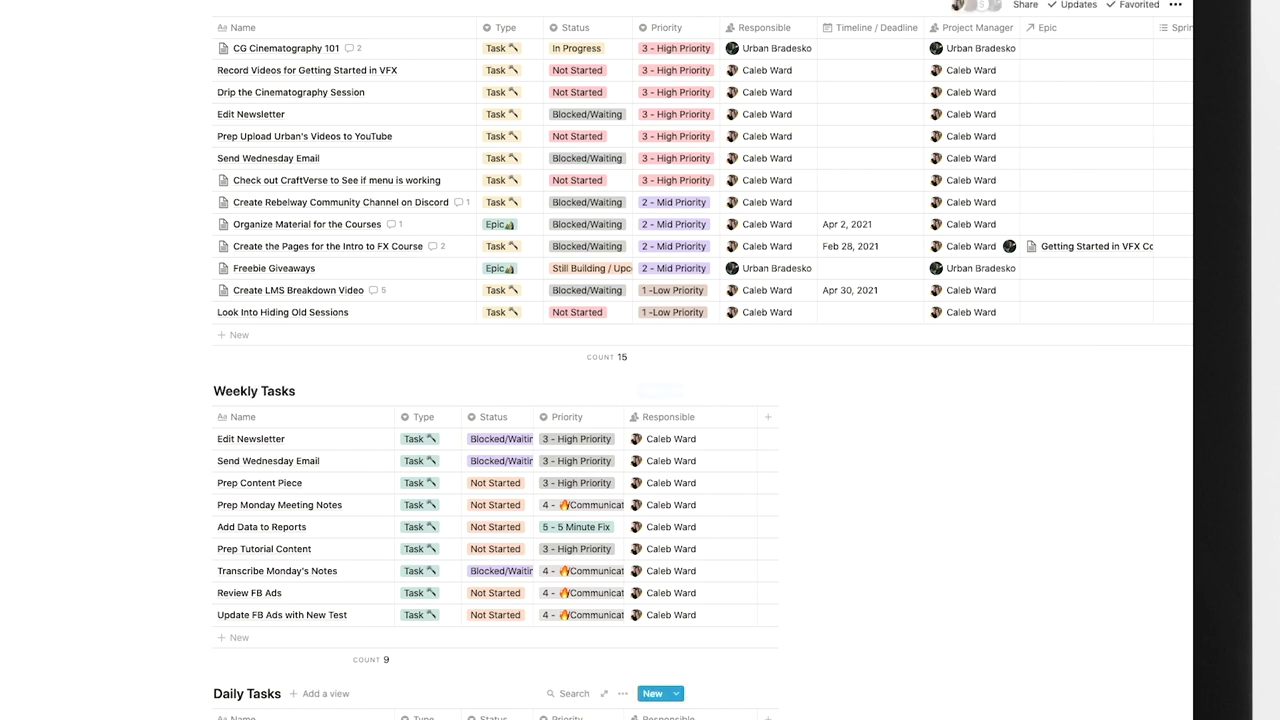
Copy the nine Weekly Tasks rows into a new row of All Rebelway Tasks.
{"action": "scroll", "coordinate": [71, 569], "scroll_direction": "up", "scroll_amount": 3}
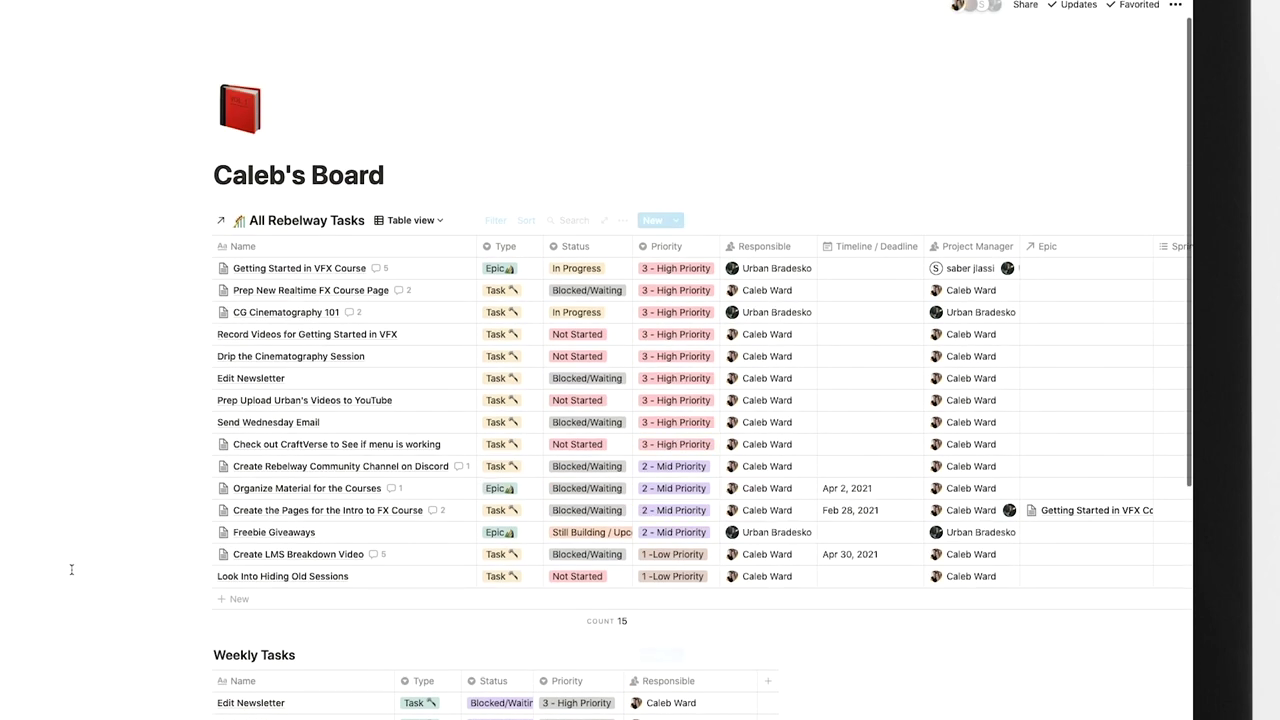
{"action": "scroll", "coordinate": [71, 569], "scroll_direction": "down", "scroll_amount": 3}
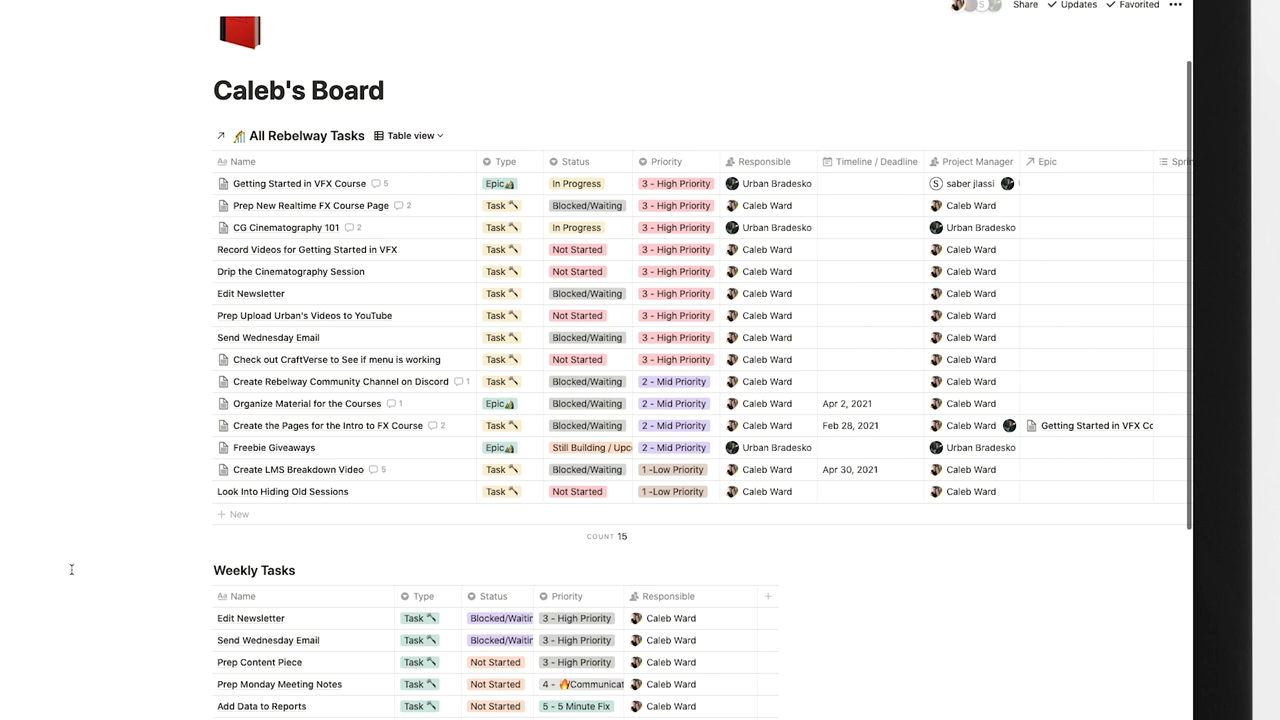
{"action": "scroll", "coordinate": [71, 569], "scroll_direction": "down", "scroll_amount": 3}
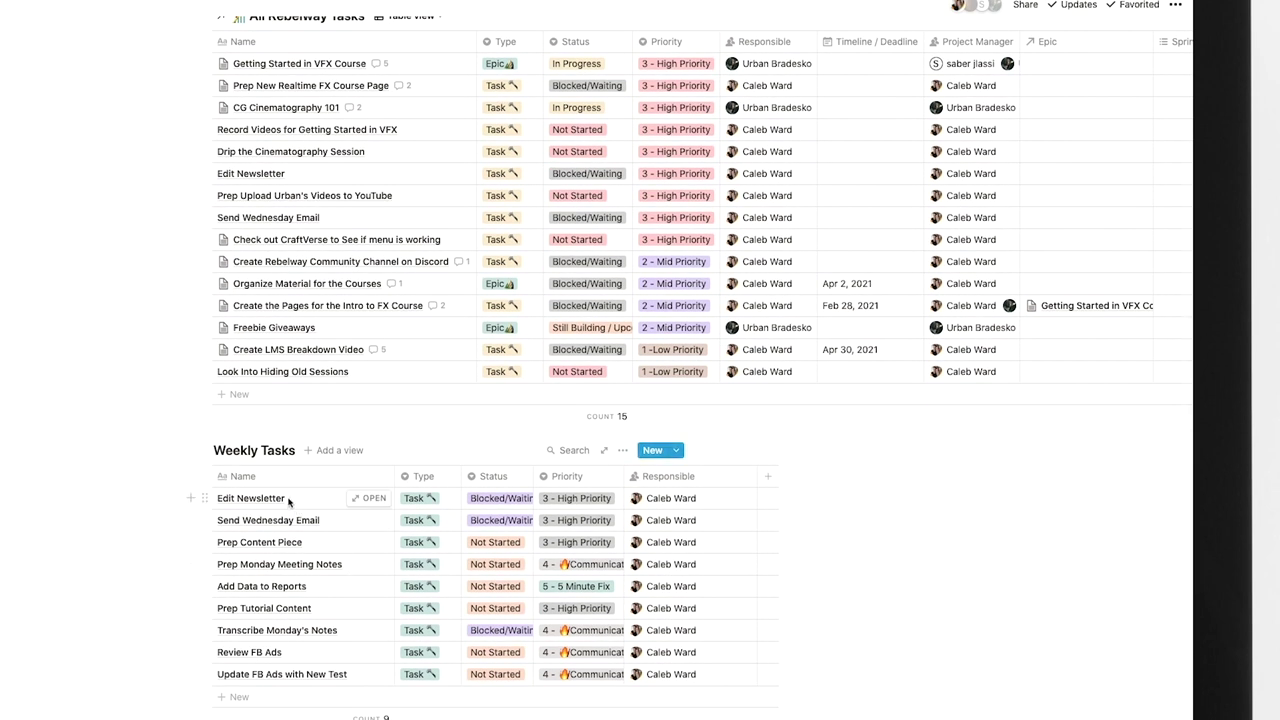
{"action": "left_click_drag", "start_coordinate": [293, 507], "coordinate": [680, 676]}
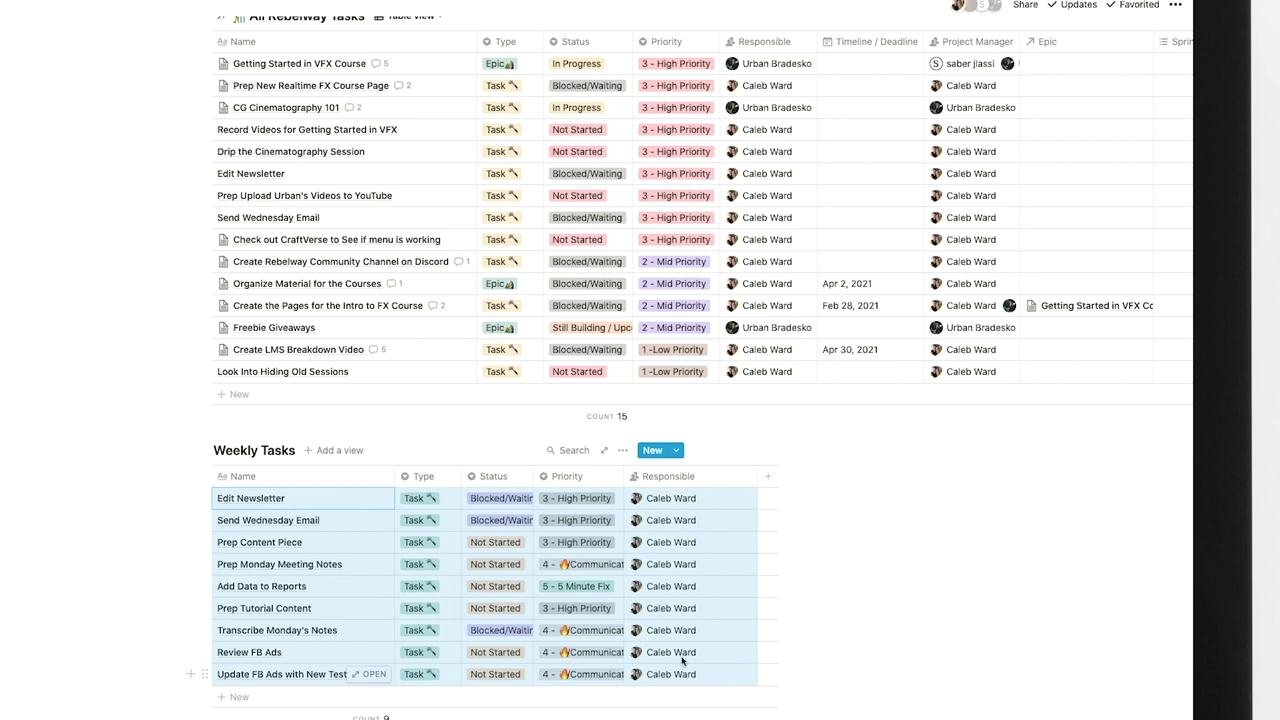
{"action": "left_click", "coordinate": [351, 393]}
{"action": "key", "text": "Escape"}
{"action": "key", "text": "ctrl+v"}
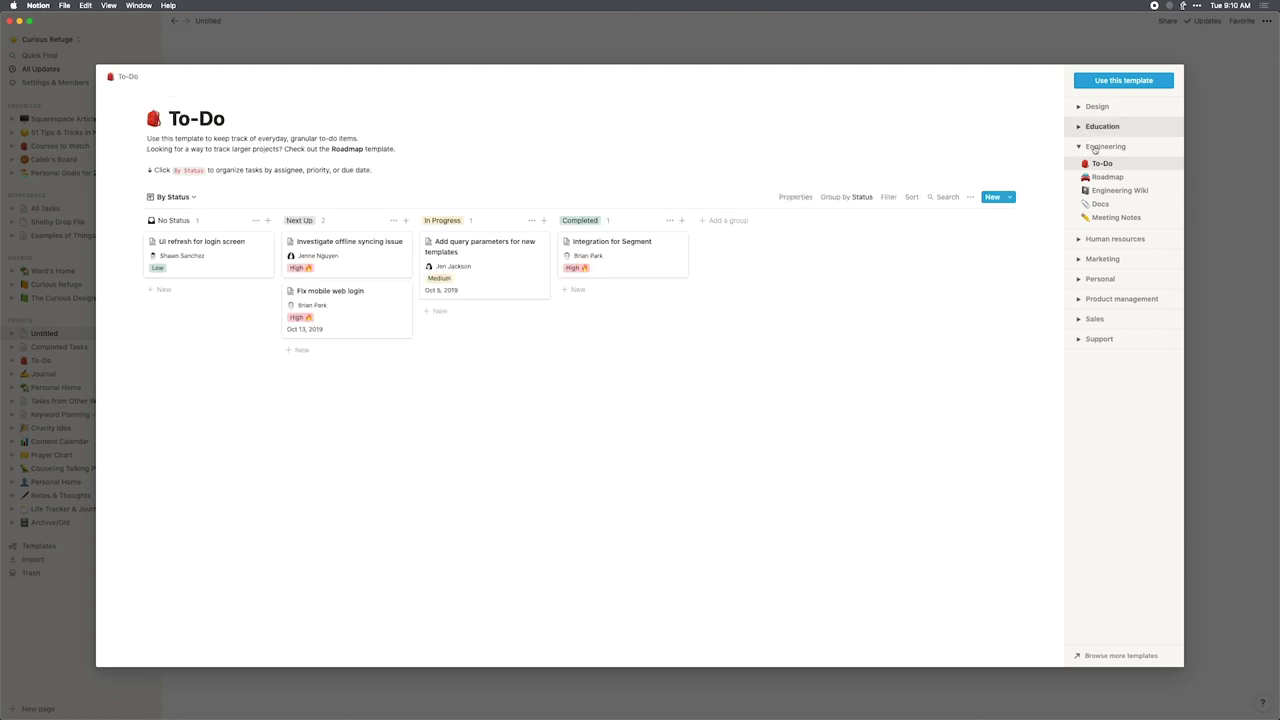
Preview the Engineering Meeting Notes template and create a page from it.
{"action": "left_click", "coordinate": [1116, 217]}
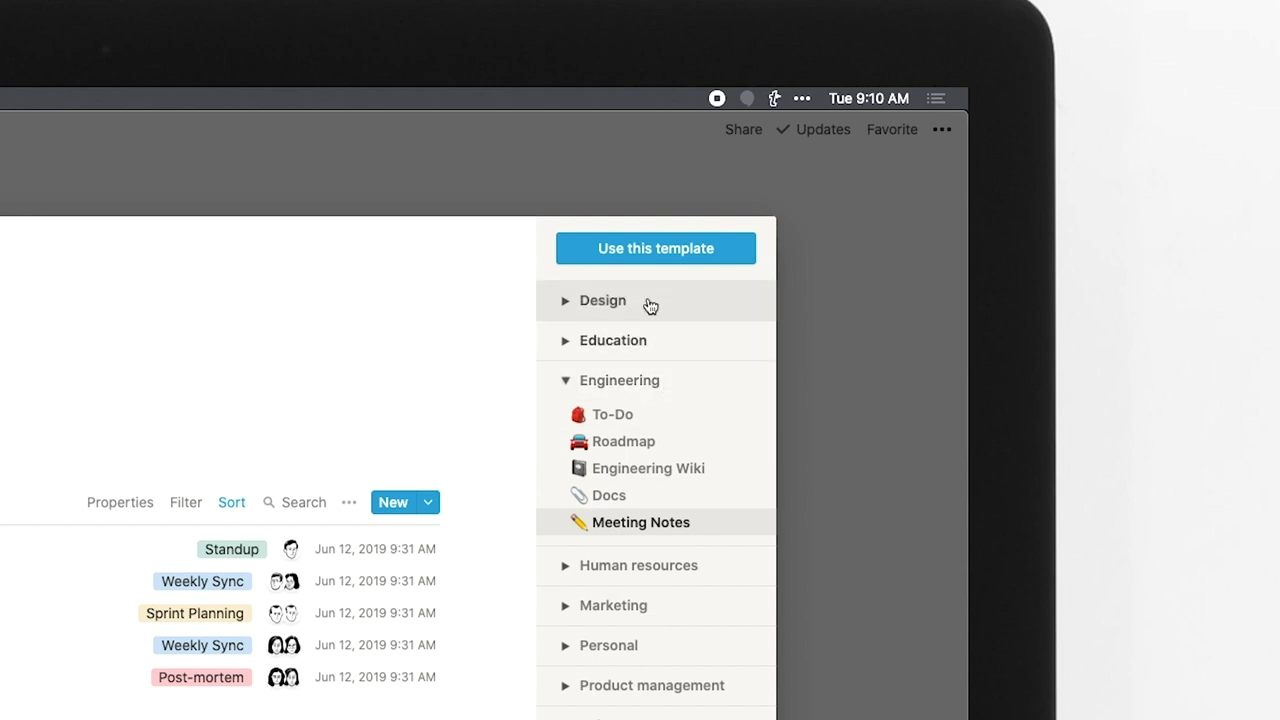
{"action": "left_click", "coordinate": [640, 248]}
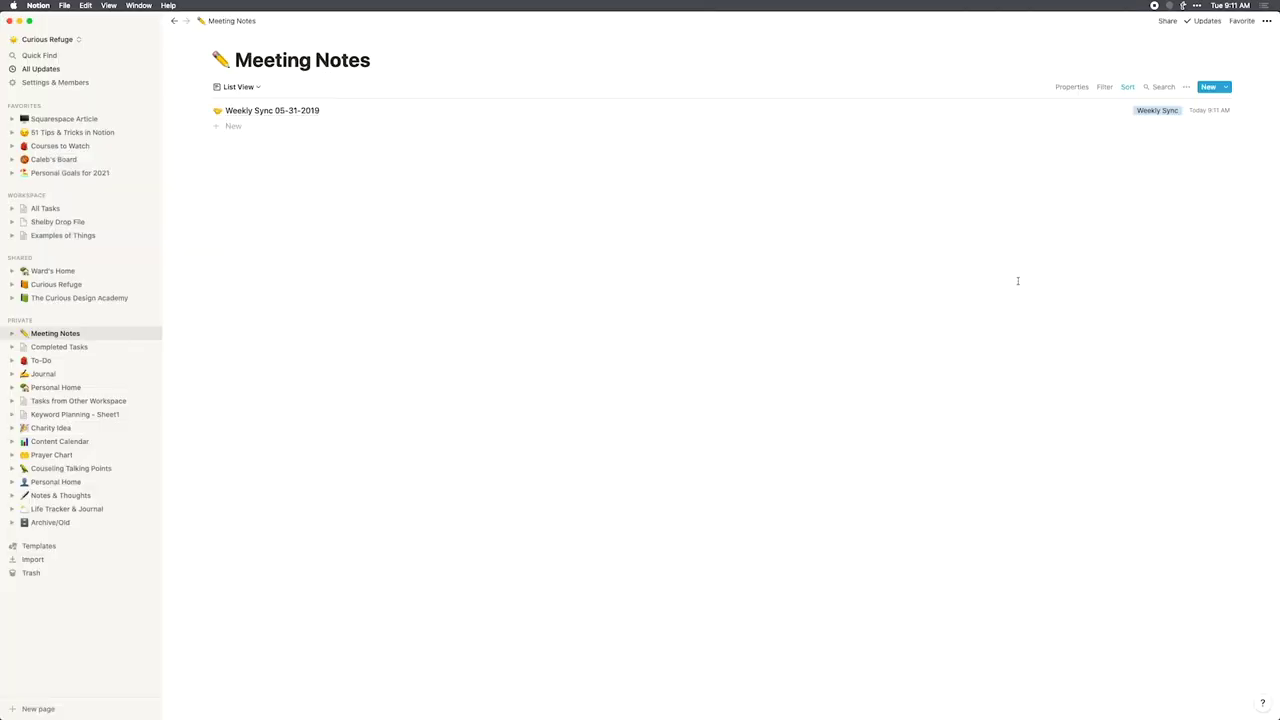
Add a Date of Meeting property of type Date to the meeting database.
{"action": "left_click", "coordinate": [272, 110]}
{"action": "left_click", "coordinate": [583, 343]}
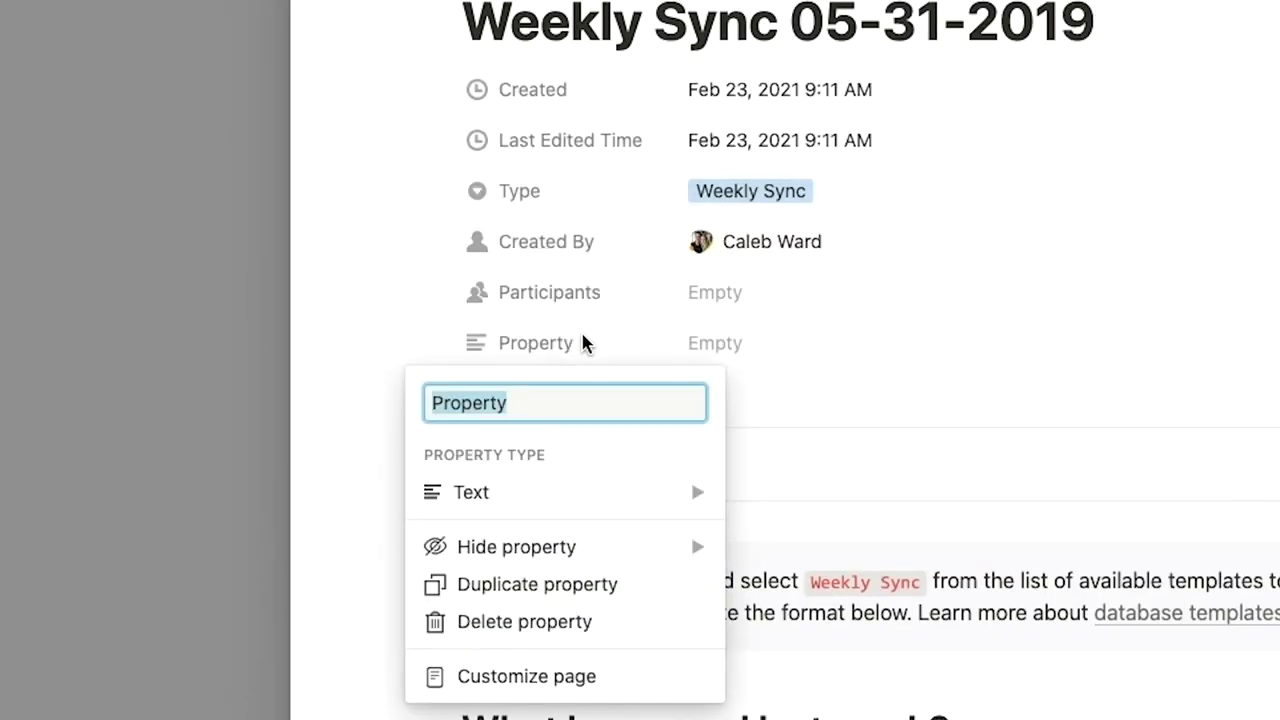
{"action": "type", "text": "Date of Meeting"}
{"action": "mouse_move", "coordinate": [586, 506]}
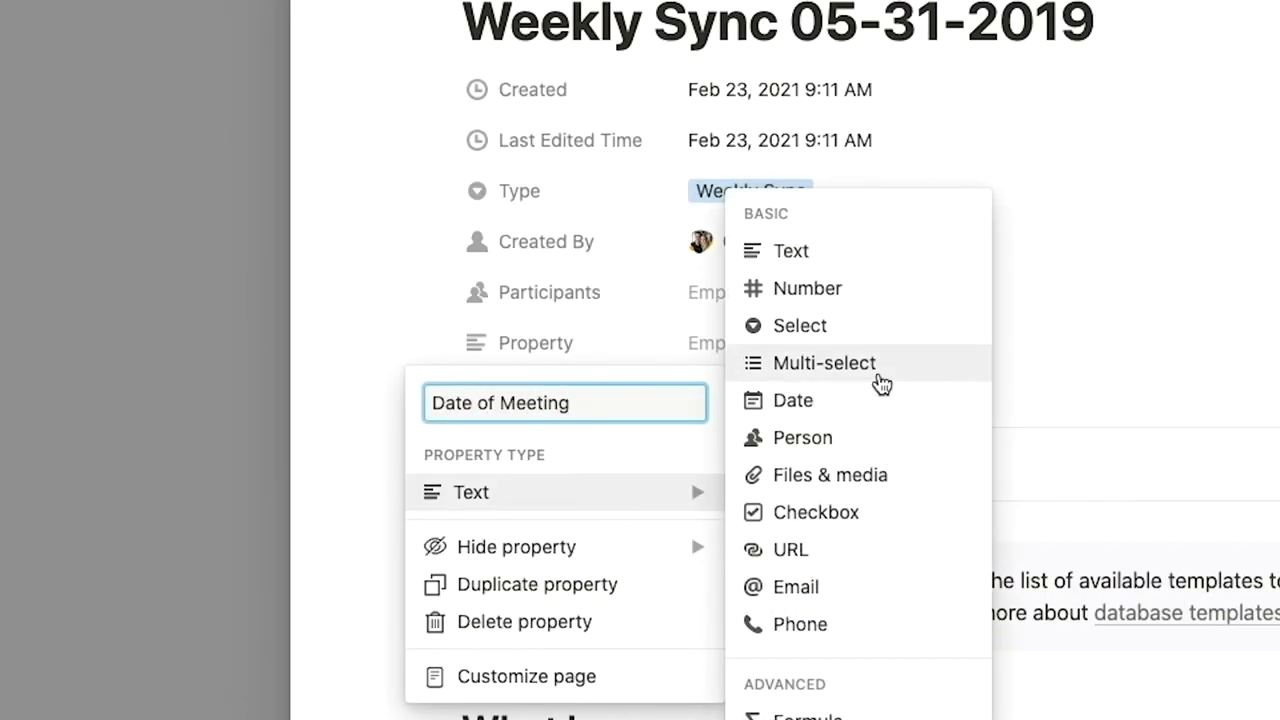
{"action": "left_click", "coordinate": [873, 400]}
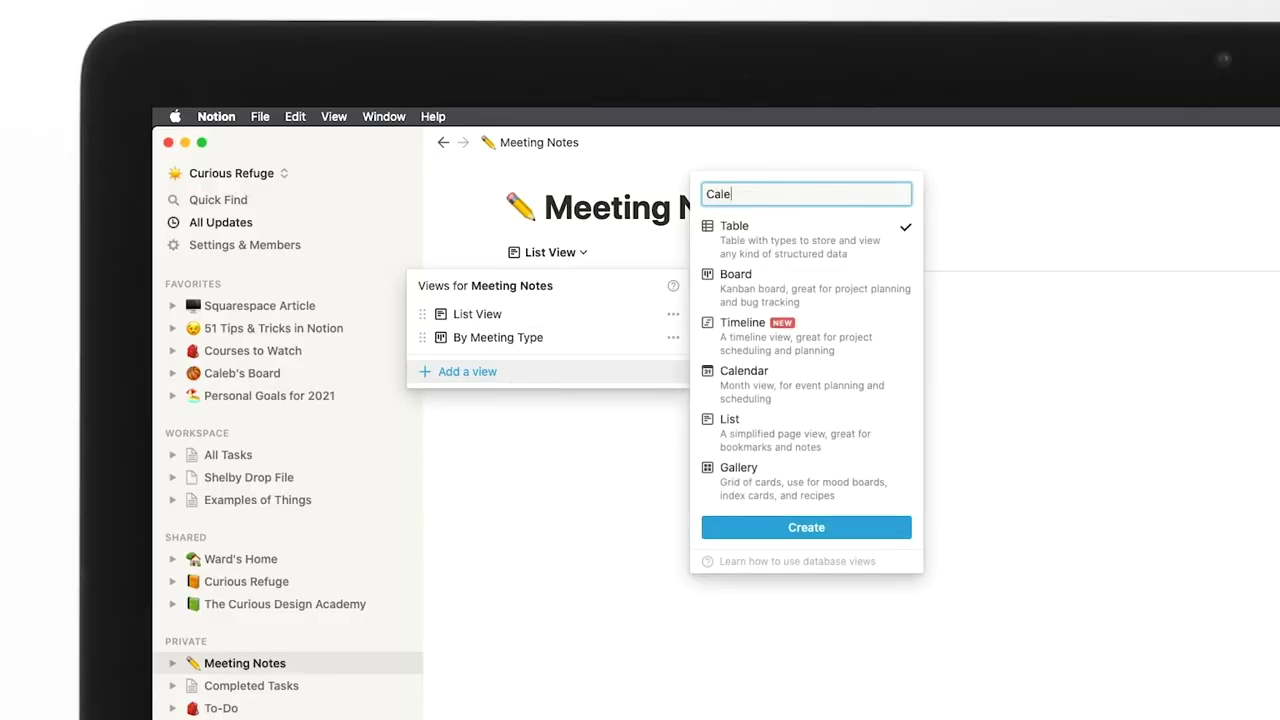
Create a calendar view named Cal.
{"action": "type", "text": "nd"}
{"action": "key", "text": "BackSpace"}
{"action": "key", "text": "BackSpace"}
{"action": "key", "text": "BackSpace"}
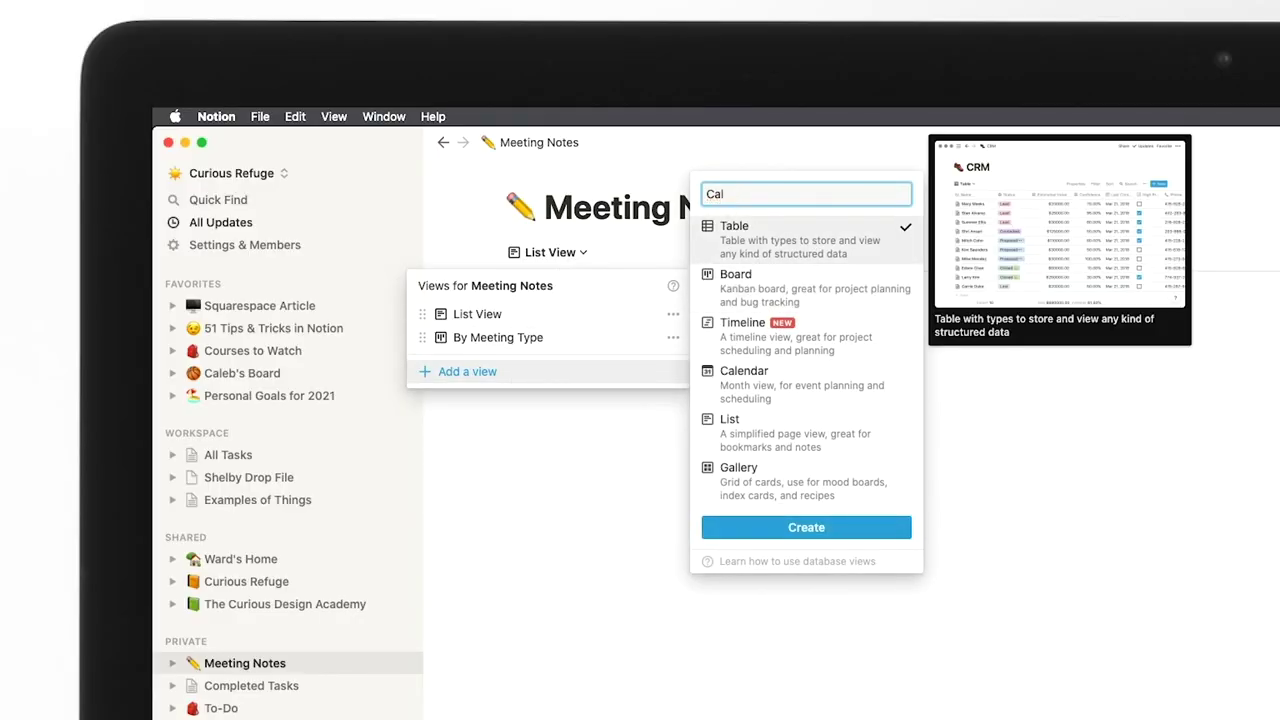
{"action": "left_click", "coordinate": [744, 377]}
{"action": "left_click", "coordinate": [806, 527]}
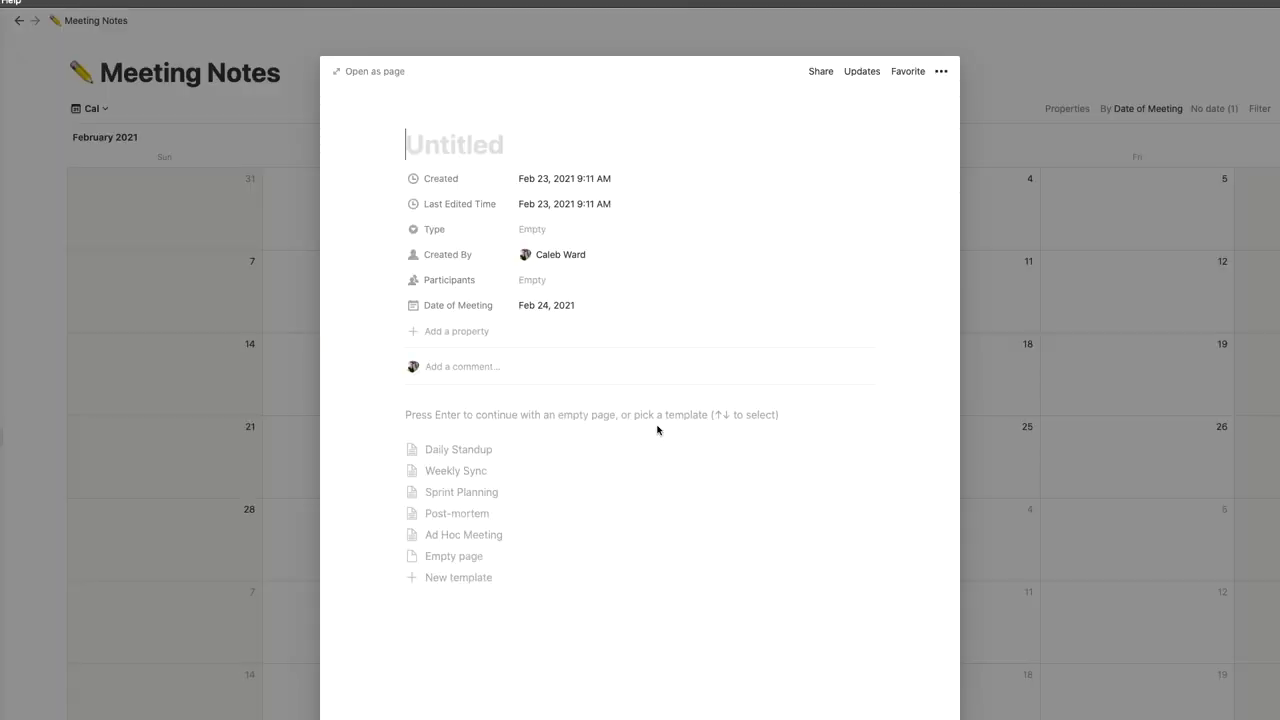
Make the Feb 24 Chat With Investor entry Ad Hoc, using the Ad Hoc Meeting template and agenda bullets.
{"action": "key", "text": "Down"}
{"action": "key", "text": "Return"}
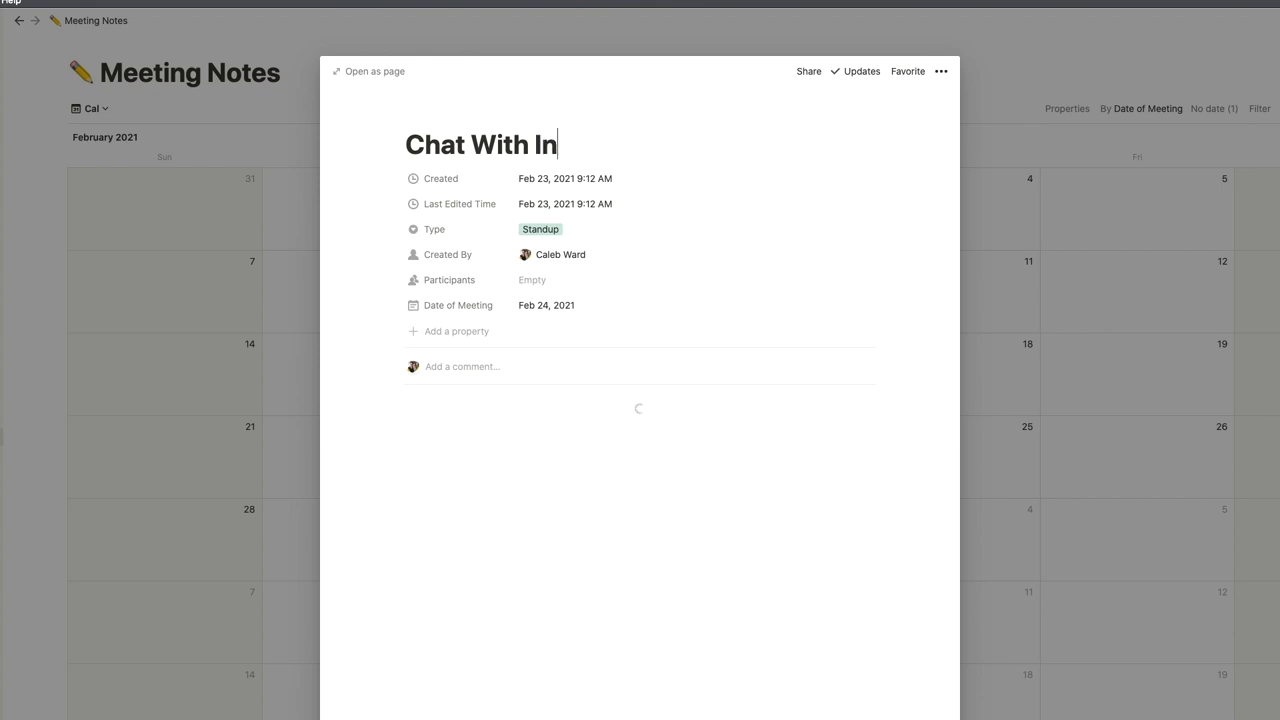
{"action": "left_click", "coordinate": [535, 230]}
{"action": "left_click", "coordinate": [572, 352]}
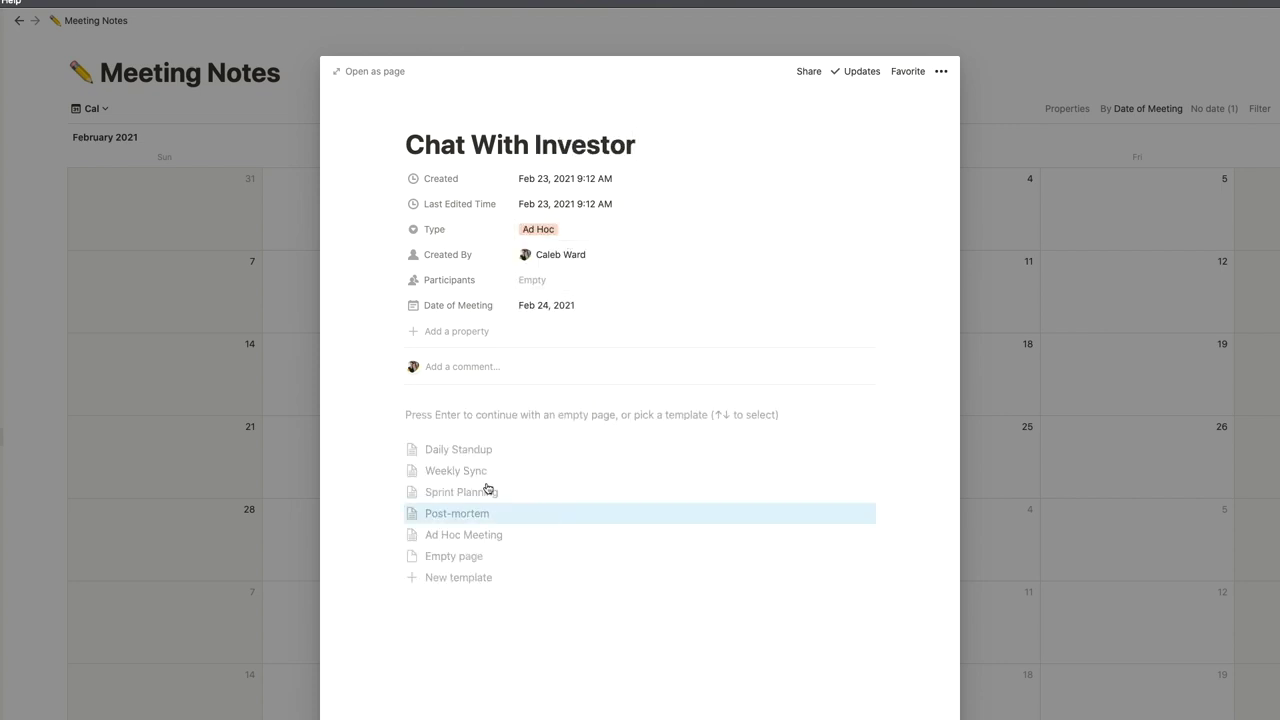
{"action": "left_click", "coordinate": [480, 533]}
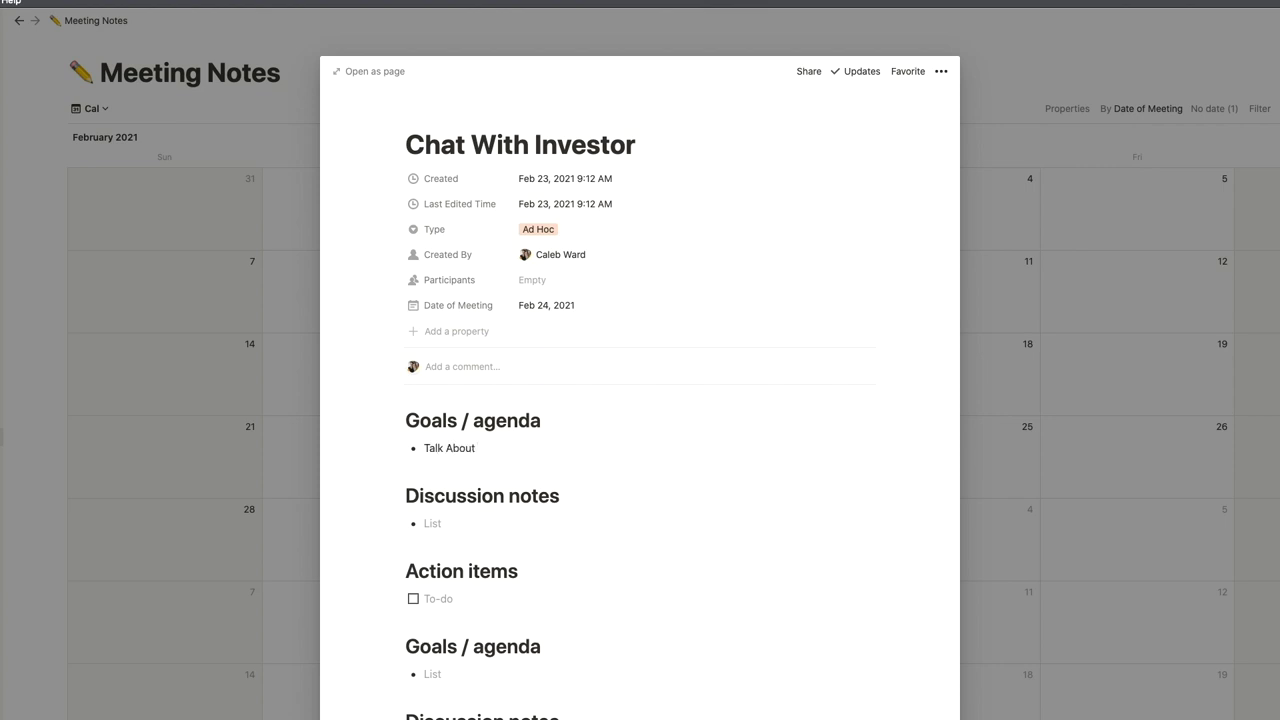
{"action": "type", "text": "y"}
{"action": "key", "text": "Return"}
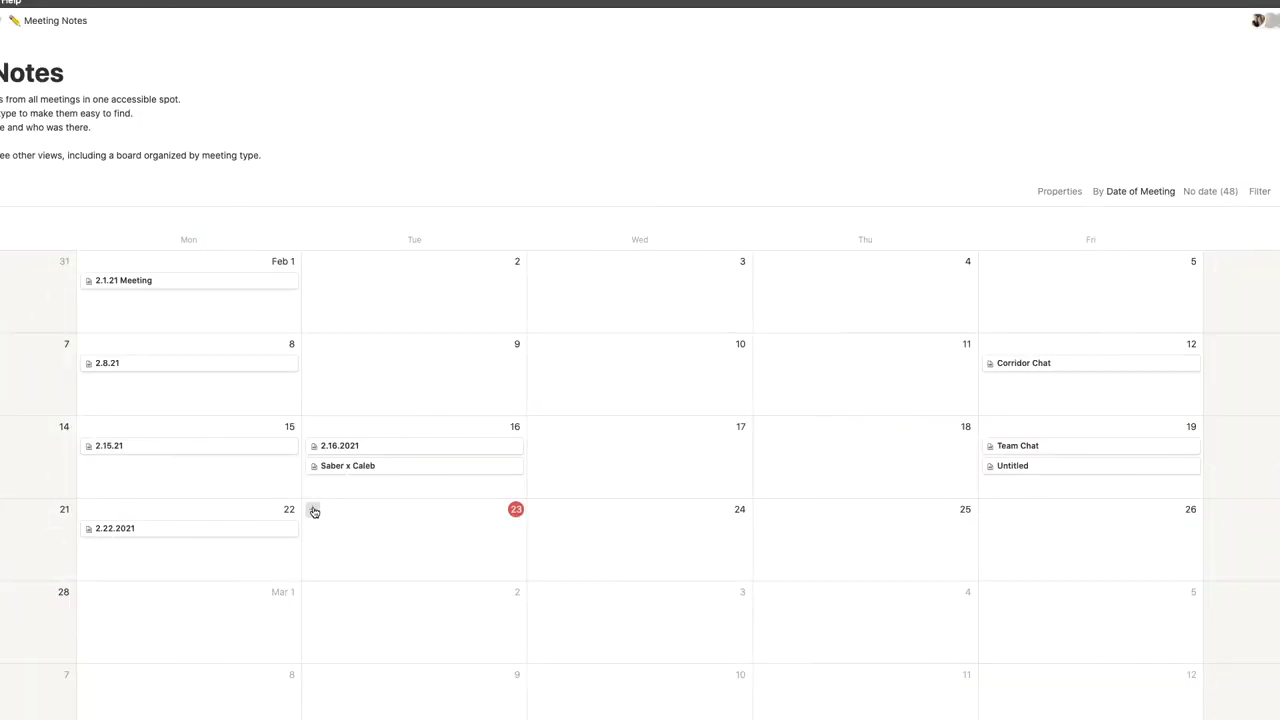
Add a Feb 23 calendar entry titled Weekly Meeting from the Weekly Team Meeting template and review its task tables.
{"action": "left_click", "coordinate": [312, 510]}
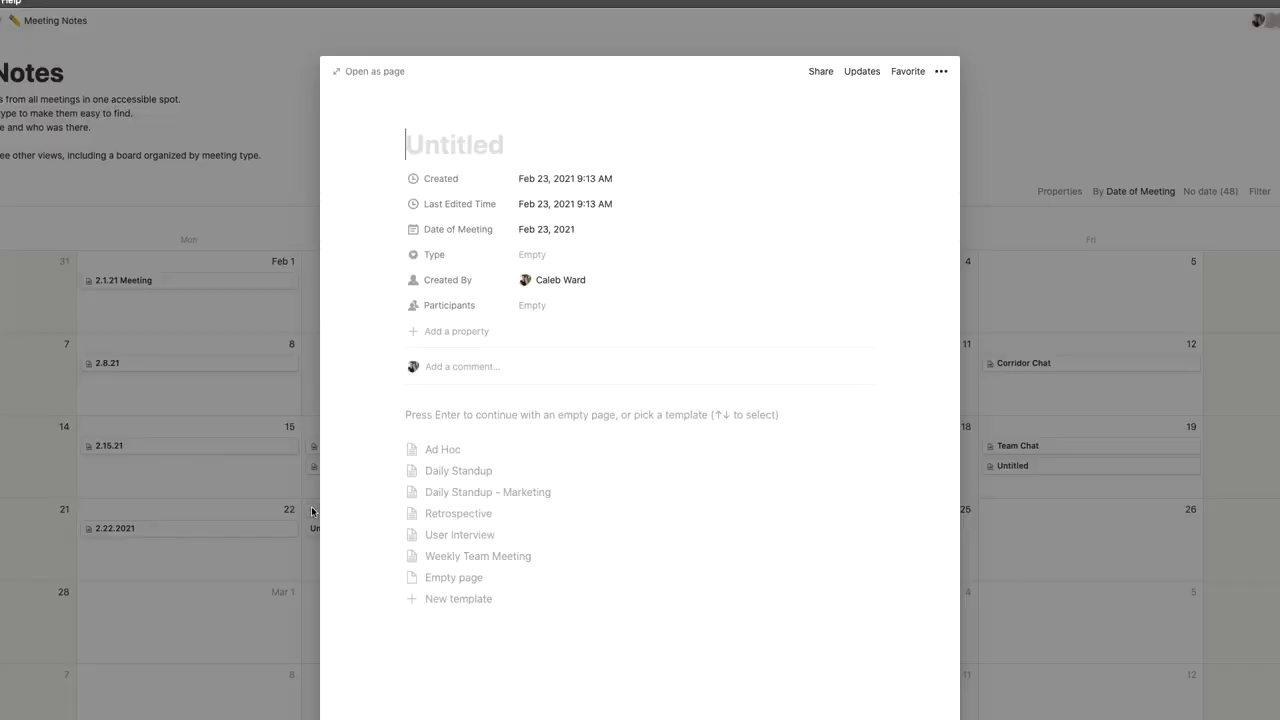
{"action": "left_click", "coordinate": [515, 560]}
{"action": "type", "text": "Weekly Meeting"}
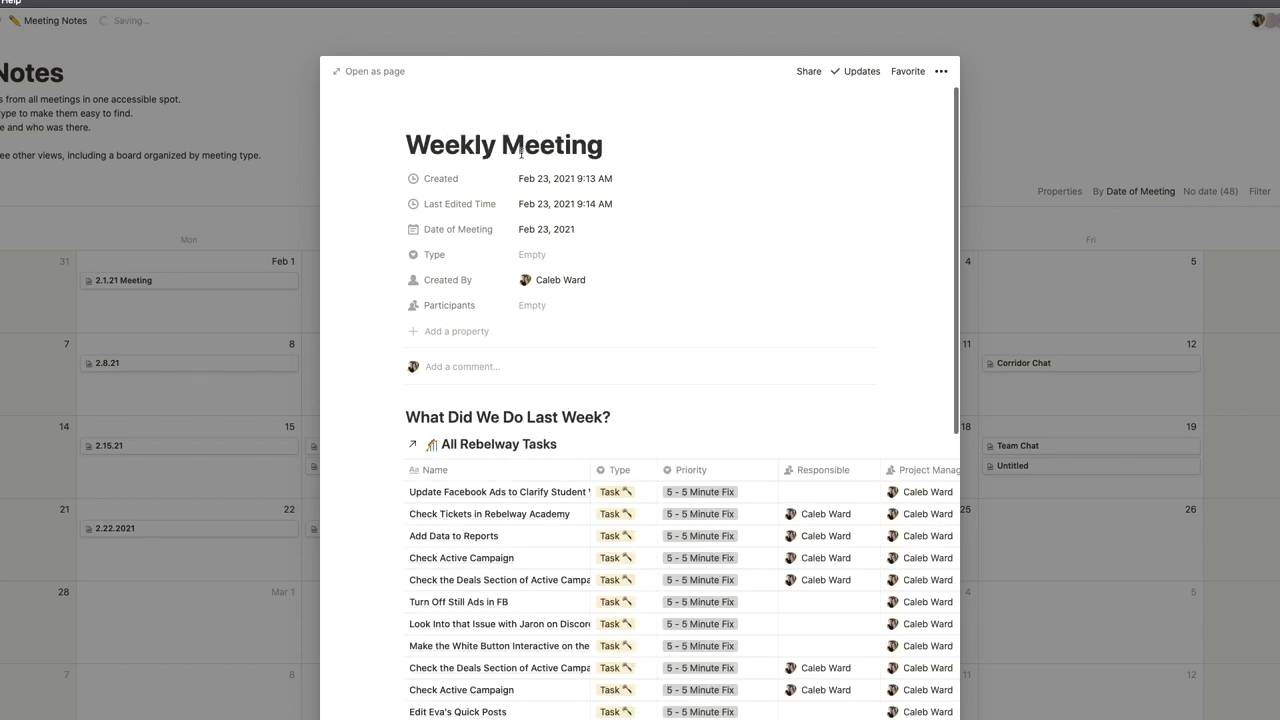
{"action": "scroll", "coordinate": [551, 241], "scroll_direction": "down", "scroll_amount": 5}
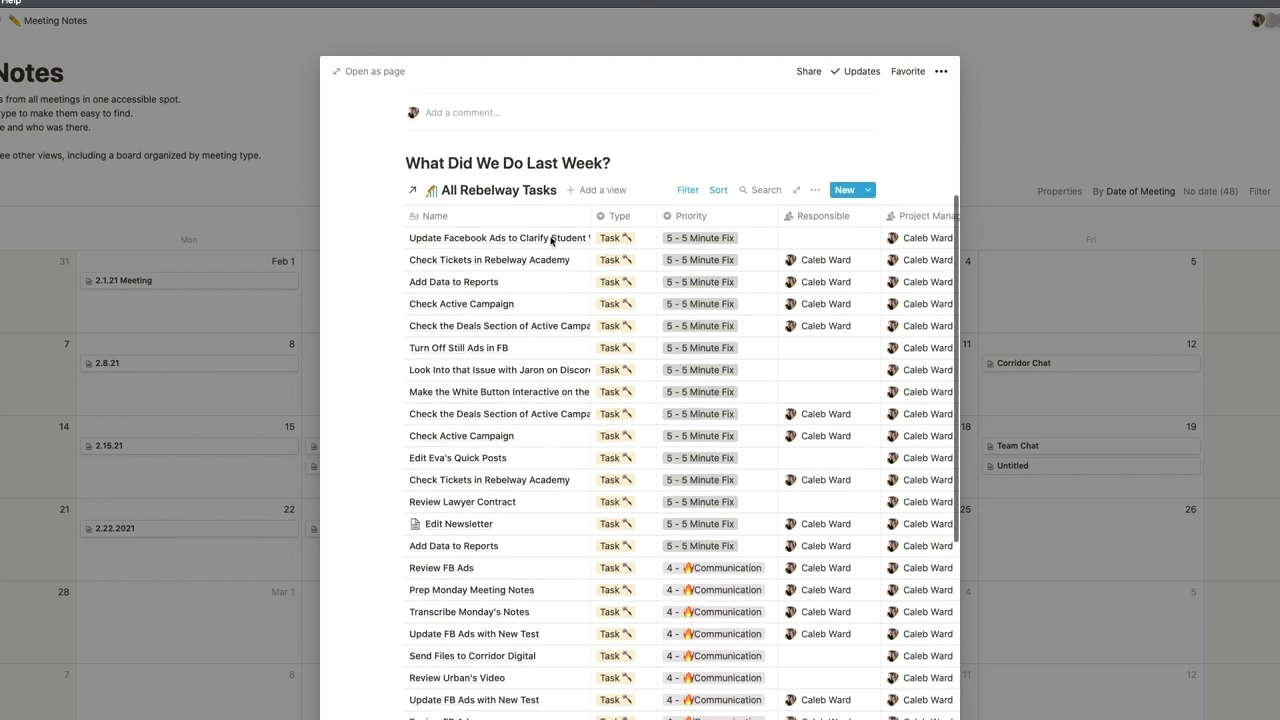
{"action": "scroll", "coordinate": [551, 241], "scroll_direction": "down", "scroll_amount": 1}
{"action": "scroll", "coordinate": [527, 210], "scroll_direction": "down", "scroll_amount": 7}
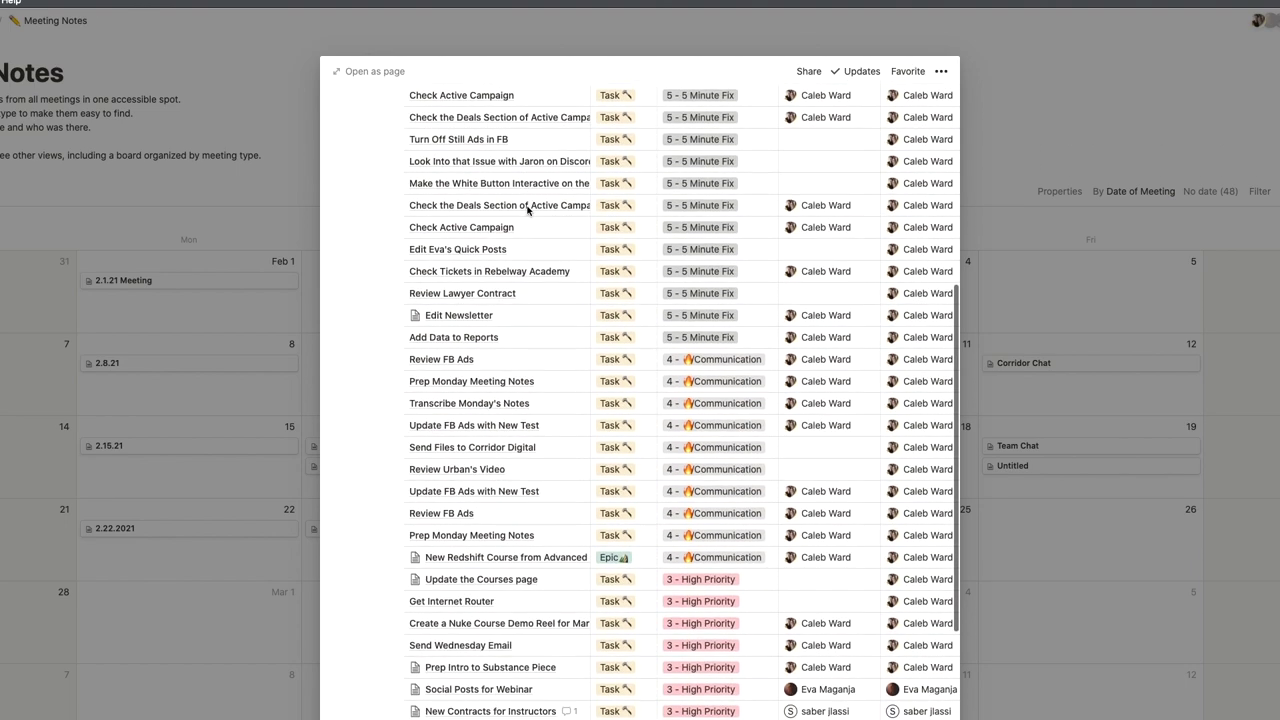
{"action": "scroll", "coordinate": [527, 210], "scroll_direction": "down", "scroll_amount": 6}
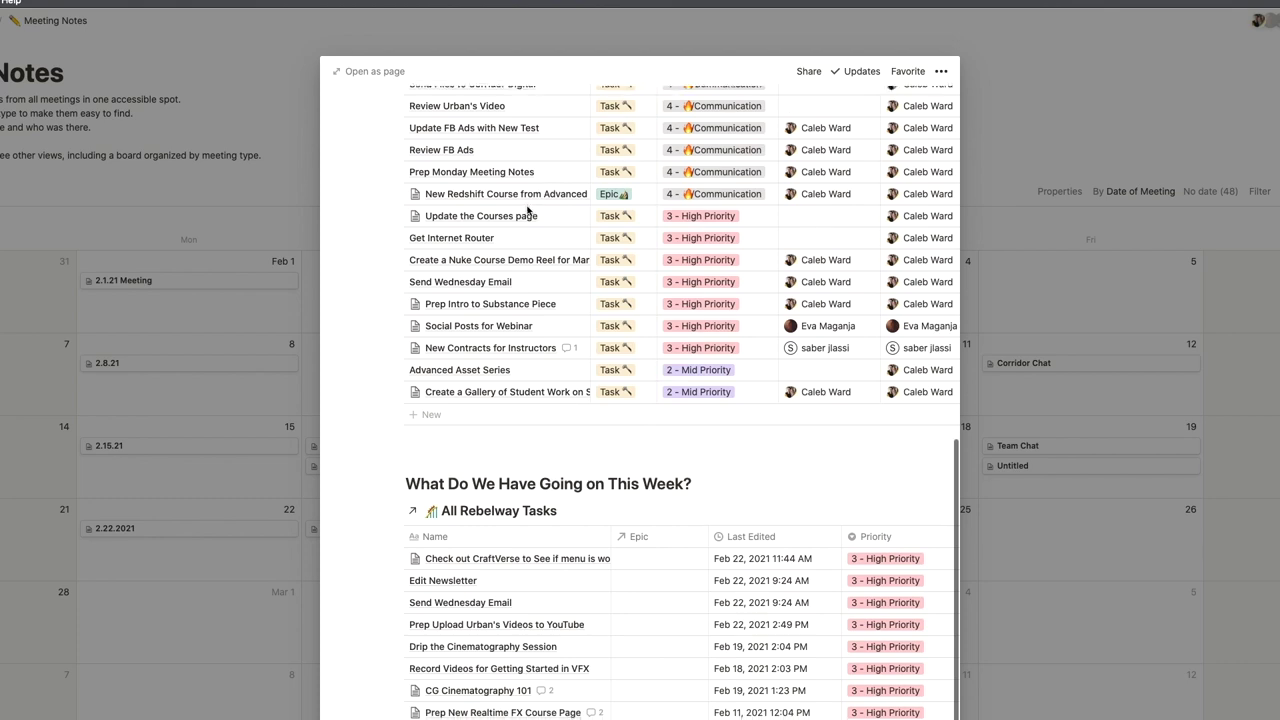
{"action": "scroll", "coordinate": [527, 210], "scroll_direction": "down", "scroll_amount": 2}
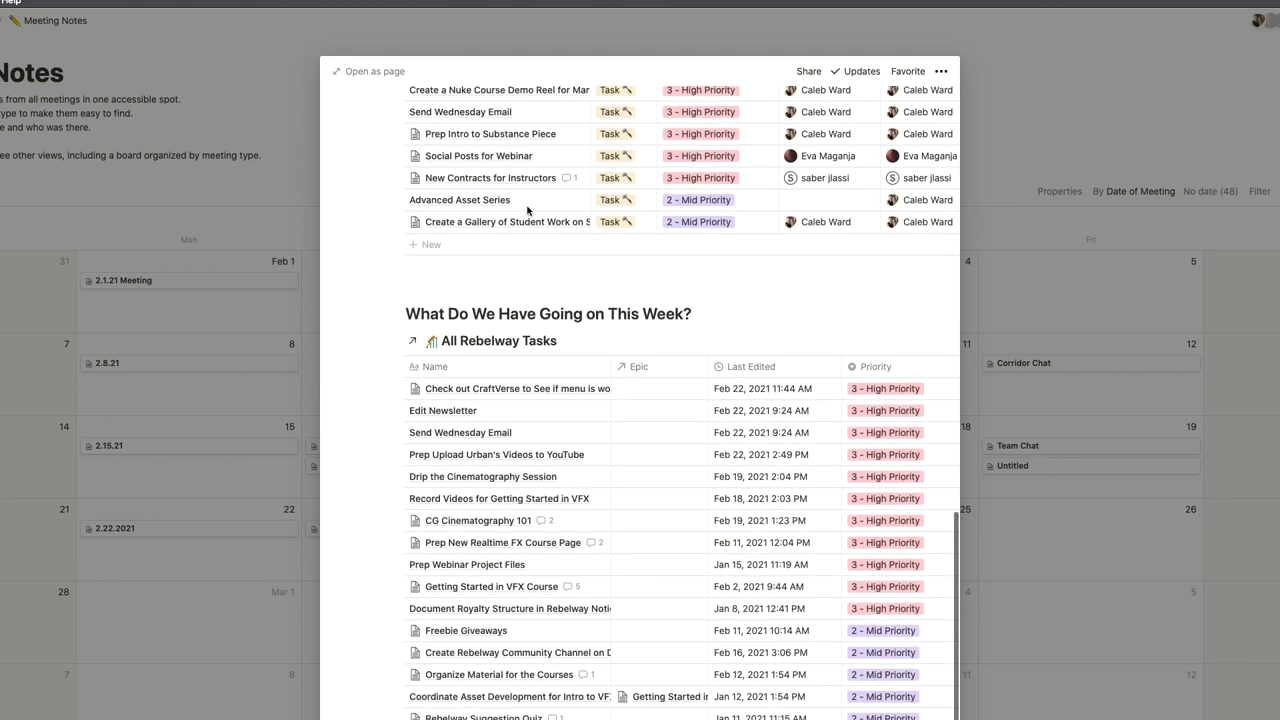